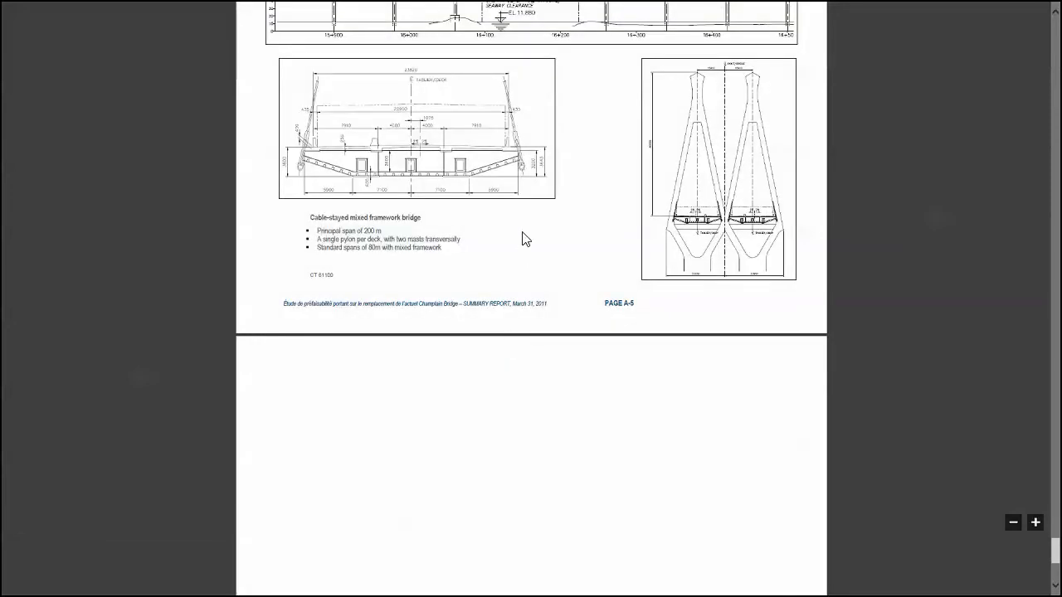
# - Look over the cable-stayed bridge drawings on page 83 of the PDF report, and switch to Allplan
pyautogui.scroll(2, 525, 240)
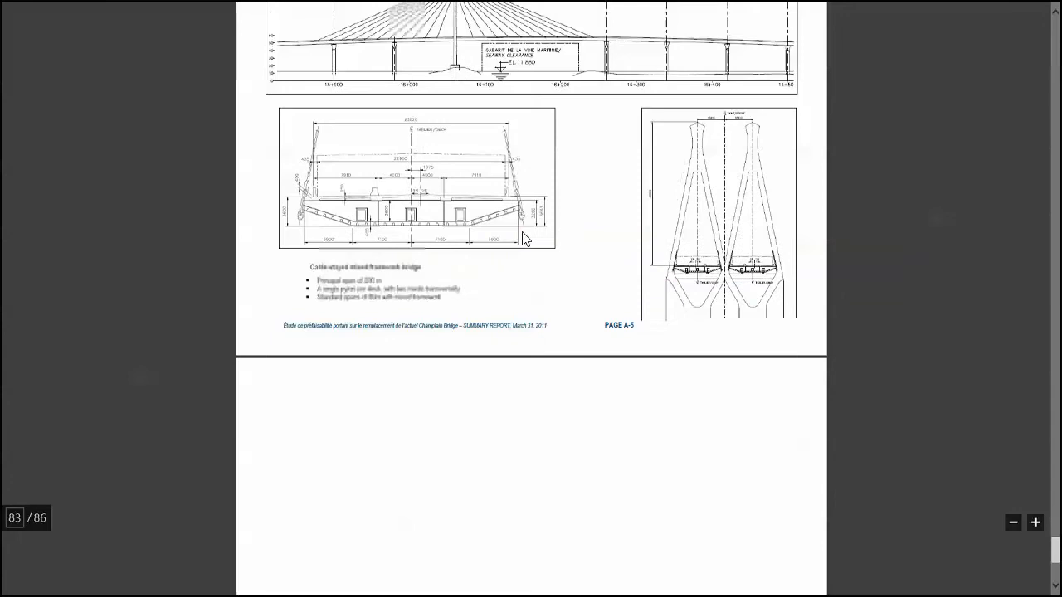
pyautogui.scroll(5, 737, 145)
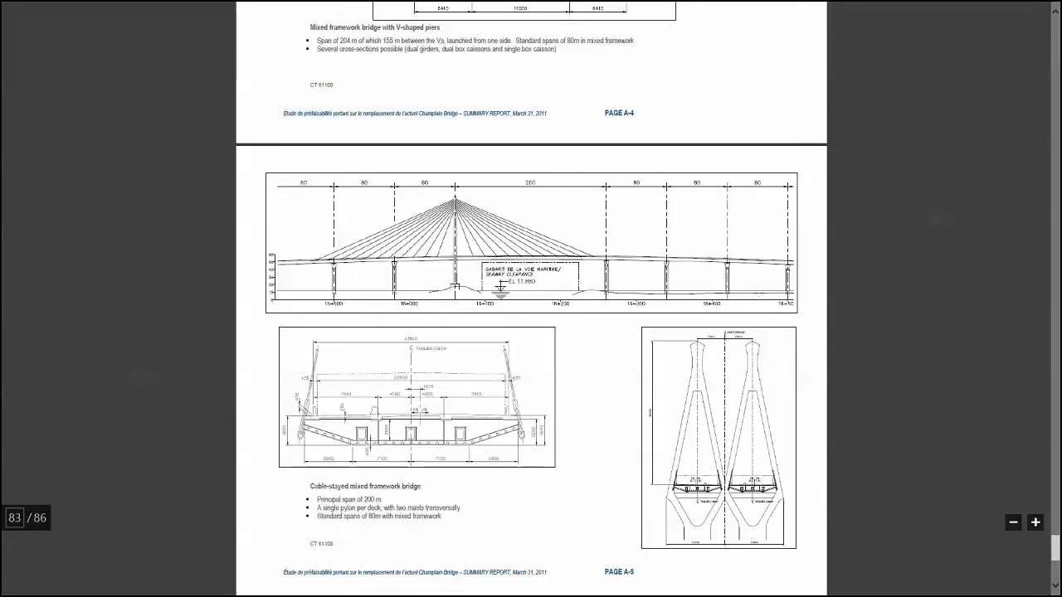
pyautogui.click(1055, 9)
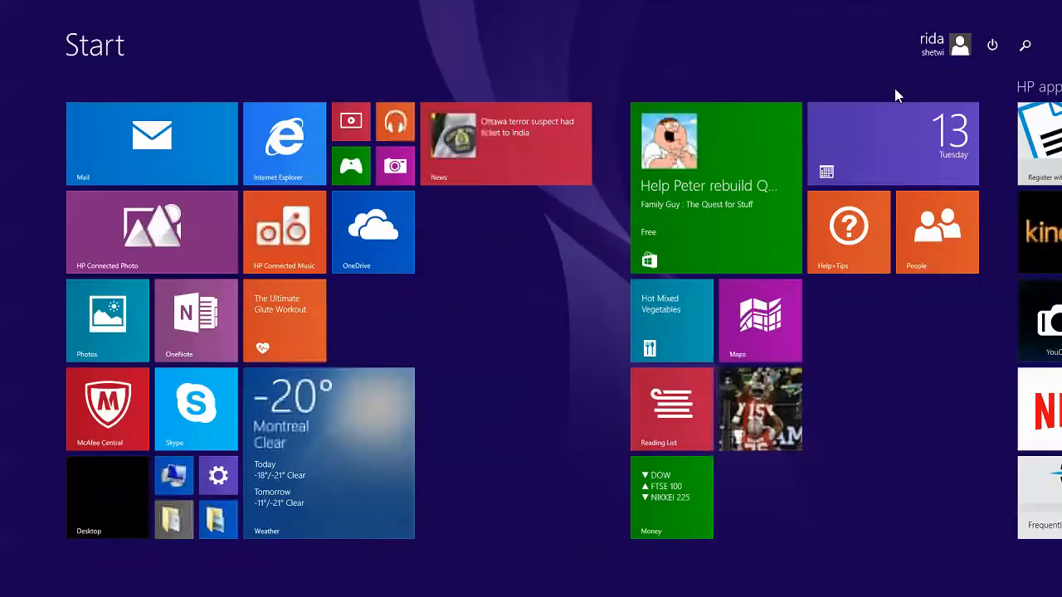
pyautogui.press('super')
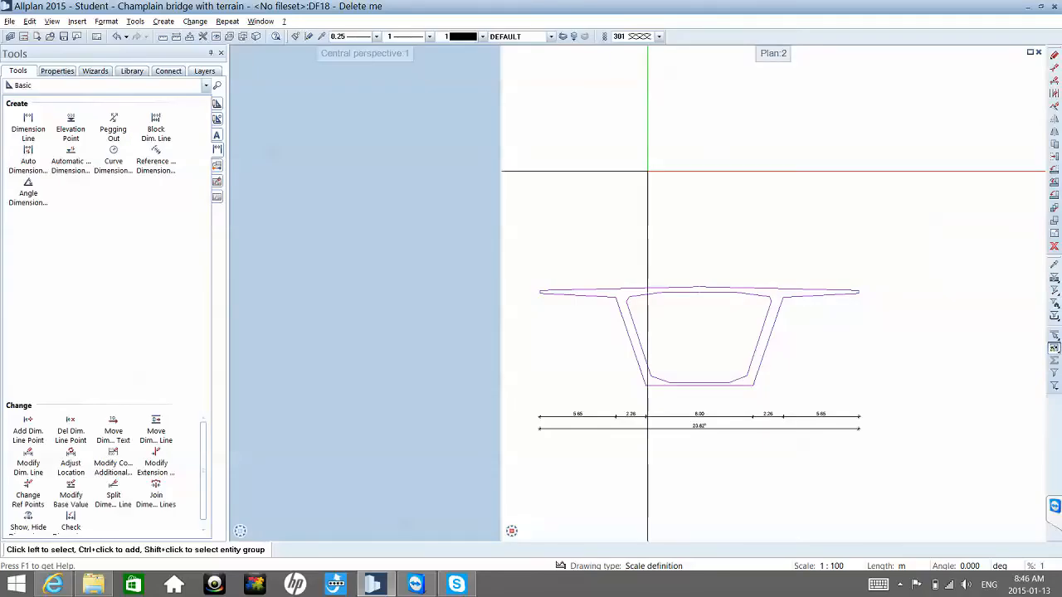
# - Delete the box-girder cross-section together with its dimension lines from the plan view
pyautogui.scroll(-3, 636, 175)
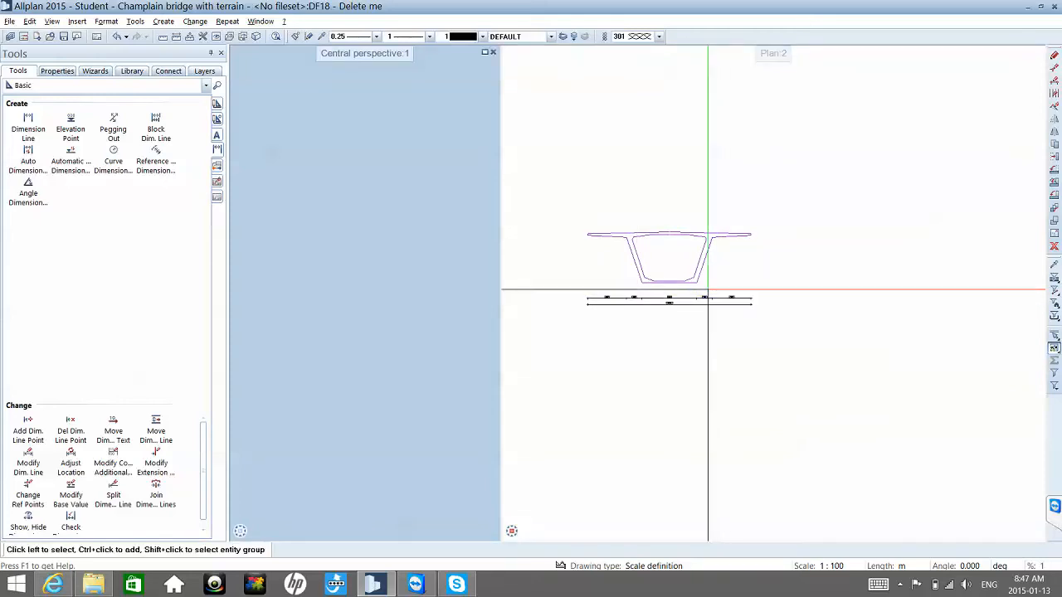
pyautogui.moveTo(826, 361); pyautogui.dragTo(558, 172)
pyautogui.press('Delete')
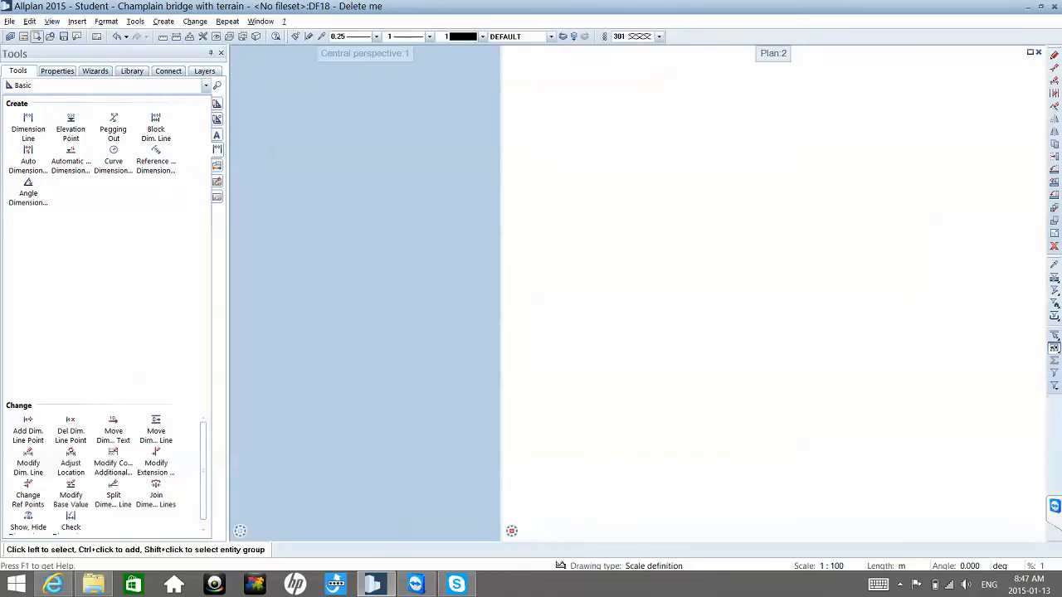
pyautogui.click(9, 22)
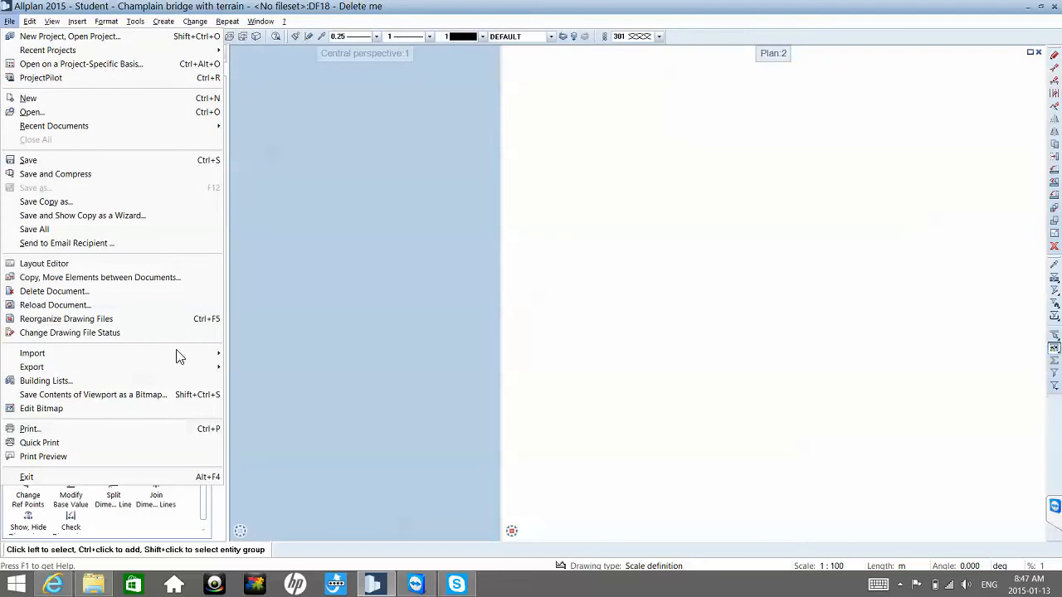
pyautogui.moveTo(176, 355)
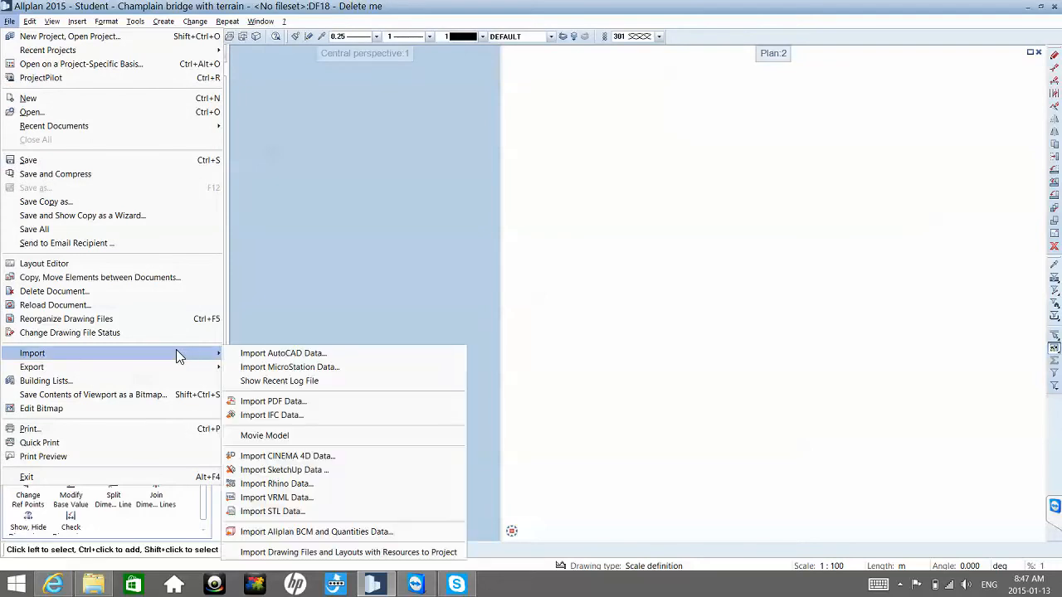
pyautogui.click(297, 403)
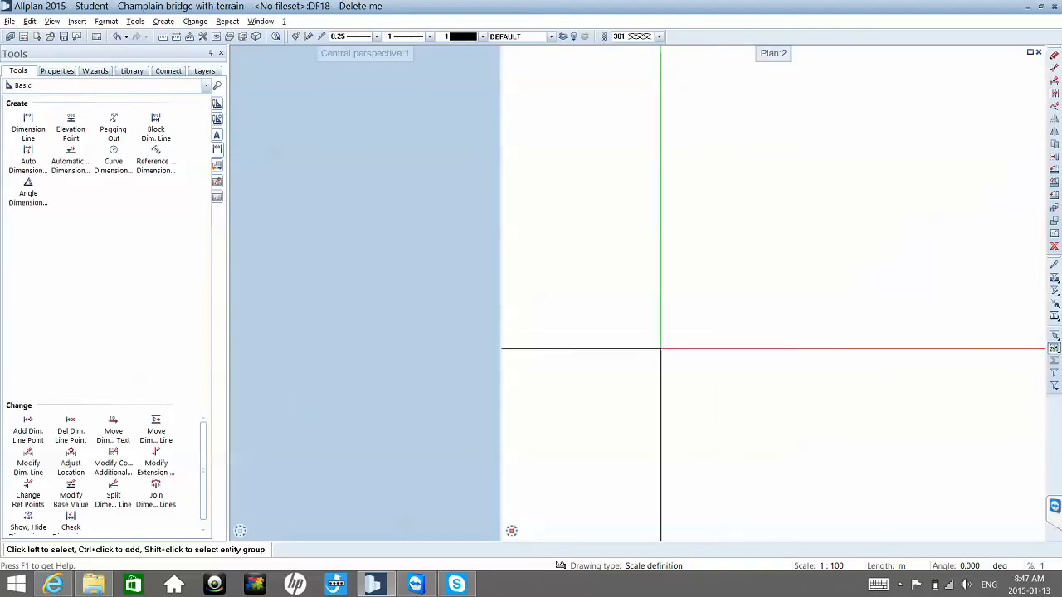
# - Import page 83 of the PDF Pre-feasibility_Study_Champlain_Bridge_Replacement.unlocked from the Desktop folder "now" at scale 1.00
pyautogui.click(11, 22)
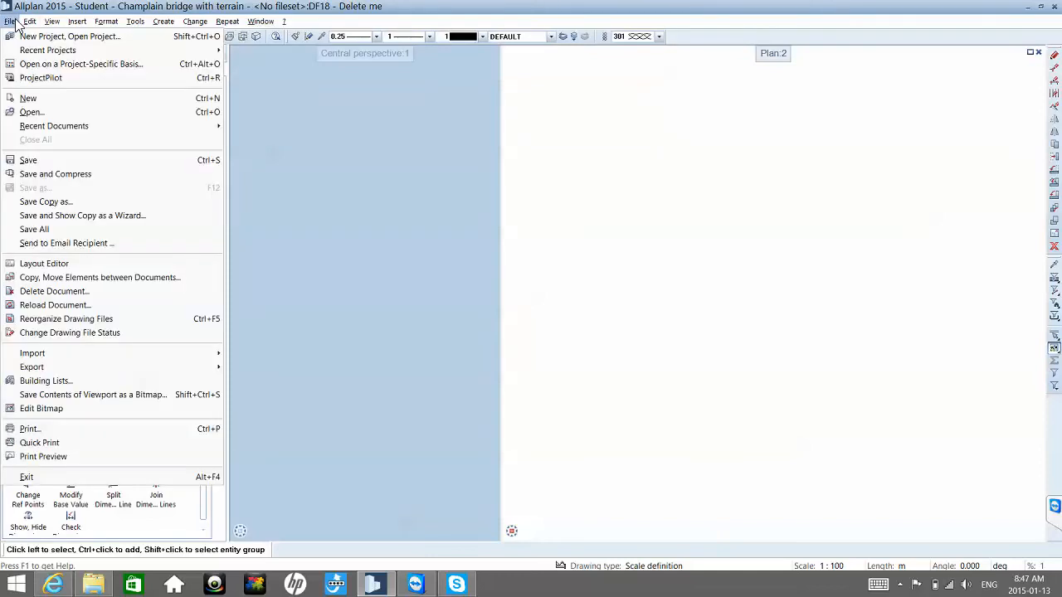
pyautogui.moveTo(111, 355)
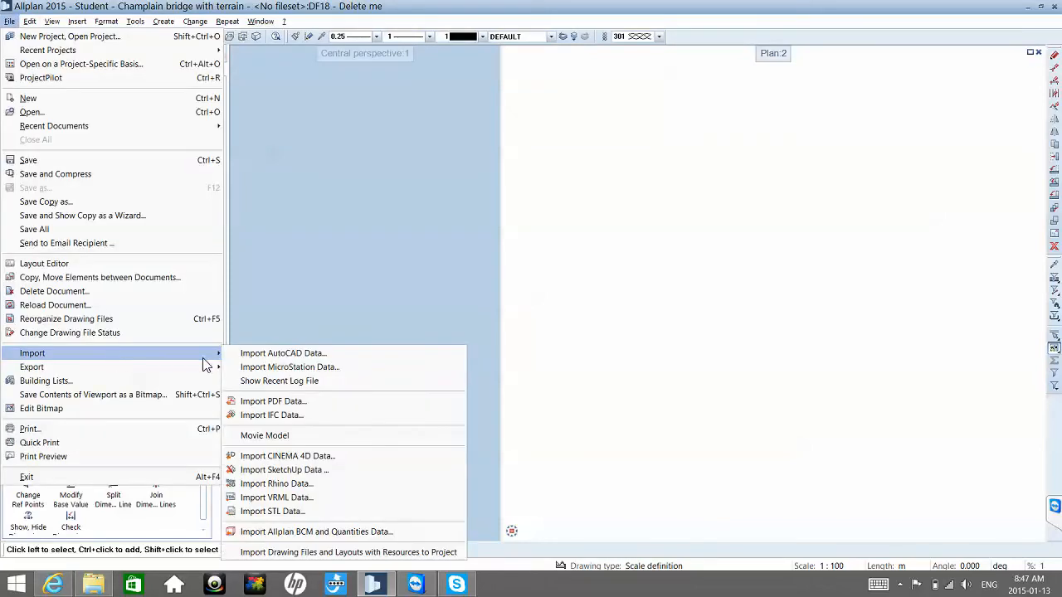
pyautogui.click(274, 402)
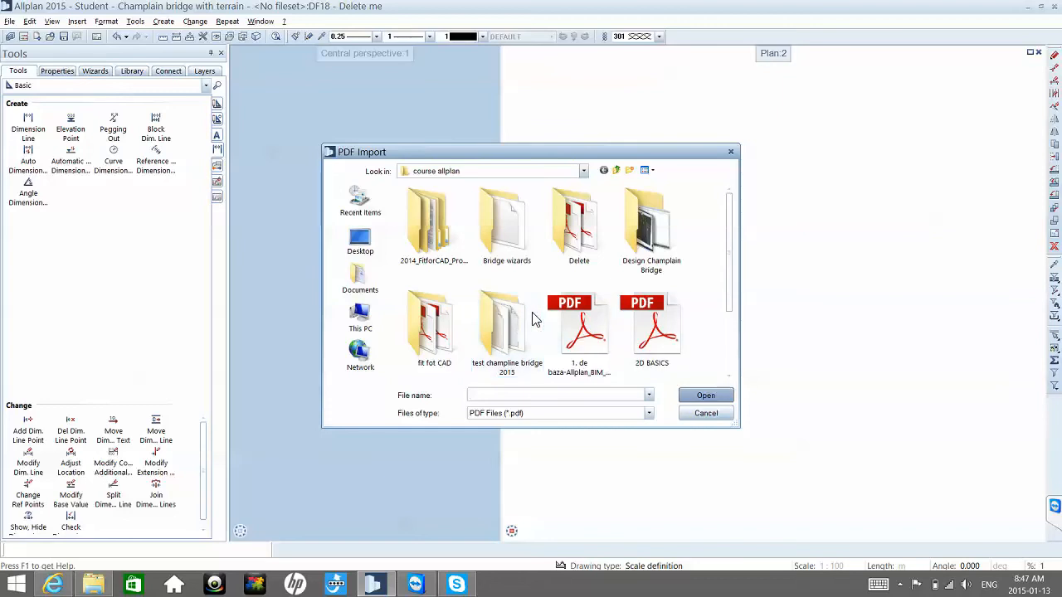
pyautogui.scroll(-3, 536, 321)
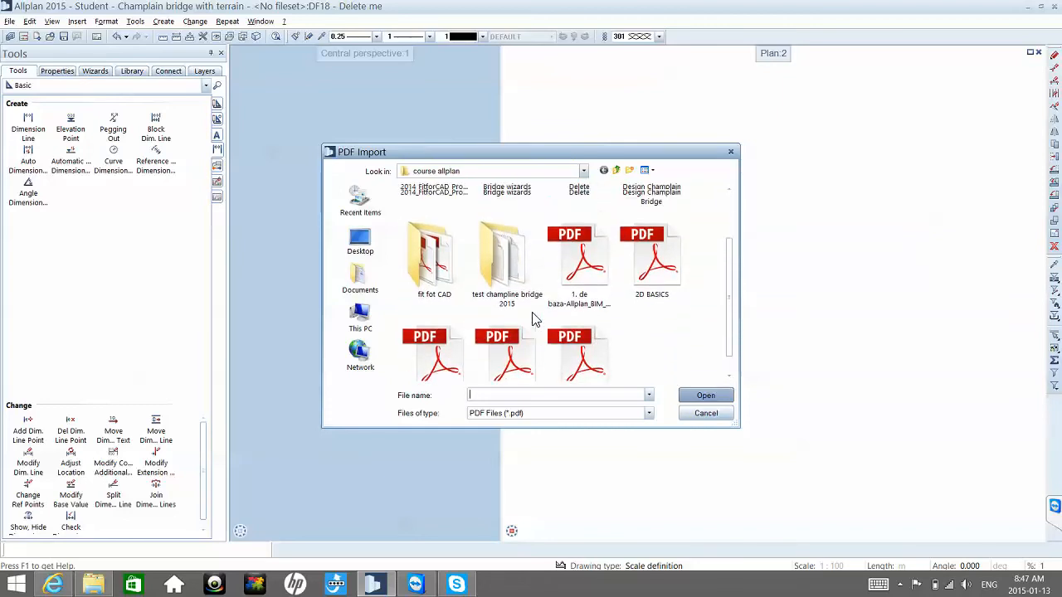
pyautogui.scroll(3, 536, 320)
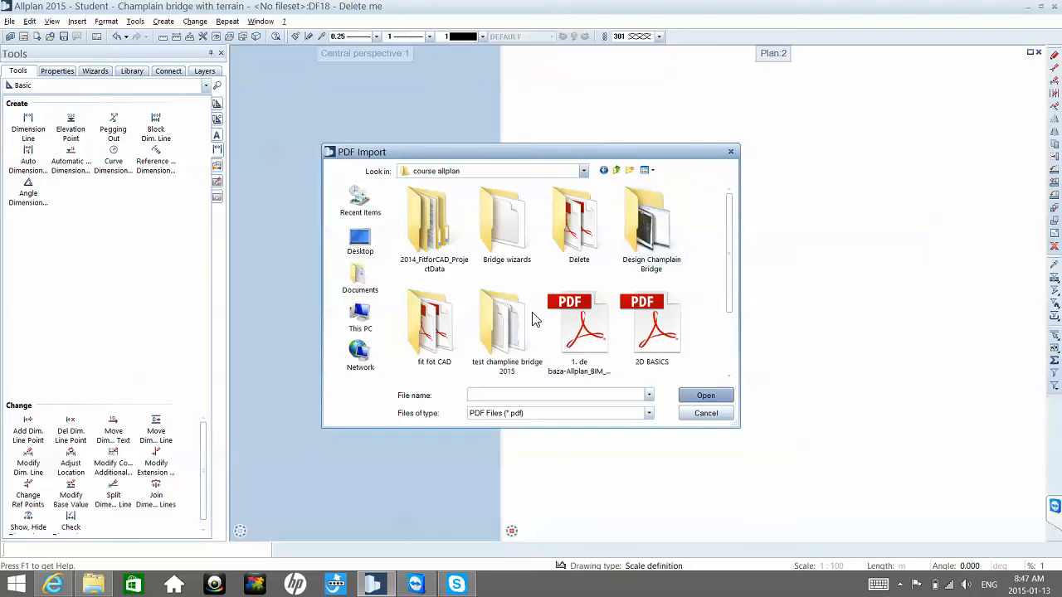
pyautogui.click(360, 241)
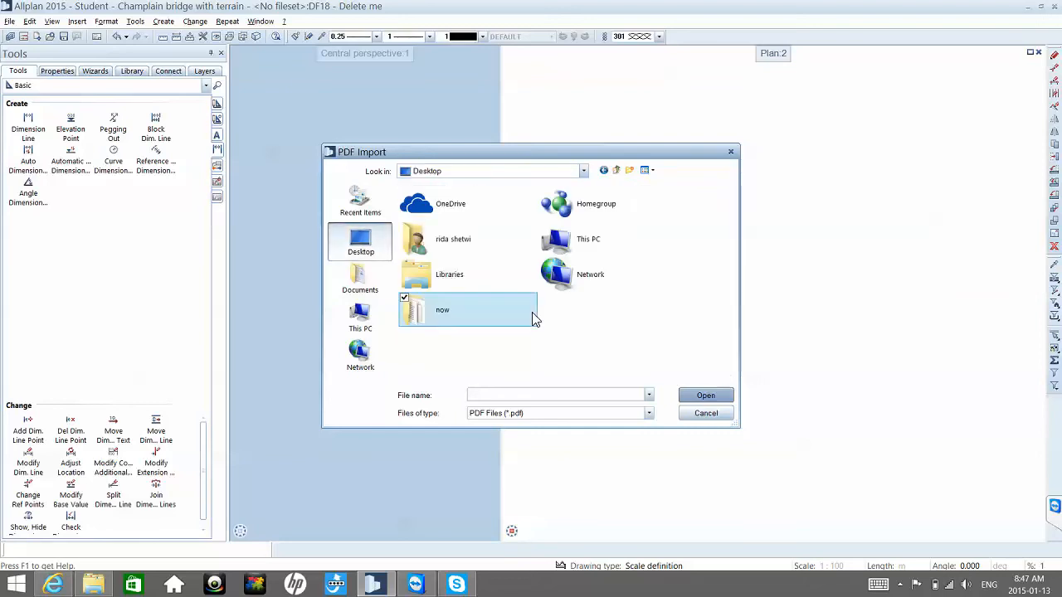
pyautogui.doubleClick(534, 320)
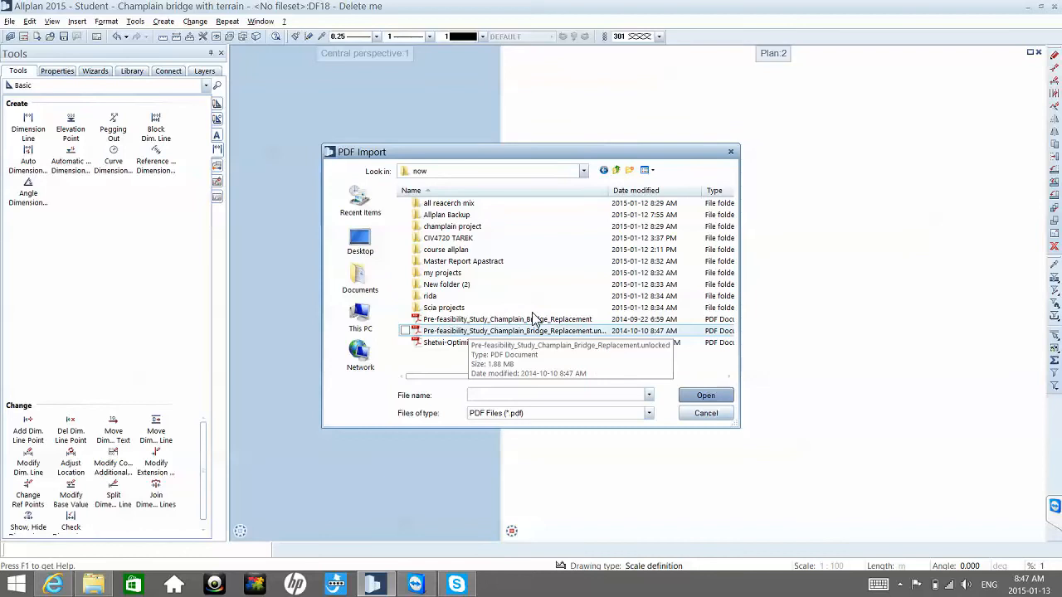
pyautogui.click(533, 330)
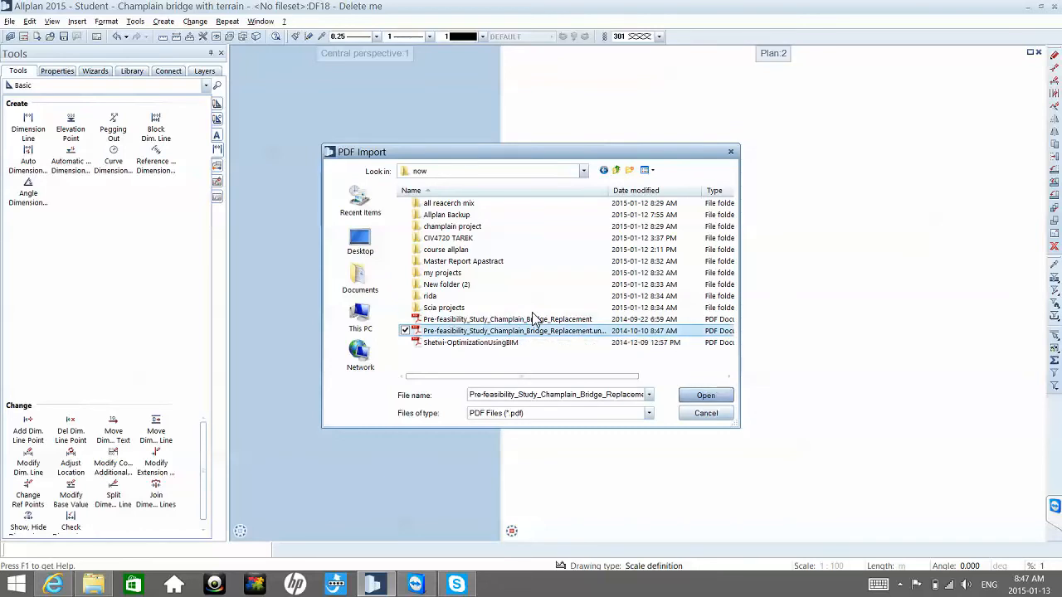
pyautogui.press('Return')
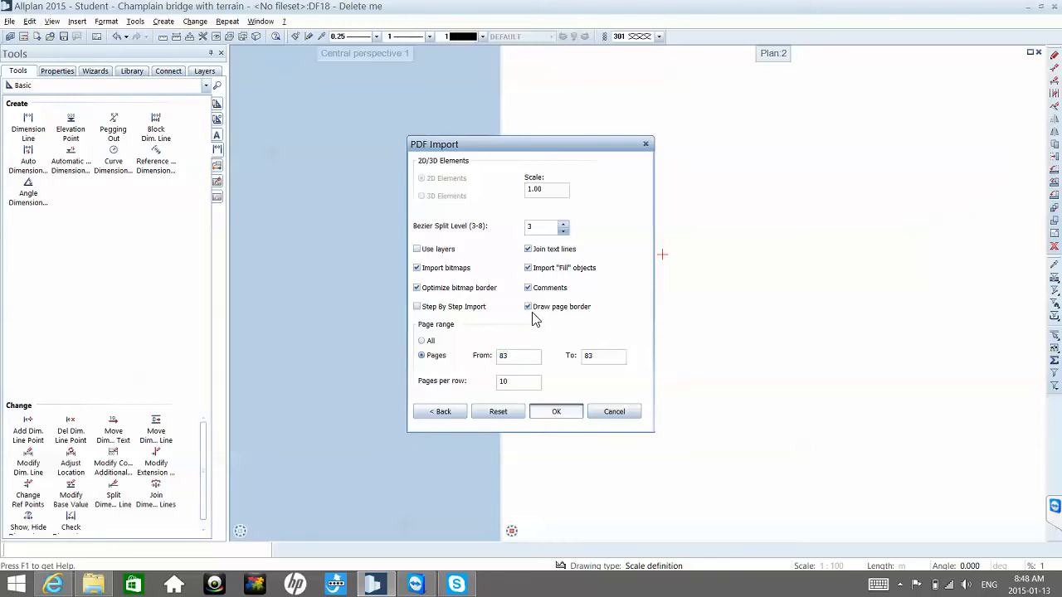
pyautogui.press('Return')
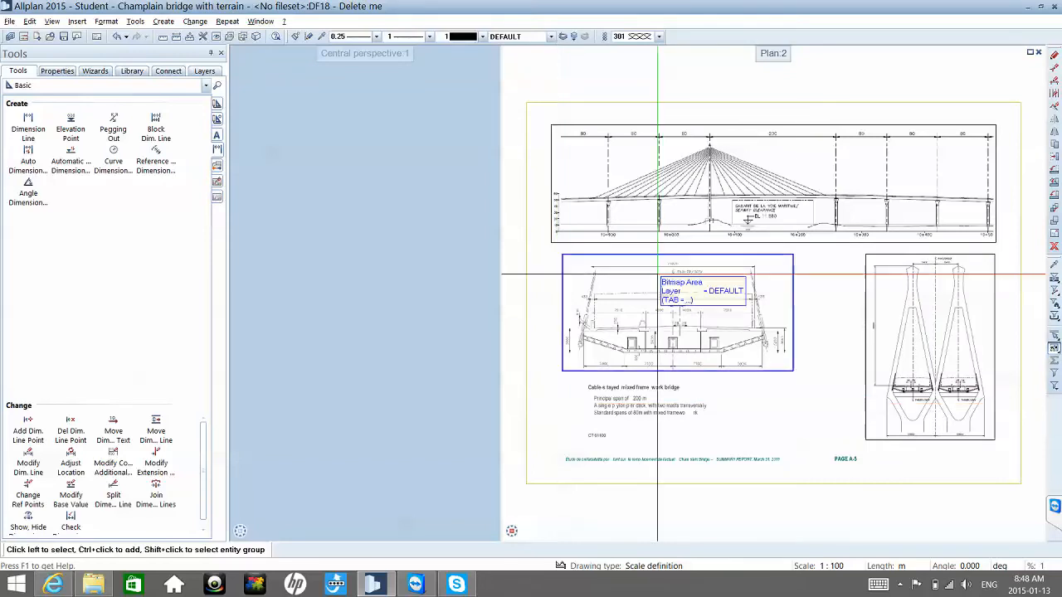
# - Trace the outer left leg of the left-hand pylon with a line from its widest corner below the deck up to the neck curve
pyautogui.moveTo(935, 271); pyautogui.dragTo(896, 194, button='middle')
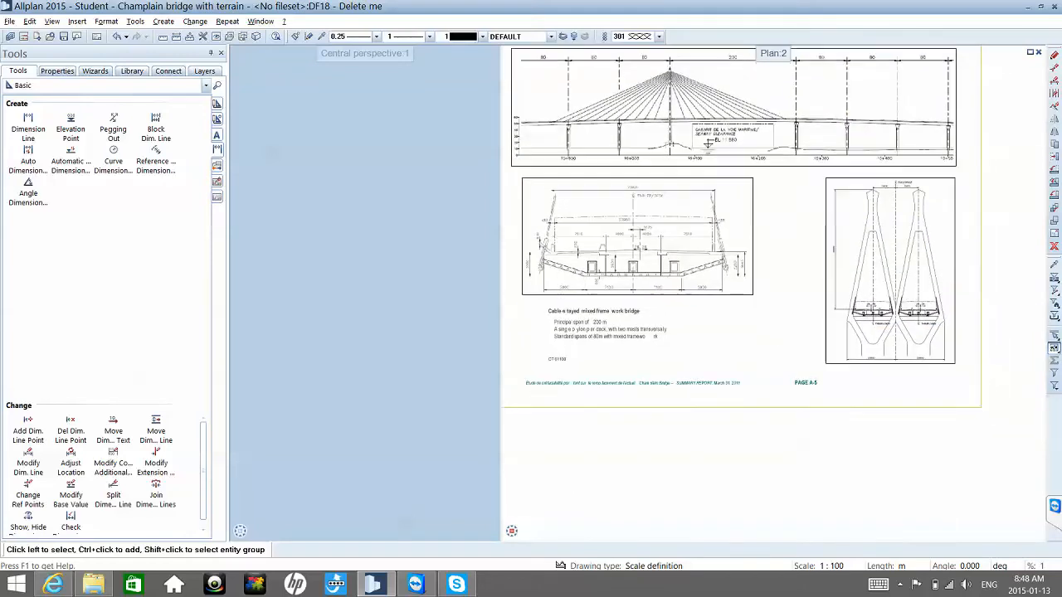
pyautogui.scroll(3, 922, 349)
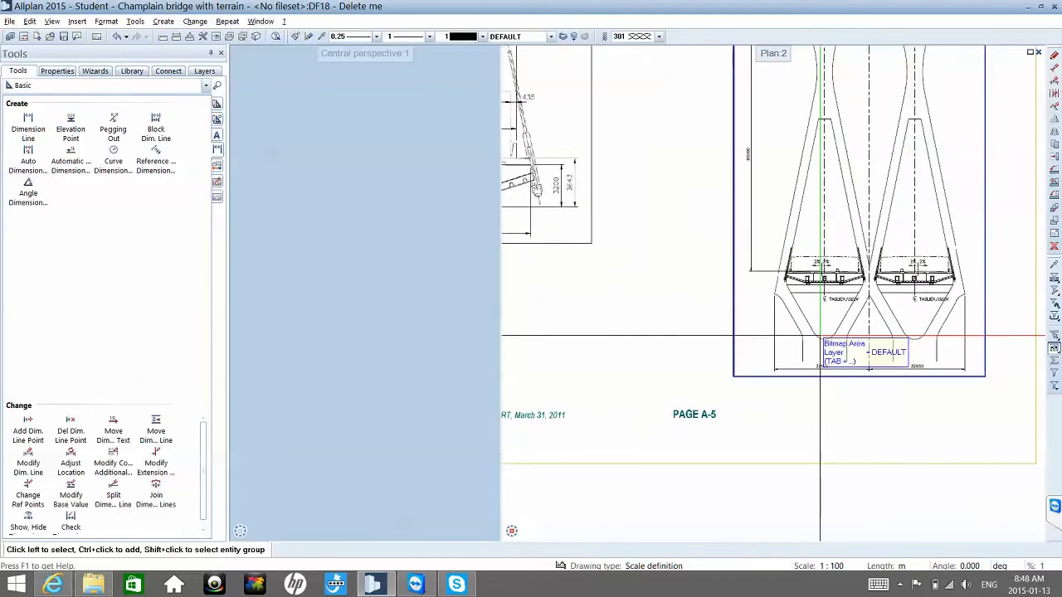
pyautogui.scroll(4, 821, 337)
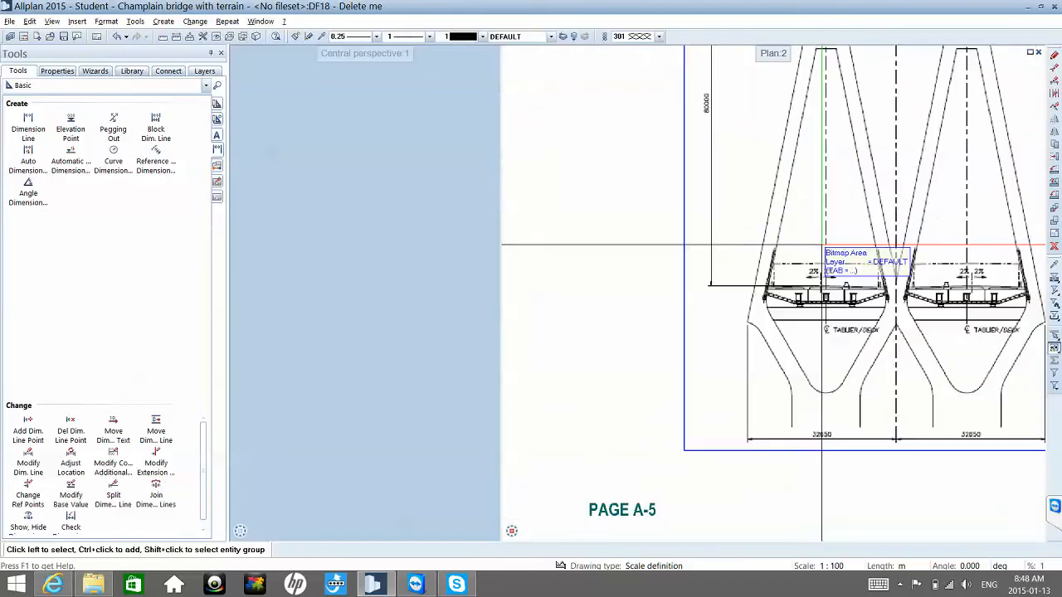
pyautogui.click(162, 88)
pyautogui.click(217, 116)
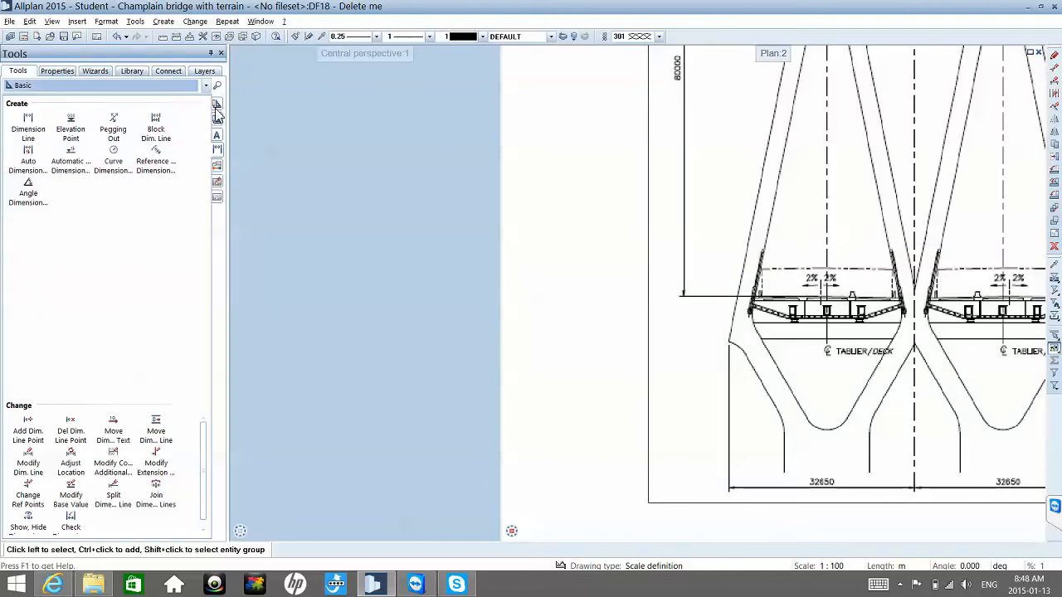
pyautogui.click(217, 117)
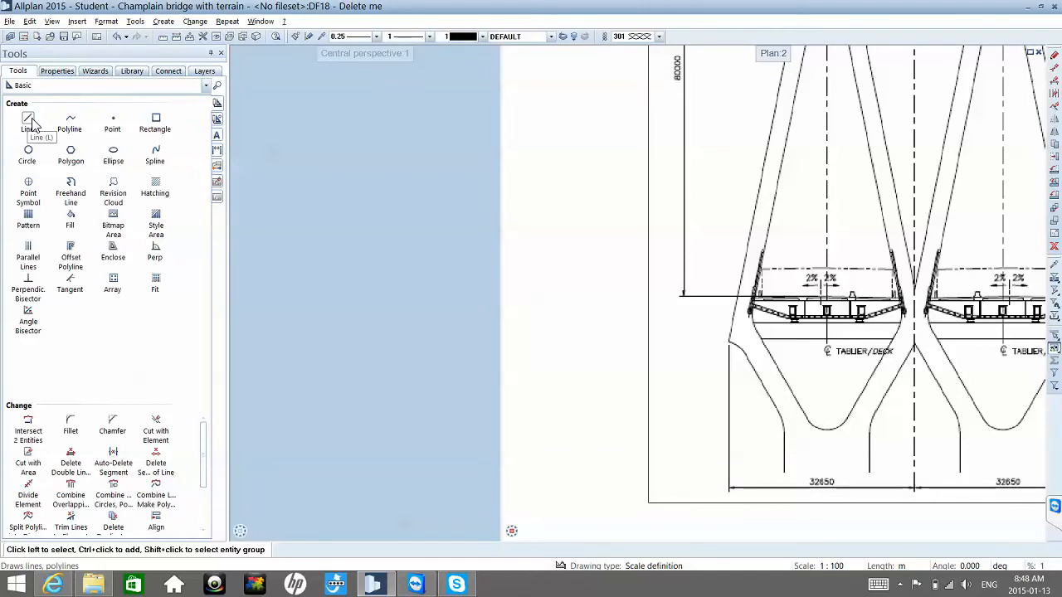
pyautogui.click(44, 126)
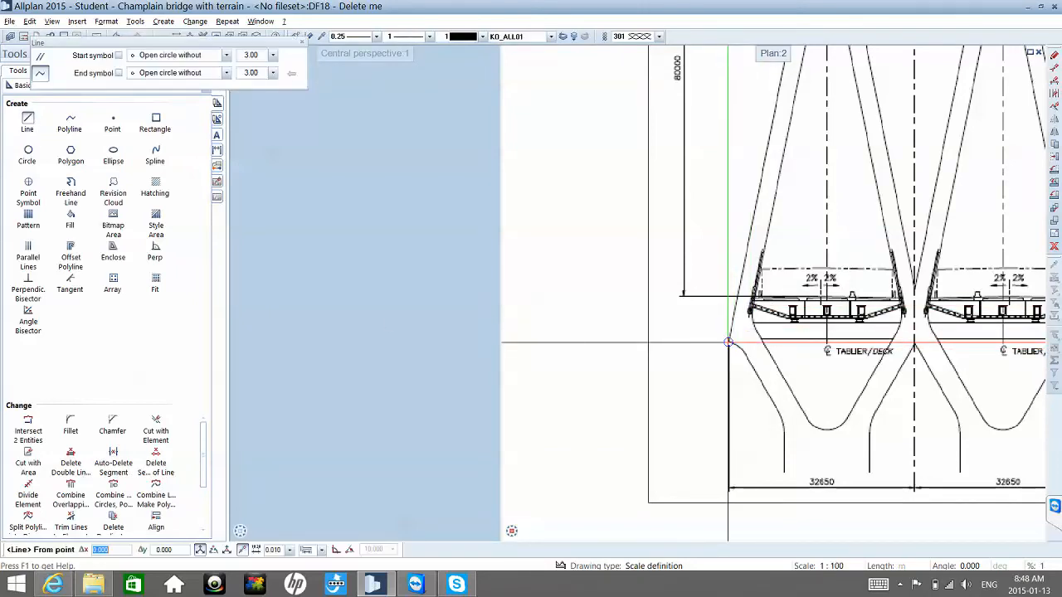
pyautogui.click(727, 342)
pyautogui.scroll(-3, 716, 332)
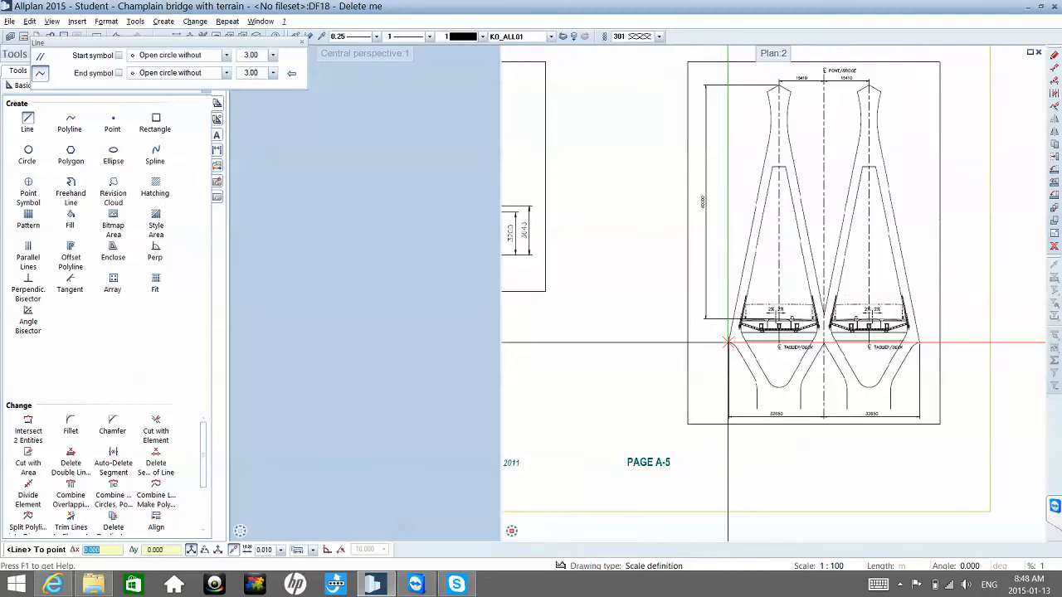
pyautogui.scroll(5, 769, 122)
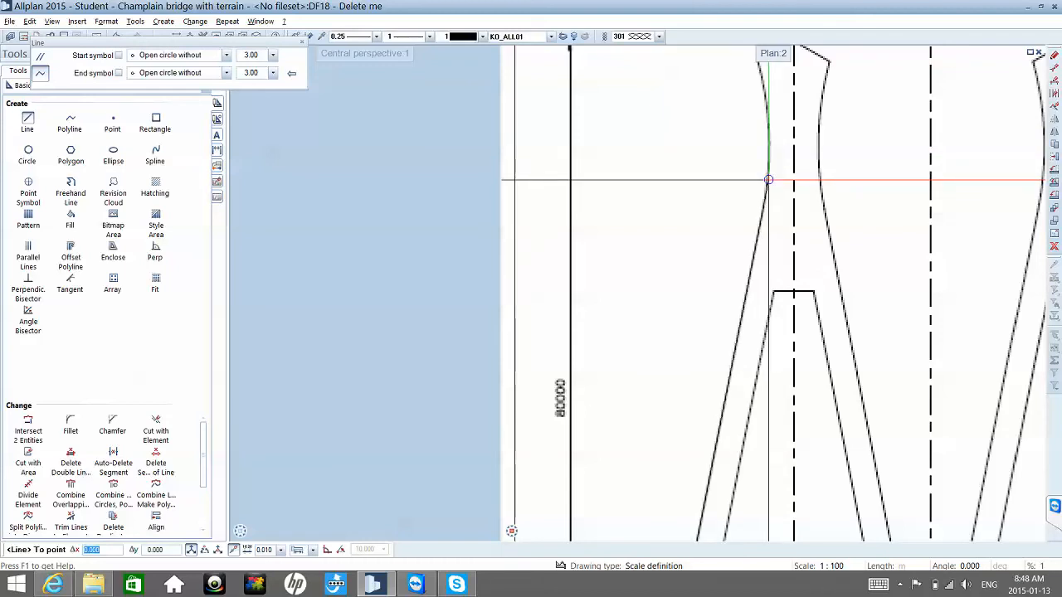
pyautogui.scroll(-3, 756, 174)
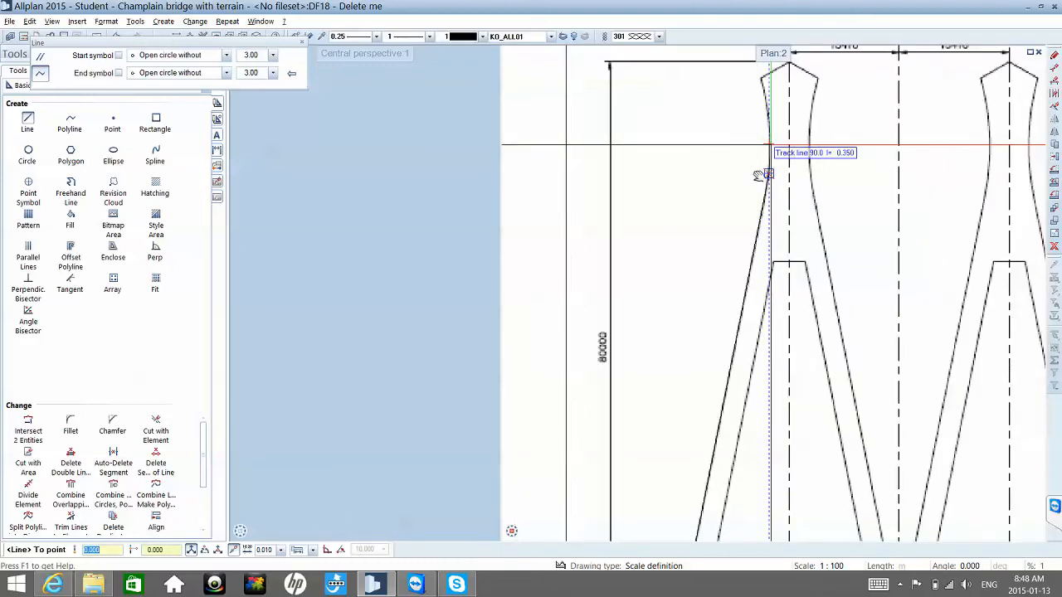
pyautogui.press('Escape')
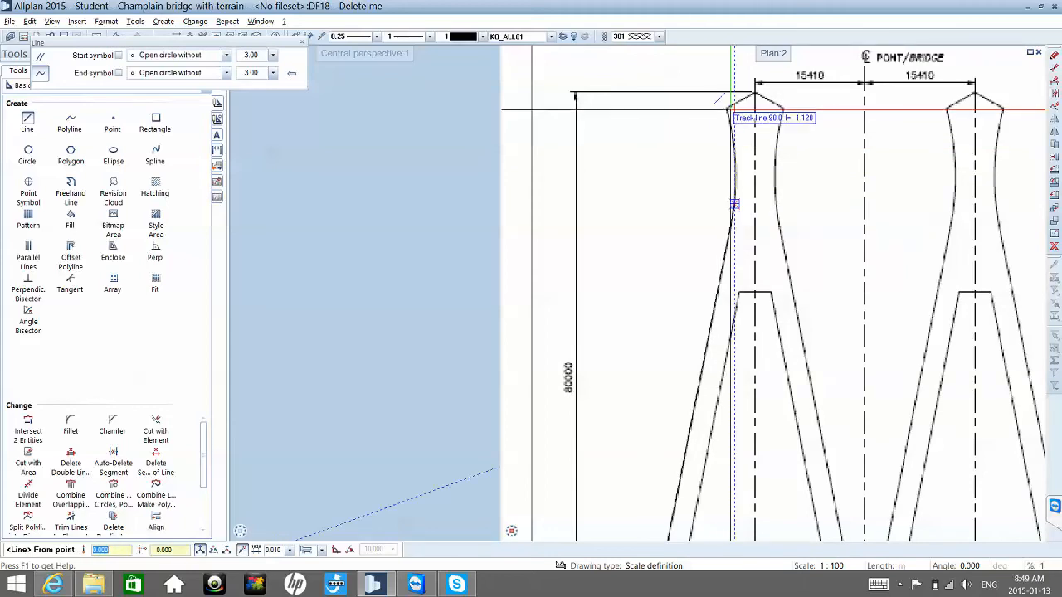
# - Draw a short line along the same pylon's outer edge from the head's left corner down to the start of the neck curve
pyautogui.click(727, 109)
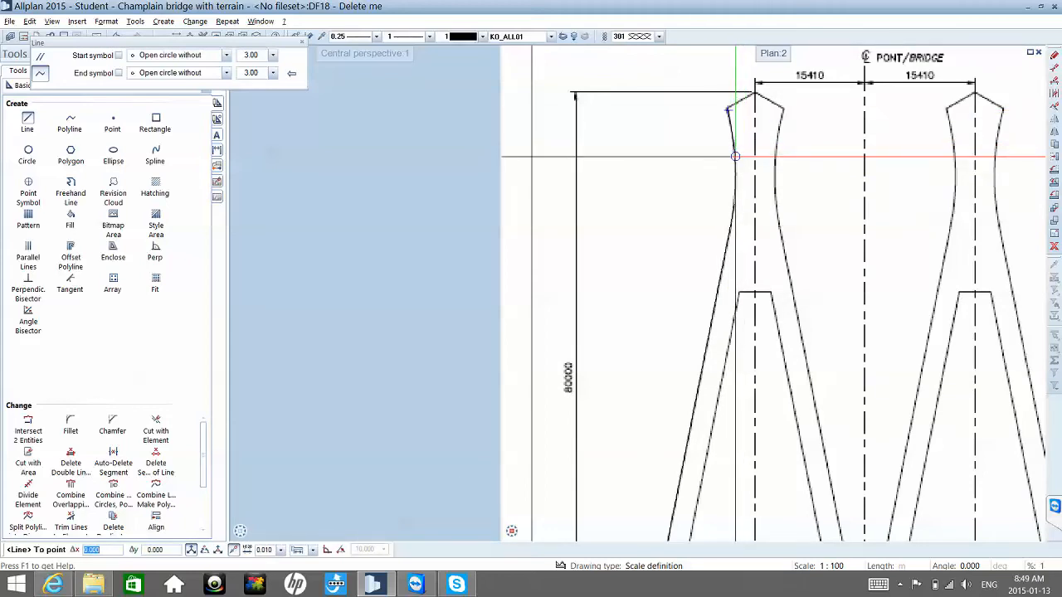
pyautogui.press('Escape')
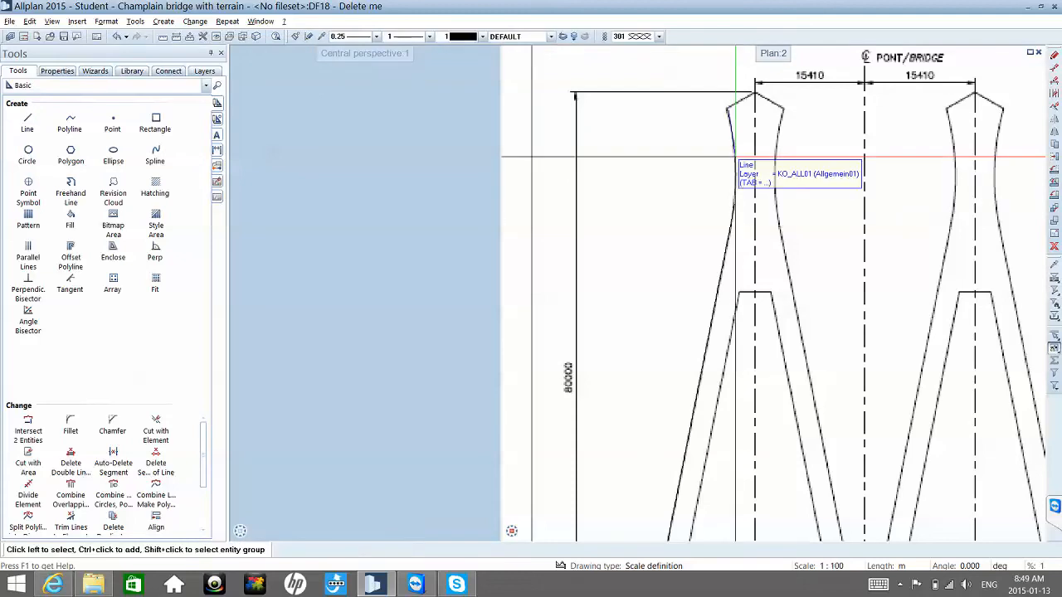
pyautogui.scroll(5, 735, 156)
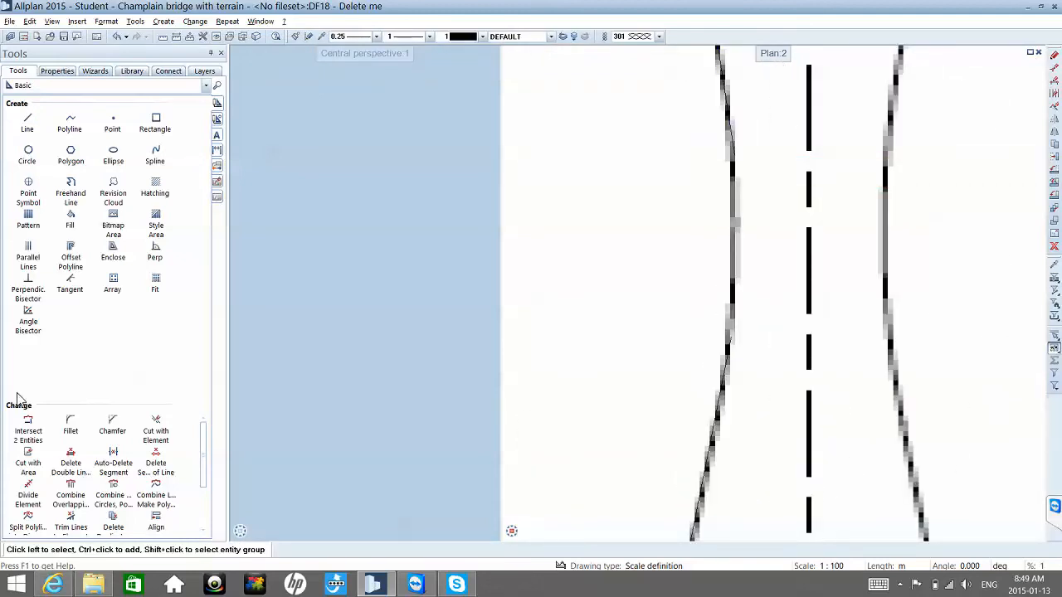
pyautogui.click(71, 426)
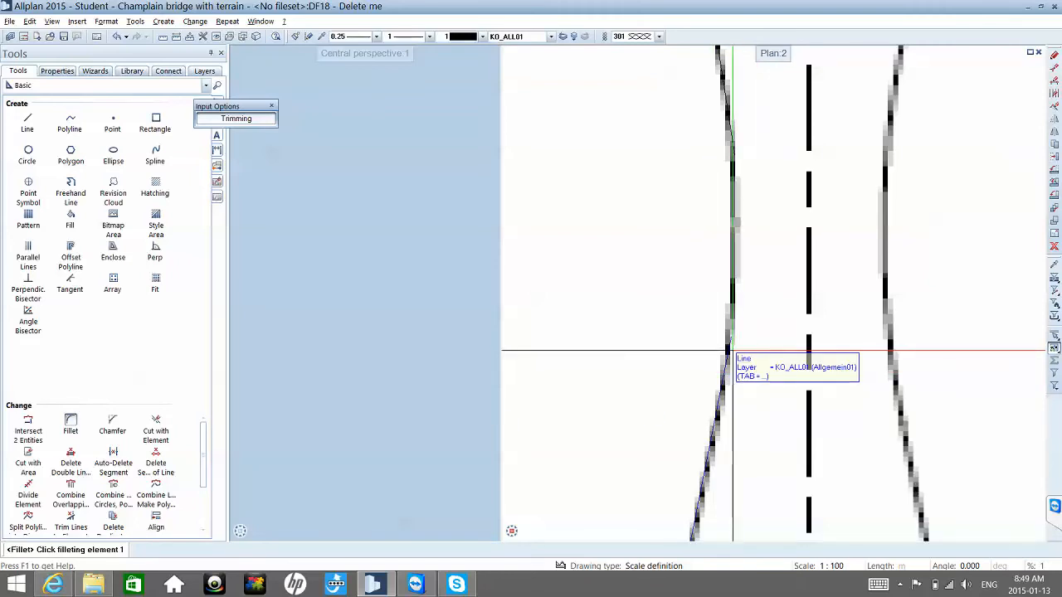
pyautogui.click(728, 355)
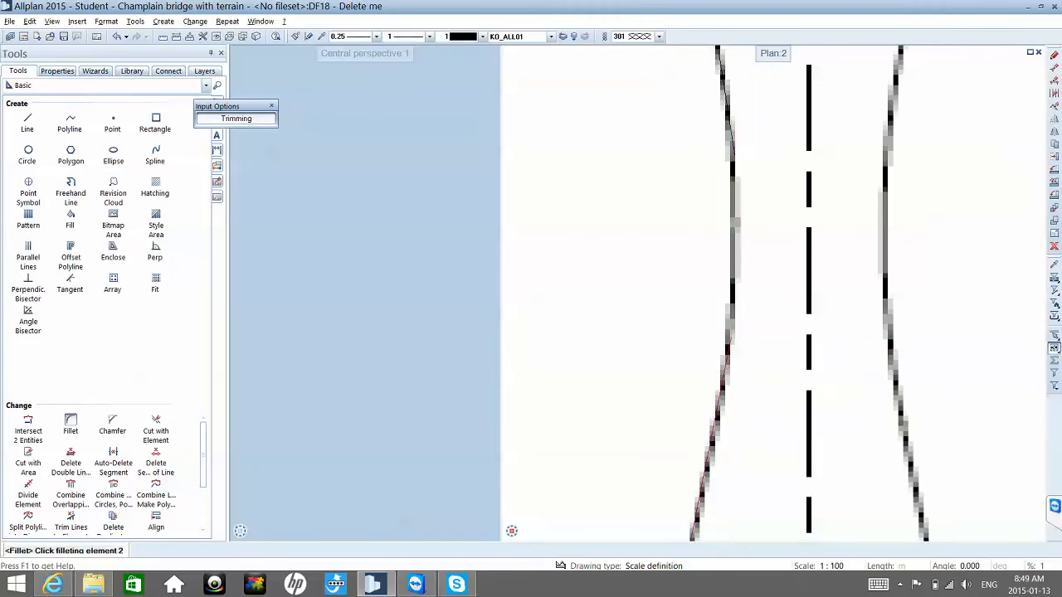
pyautogui.click(731, 152)
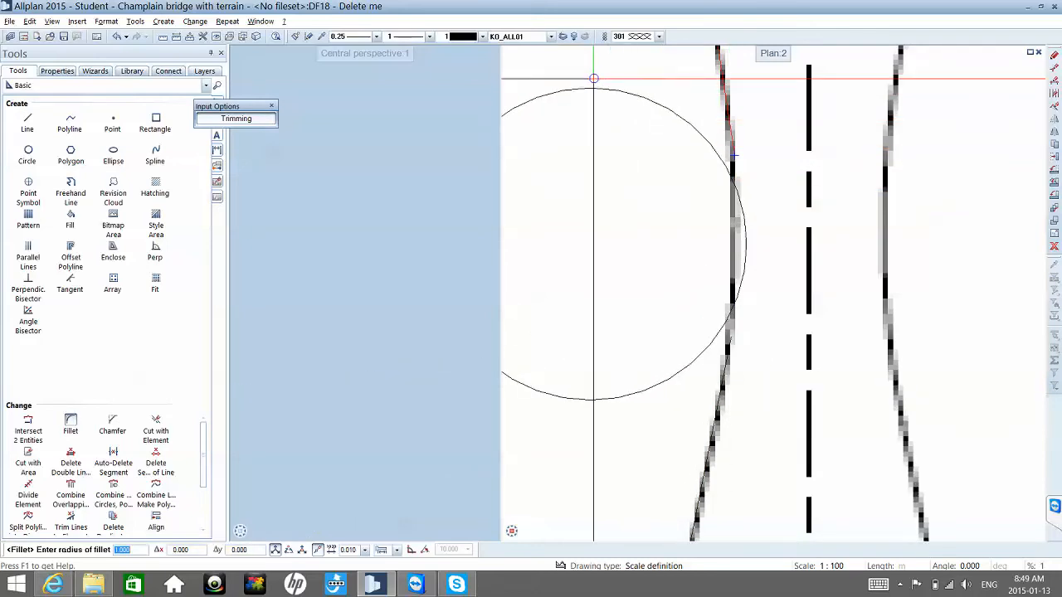
pyautogui.scroll(-2, 584, 68)
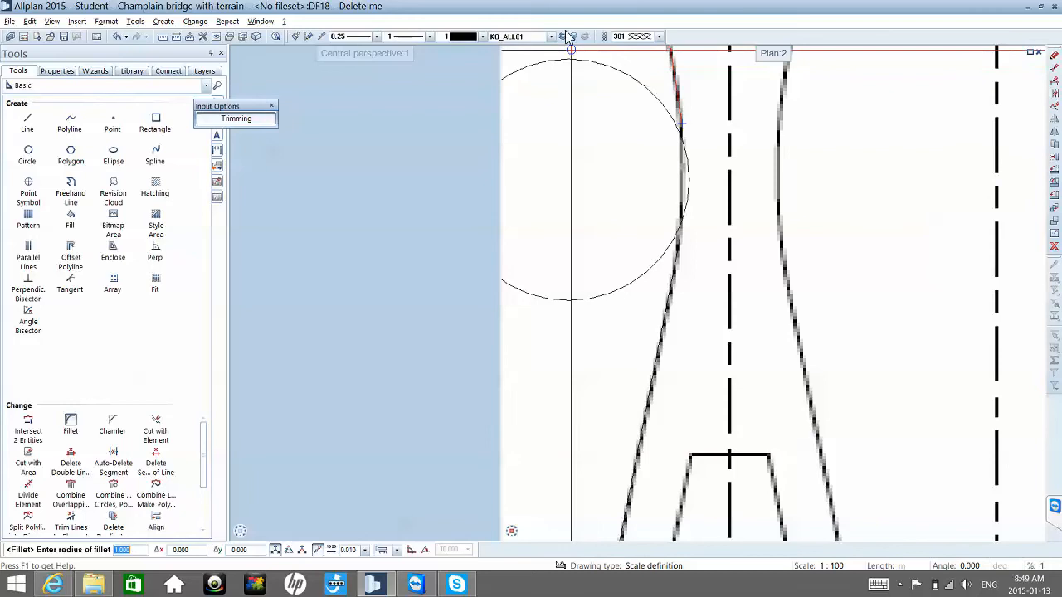
pyautogui.moveTo(574, 91); pyautogui.dragTo(598, 150, button='middle')
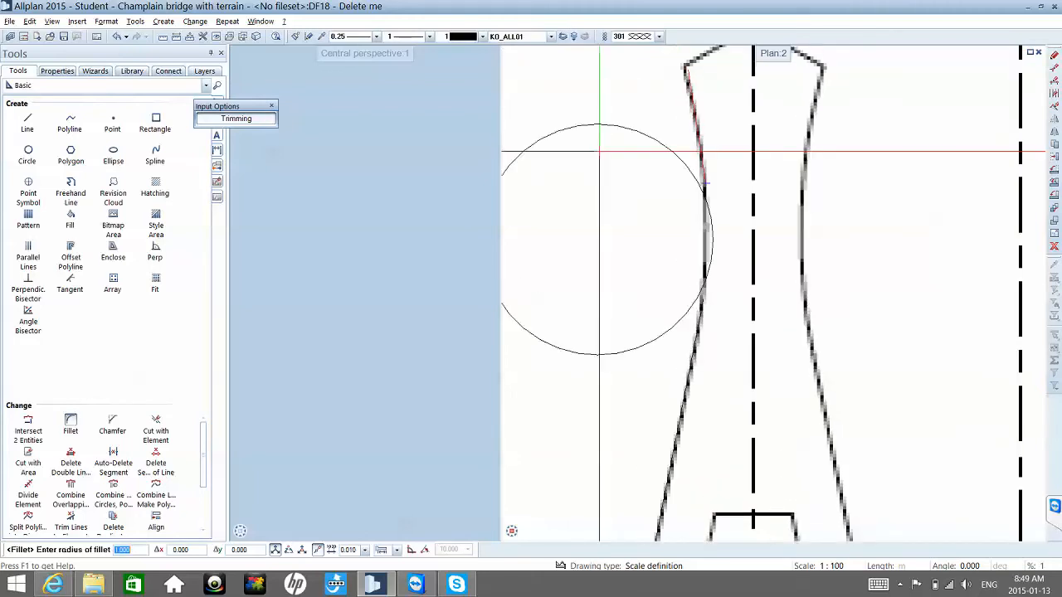
pyautogui.scroll(-1, 599, 151)
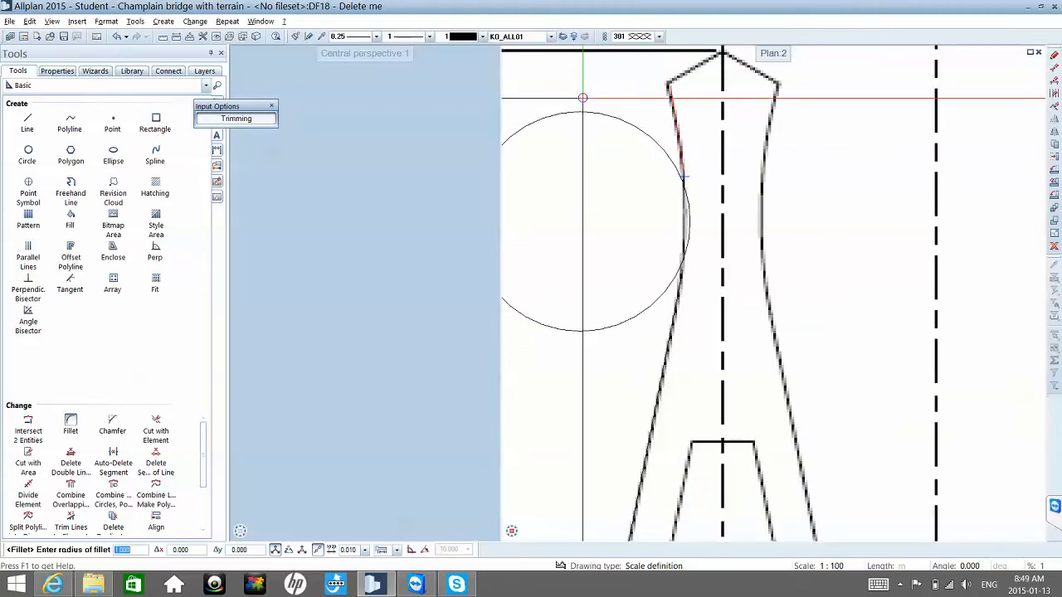
pyautogui.scroll(-4, 606, 150)
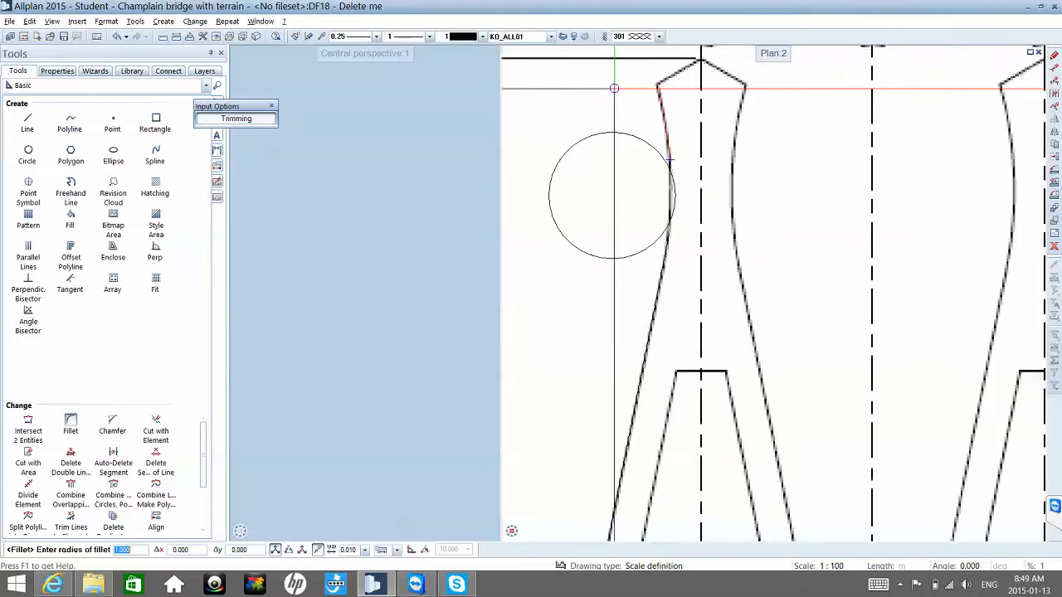
pyautogui.moveTo(630, 146); pyautogui.dragTo(677, 224, button='middle')
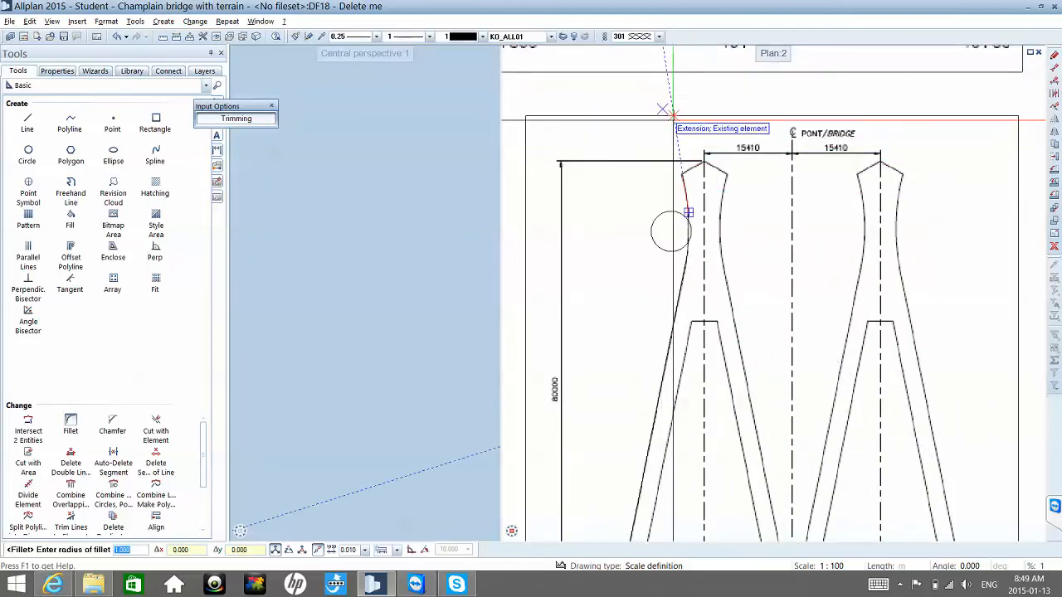
pyautogui.press('Escape')
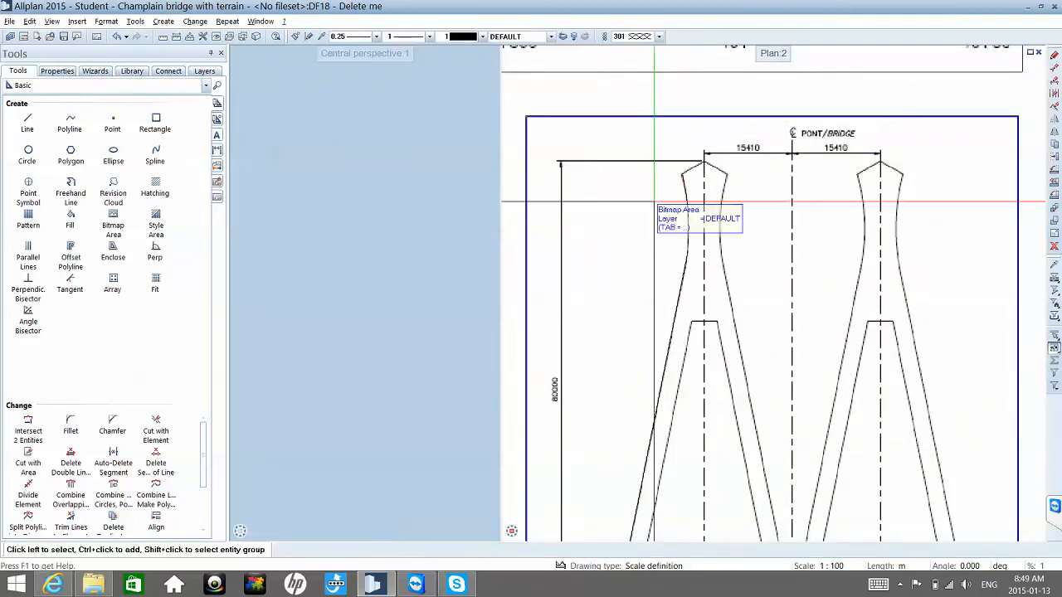
# - Trace the left-hand pylon's outer edge with a spline from the widest corner below the deck through the neck to the head's left corner
pyautogui.scroll(-2, 663, 203)
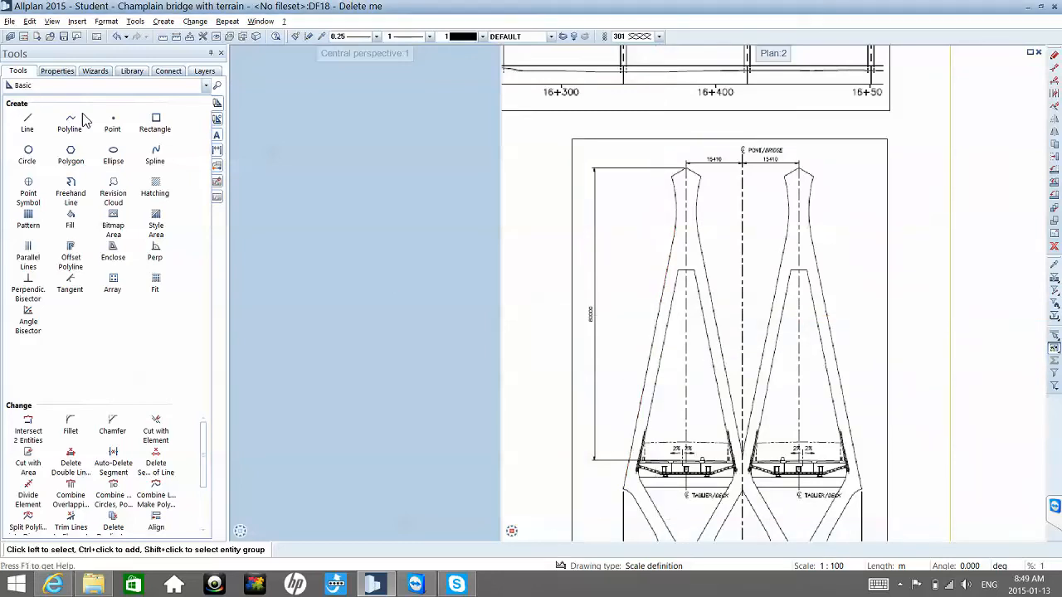
pyautogui.click(151, 155)
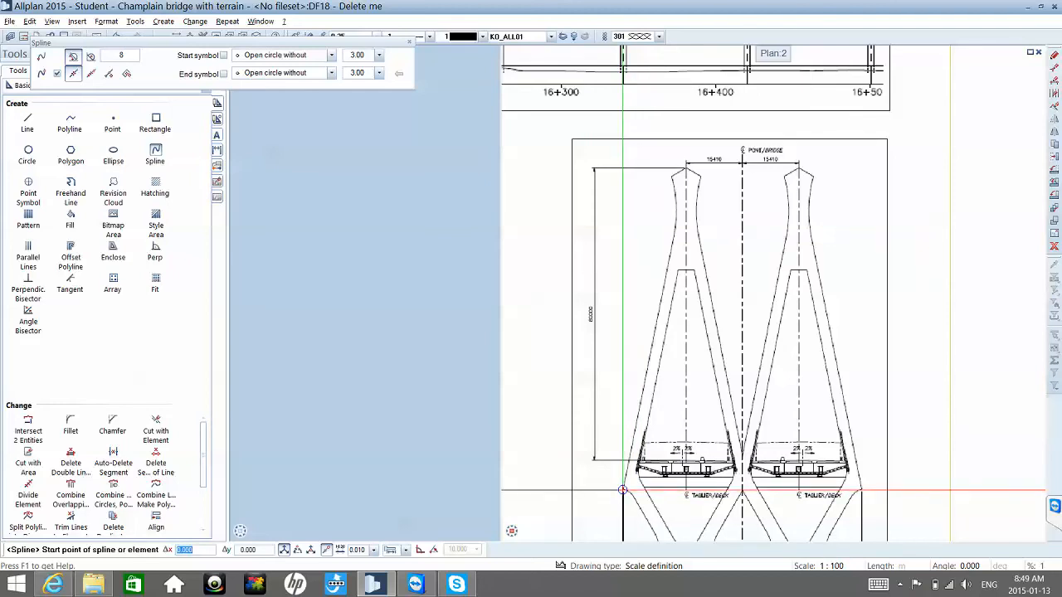
pyautogui.click(622, 490)
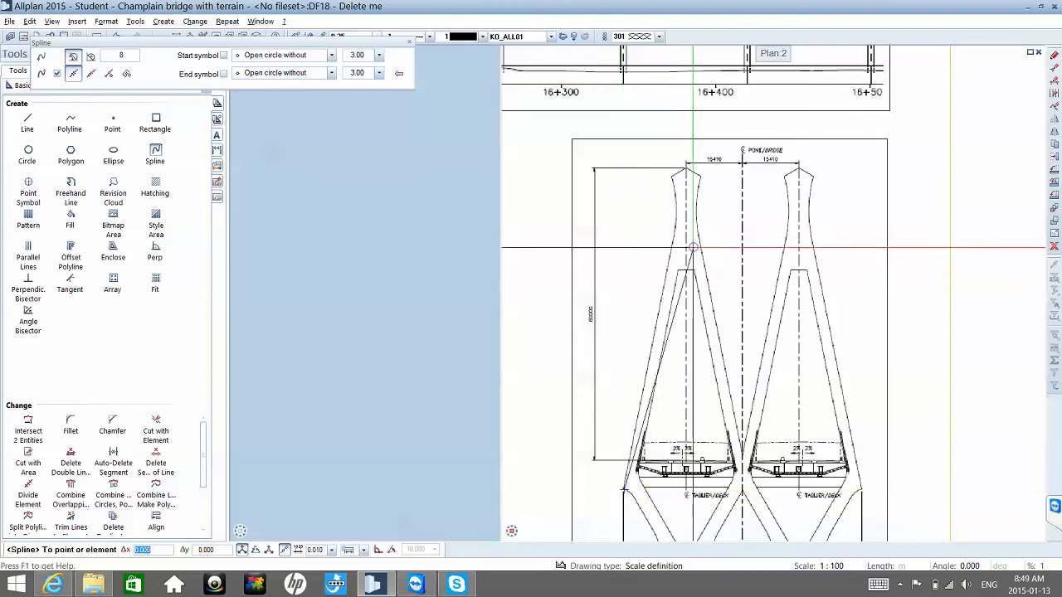
pyautogui.scroll(2, 685, 269)
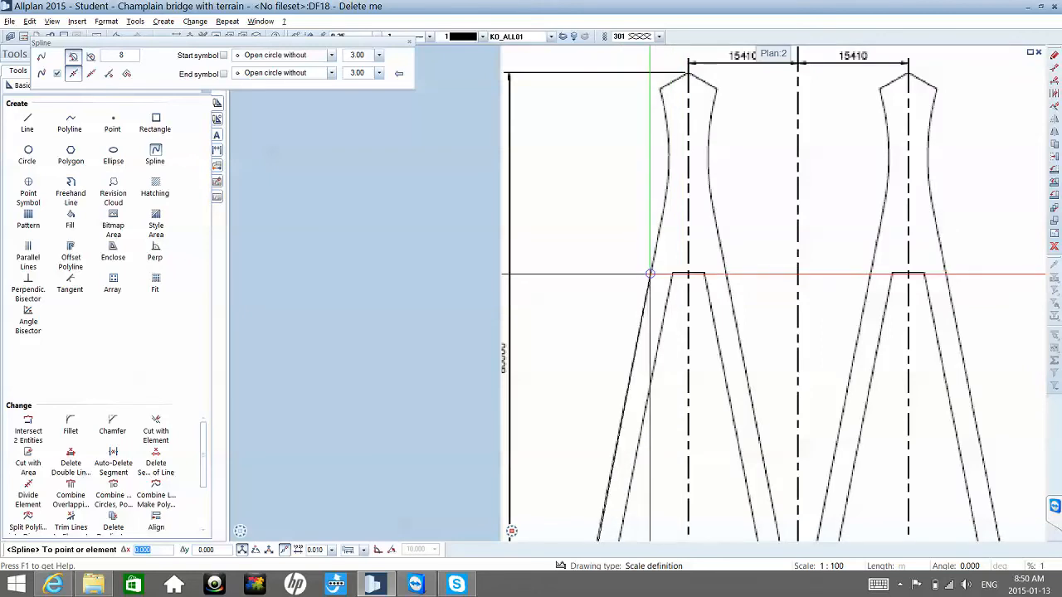
pyautogui.click(650, 274)
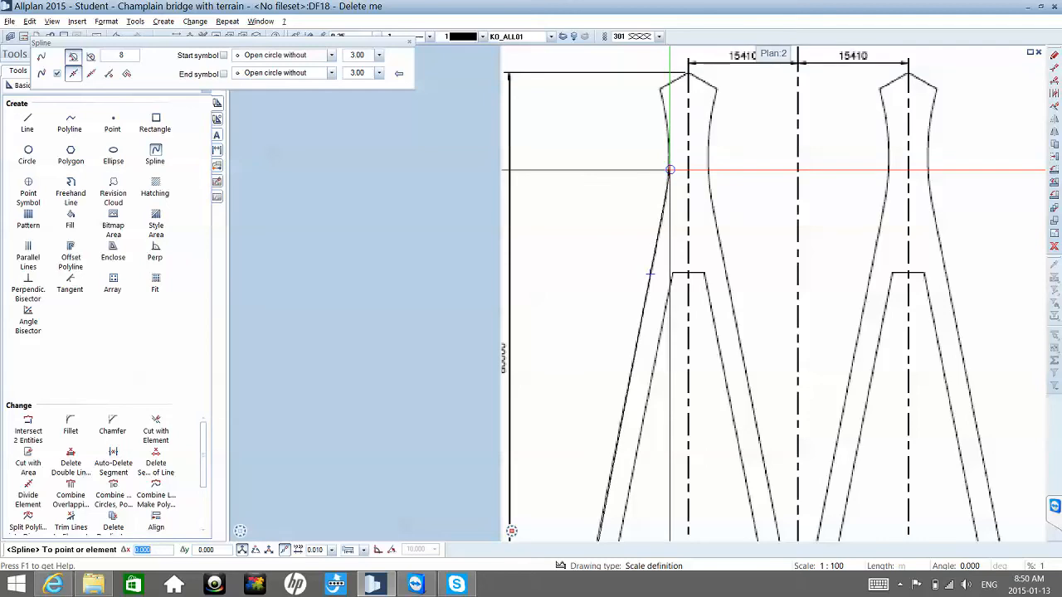
pyautogui.click(669, 170)
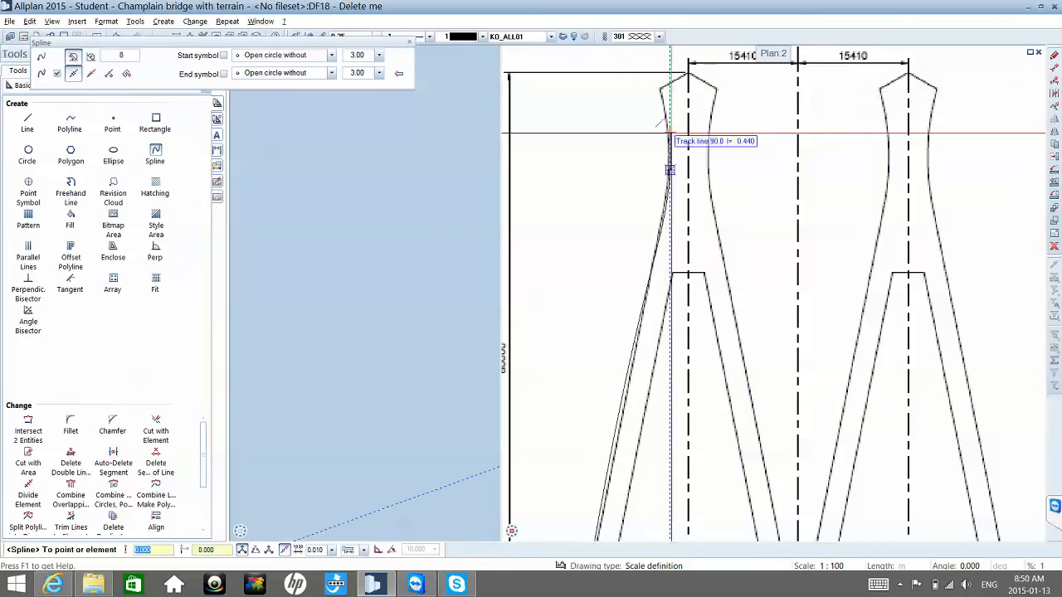
pyautogui.scroll(5, 669, 171)
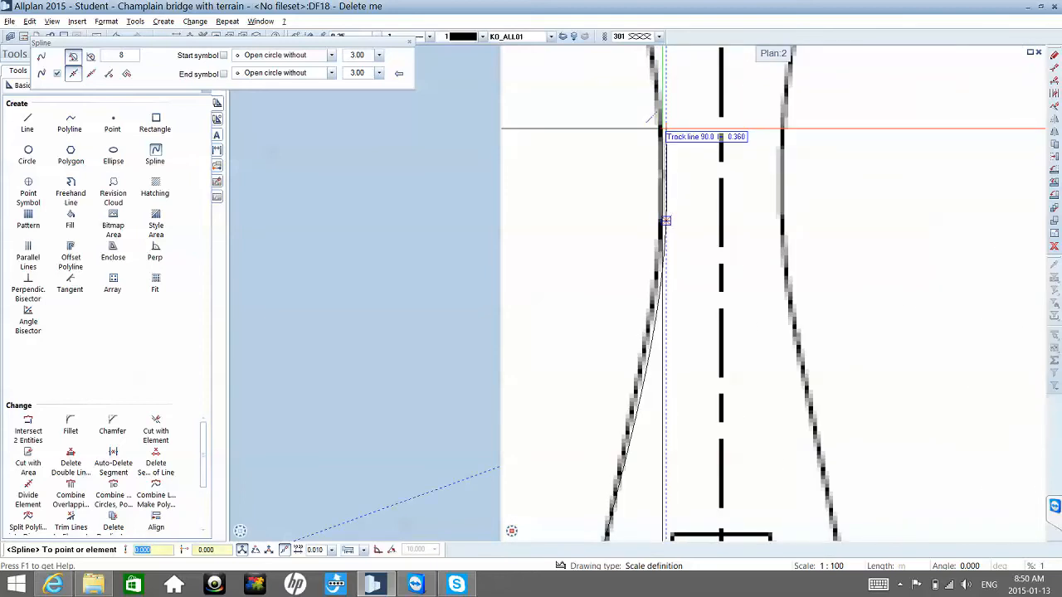
pyautogui.scroll(-4, 659, 124)
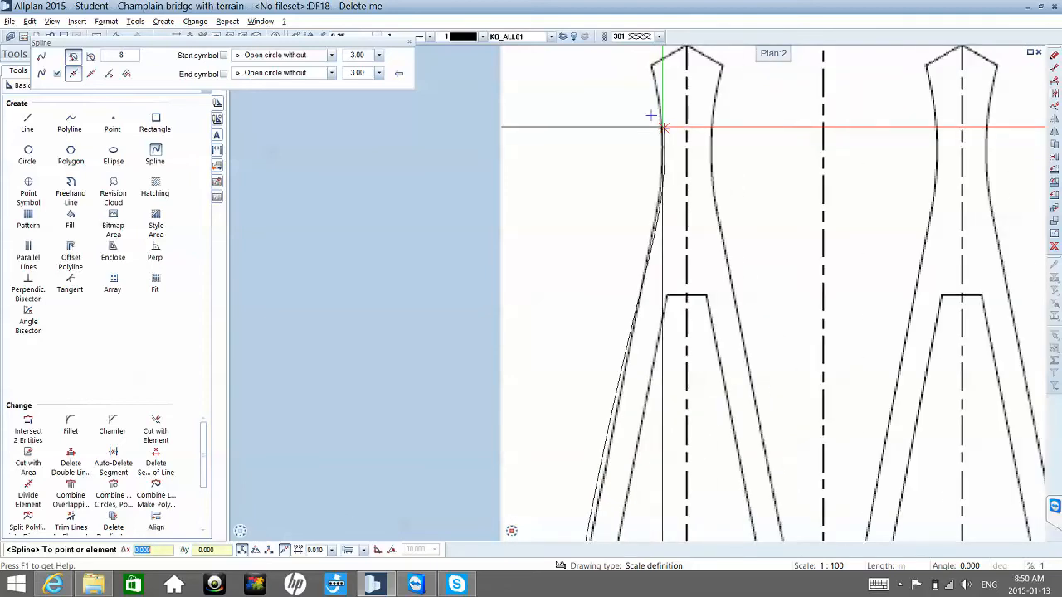
pyautogui.click(664, 129)
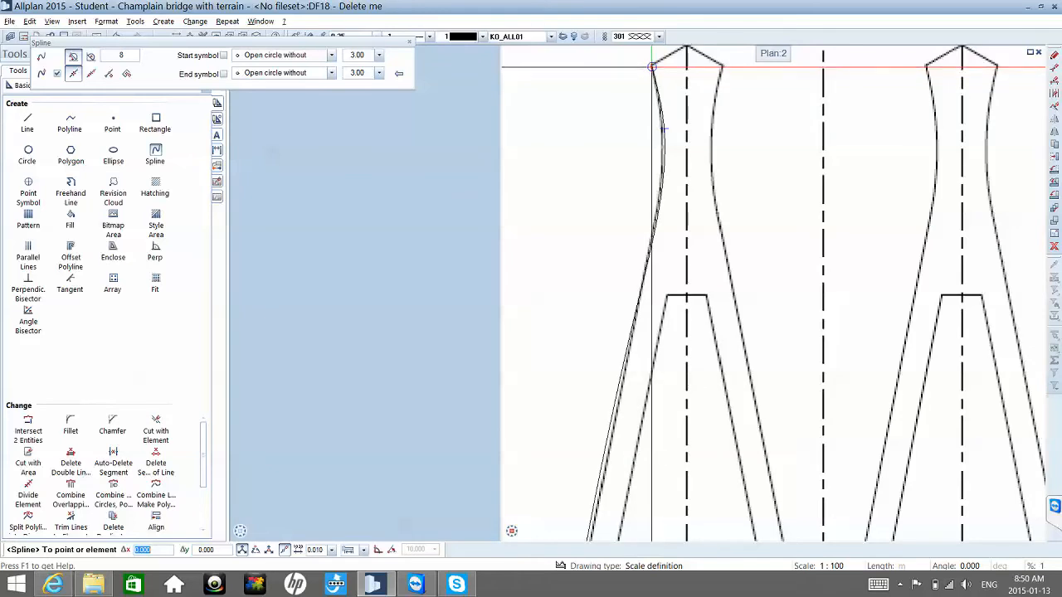
pyautogui.press('Escape')
pyautogui.press('Escape')
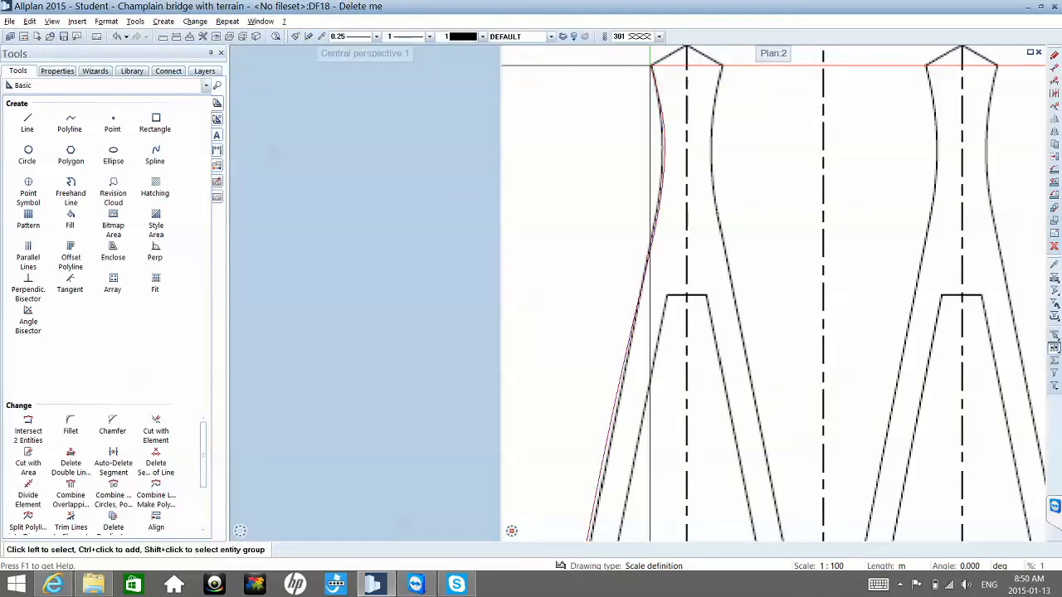
pyautogui.scroll(-4, 611, 370)
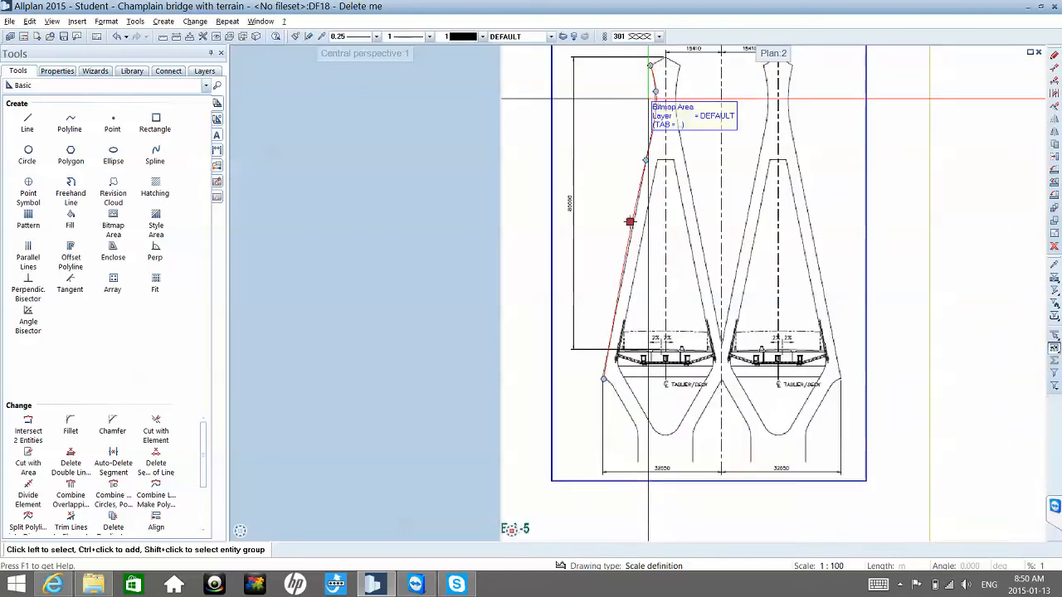
pyautogui.scroll(3, 624, 226)
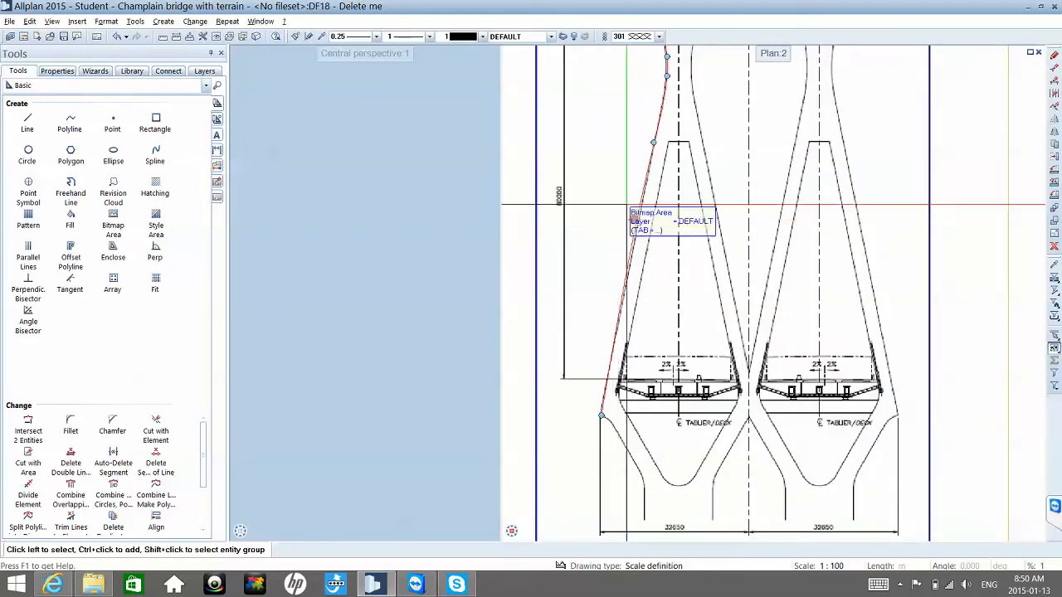
pyautogui.moveTo(629, 252); pyautogui.dragTo(609, 333, button='middle')
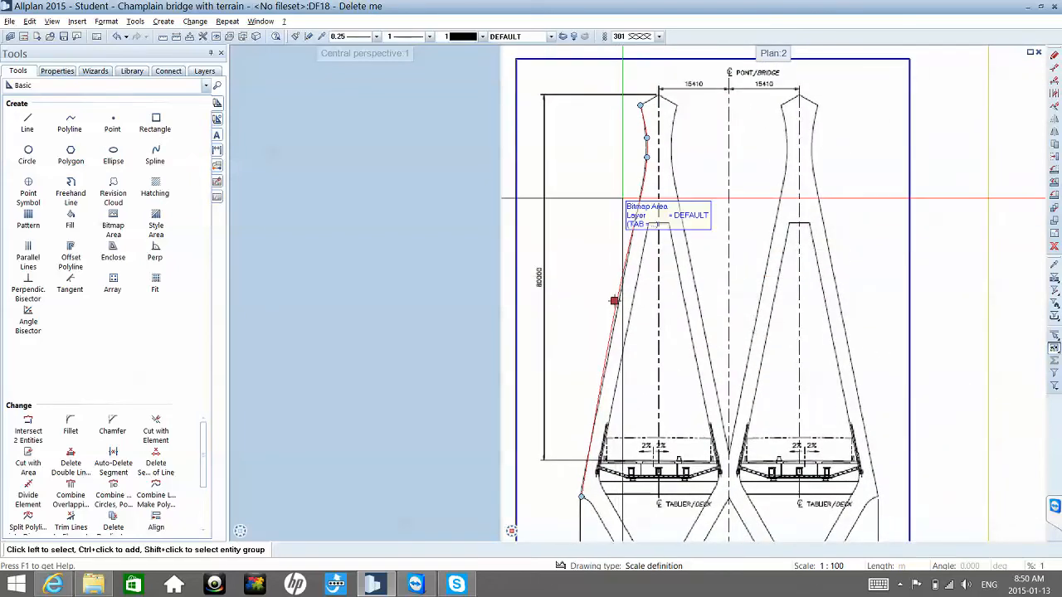
pyautogui.press('Escape')
# - Draw a line along the left-hand pylon's head from its left corner up to the apex
pyautogui.press('l')
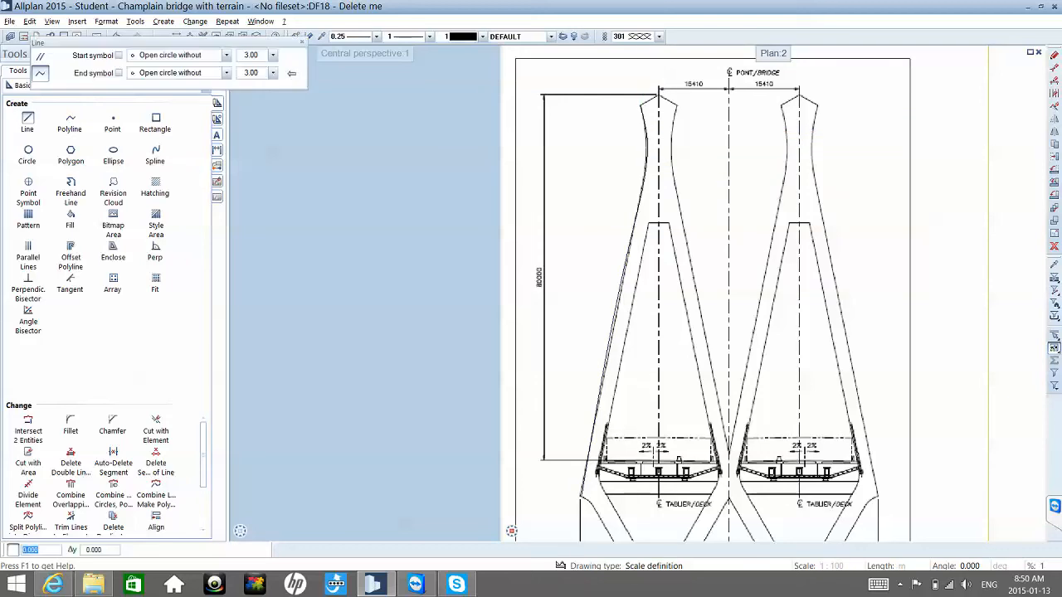
pyautogui.click(642, 103)
pyautogui.scroll(3, 651, 100)
pyautogui.scroll(2, 656, 98)
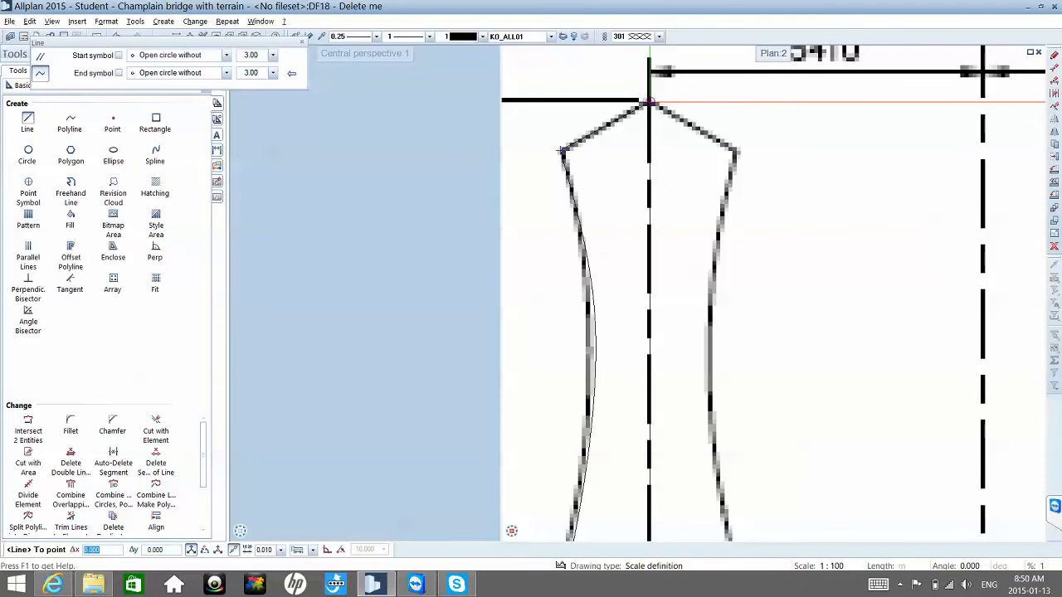
pyautogui.scroll(-7, 640, 90)
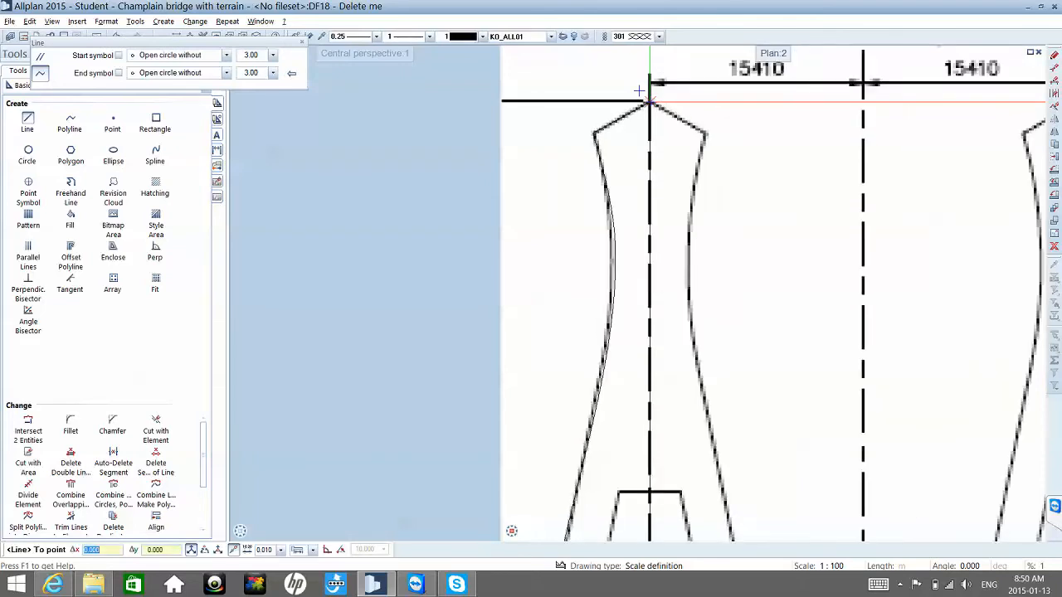
pyautogui.scroll(-2, 640, 89)
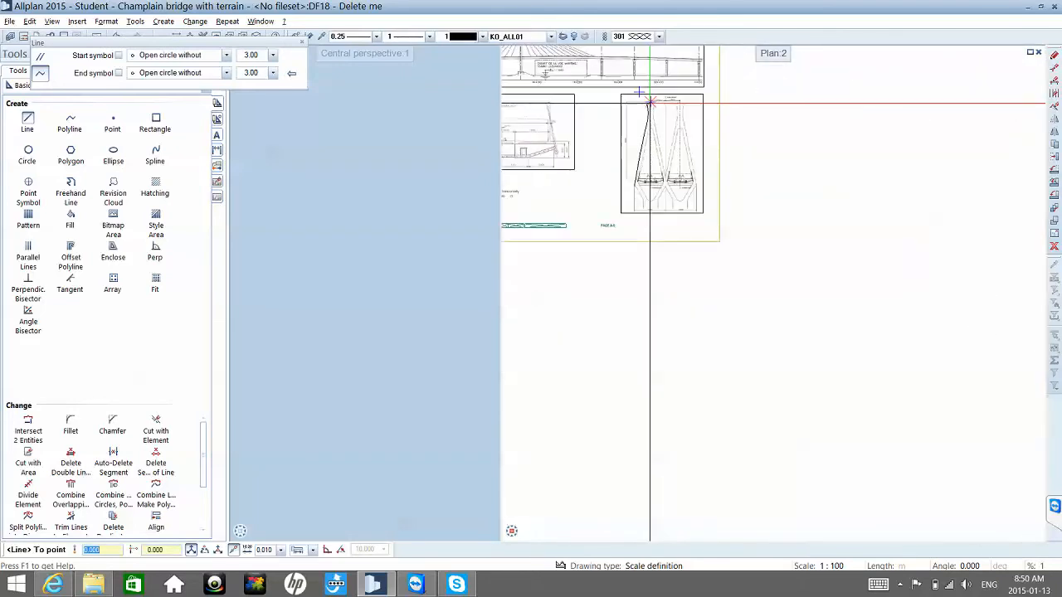
pyautogui.scroll(2, 628, 196)
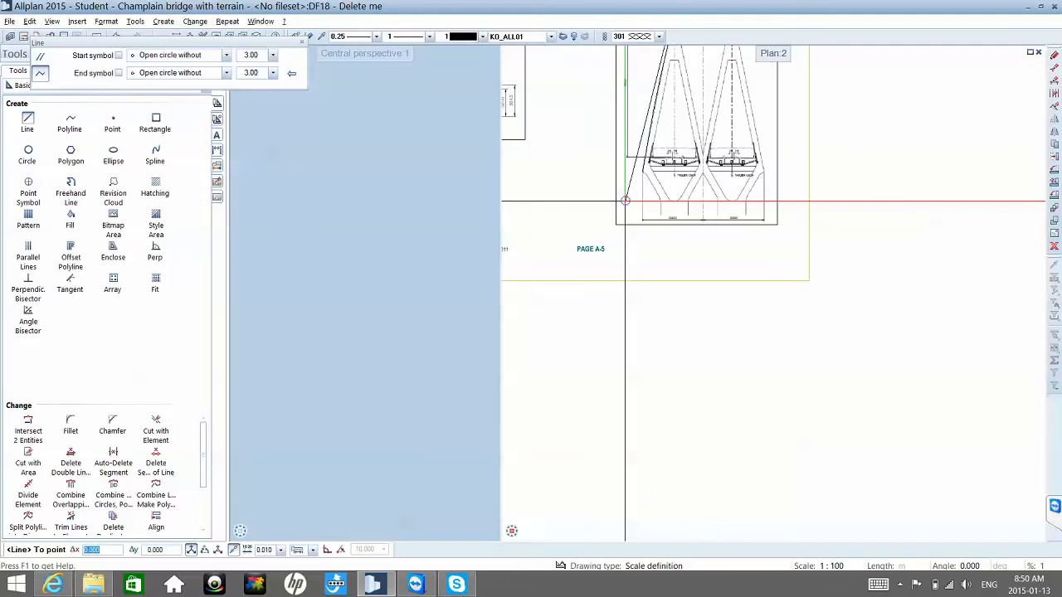
pyautogui.press('Escape')
# - Trace the left-hand pylon's outer edge below the deck with a spline from the widest corner down to the start of the vertical leg
pyautogui.scroll(2, 650, 170)
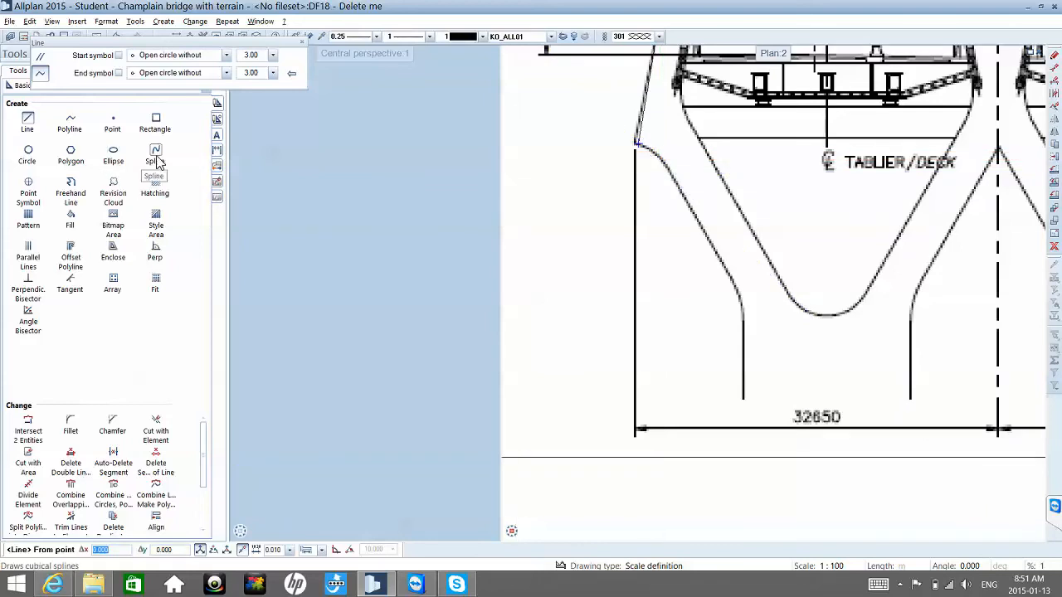
pyautogui.press('Escape')
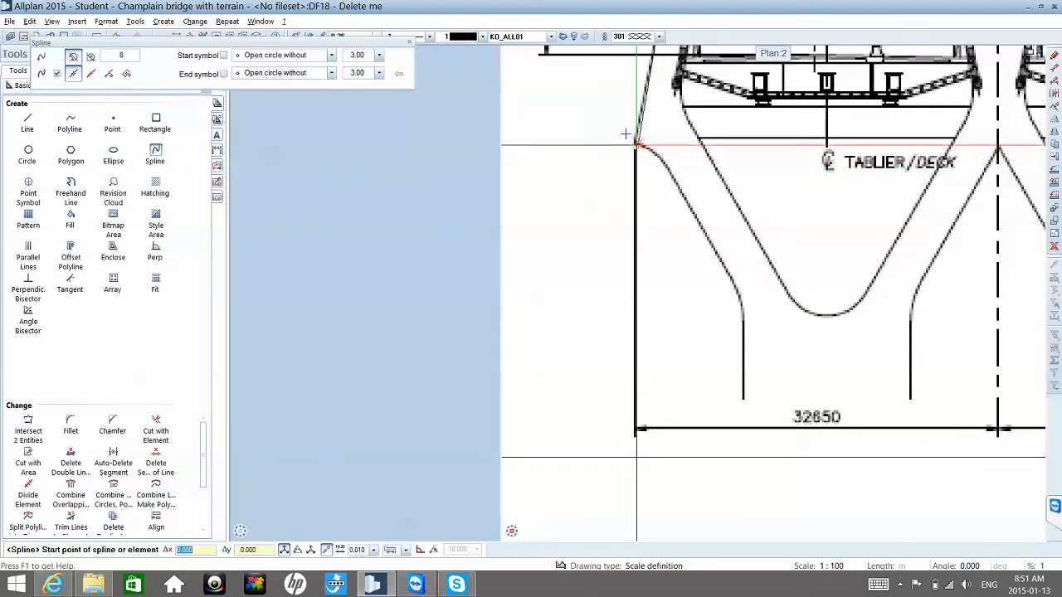
pyautogui.click(638, 142)
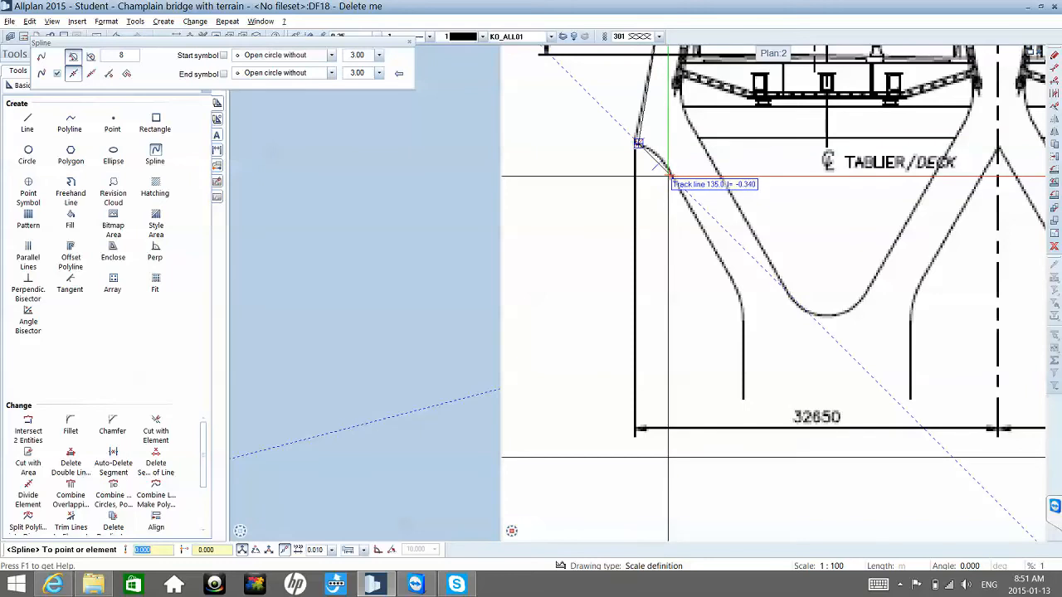
pyautogui.click(672, 176)
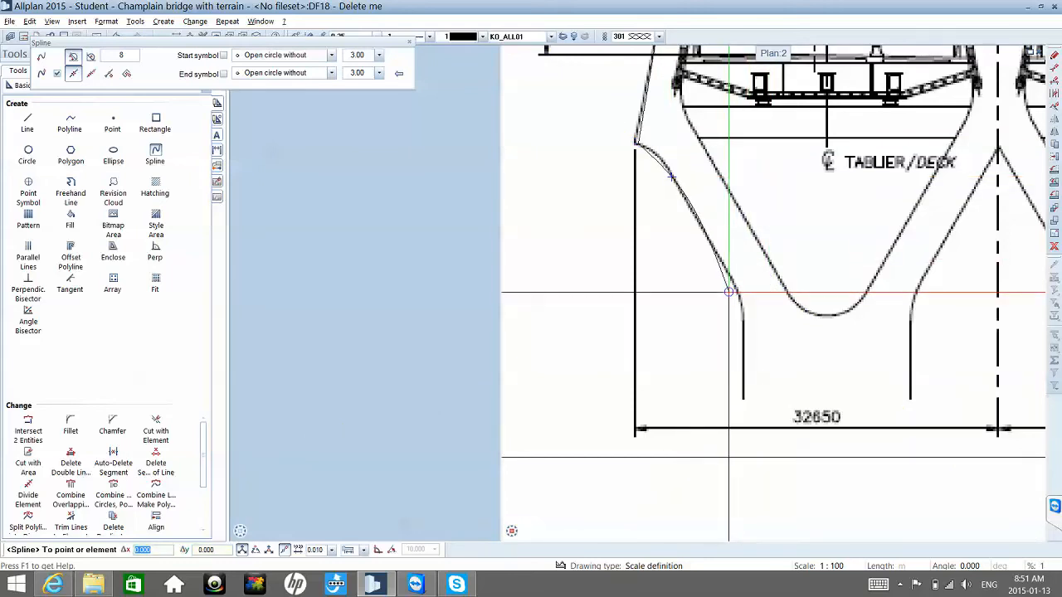
pyautogui.scroll(1, 730, 290)
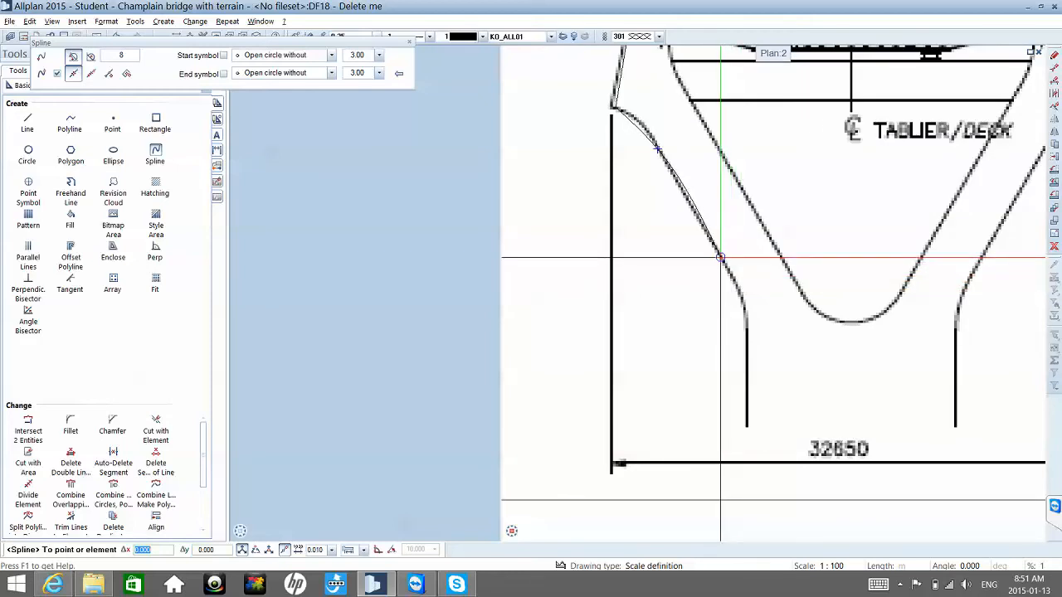
pyautogui.click(721, 258)
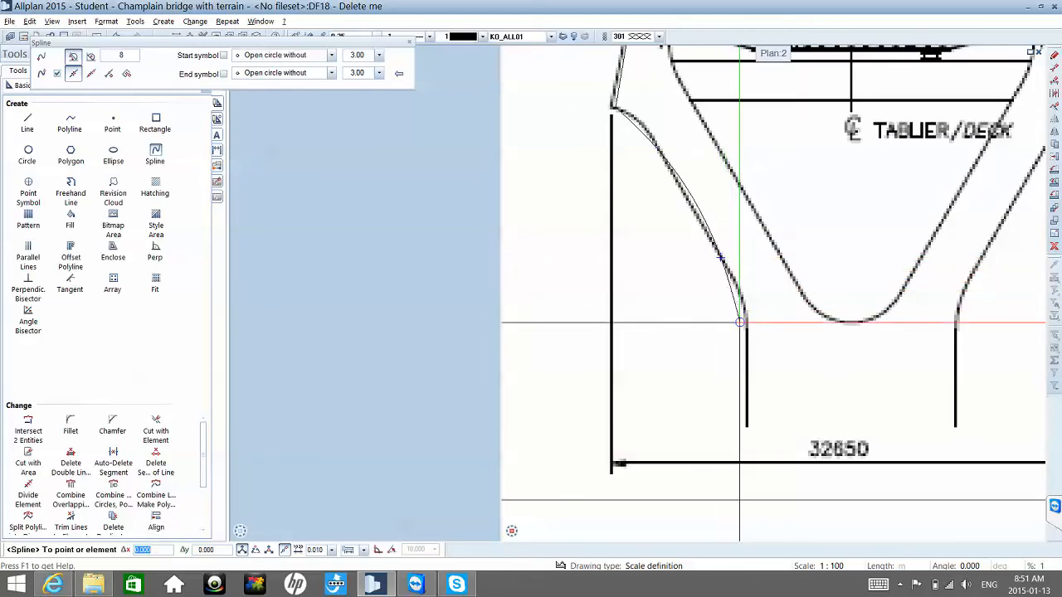
pyautogui.scroll(6, 745, 325)
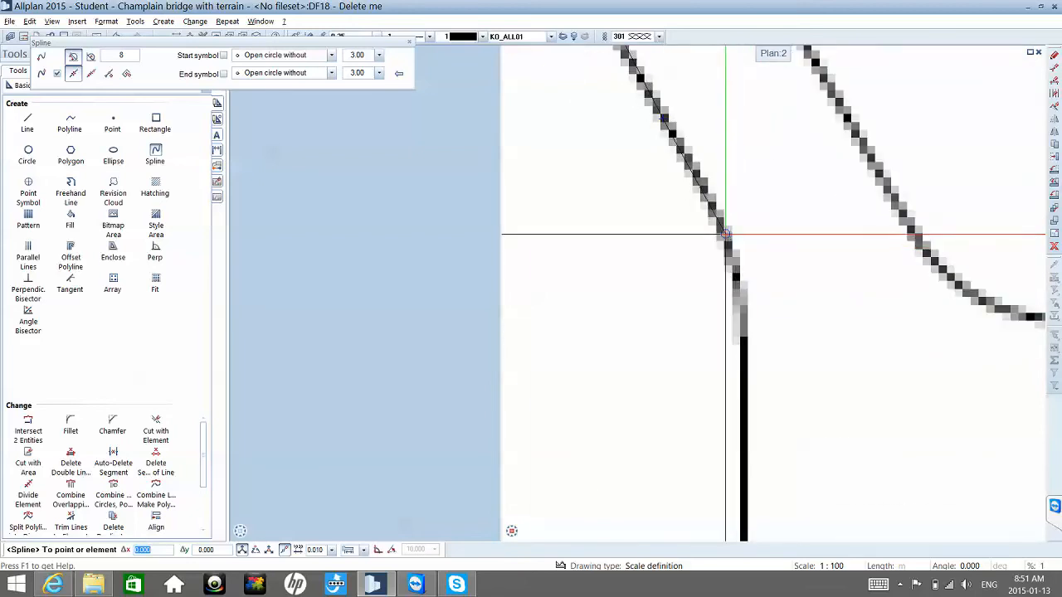
pyautogui.click(722, 230)
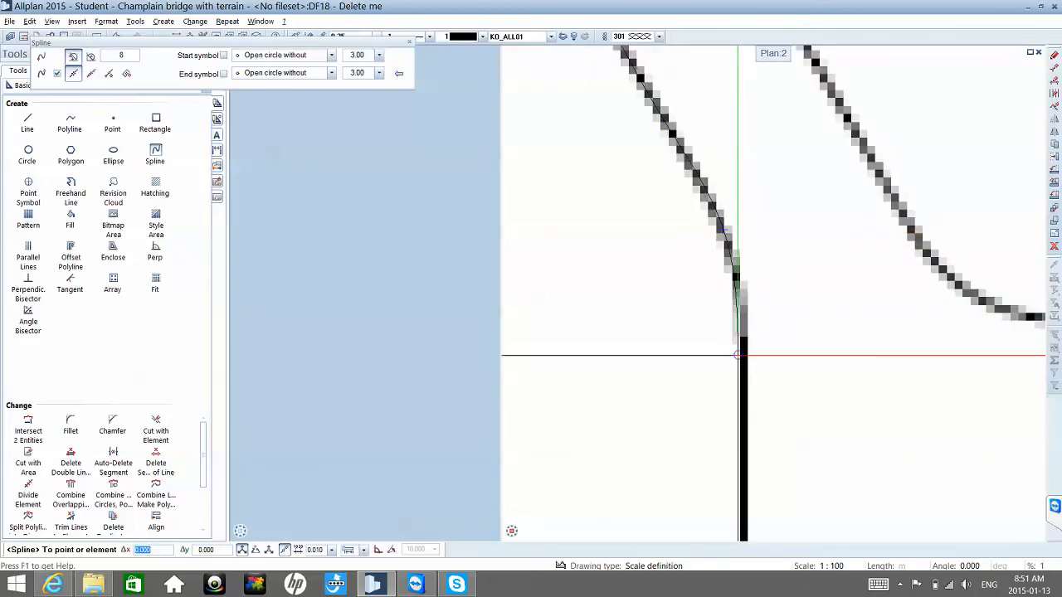
pyautogui.scroll(-8, 734, 343)
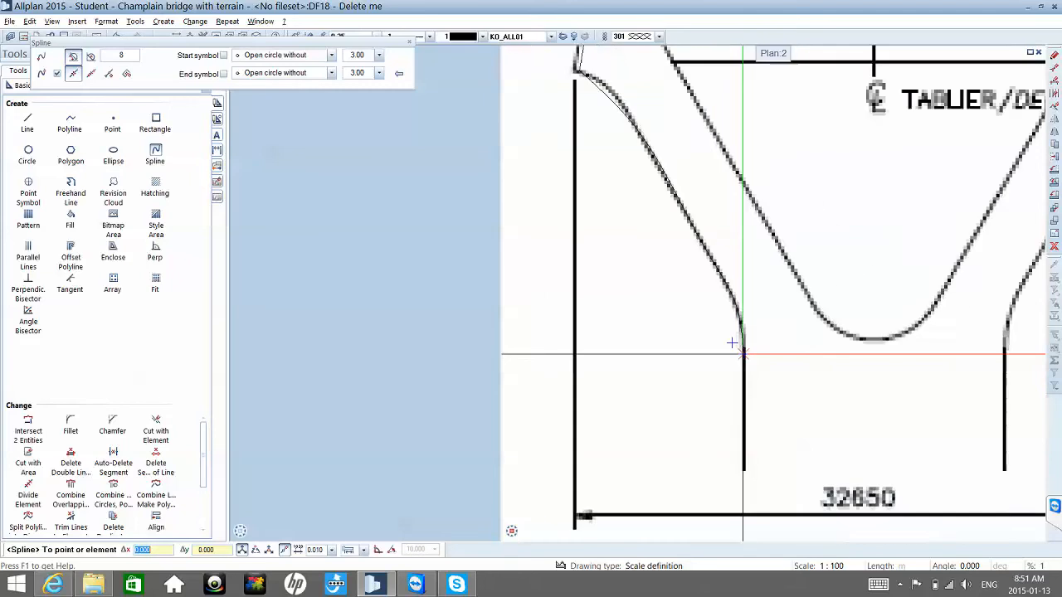
pyautogui.press('Escape')
pyautogui.press('Escape')
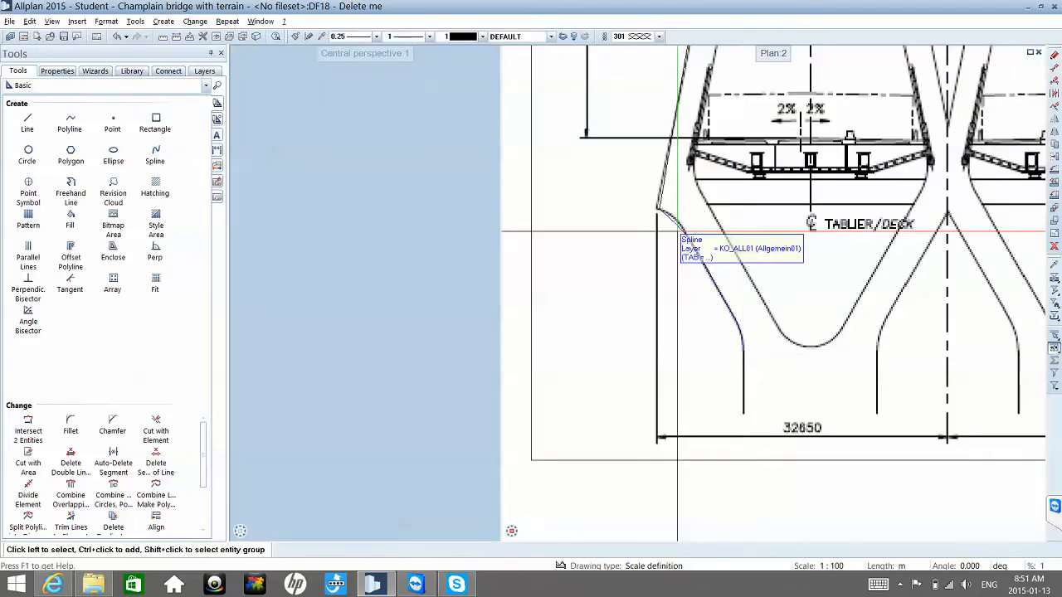
pyautogui.scroll(8, 668, 216)
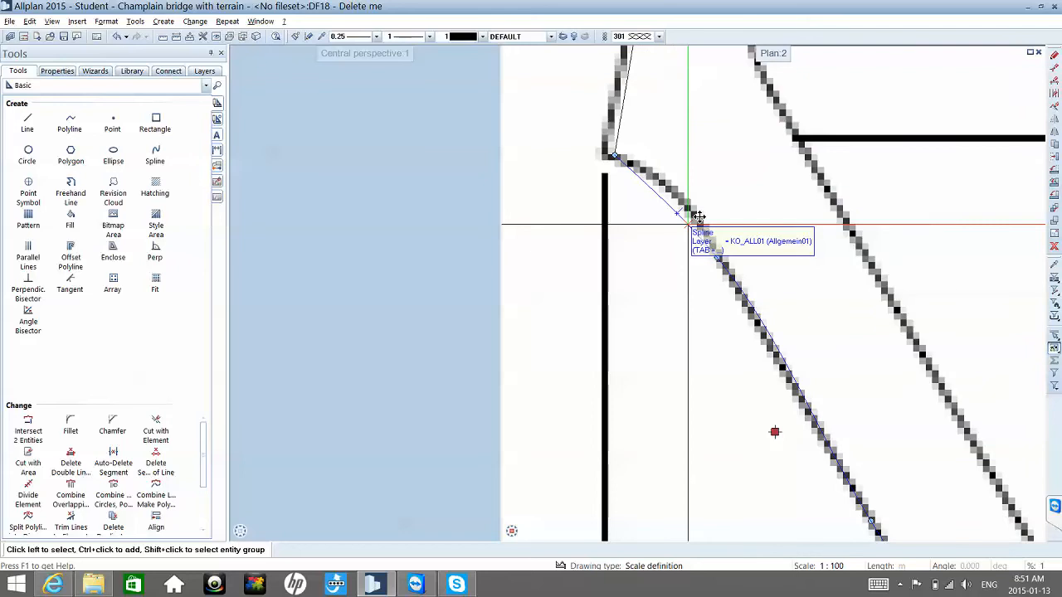
pyautogui.click(699, 216)
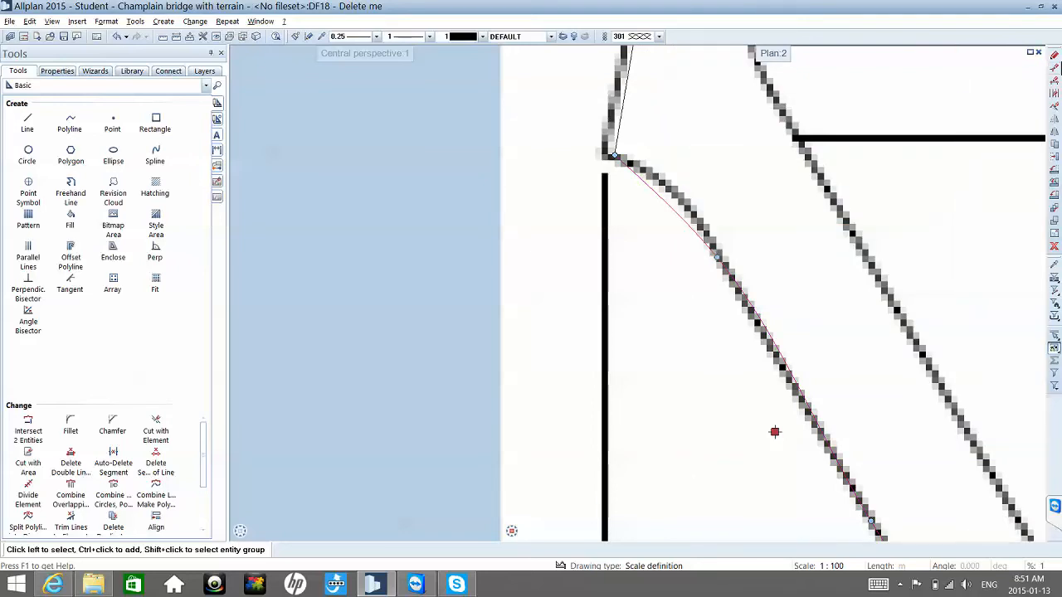
pyautogui.click(1055, 83)
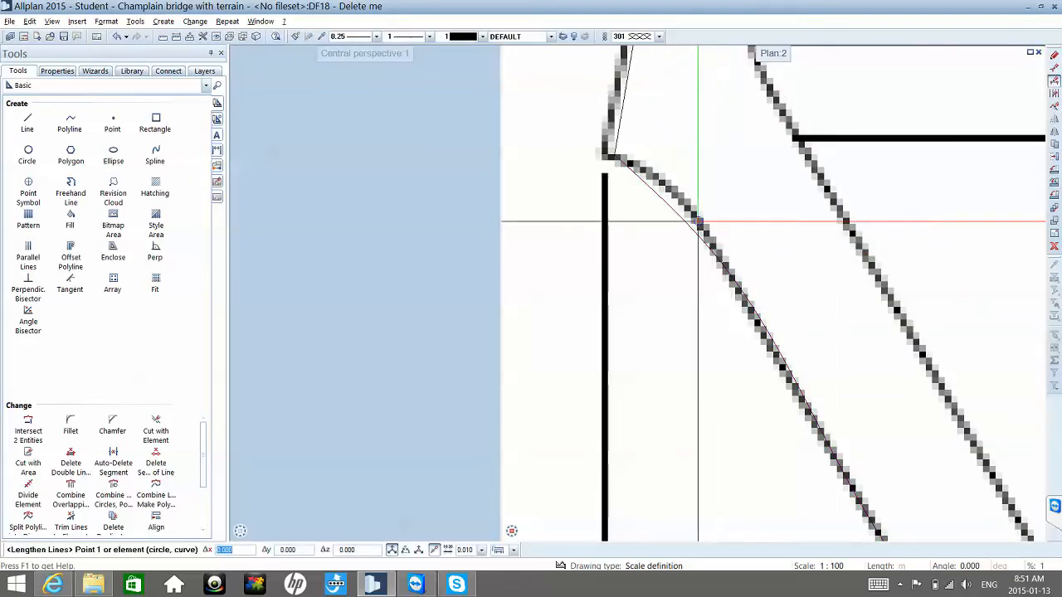
pyautogui.click(685, 220)
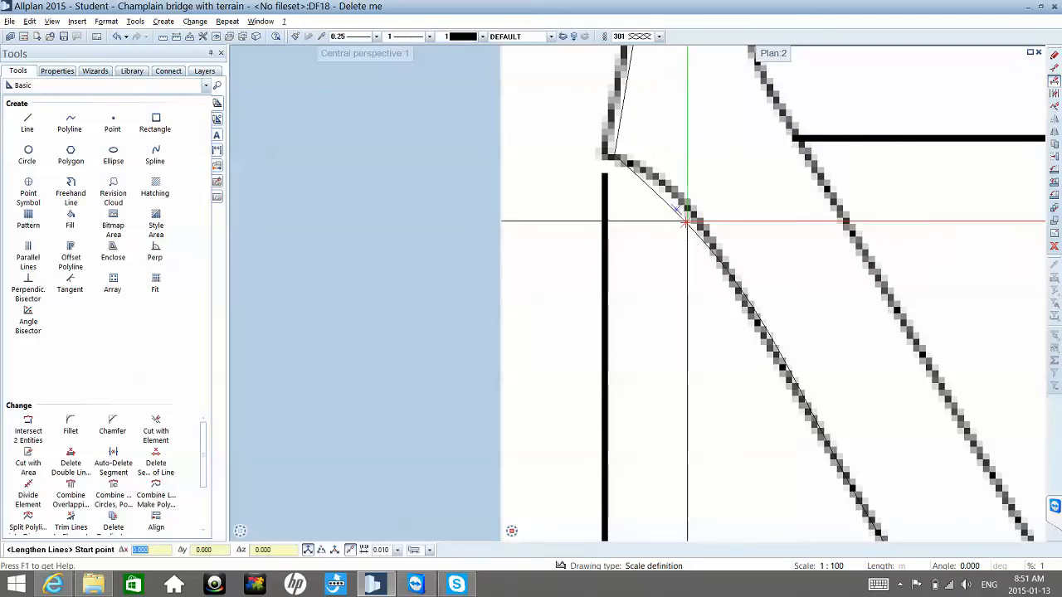
pyautogui.click(1055, 109)
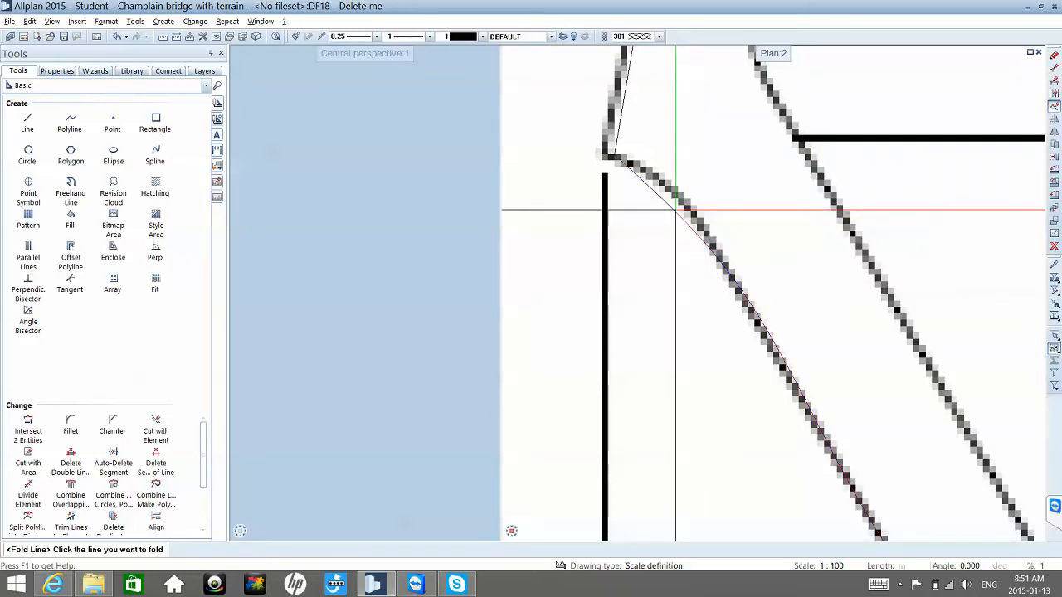
pyautogui.click(675, 209)
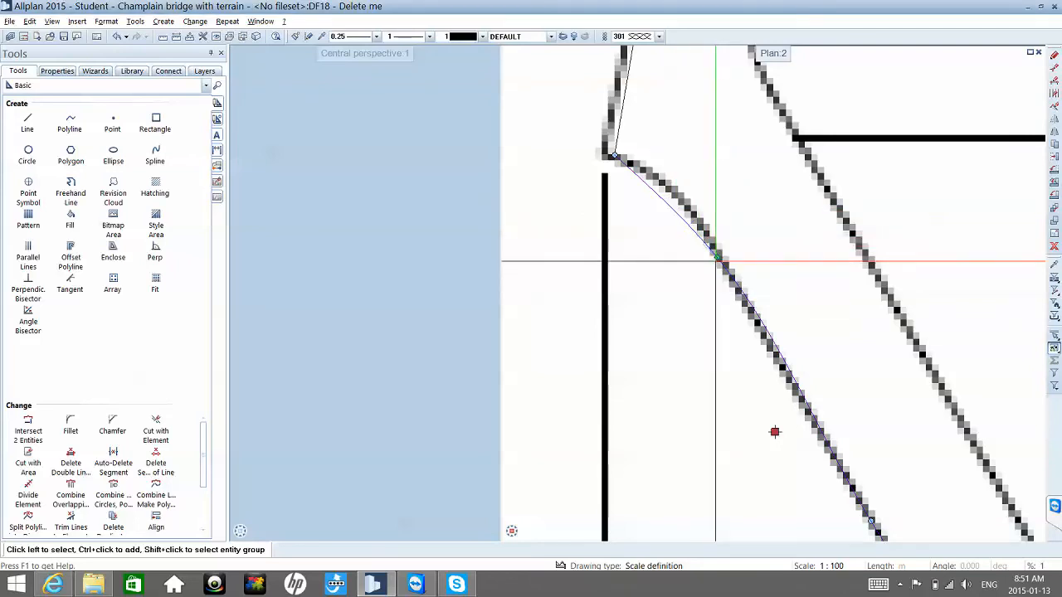
# - Try to reshape the lower spline by moving its second point up along the pylon's curved edge below the widest corner
pyautogui.click(715, 261)
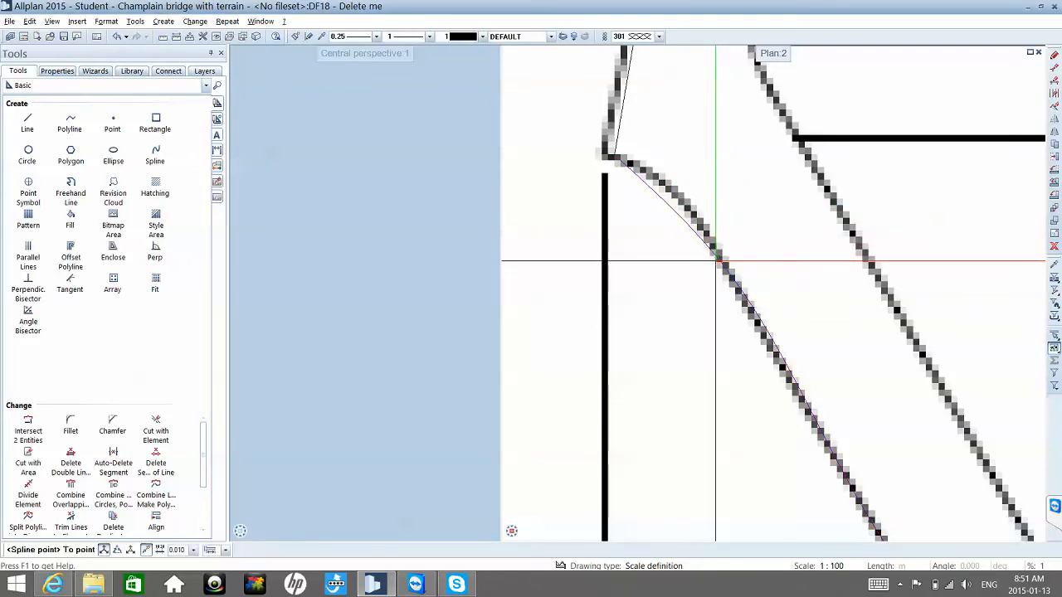
pyautogui.click(689, 214)
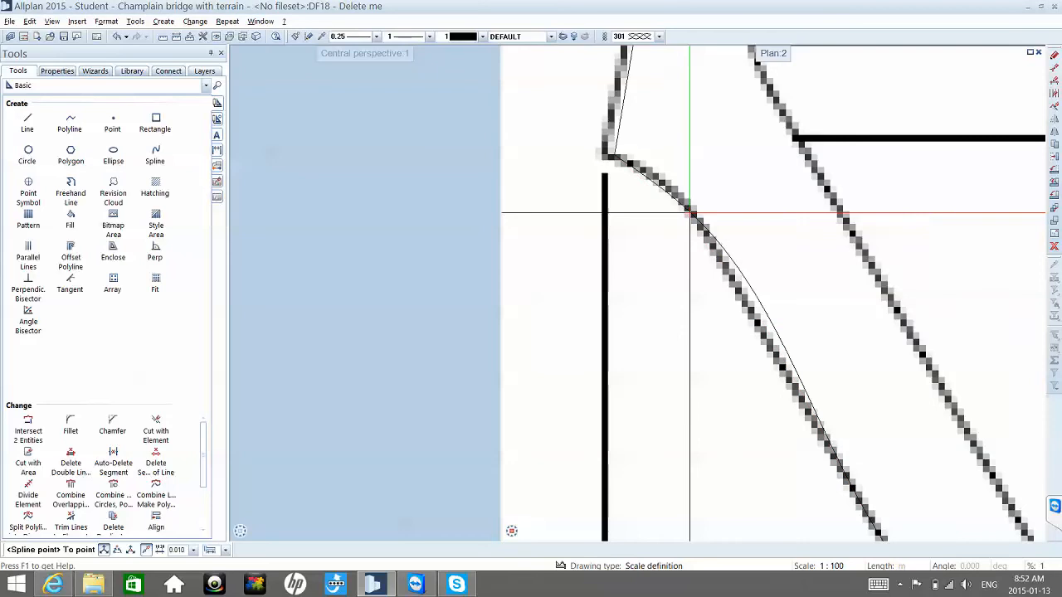
pyautogui.scroll(-3, 695, 210)
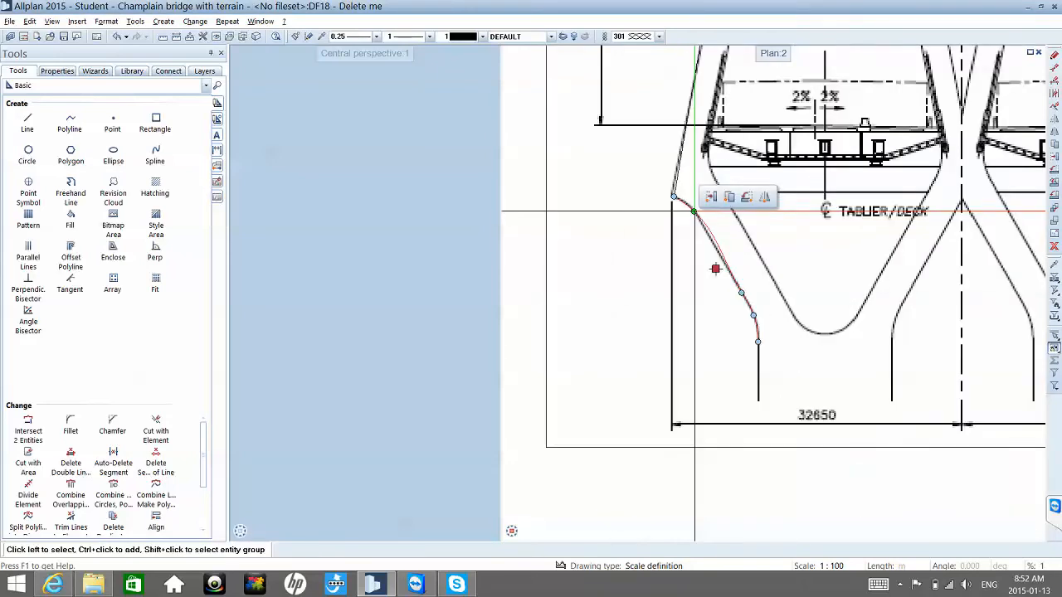
pyautogui.scroll(-4, 695, 210)
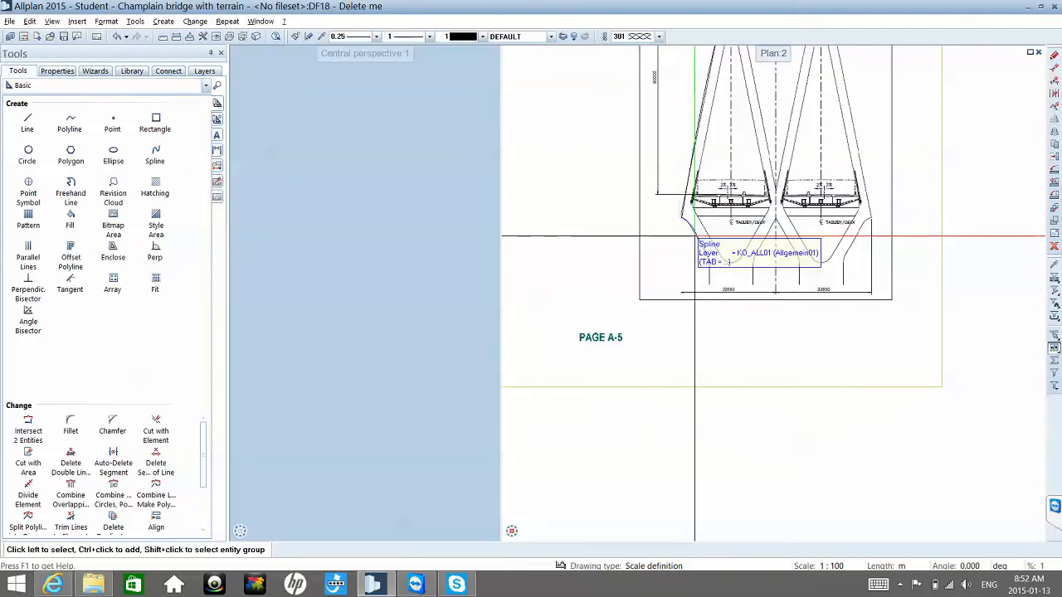
pyautogui.scroll(5, 696, 236)
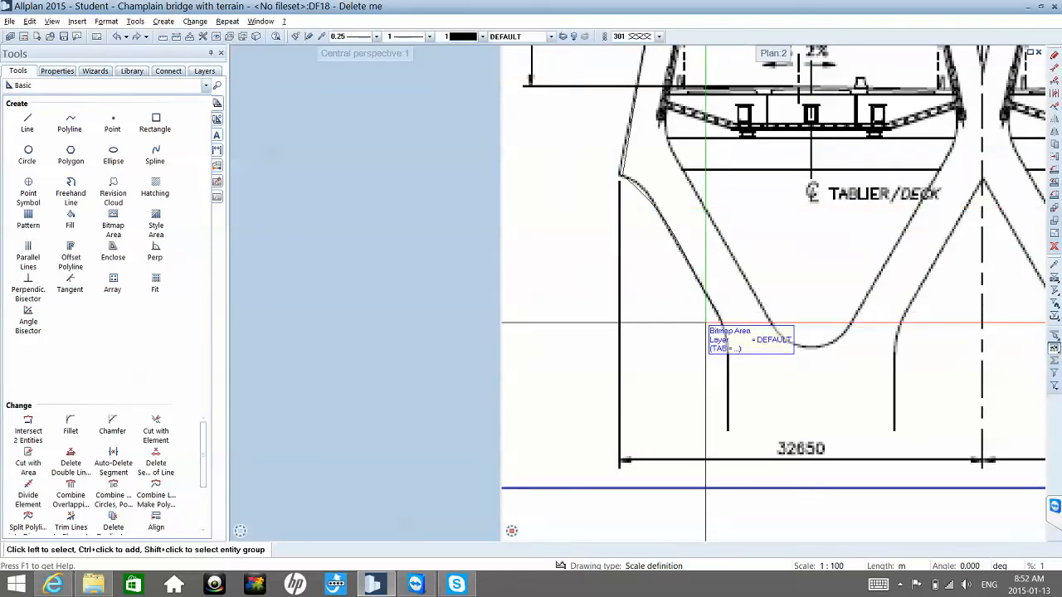
pyautogui.scroll(-5, 706, 324)
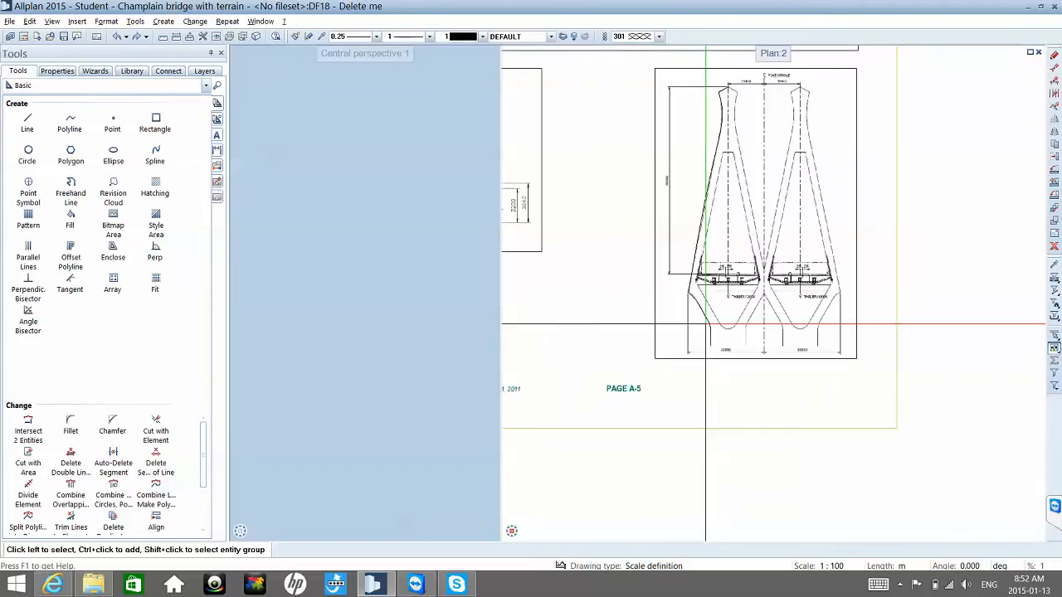
# - Move all the traced half-pylon lines and splines off the drawing sheet into the empty area to its right
pyautogui.scroll(-2, 707, 323)
pyautogui.click(1055, 156)
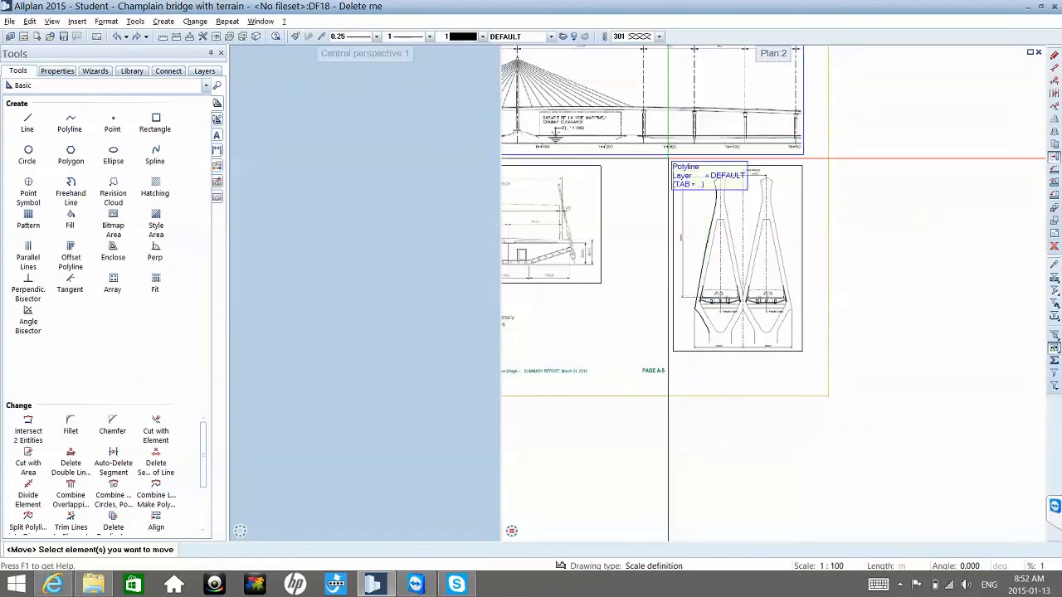
pyautogui.moveTo(668, 158); pyautogui.dragTo(725, 396)
pyautogui.click(729, 396)
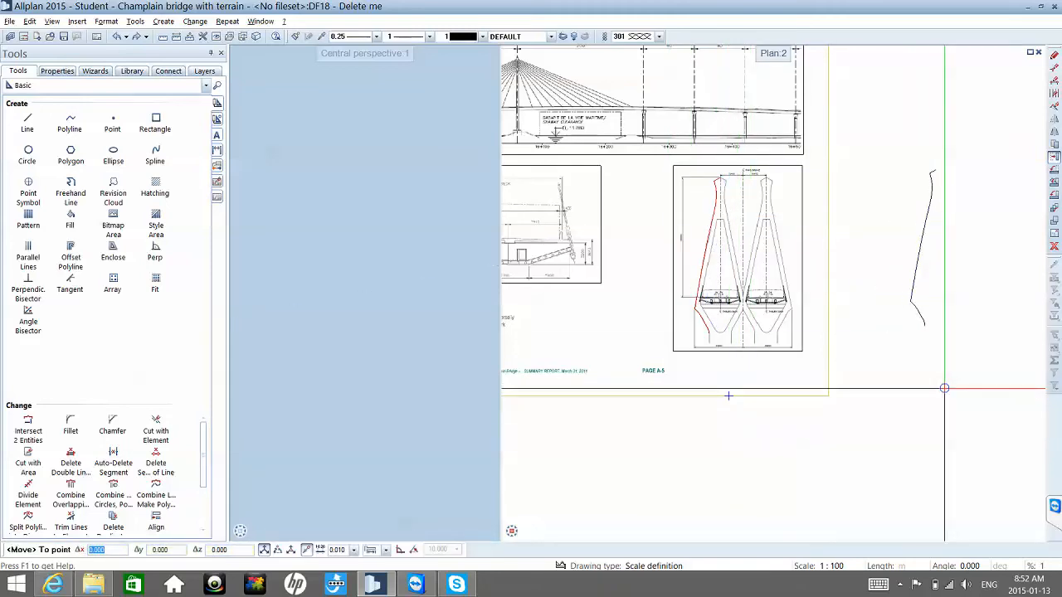
pyautogui.click(932, 398)
pyautogui.press('Escape')
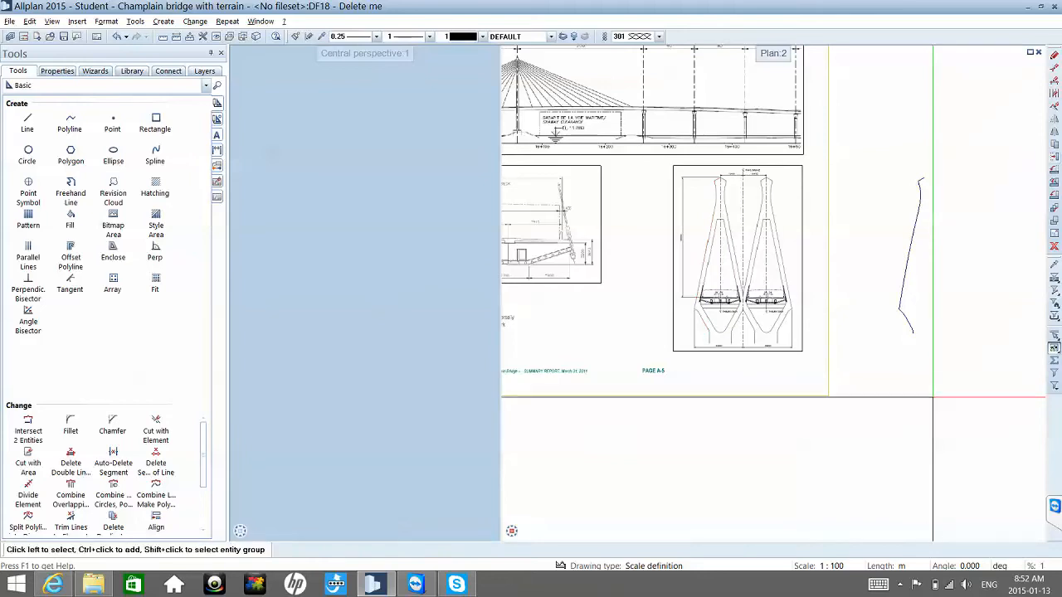
# - Draw a short vertical line downward from the lower end of the moved outline's bottom spline, level with the pylon leg's base in the drawing
pyautogui.scroll(1, 927, 380)
pyautogui.scroll(2, 927, 380)
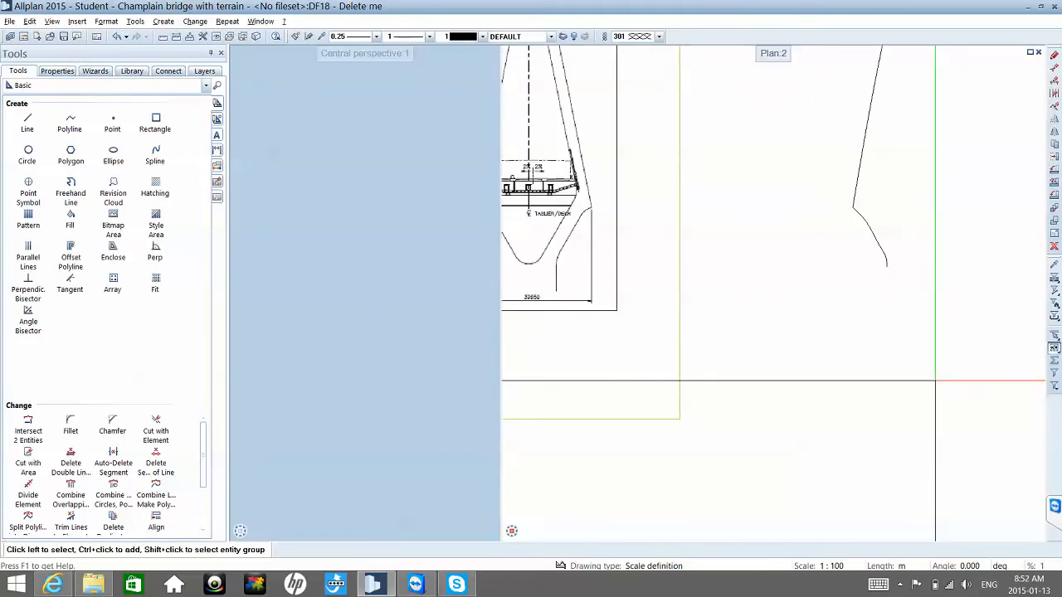
pyautogui.press('l')
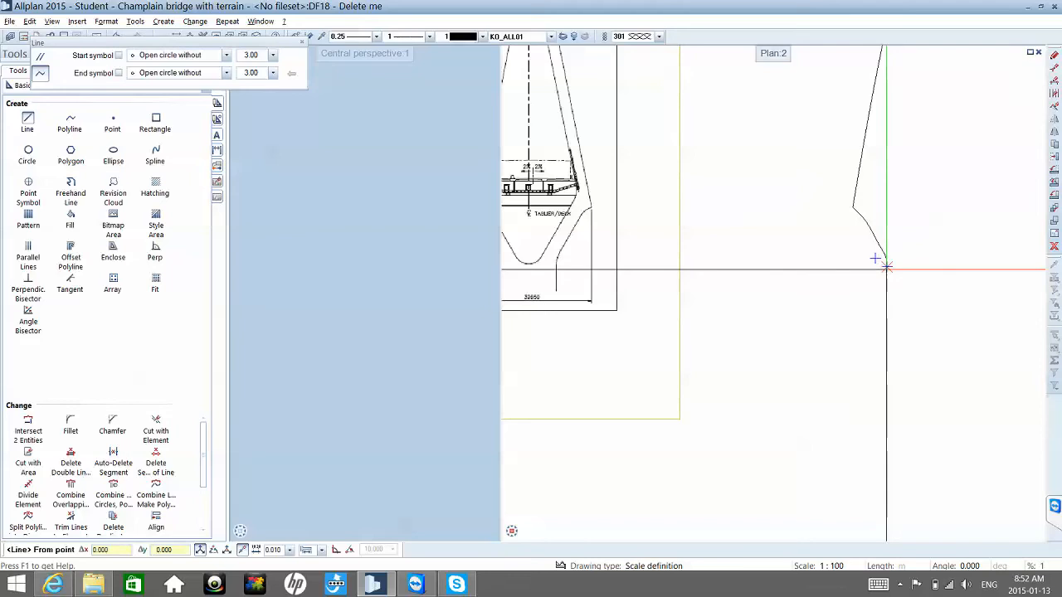
pyautogui.click(875, 259)
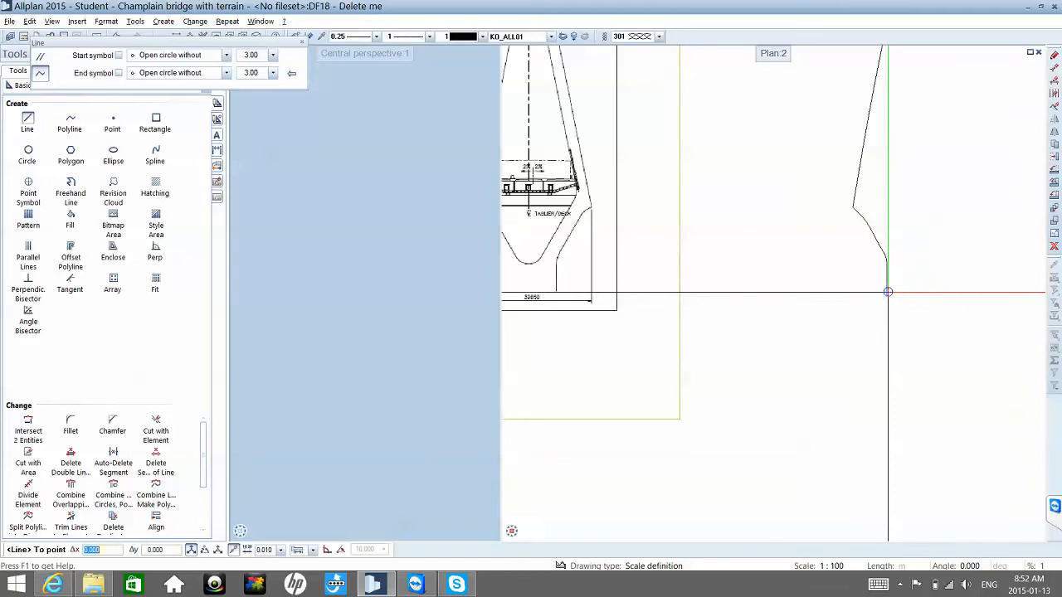
pyautogui.scroll(-2, 888, 292)
pyautogui.scroll(-1, 888, 292)
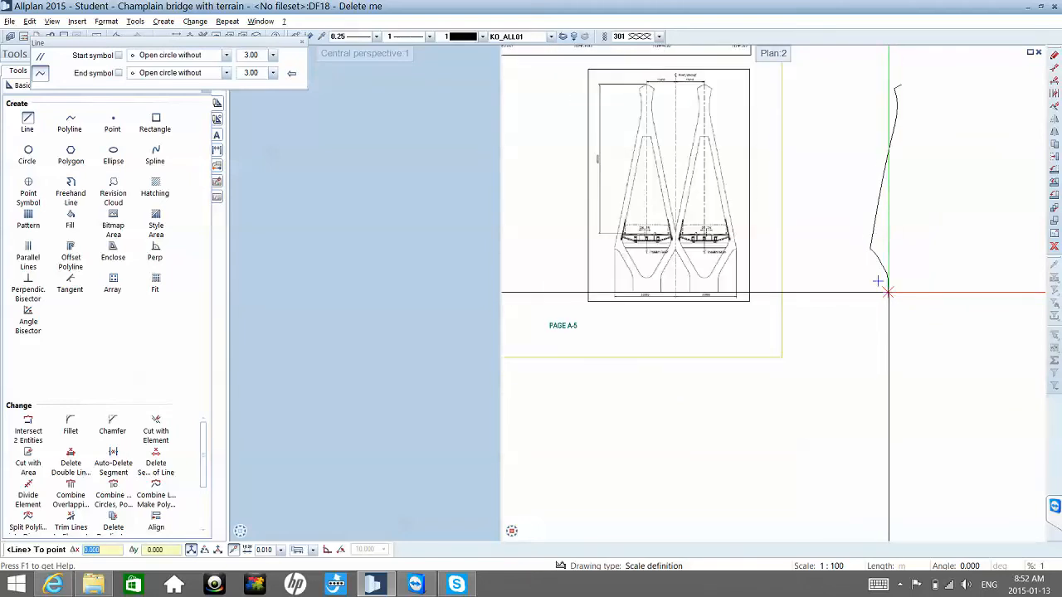
pyautogui.moveTo(888, 292); pyautogui.dragTo(865, 328, button='middle')
pyautogui.press('Escape')
pyautogui.press('Escape')
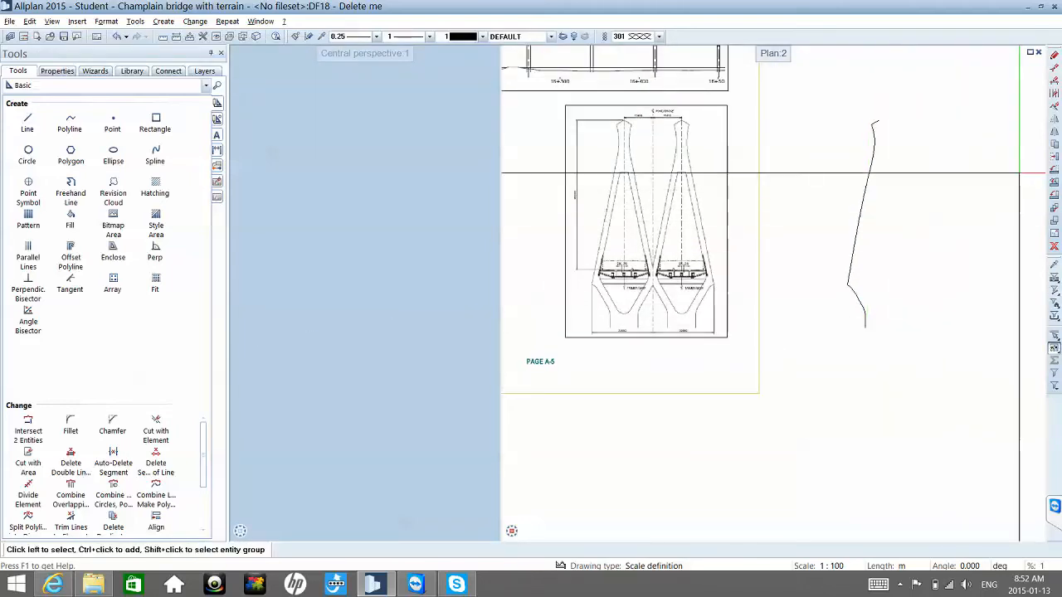
pyautogui.click(1056, 133)
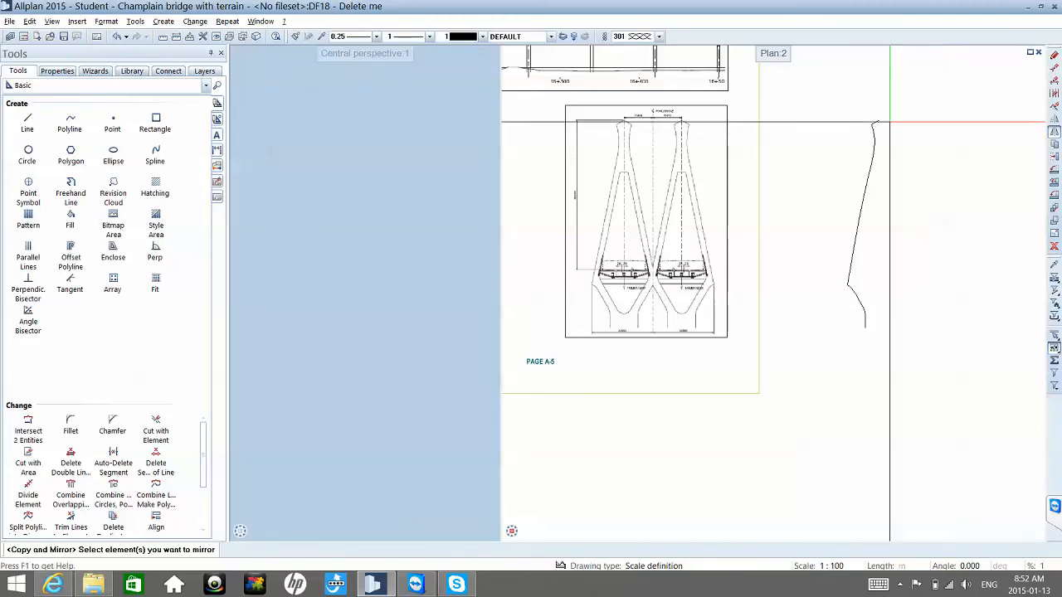
pyautogui.moveTo(851, 115); pyautogui.dragTo(893, 488)
pyautogui.press('Escape')
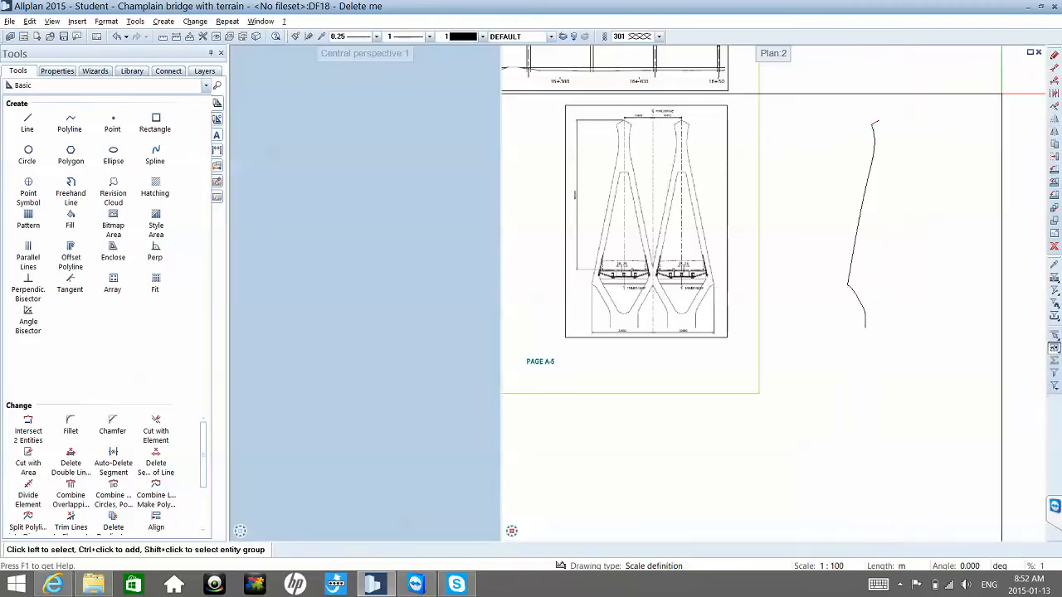
# - Copy and mirror the moved half-pylon outline about a vertical axis through its top endpoint to form the full pylon
pyautogui.click(1052, 136)
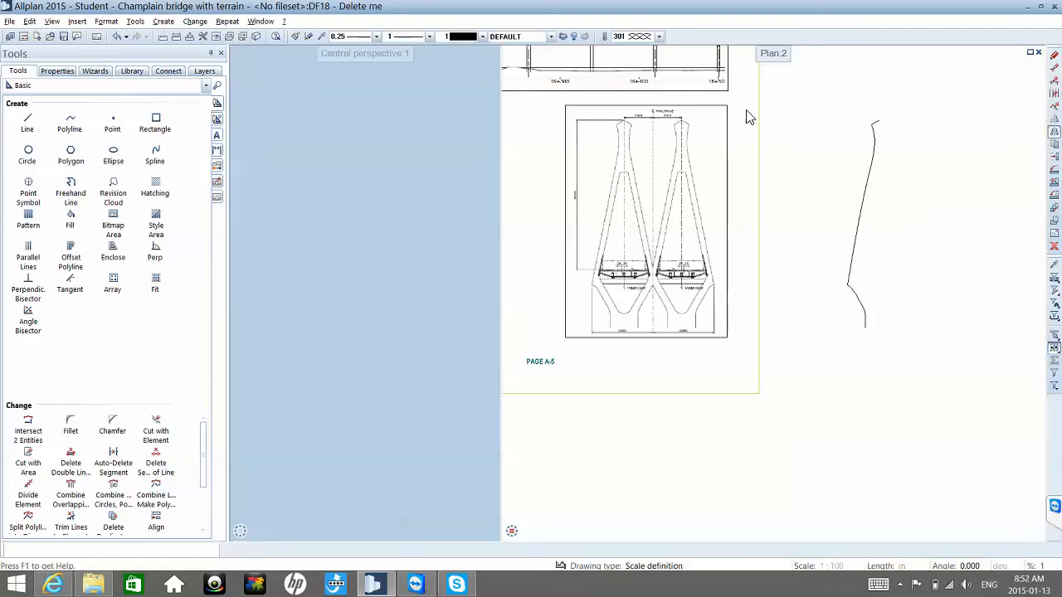
pyautogui.moveTo(804, 198); pyautogui.dragTo(899, 462)
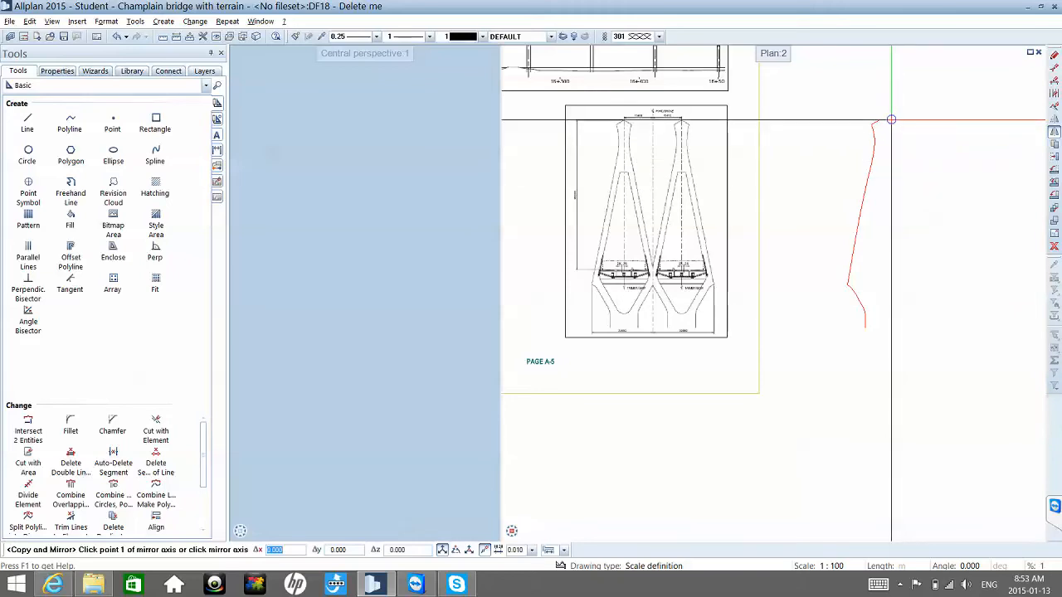
pyautogui.click(878, 120)
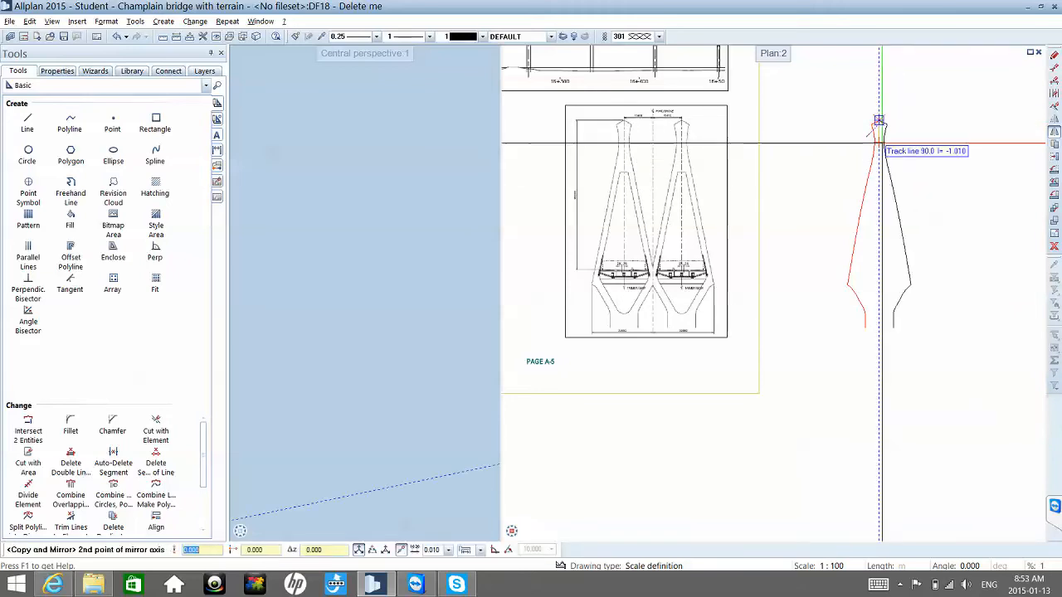
pyautogui.click(881, 143)
pyautogui.press('Escape')
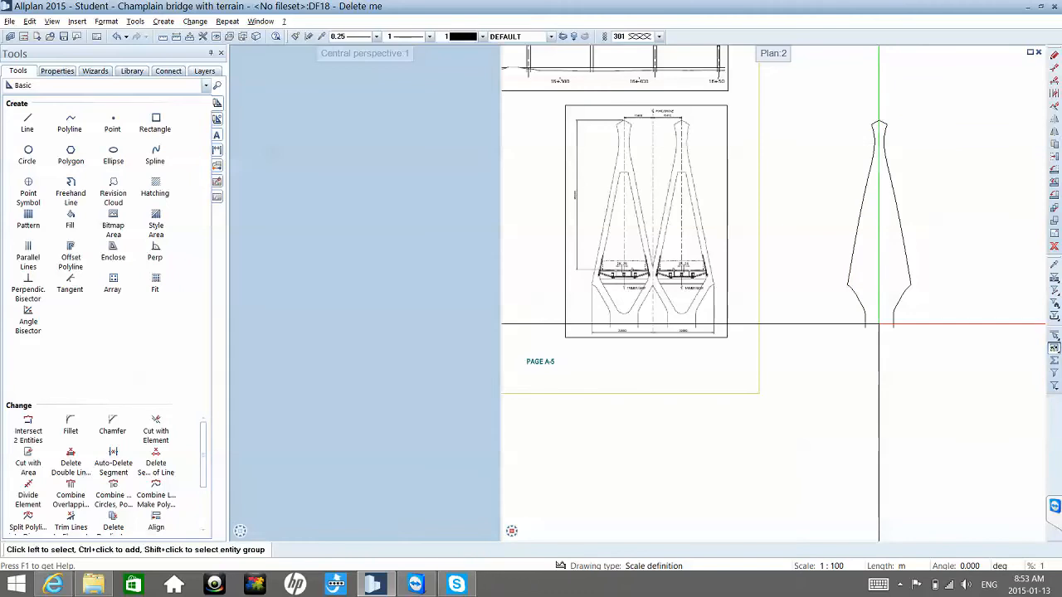
# - Close the base of the mirrored outline with a horizontal line between the lower ends of the two vertical leg lines
pyautogui.press('l')
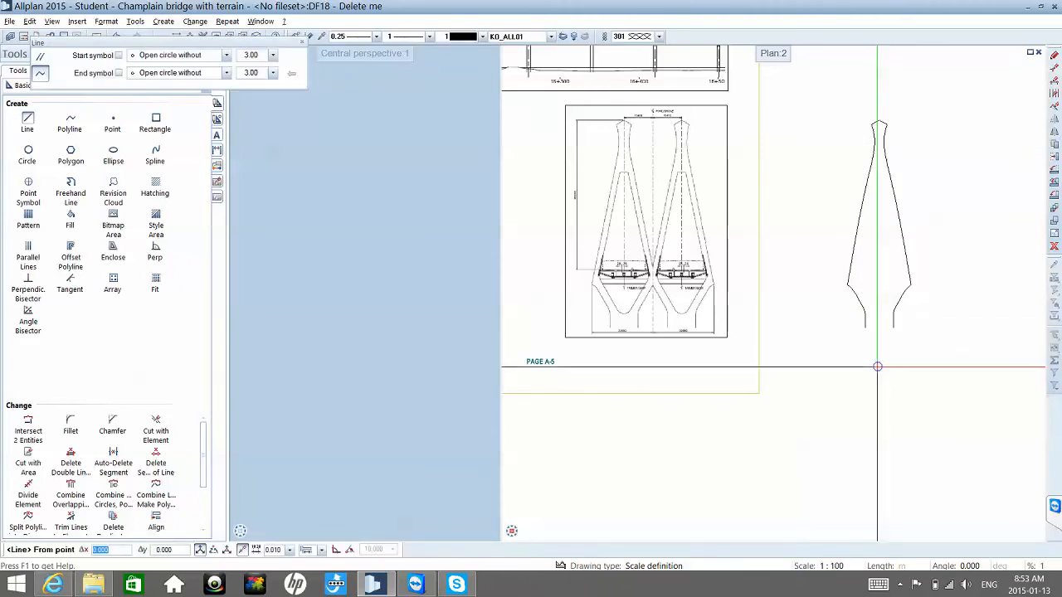
pyautogui.click(865, 329)
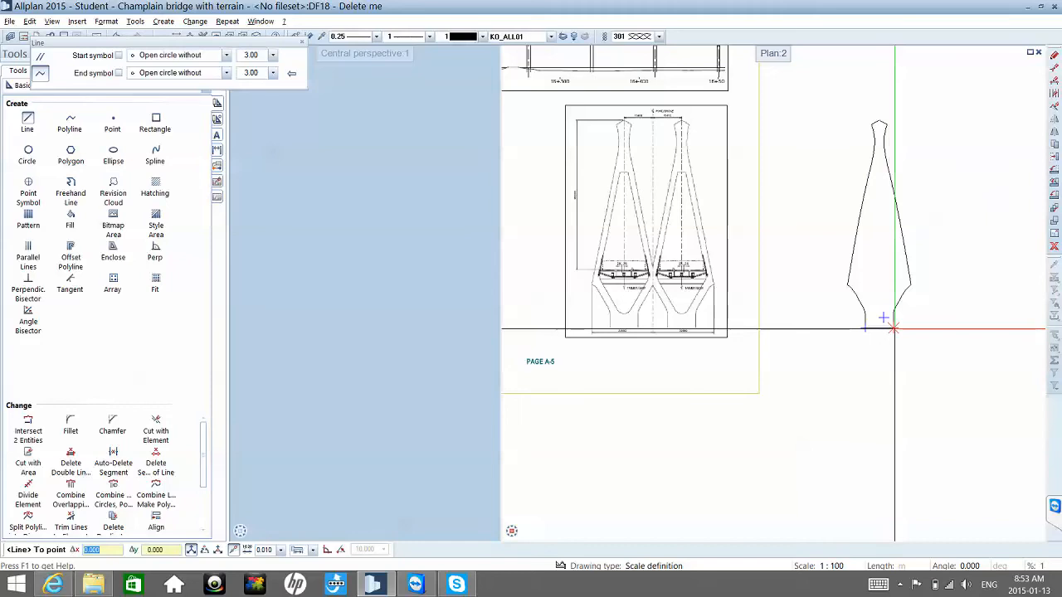
pyautogui.click(896, 328)
pyautogui.press('Escape')
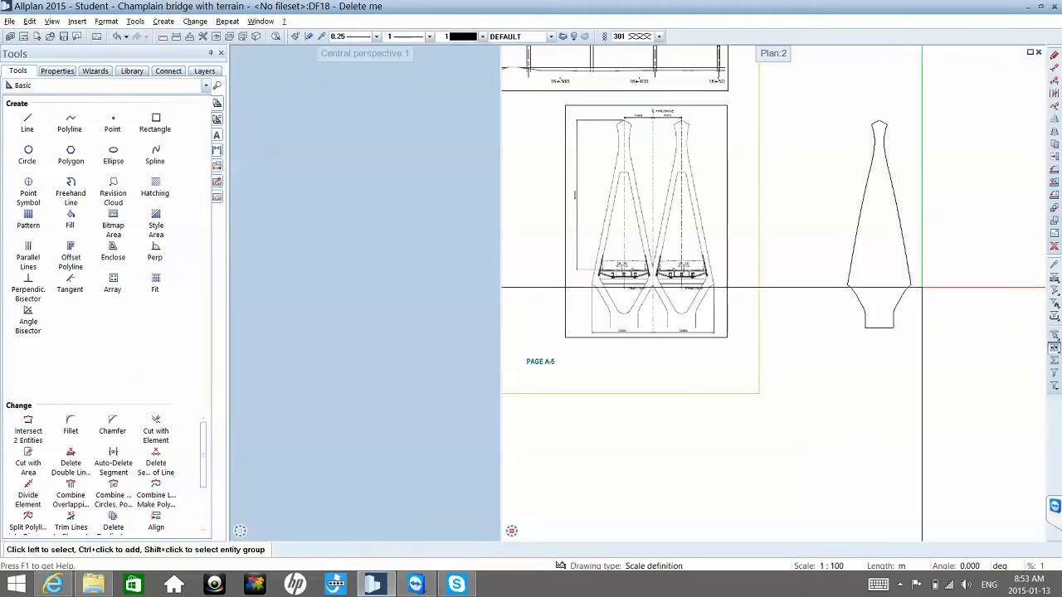
pyautogui.click(71, 250)
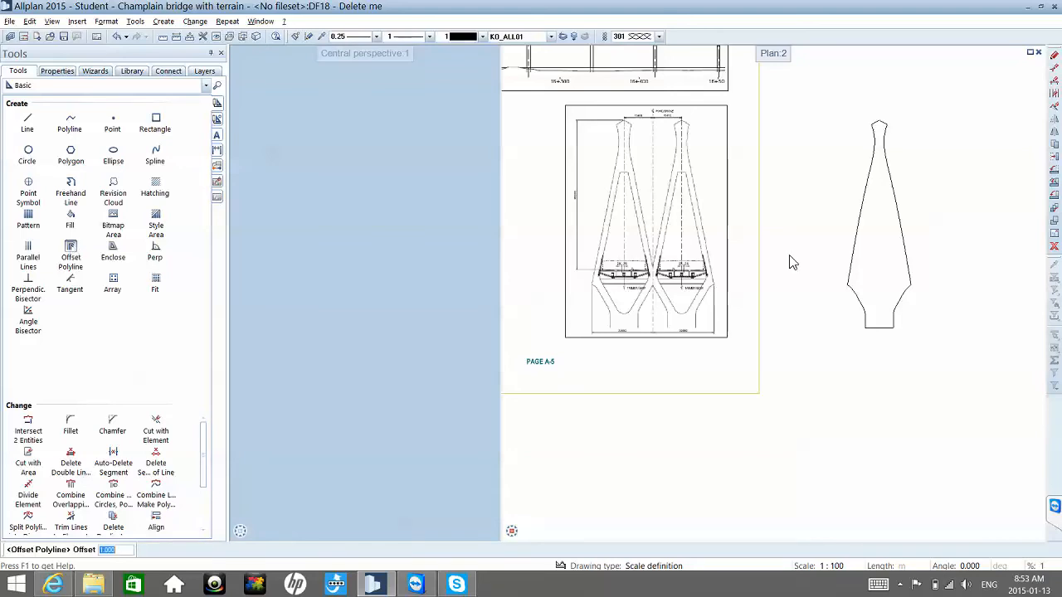
pyautogui.scroll(5, 878, 220)
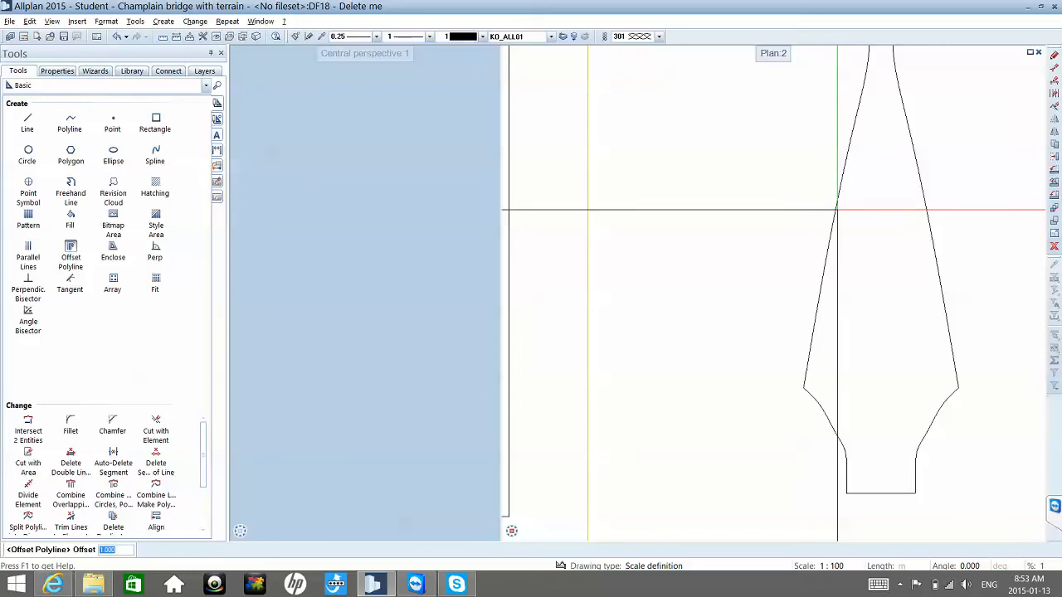
pyautogui.press('Return')
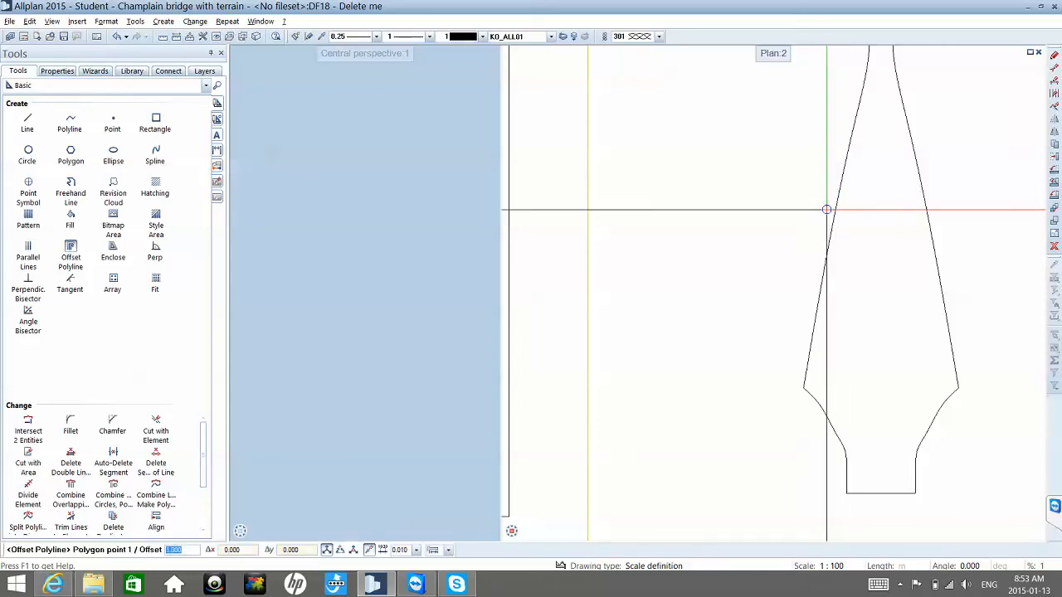
# - Try to create a parallel of the outline's left-hand upper spline inside the pylon with the Parallel Lines tool
pyautogui.click(42, 249)
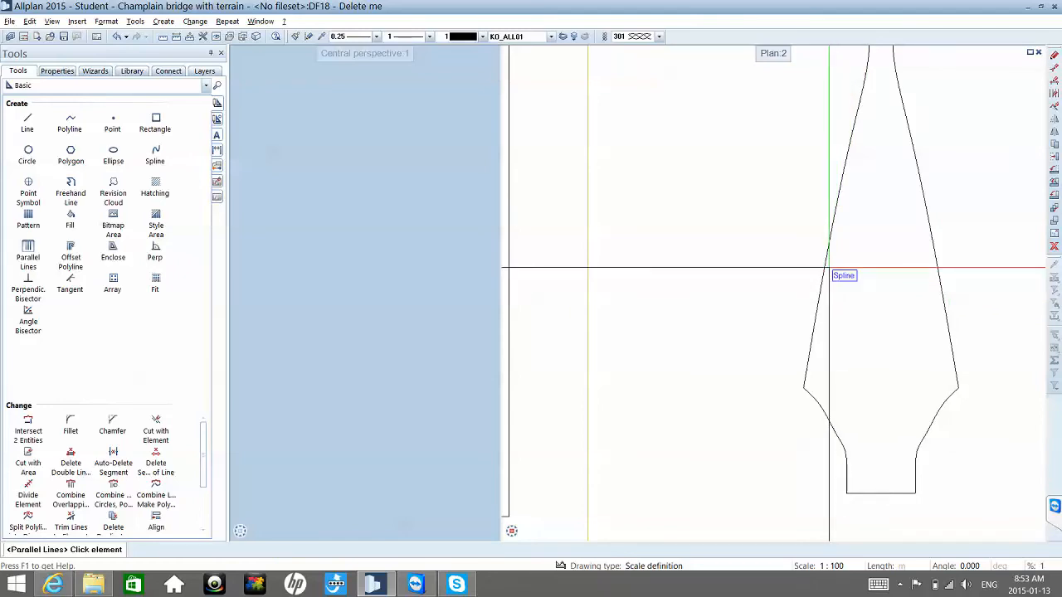
pyautogui.click(828, 268)
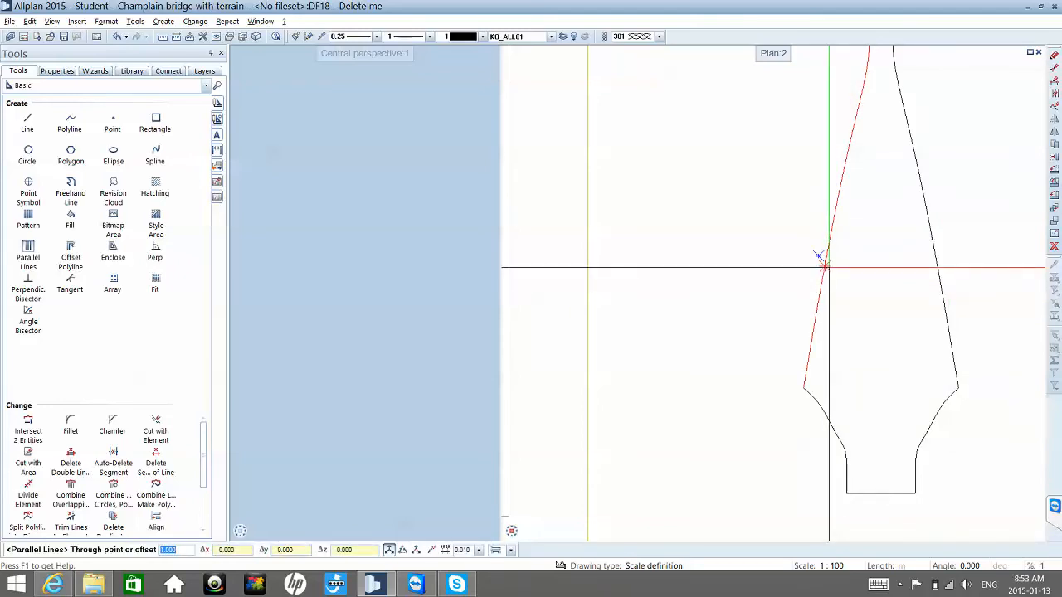
pyautogui.press('Return')
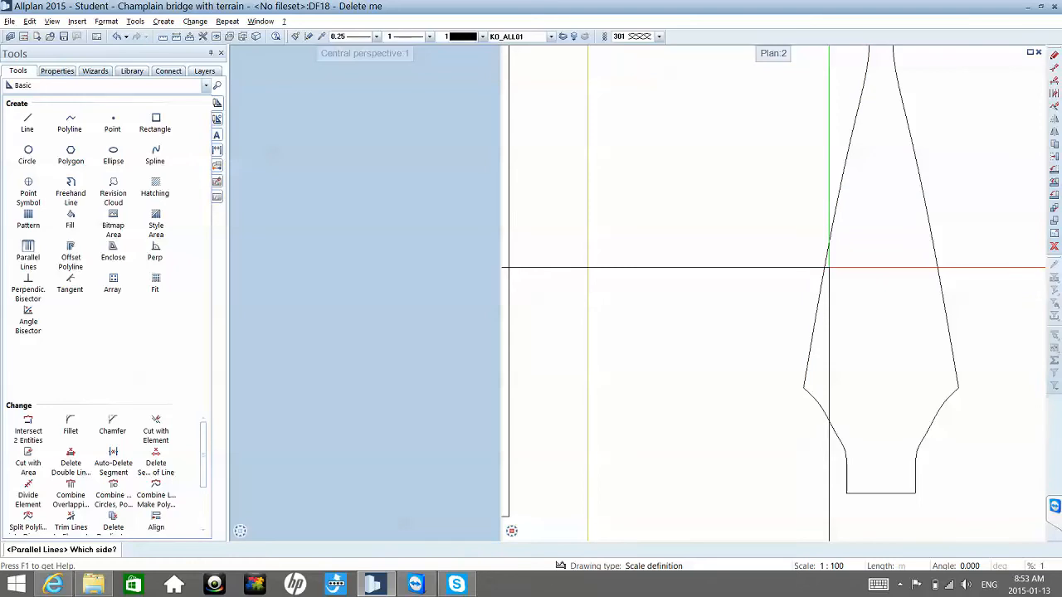
pyautogui.click(850, 268)
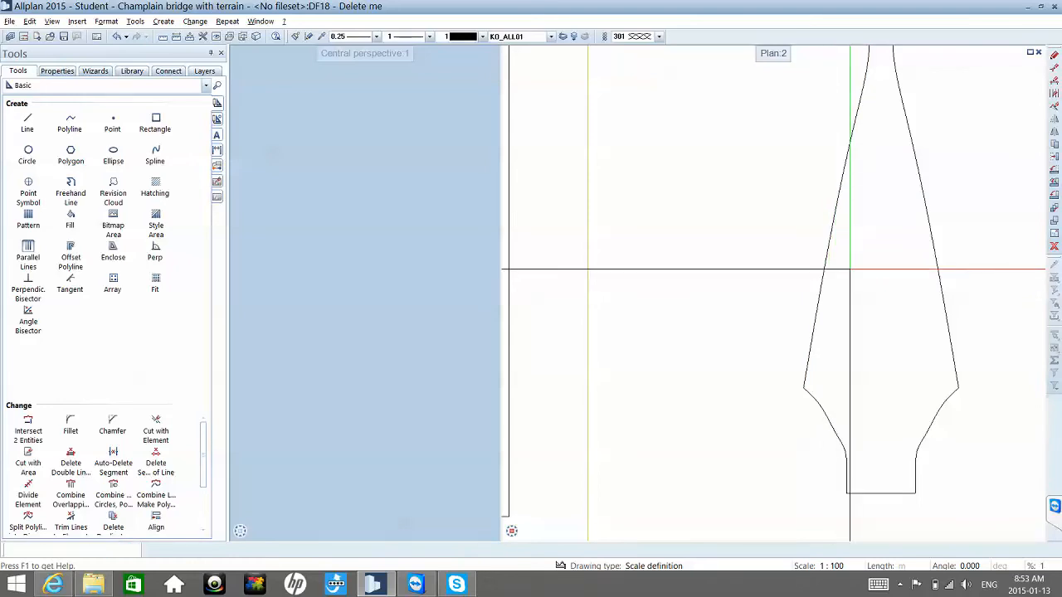
pyautogui.click(117, 37)
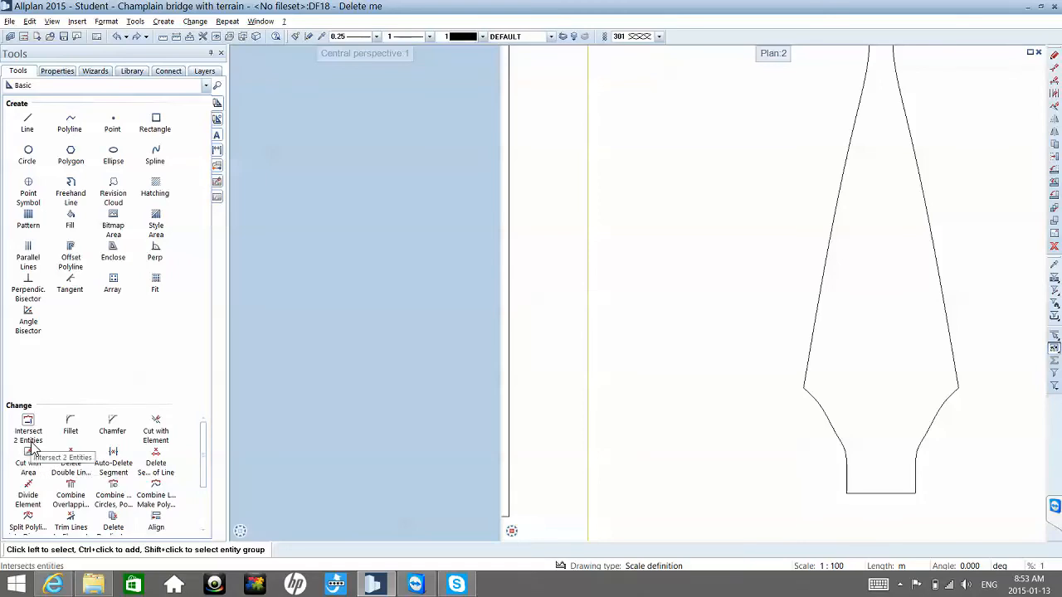
# - Create one parallel copy of the left-hand upper spline, offset 0.500 m towards the inside of the pylon
pyautogui.click(28, 258)
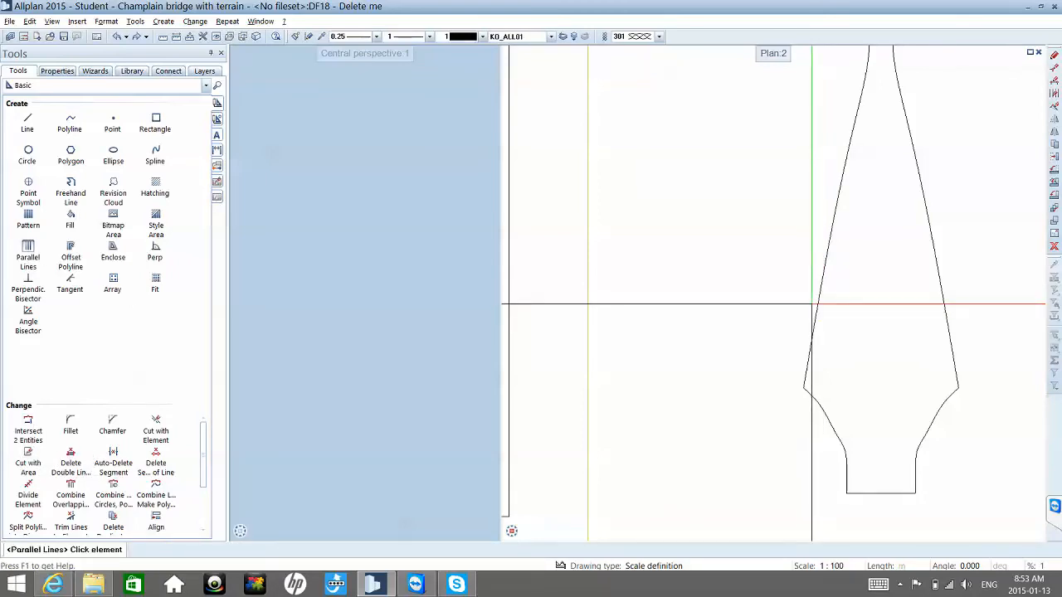
pyautogui.click(814, 305)
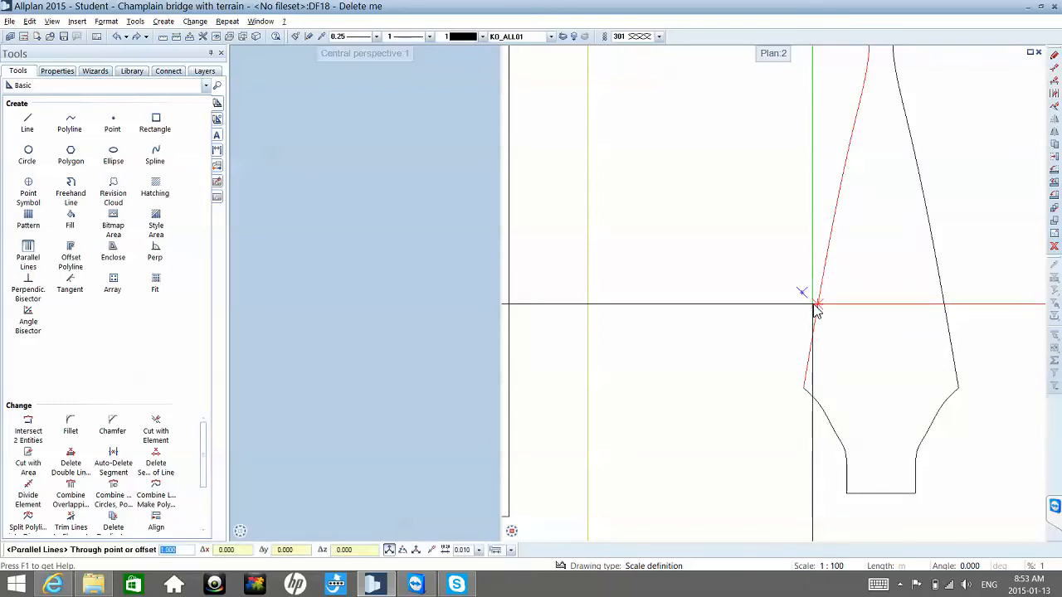
pyautogui.press('Return')
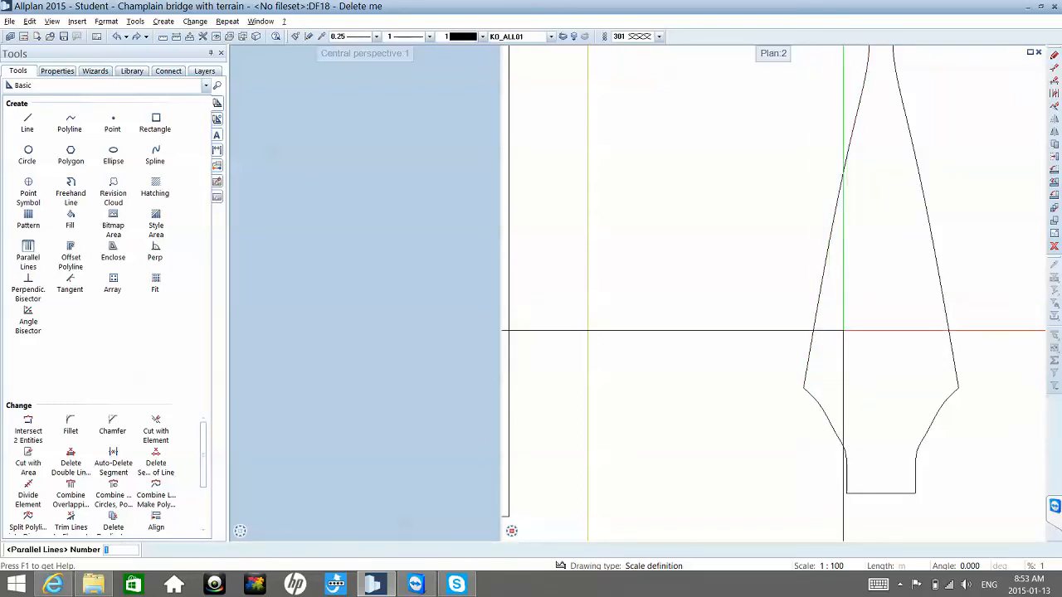
pyautogui.press('Return')
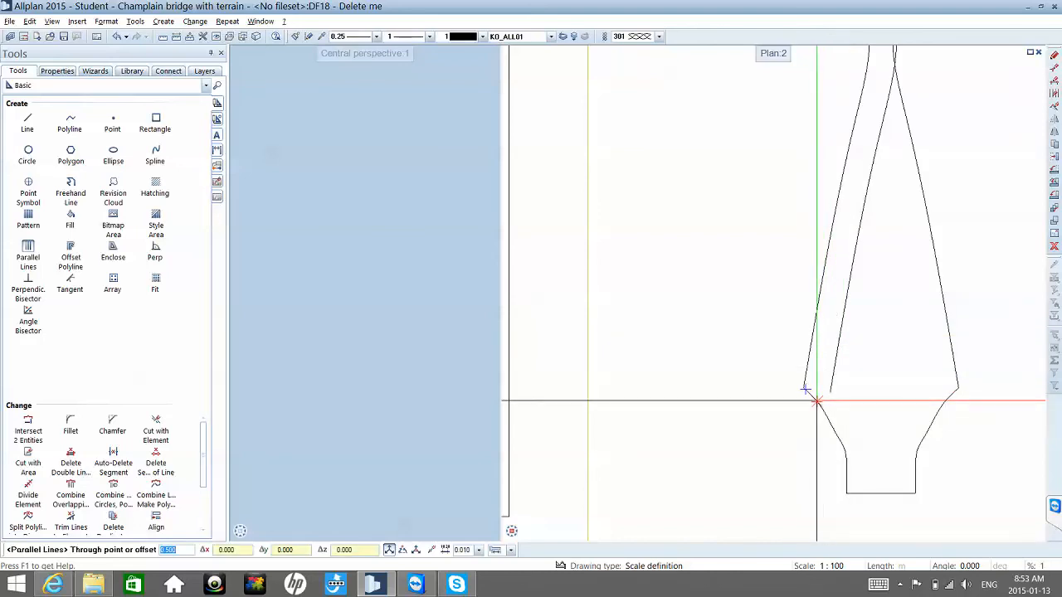
# - Add two further parallel copies of the left-hand upper spline towards the inside, the last one at a 0.500 m offset
pyautogui.click(849, 394)
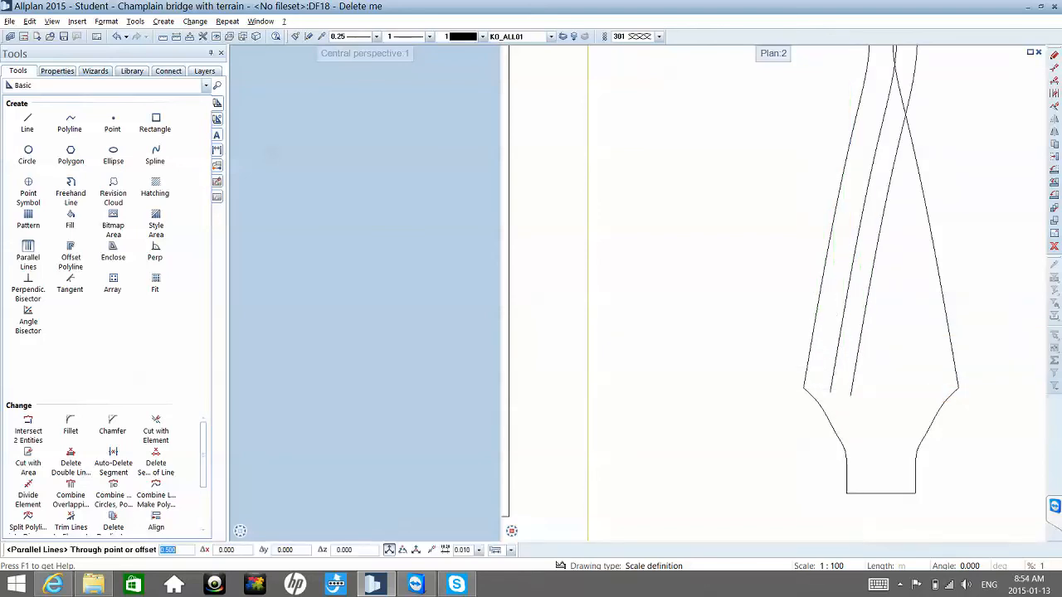
pyautogui.click(841, 378)
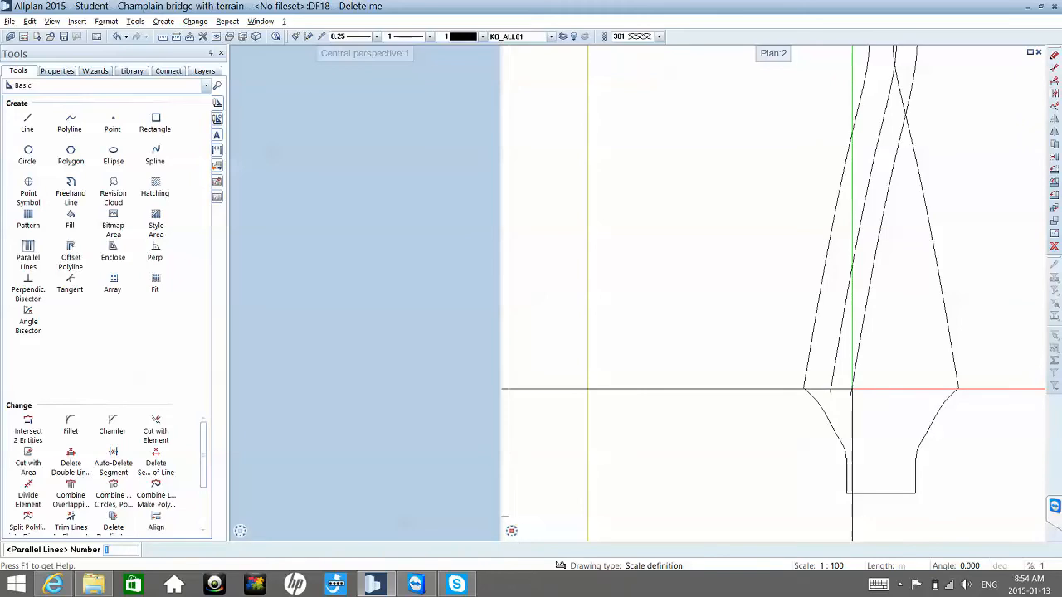
pyautogui.press('Return')
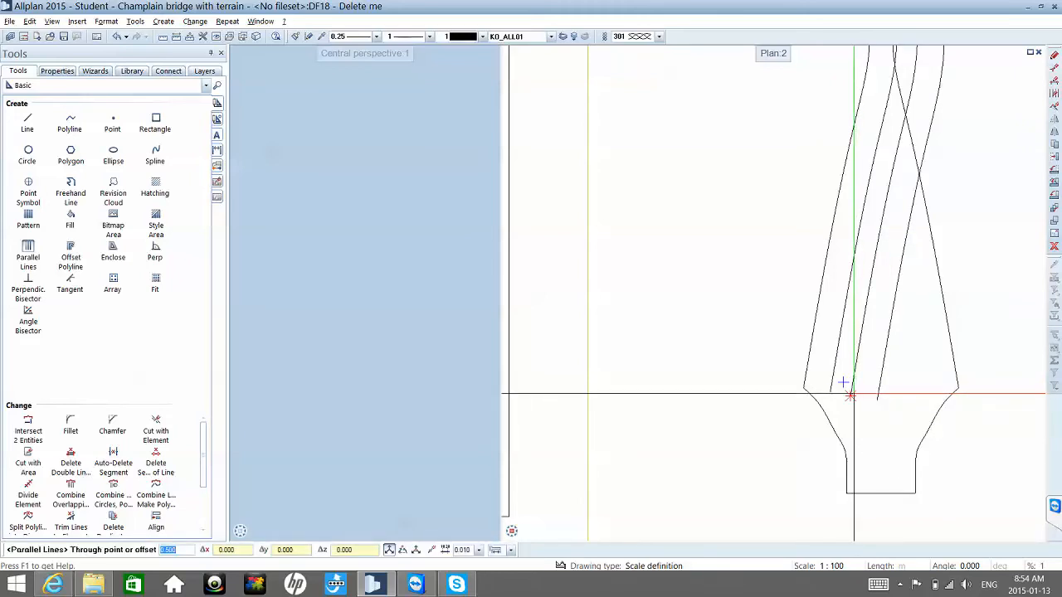
pyautogui.press('Escape')
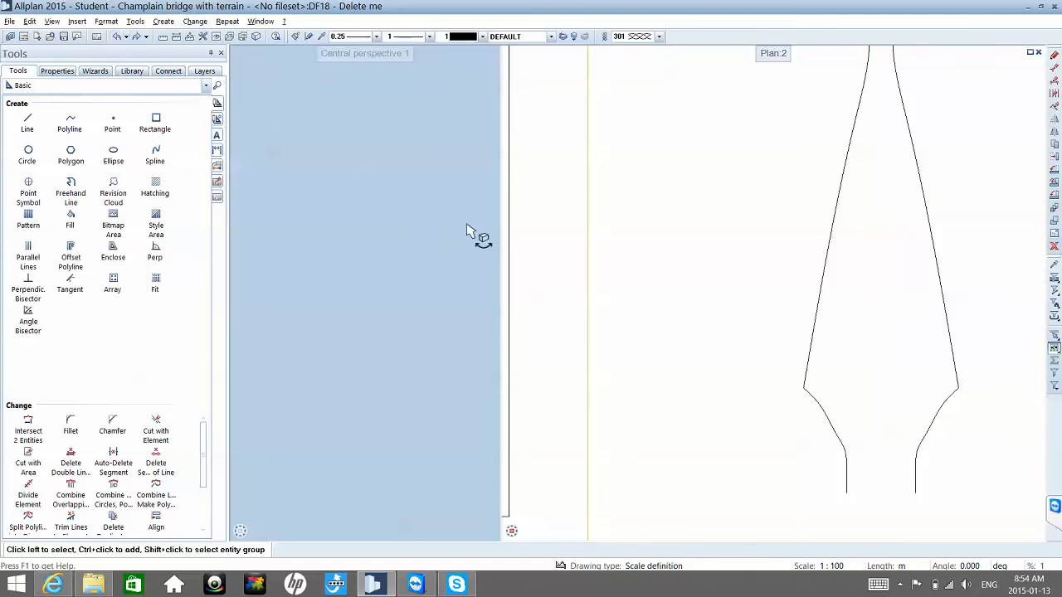
# - Restore the undone lines and delete the two extra parallel splines, keeping only the one nearest the left-hand outer edge
pyautogui.click(132, 45)
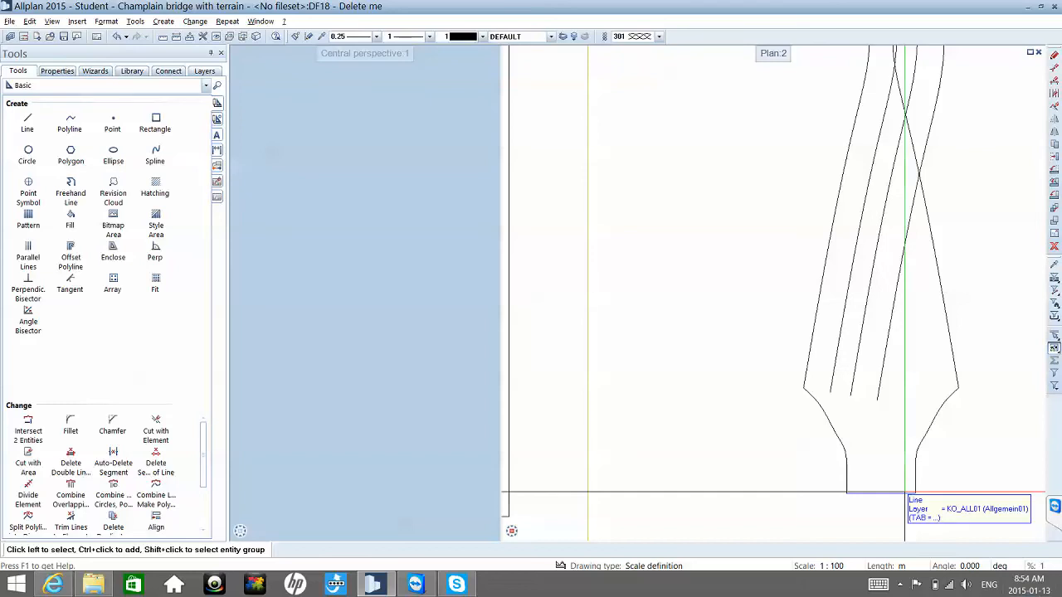
pyautogui.click(858, 355)
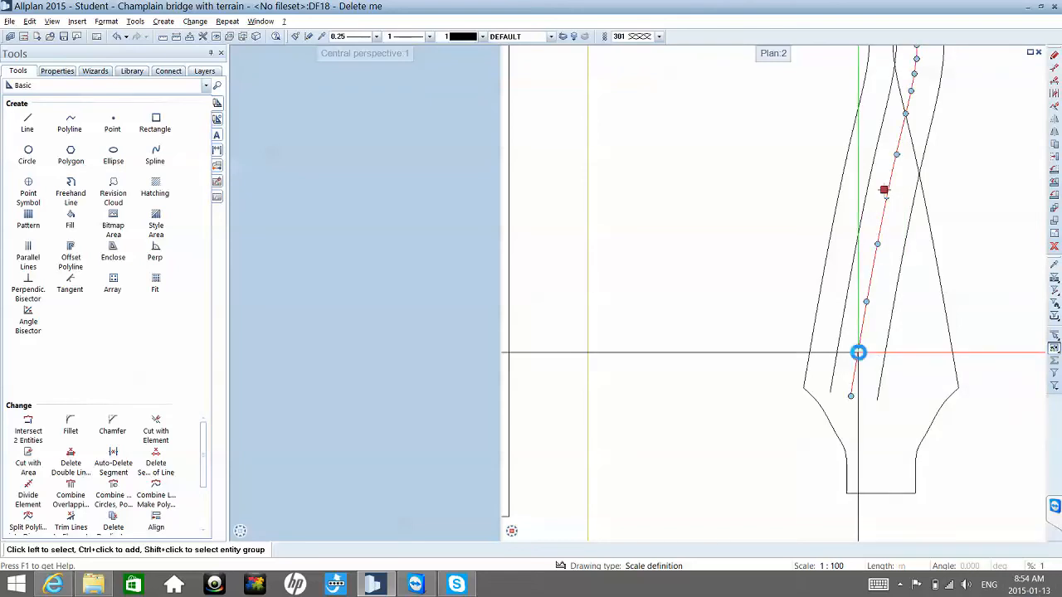
pyautogui.click(882, 354)
pyautogui.press('Delete')
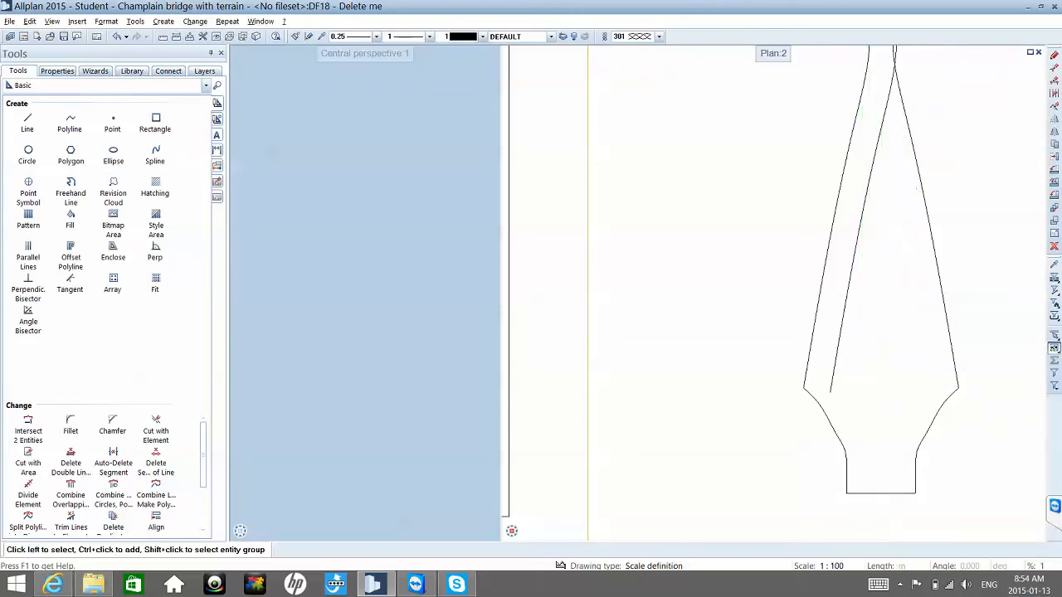
# - Create one parallel copy of the right-hand upper spline, offset 0.500 m towards the inside of the pylon
pyautogui.click(37, 260)
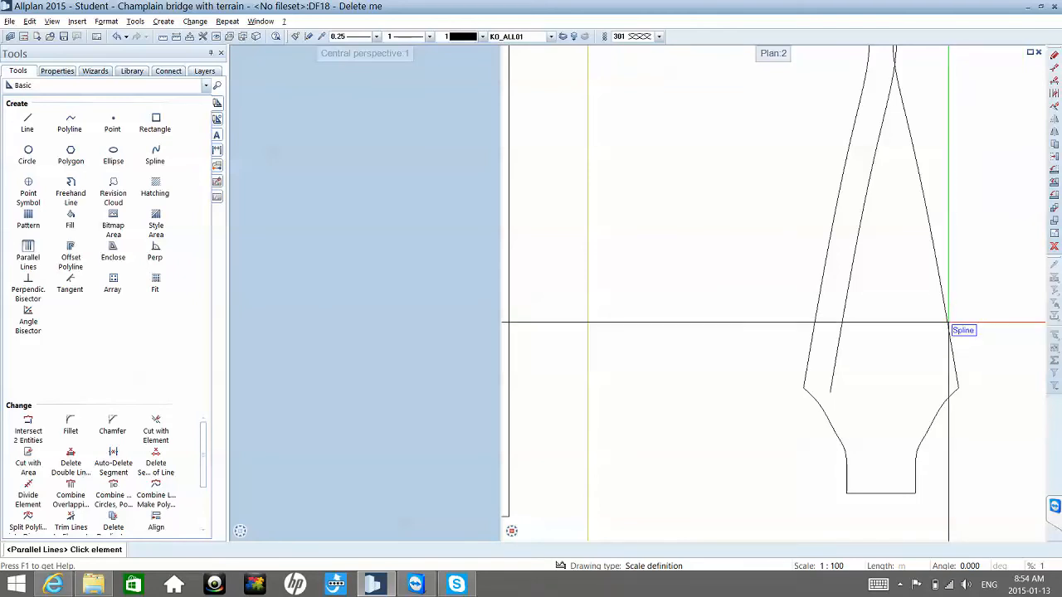
pyautogui.click(948, 322)
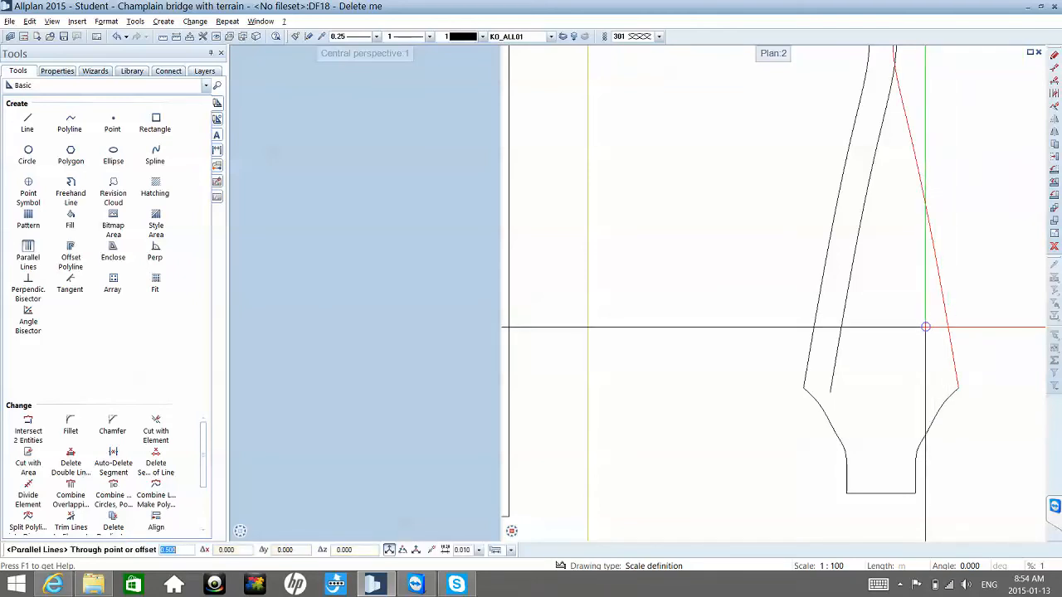
pyautogui.press('Return')
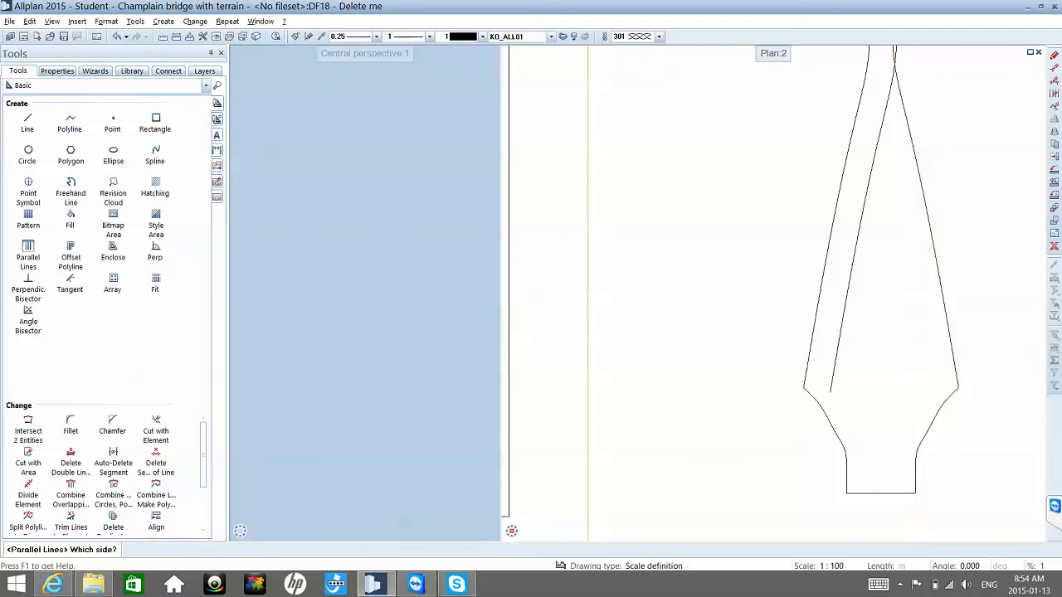
pyautogui.click(907, 331)
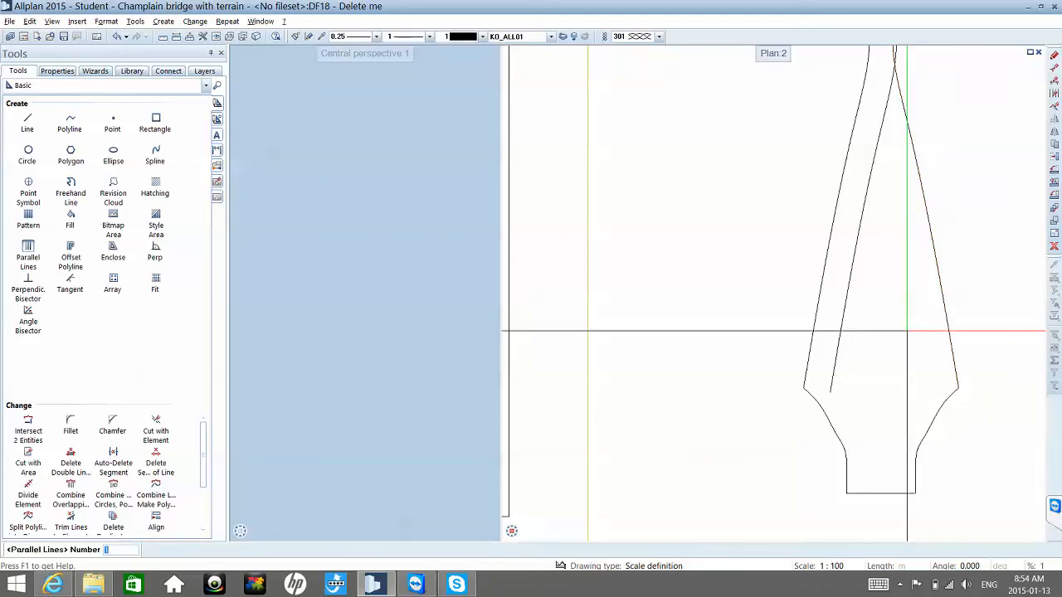
pyautogui.press('Return')
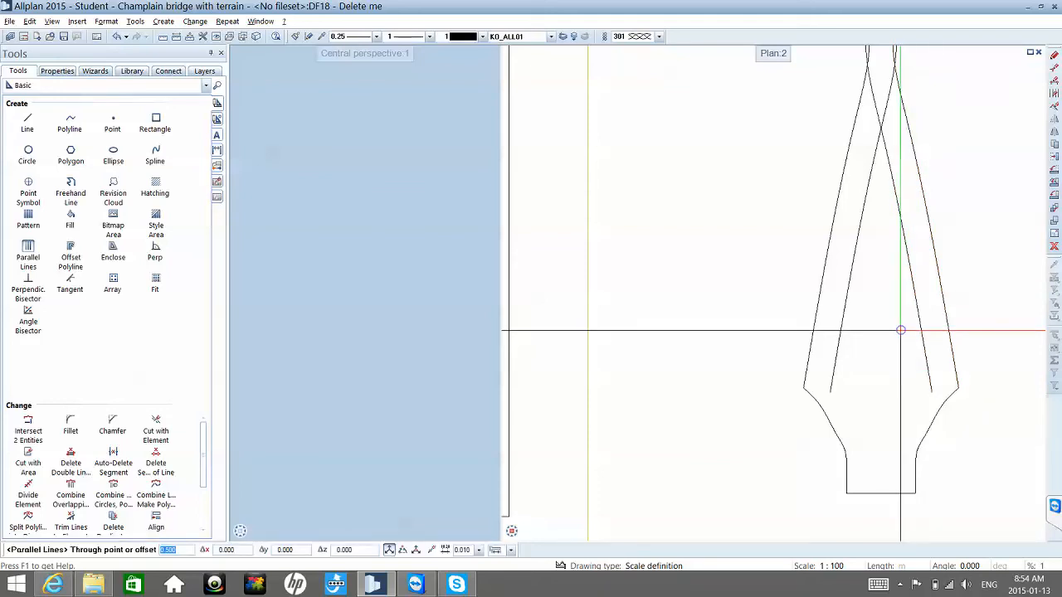
pyautogui.scroll(-5, 901, 331)
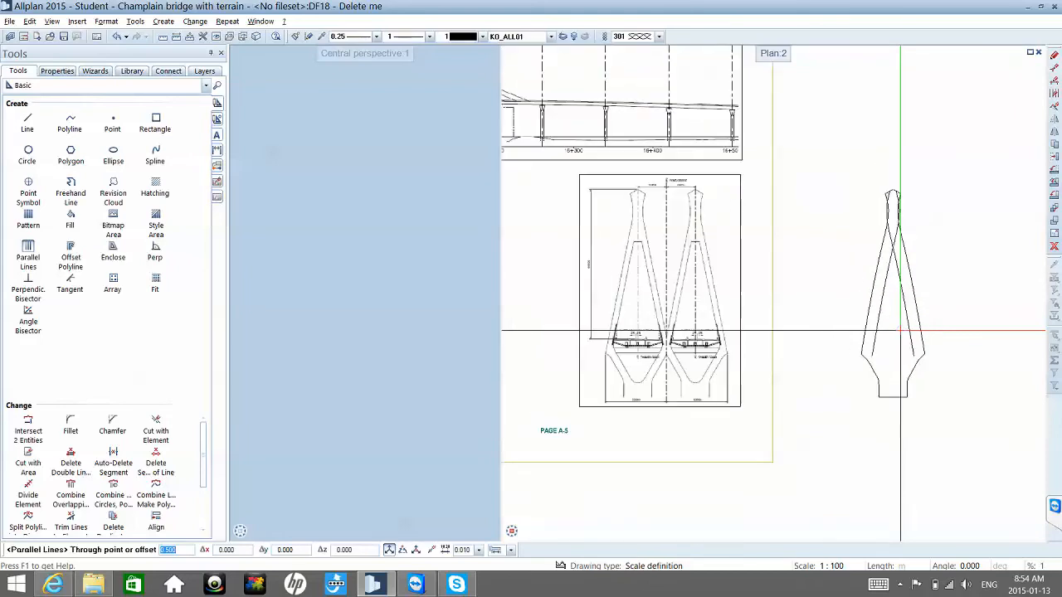
pyautogui.scroll(4, 892, 274)
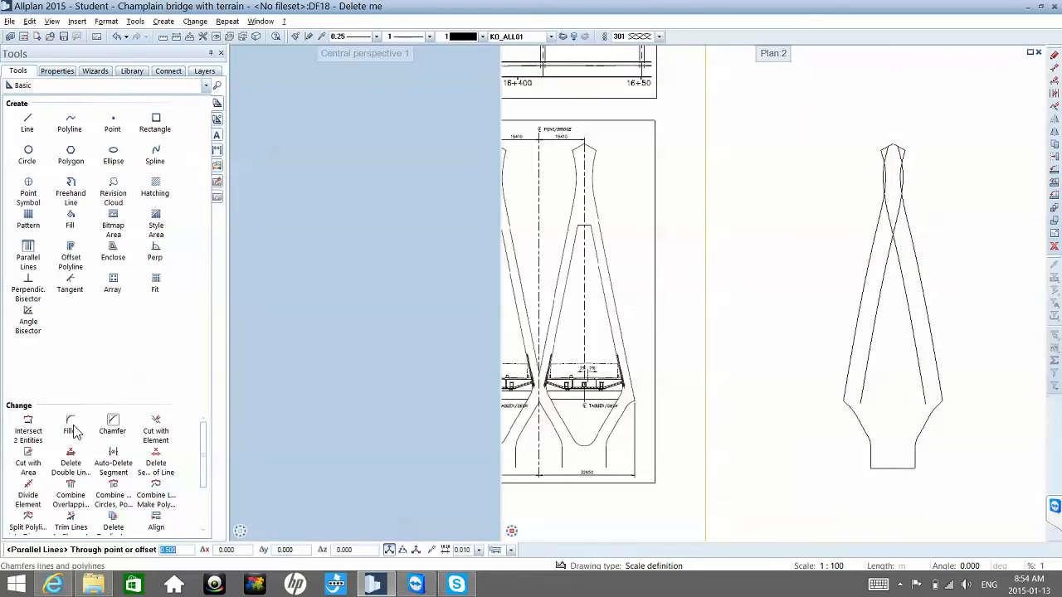
pyautogui.click(108, 427)
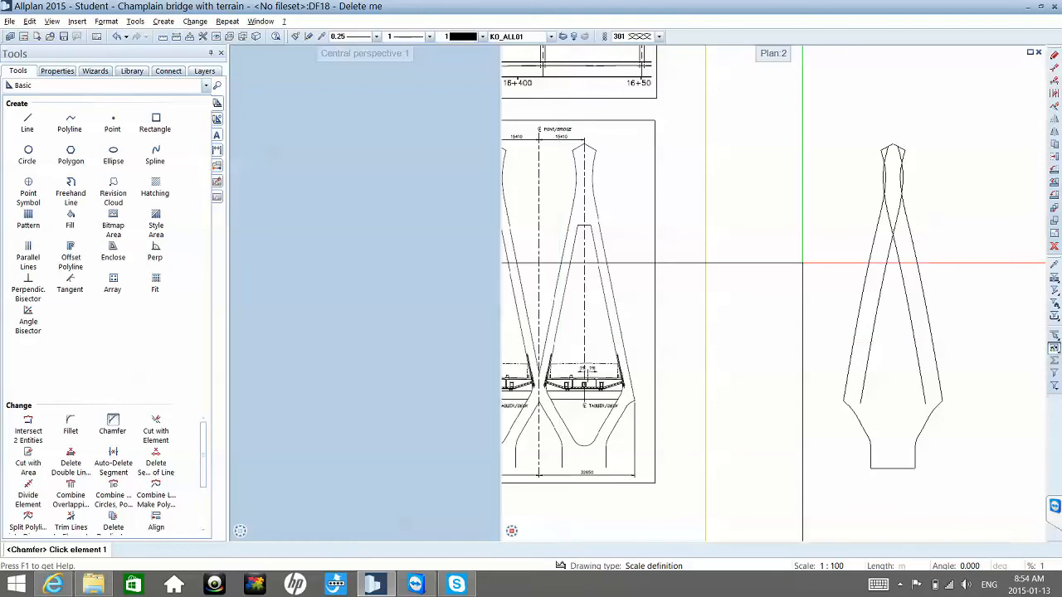
pyautogui.click(888, 256)
pyautogui.scroll(4, 898, 257)
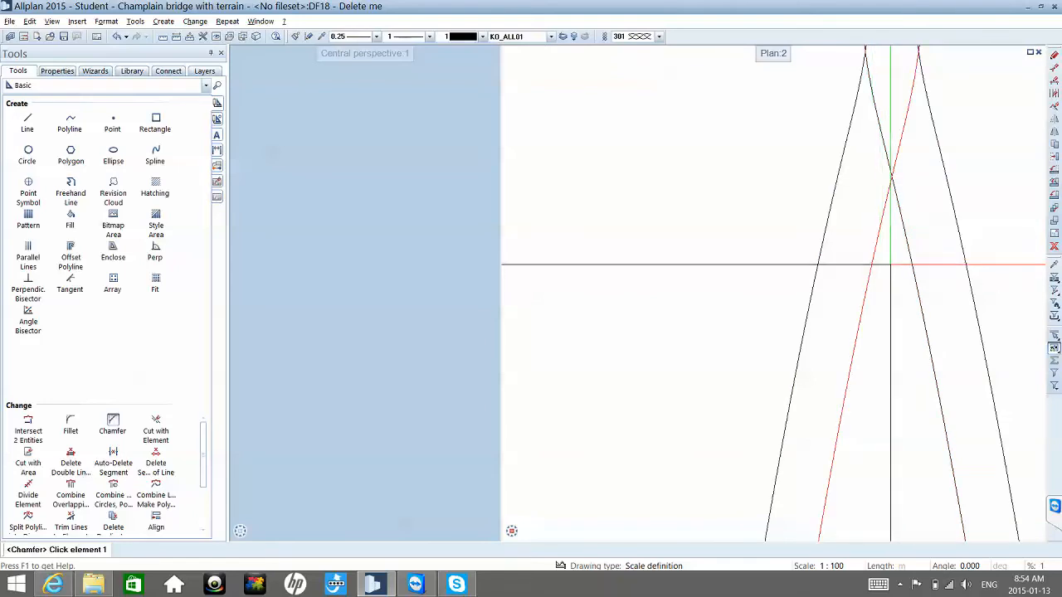
pyautogui.press('Escape')
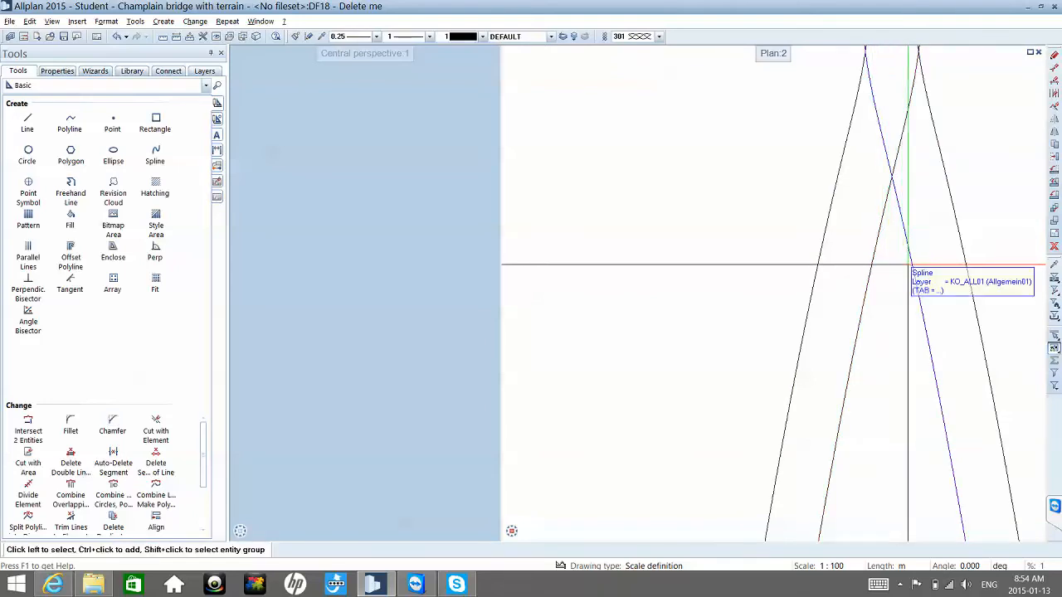
# - Delete both inner parallel splines that cross inside the pylon, leaving only its outer outline
pyautogui.moveTo(908, 264); pyautogui.dragTo(886, 164)
pyautogui.press('Delete')
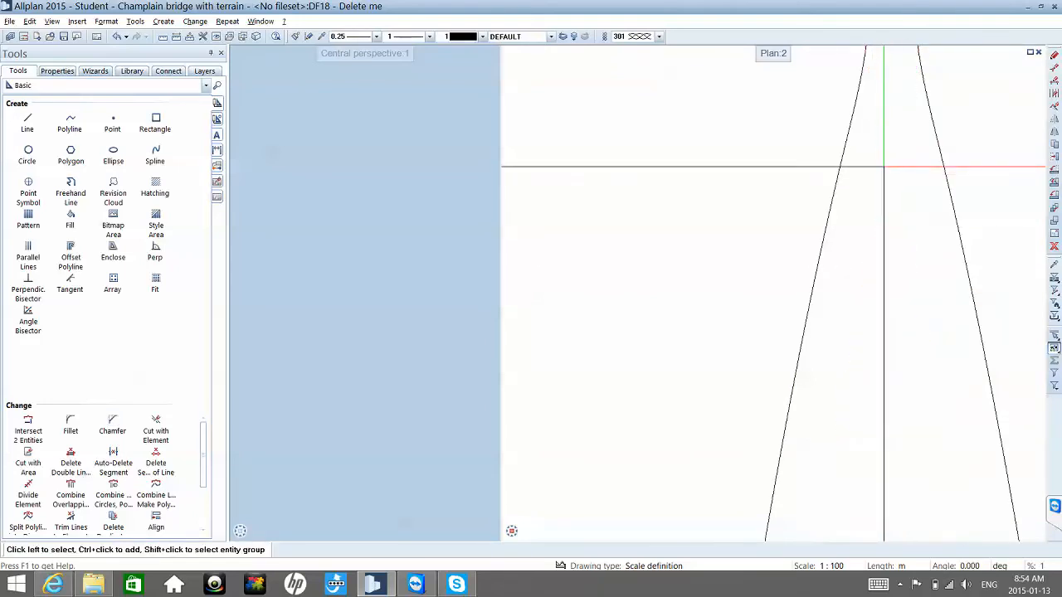
pyautogui.scroll(-5, 886, 170)
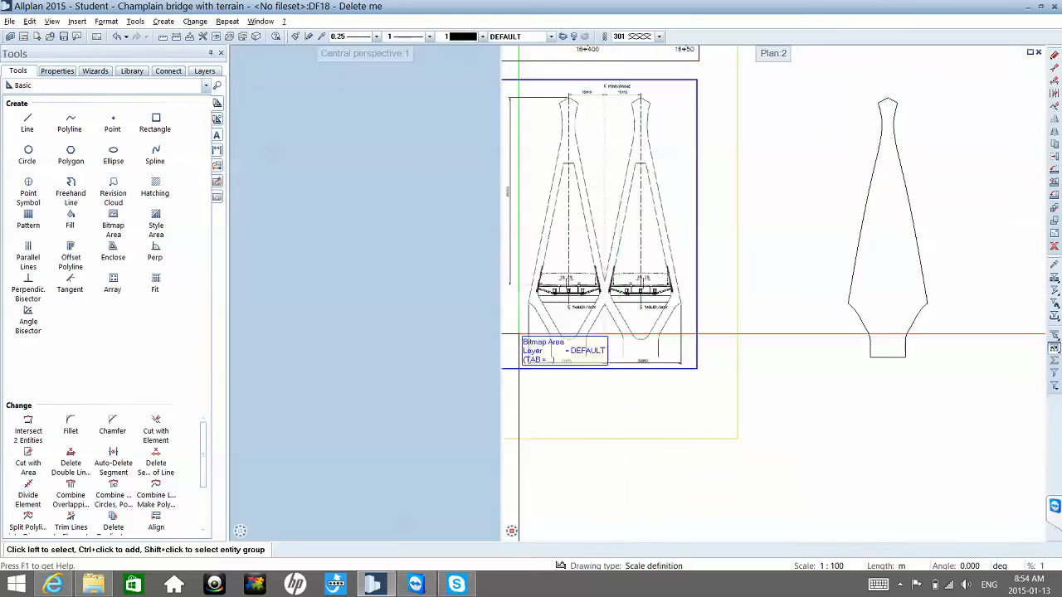
pyautogui.scroll(4, 506, 340)
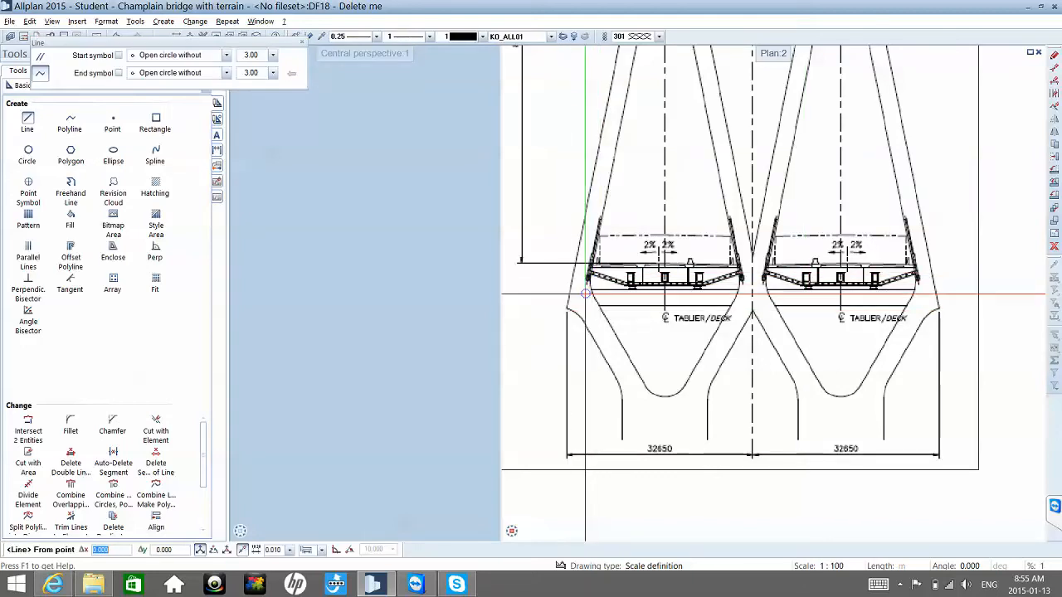
pyautogui.click(156, 156)
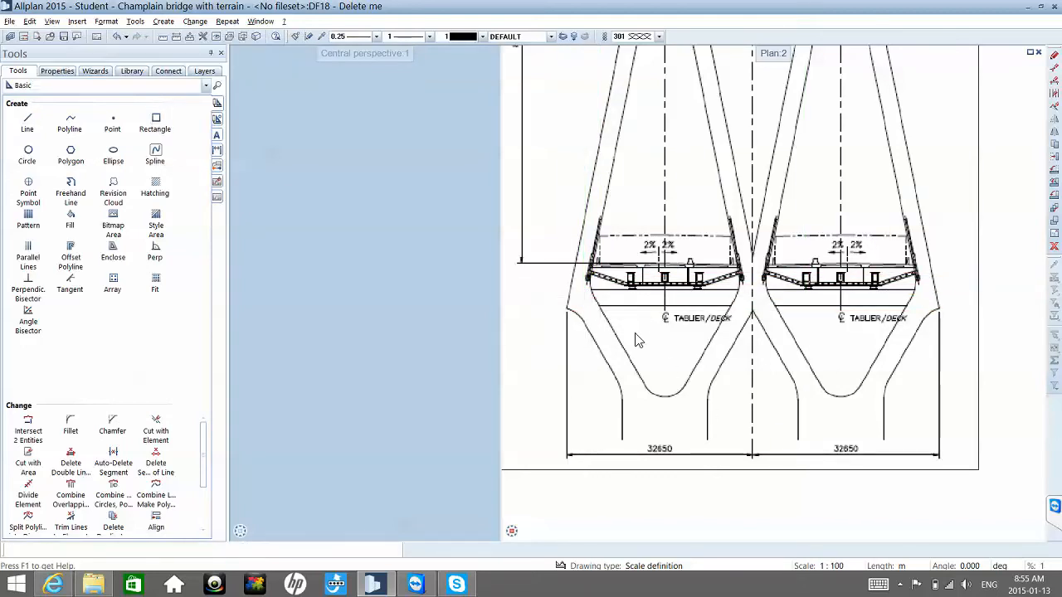
pyautogui.click(594, 296)
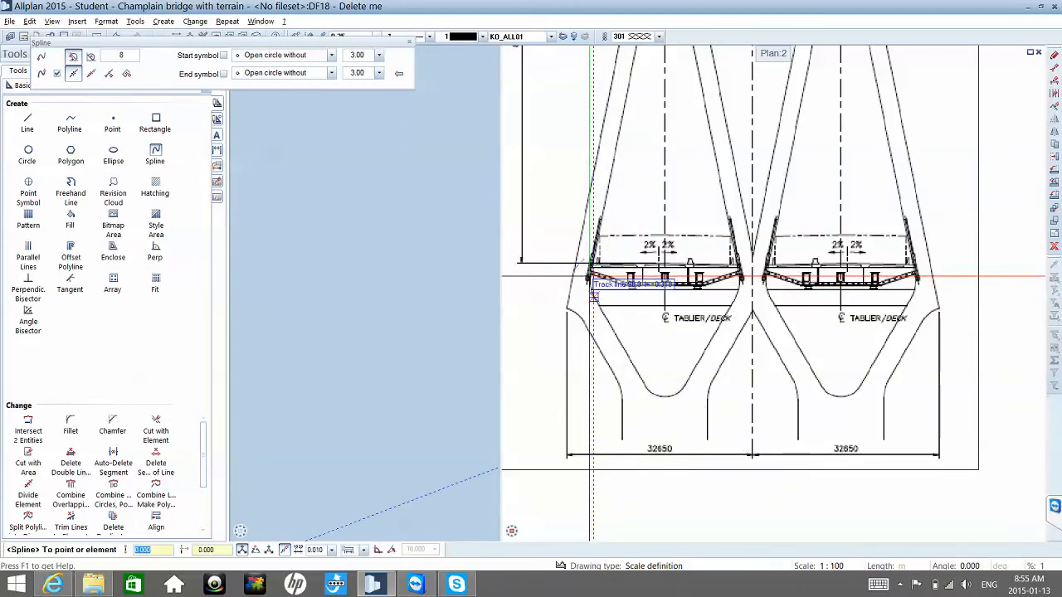
pyautogui.scroll(-3, 579, 267)
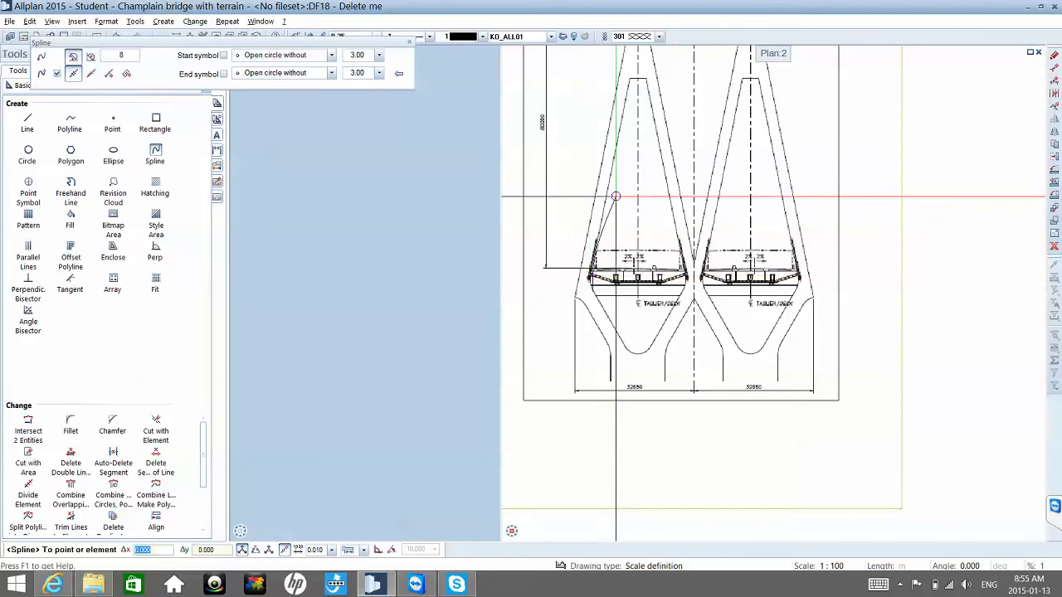
pyautogui.scroll(1, 622, 124)
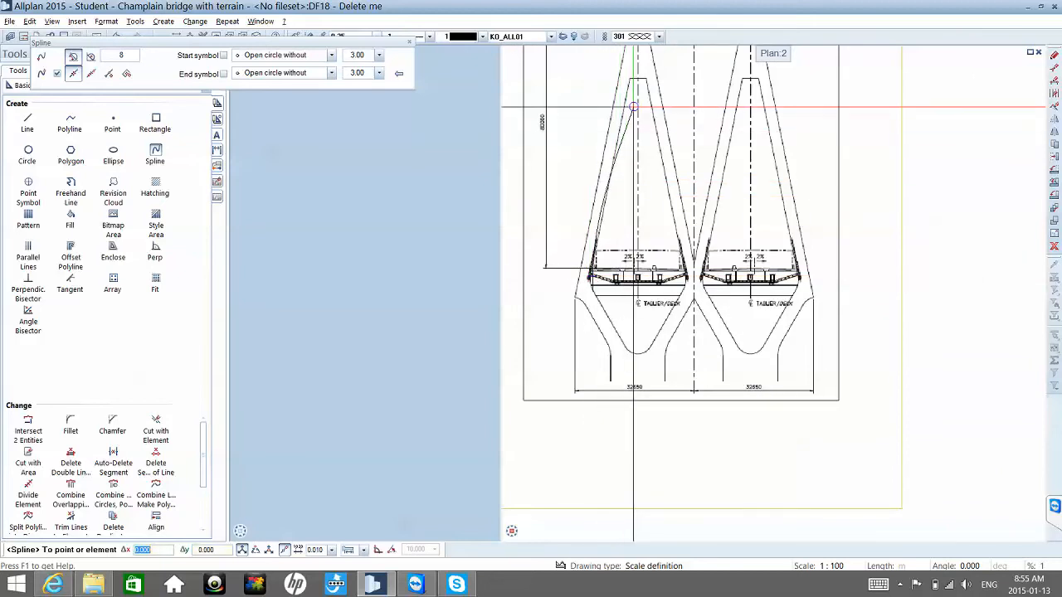
pyautogui.scroll(2, 626, 65)
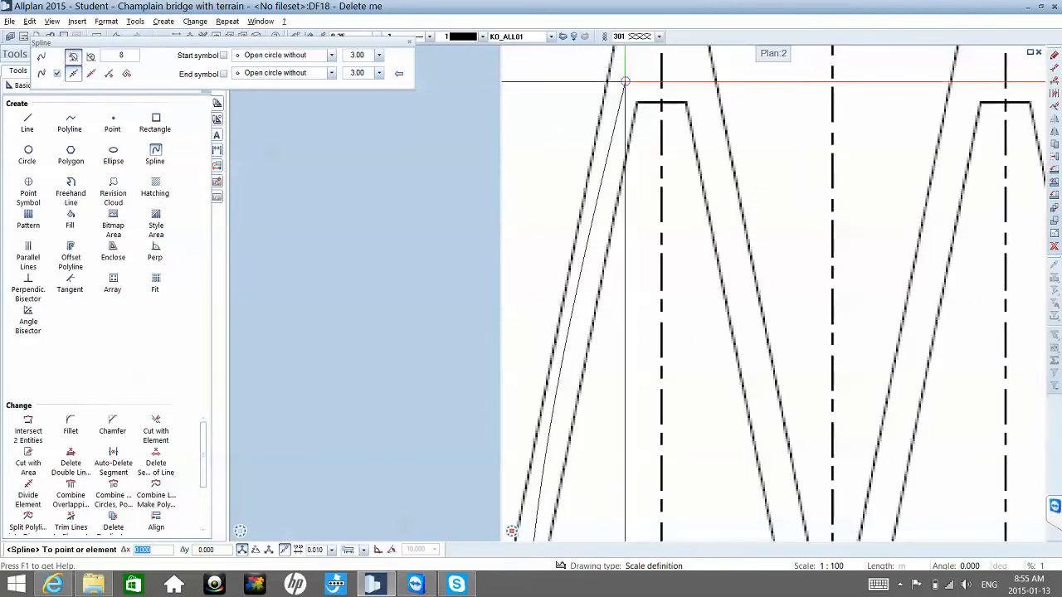
pyautogui.scroll(-1, 622, 97)
pyautogui.scroll(-3, 622, 97)
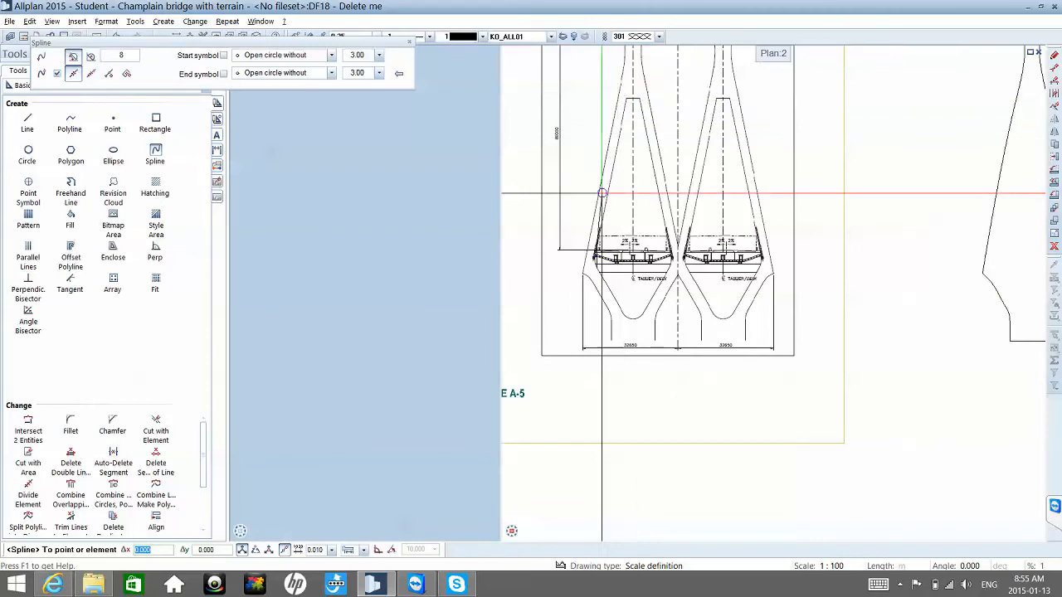
pyautogui.press('Escape')
# - Try to trace the curved inner edge of the left-hand pylon below the deck with a spline on the reference elevation
pyautogui.scroll(4, 609, 245)
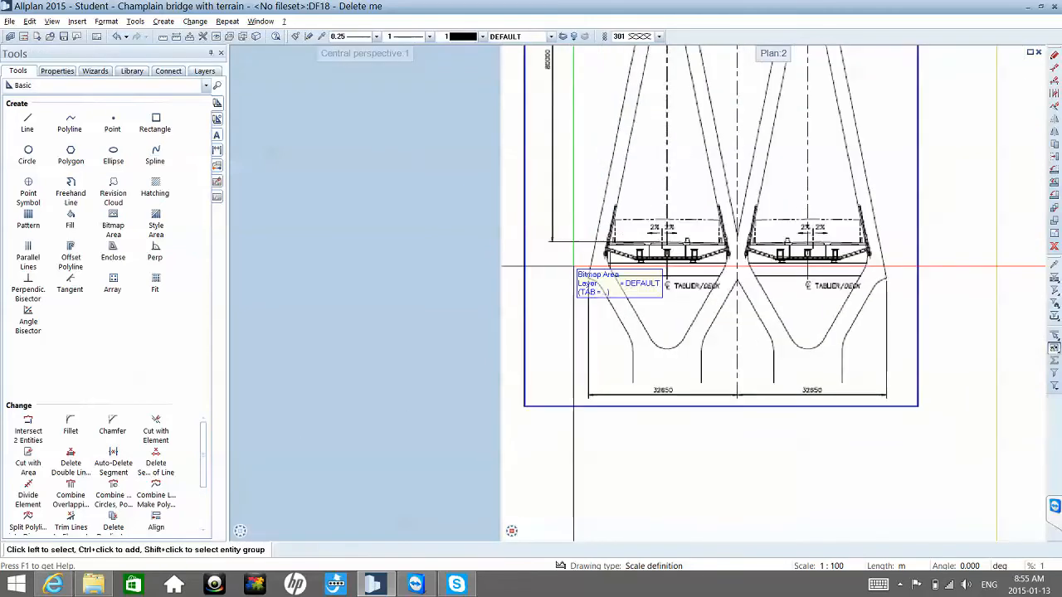
pyautogui.scroll(2, 610, 245)
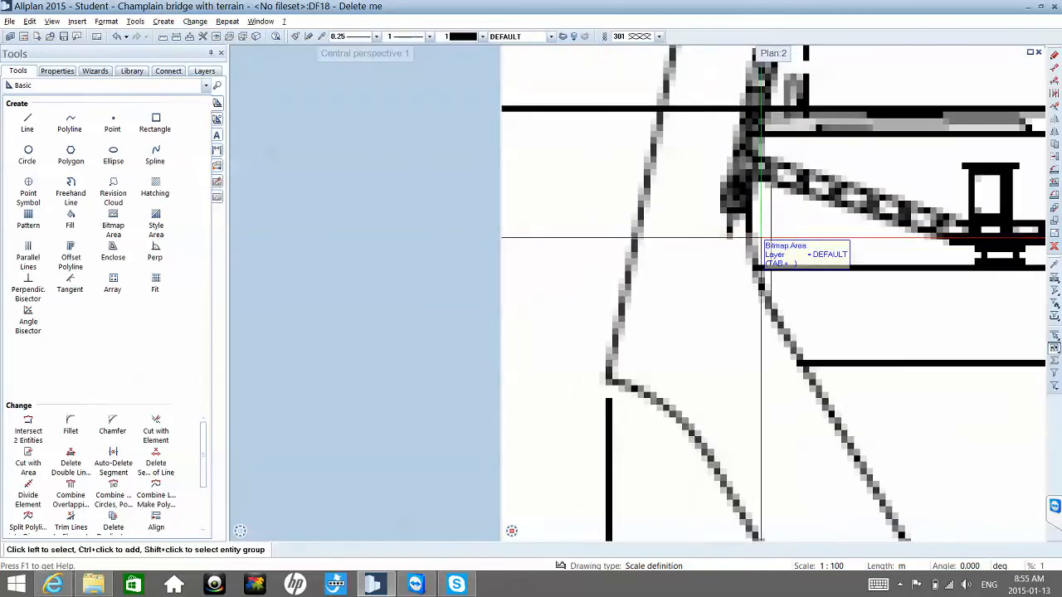
pyautogui.click(155, 151)
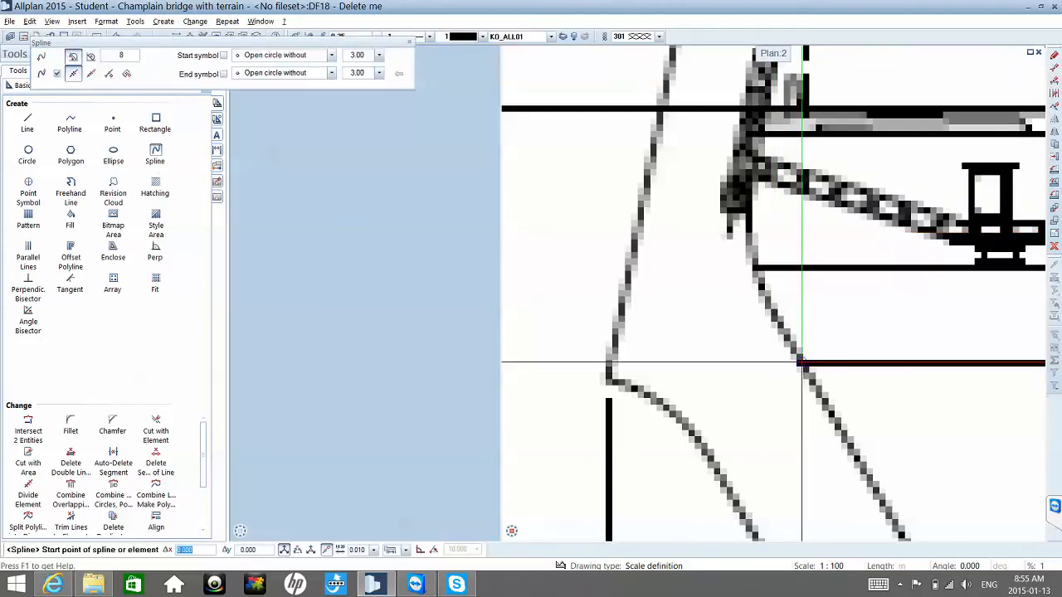
pyautogui.click(803, 361)
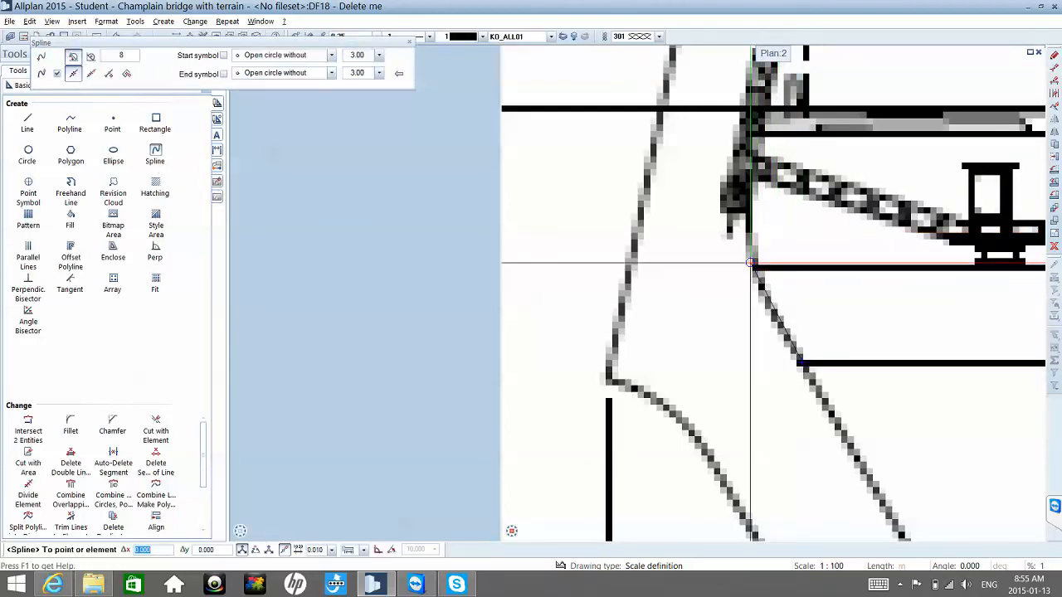
pyautogui.scroll(-3, 750, 262)
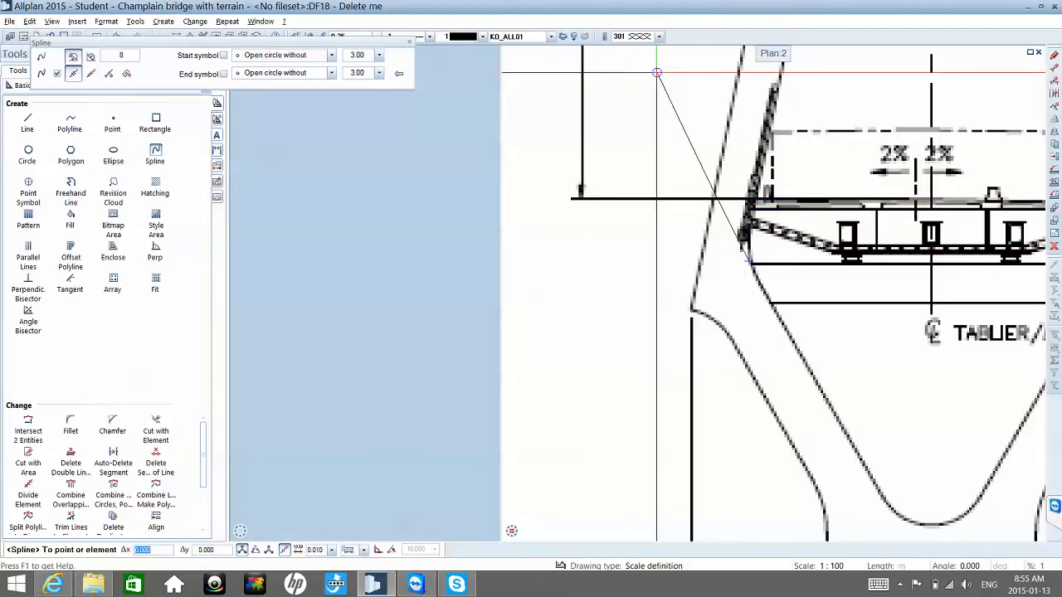
pyautogui.scroll(-3, 719, 149)
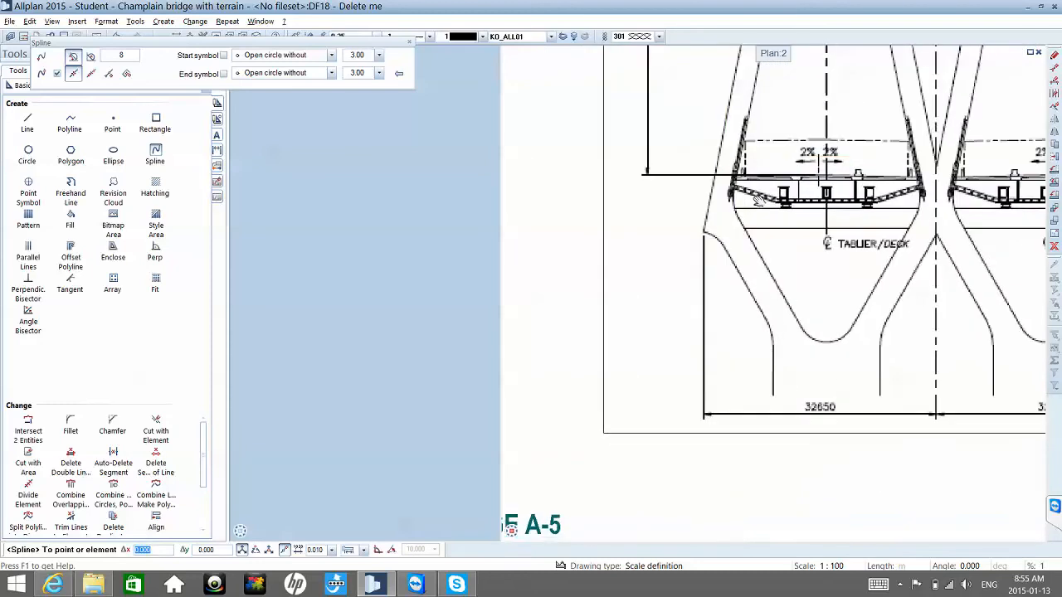
pyautogui.moveTo(759, 200); pyautogui.dragTo(689, 139, button='middle')
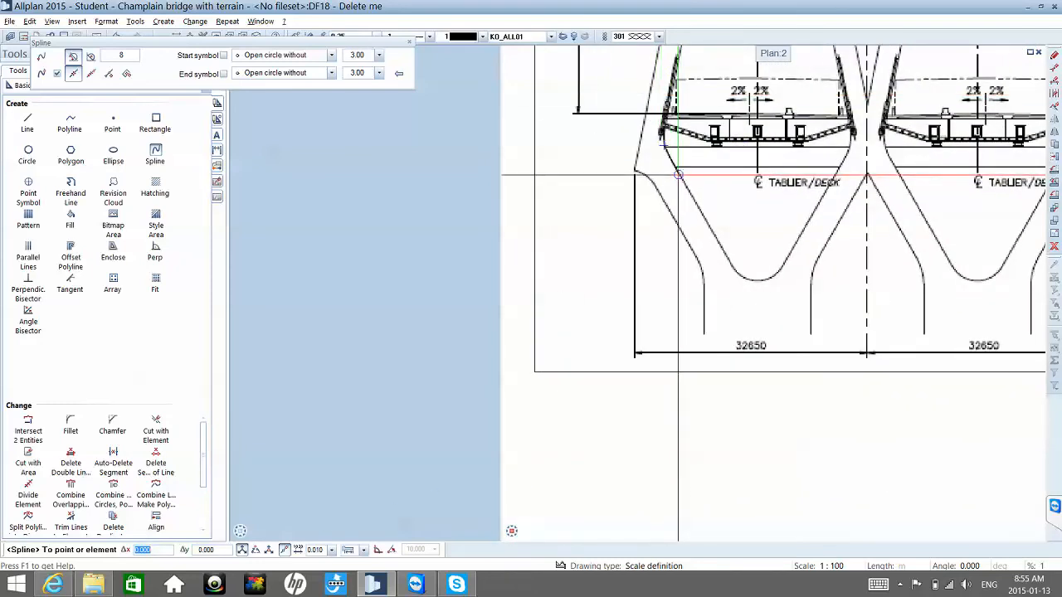
pyautogui.press('Escape')
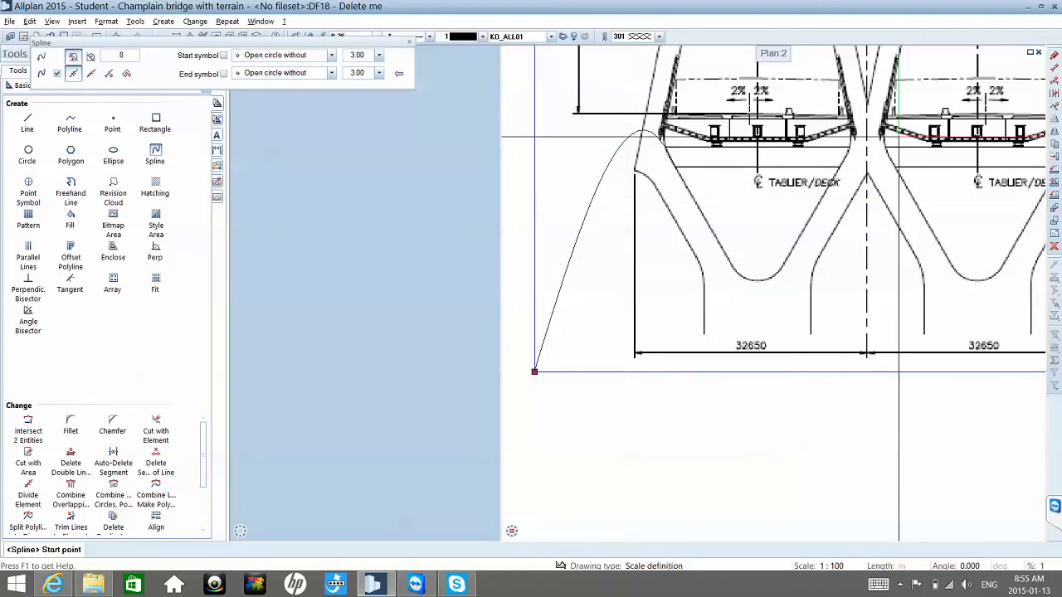
pyautogui.hotkey('ctrl', 'z')
pyautogui.hotkey('ctrl', 'y')
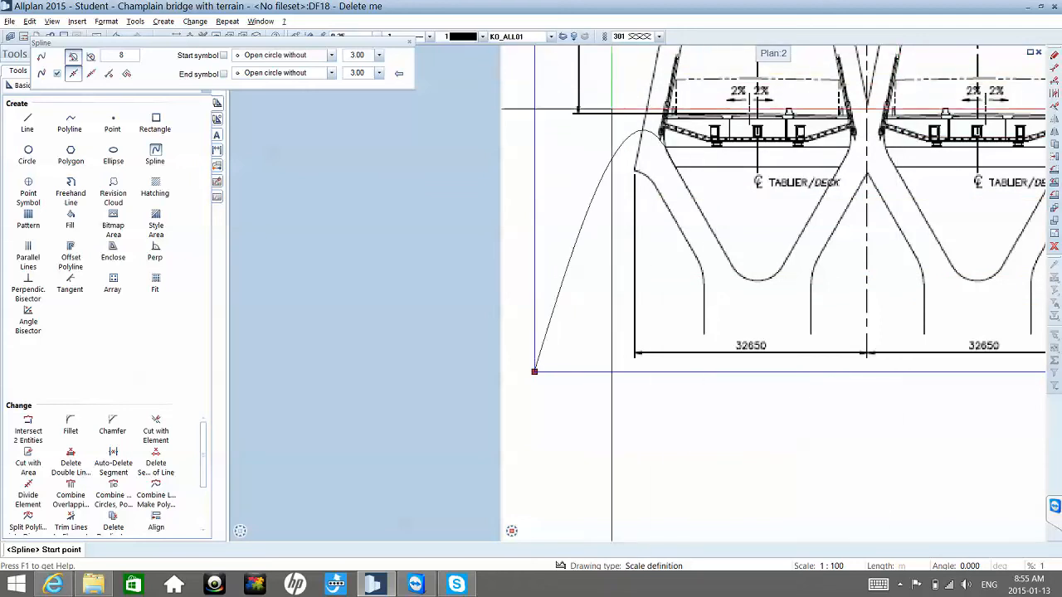
pyautogui.moveTo(672, 91); pyautogui.dragTo(666, 159, button='middle')
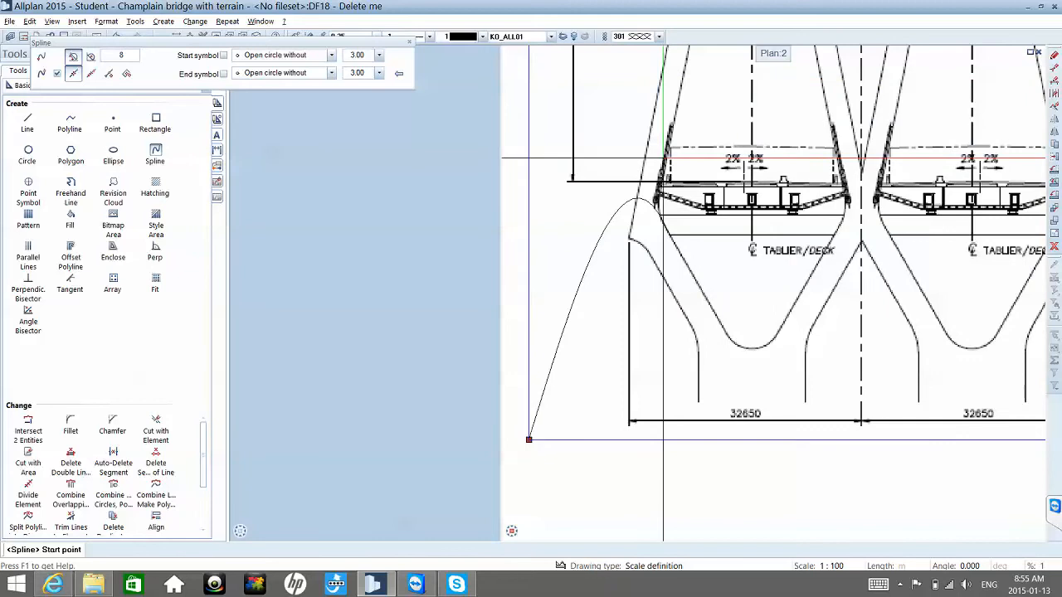
pyautogui.click(660, 164)
pyautogui.press('Escape')
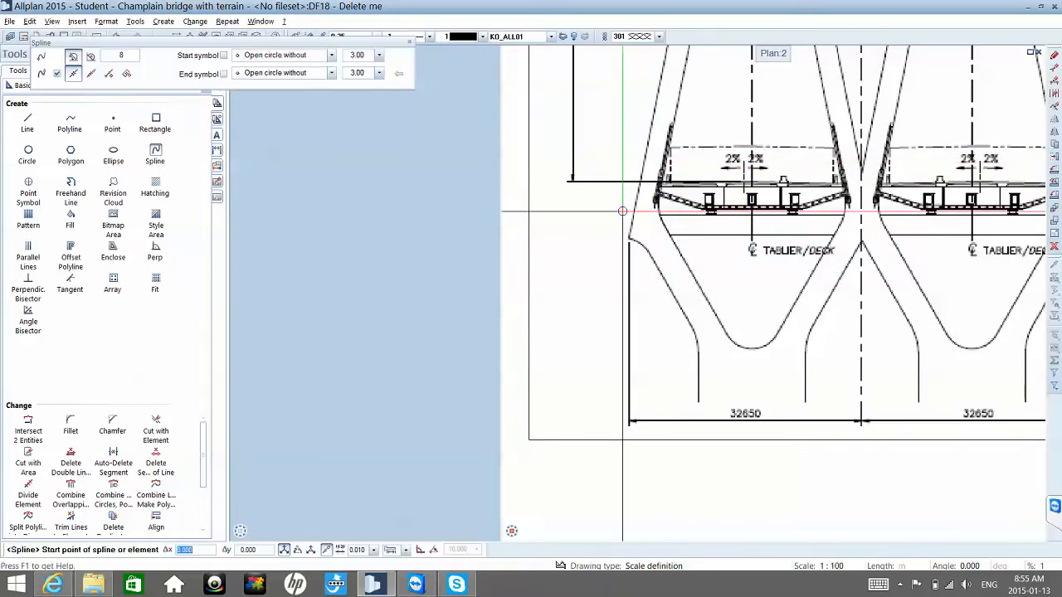
# - Trace the left-hand pylon's left inner edge with a spline from the lower horizontal line below the deck up to the dash-dot line above it
pyautogui.scroll(3, 654, 237)
pyautogui.scroll(2, 653, 222)
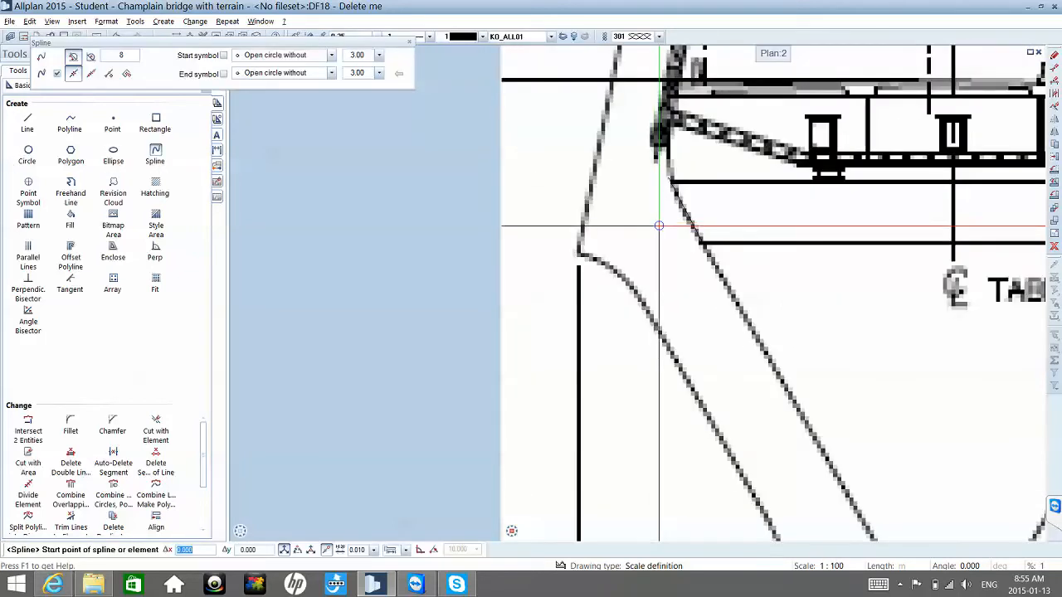
pyautogui.press('Escape')
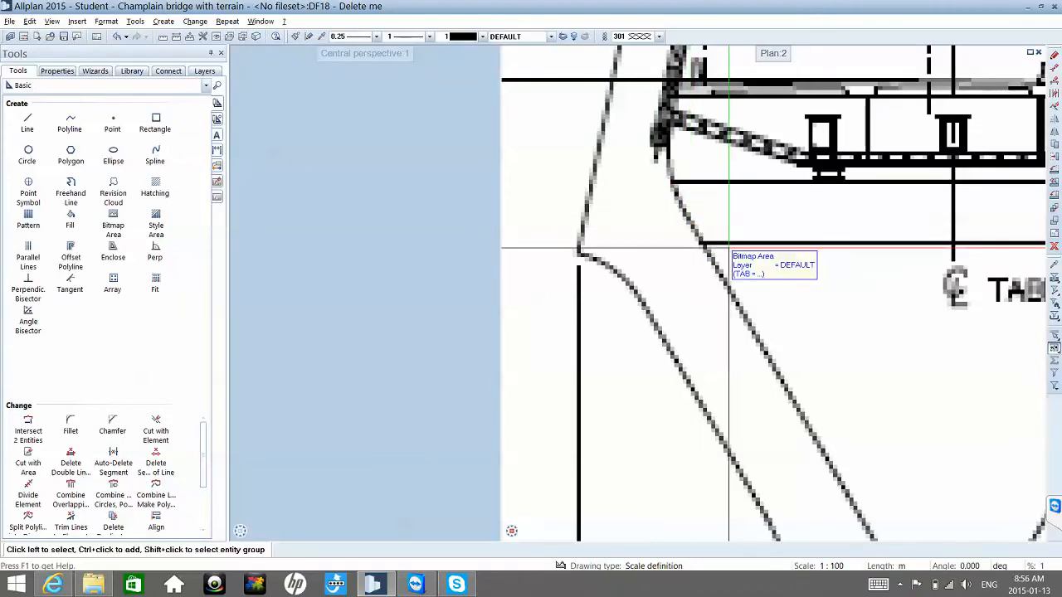
pyautogui.click(155, 161)
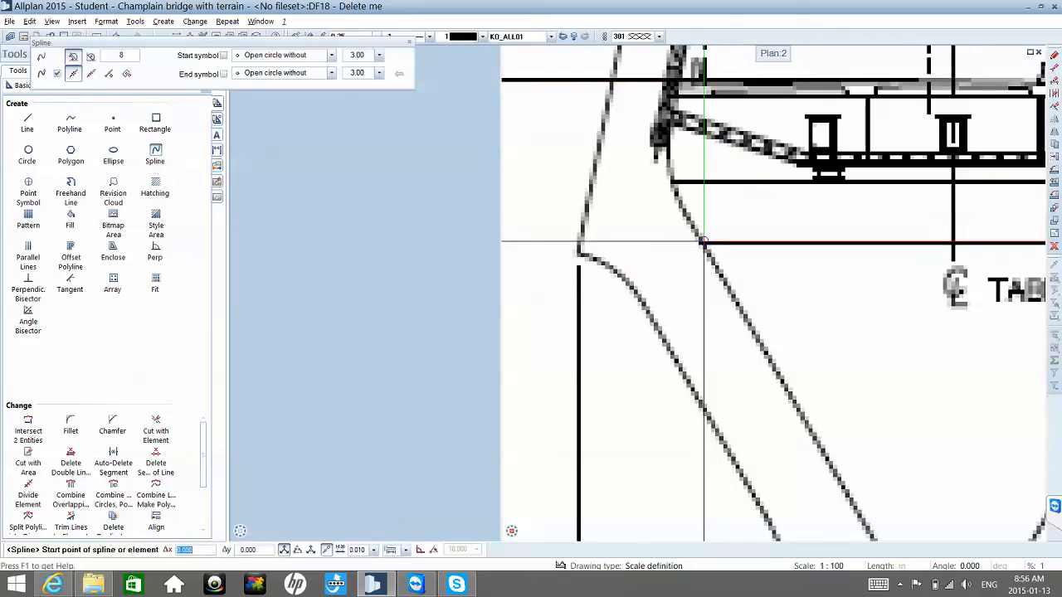
pyautogui.click(703, 241)
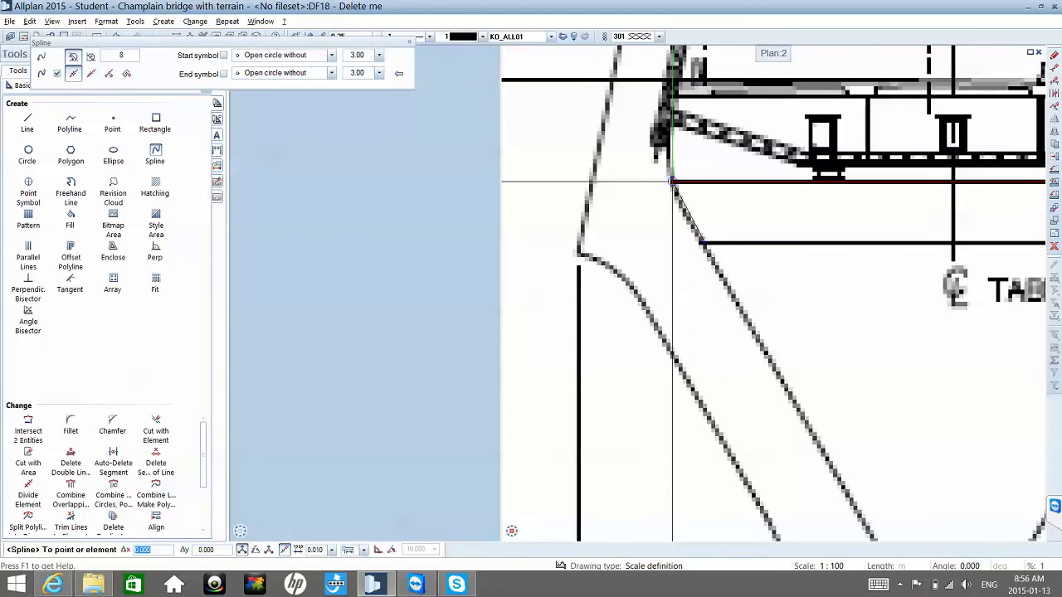
pyautogui.scroll(-5, 672, 180)
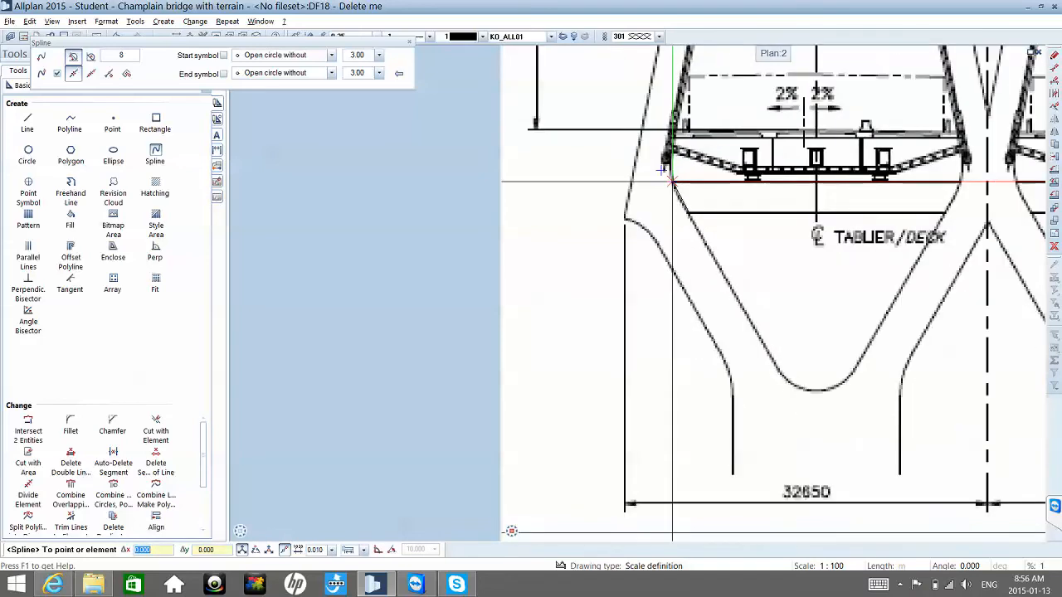
pyautogui.moveTo(664, 266); pyautogui.dragTo(637, 435, button='middle')
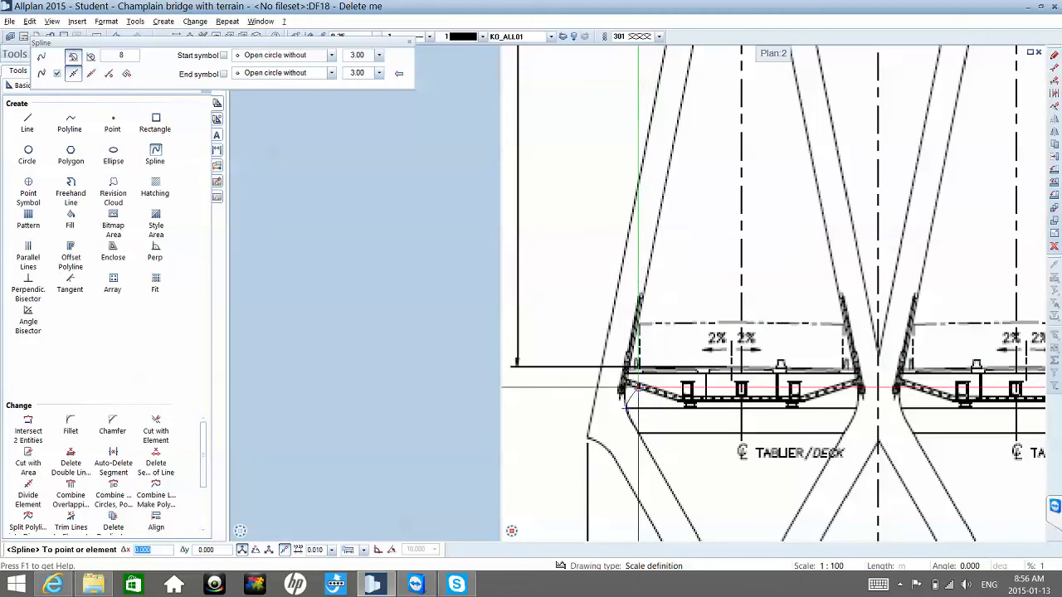
pyautogui.scroll(3, 634, 384)
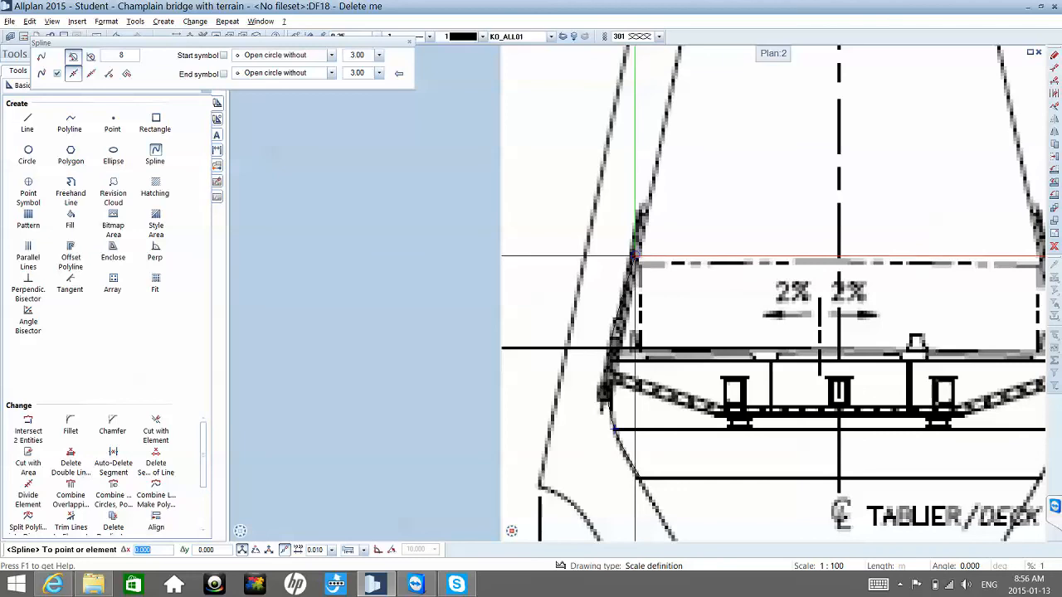
pyautogui.press('Escape')
pyautogui.press('Escape')
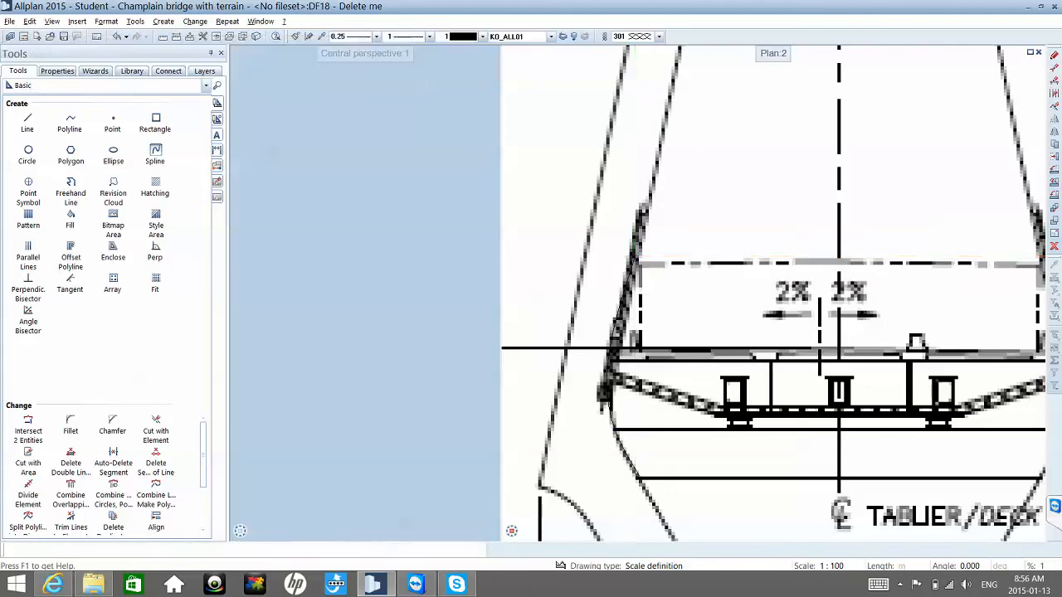
# - Draw a line from the spline's upper end up the left-hand pylon's left inner edge to the opening's upper left corner
pyautogui.click(27, 122)
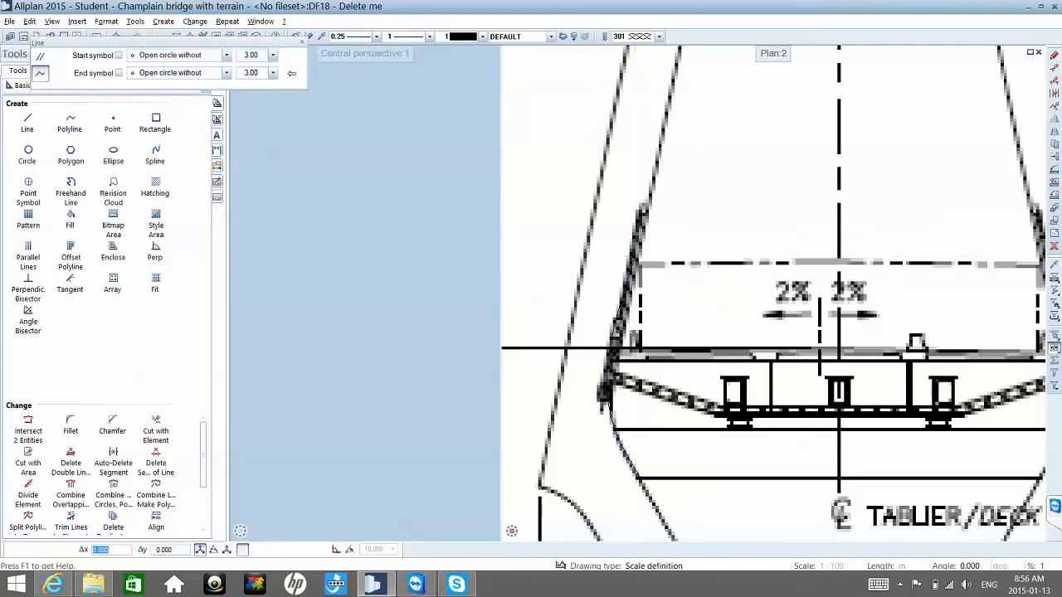
pyautogui.click(635, 255)
pyautogui.scroll(-1, 635, 256)
pyautogui.scroll(-3, 634, 256)
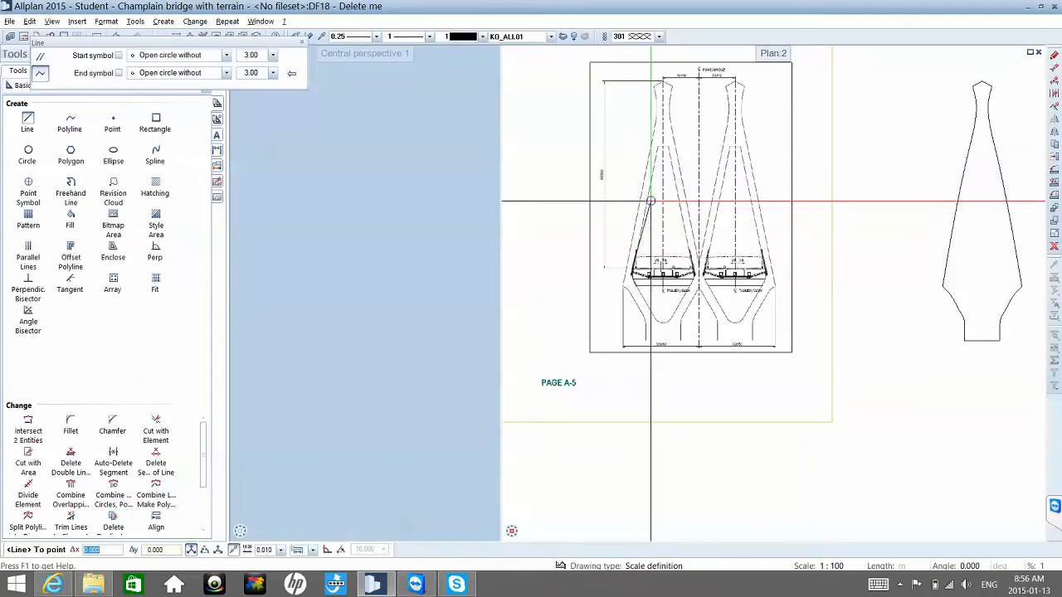
pyautogui.scroll(2, 651, 203)
pyautogui.scroll(1, 663, 174)
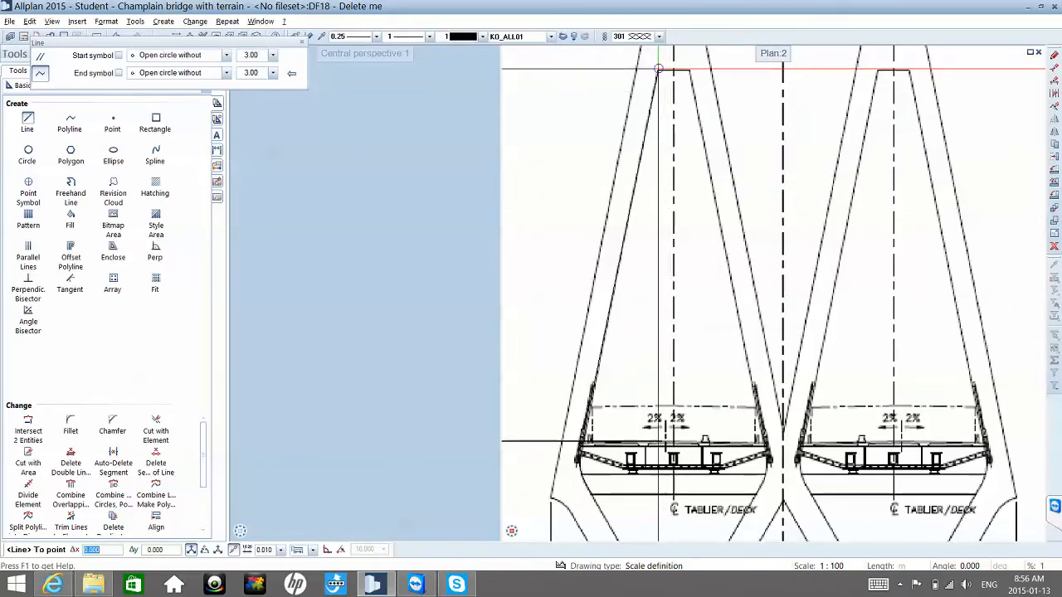
pyautogui.scroll(3, 657, 71)
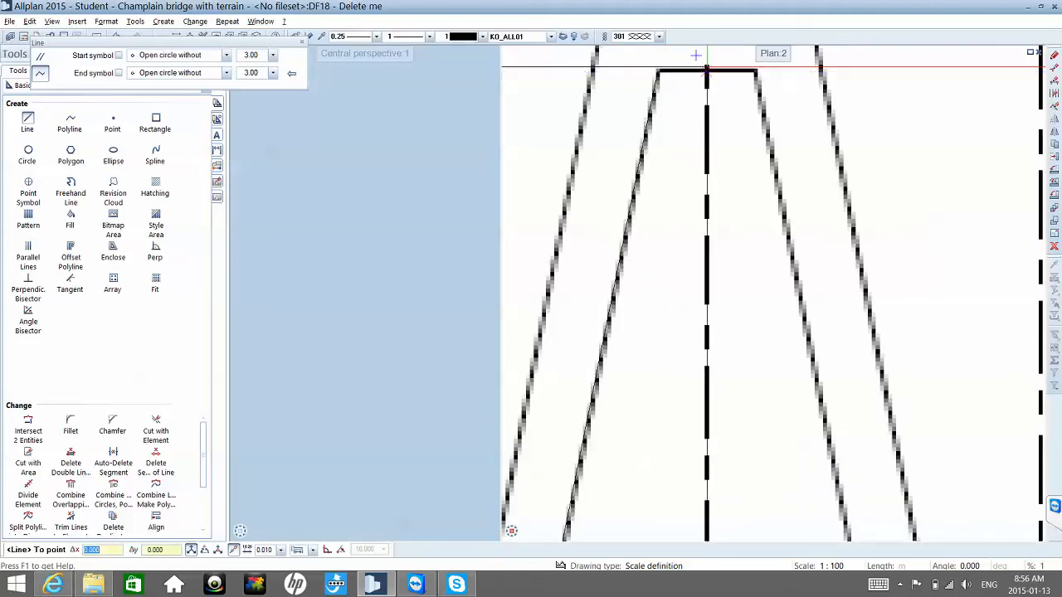
pyautogui.scroll(-5, 706, 67)
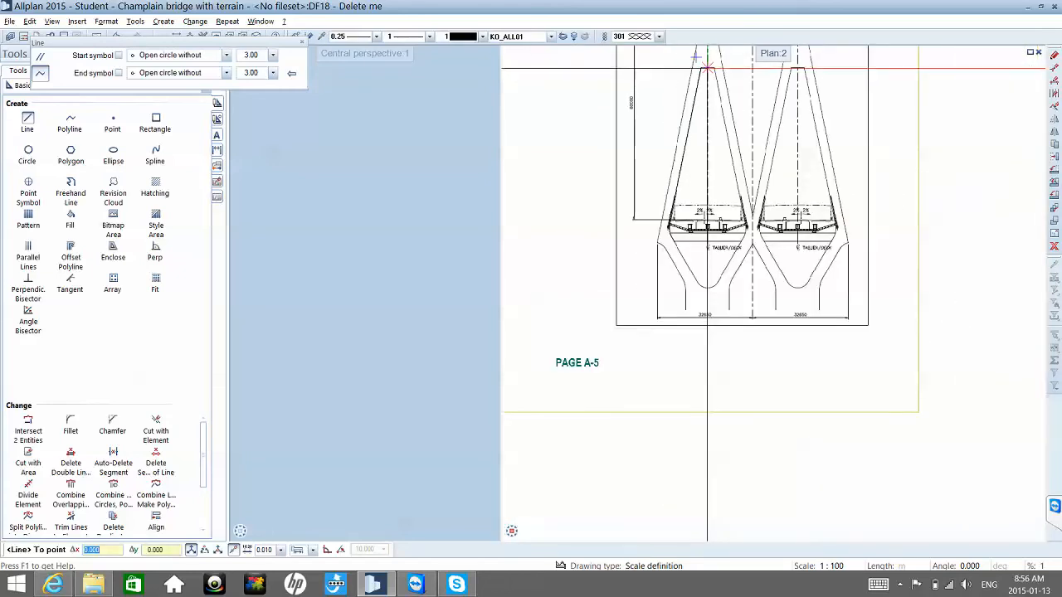
# - Draw a line from the spline's lower end down the sloping inner edge to the start of the opening's rounded bottom
pyautogui.scroll(2, 669, 254)
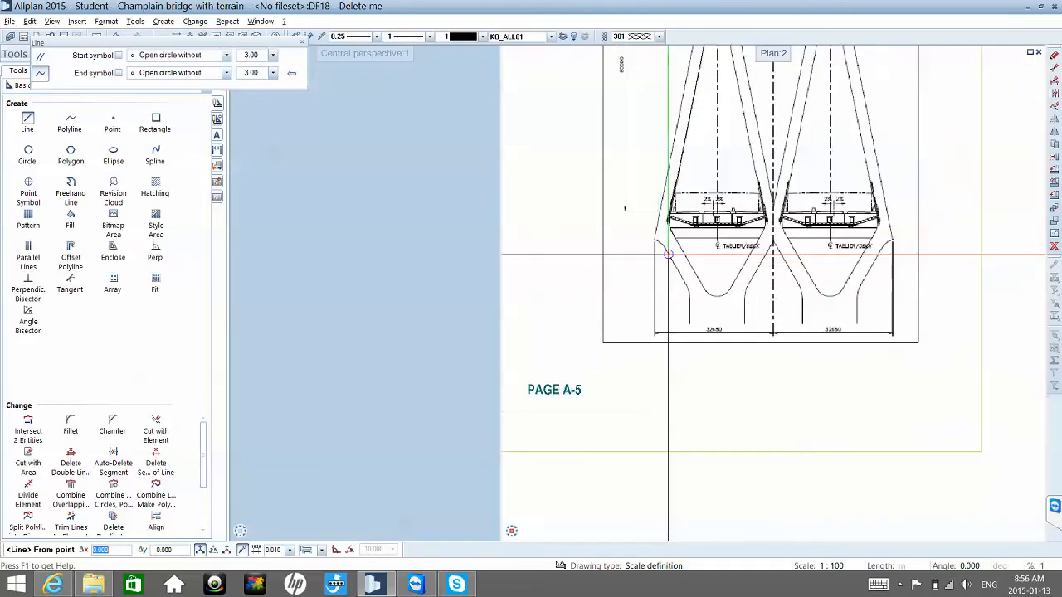
pyautogui.scroll(5, 669, 255)
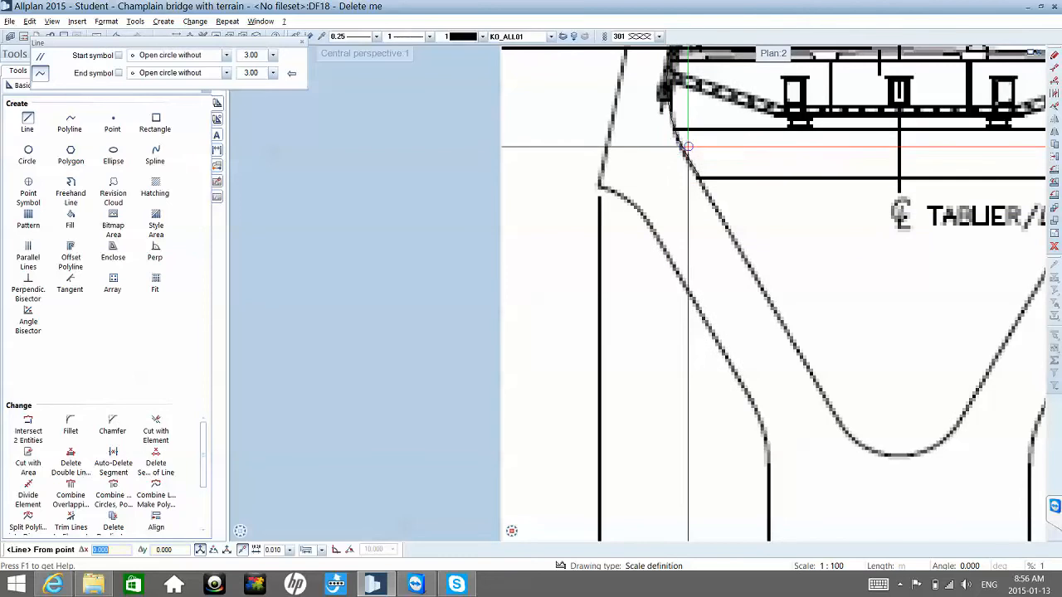
pyautogui.scroll(5, 686, 144)
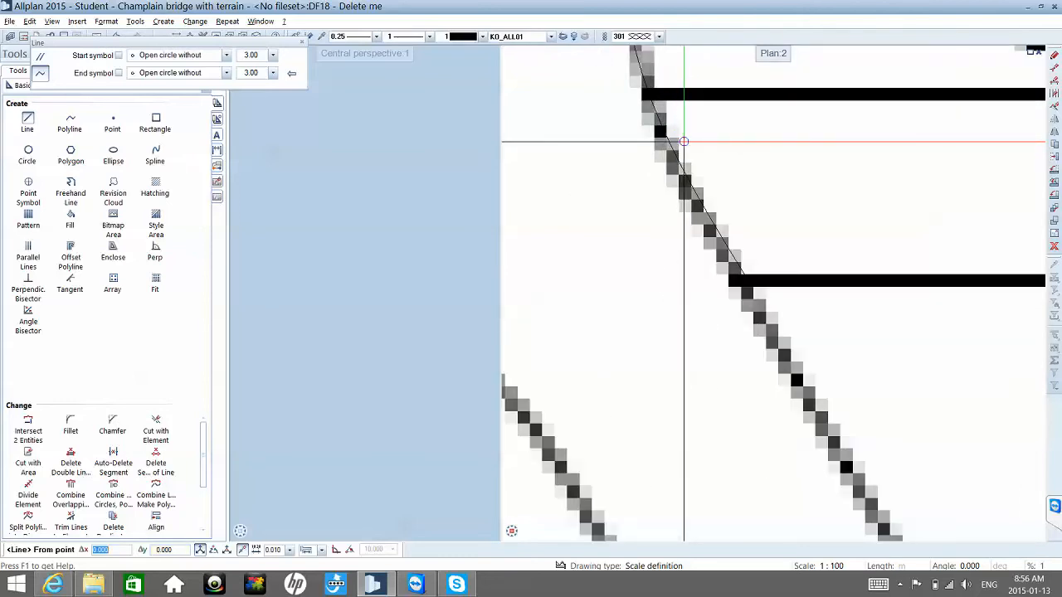
pyautogui.scroll(-1, 687, 151)
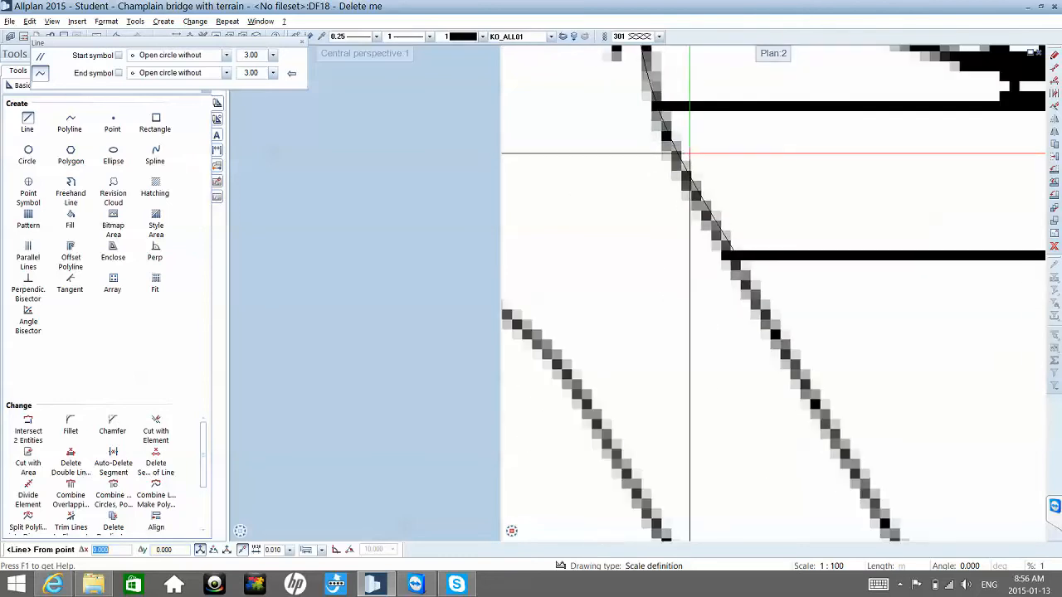
pyautogui.click(733, 247)
pyautogui.scroll(-4, 732, 242)
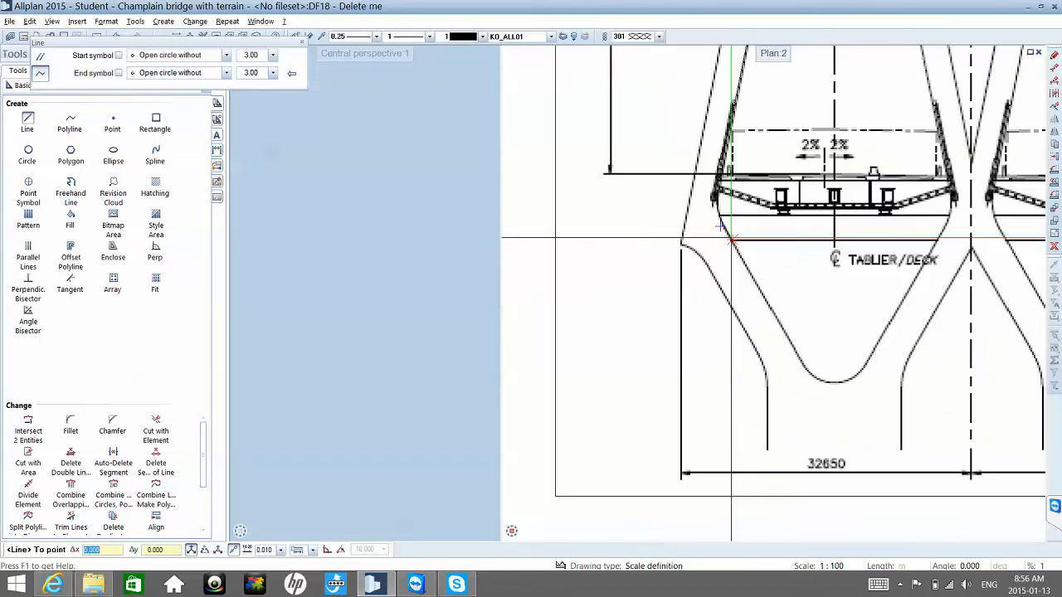
pyautogui.scroll(-2, 731, 239)
pyautogui.scroll(1, 815, 346)
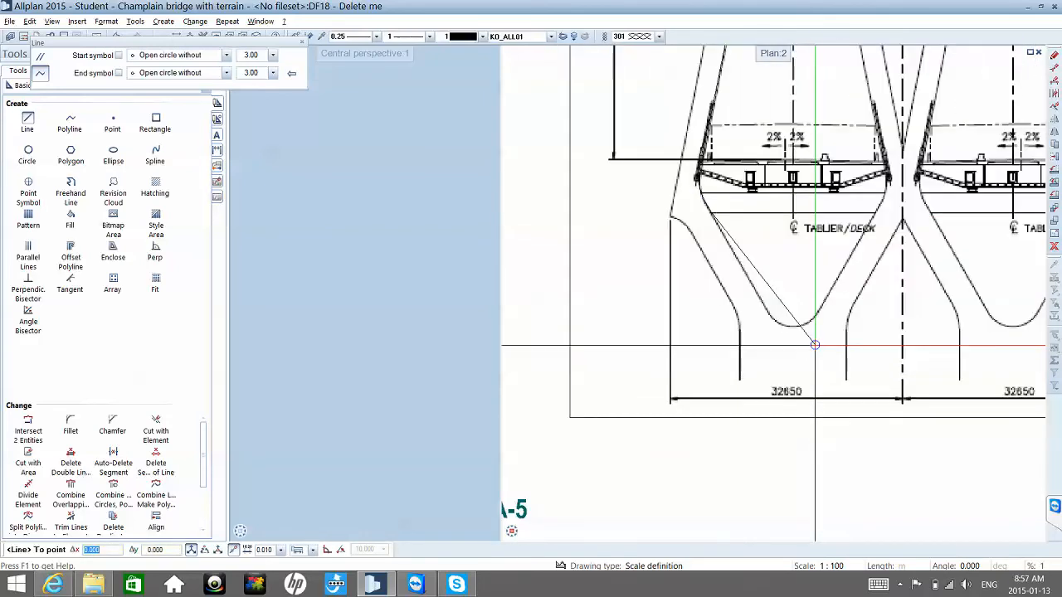
pyautogui.scroll(3, 815, 345)
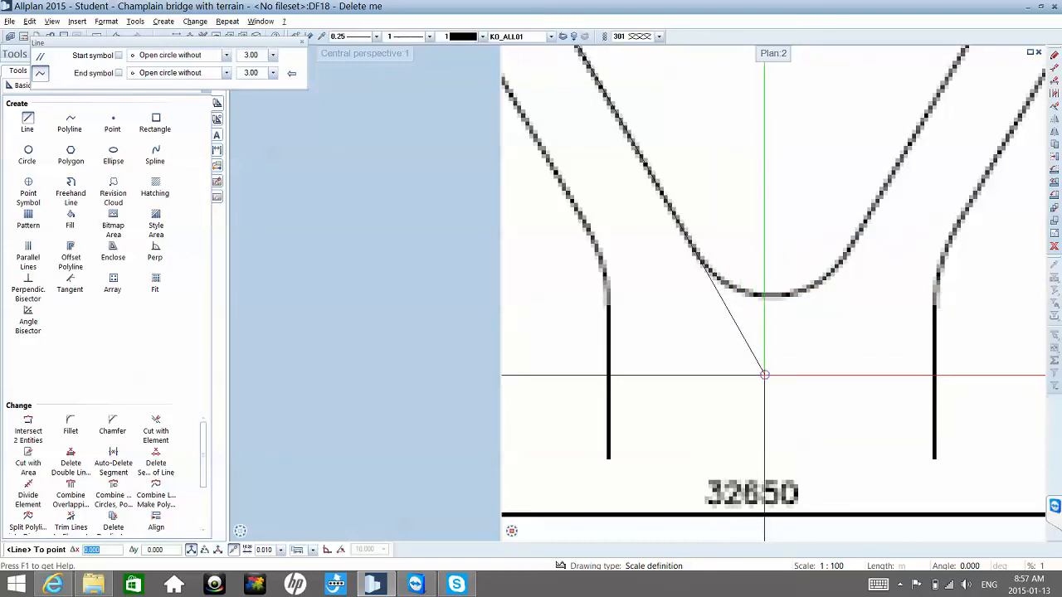
pyautogui.scroll(-3, 765, 375)
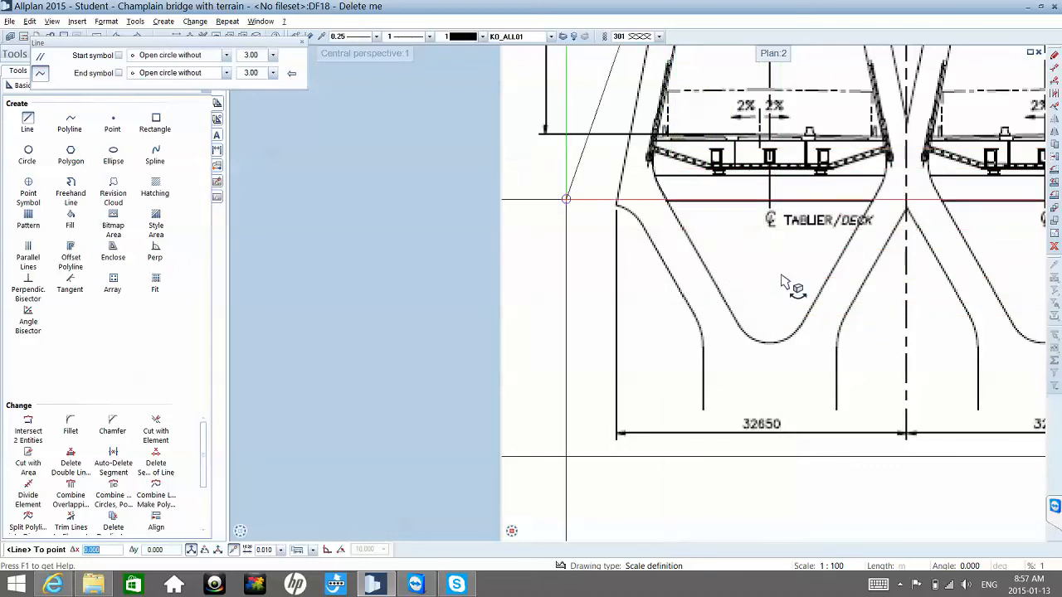
pyautogui.click(156, 151)
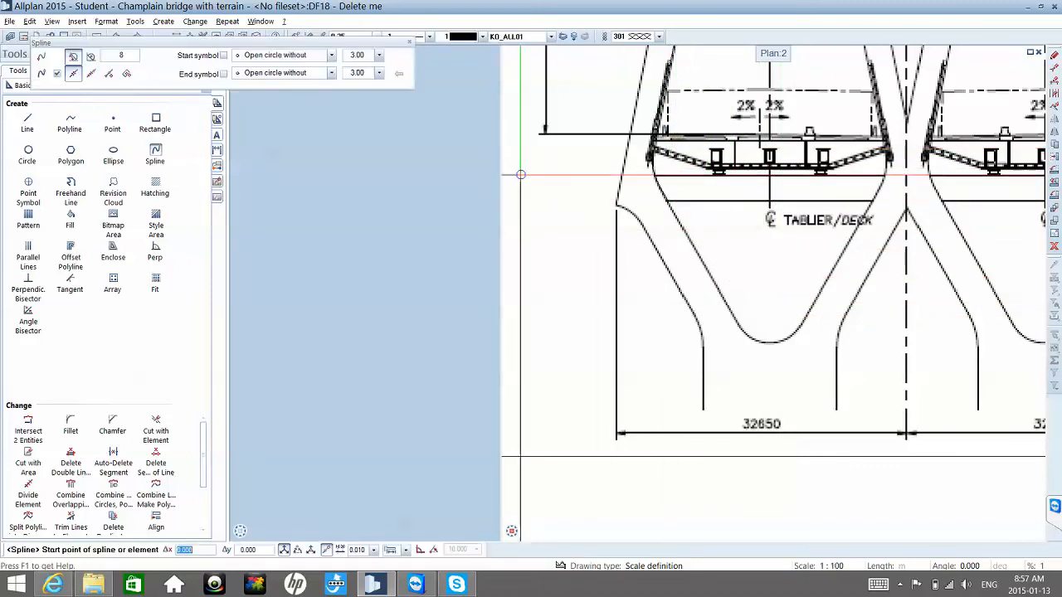
pyautogui.scroll(6, 656, 148)
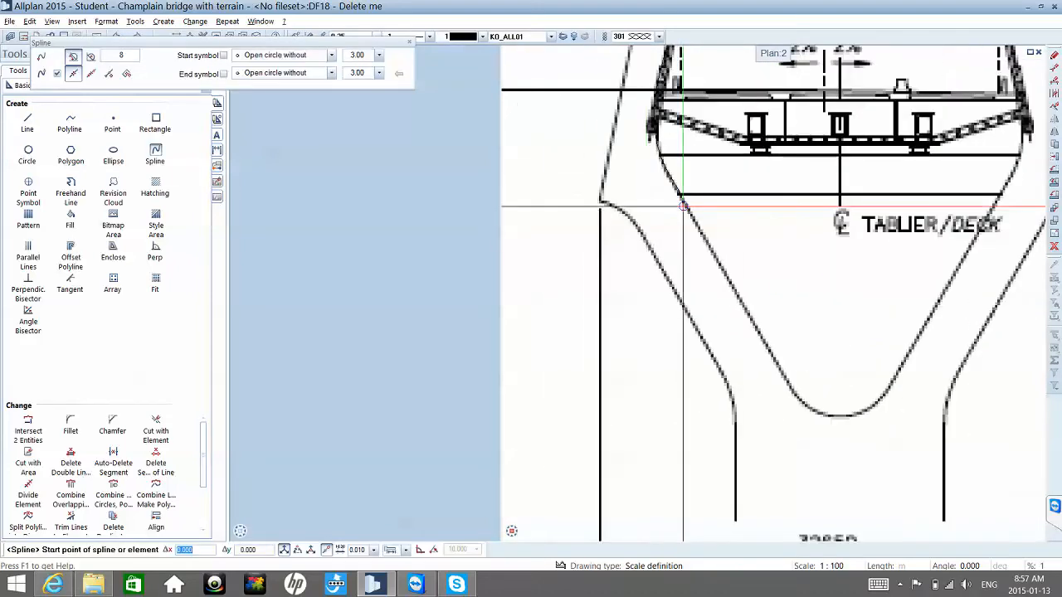
pyautogui.click(673, 179)
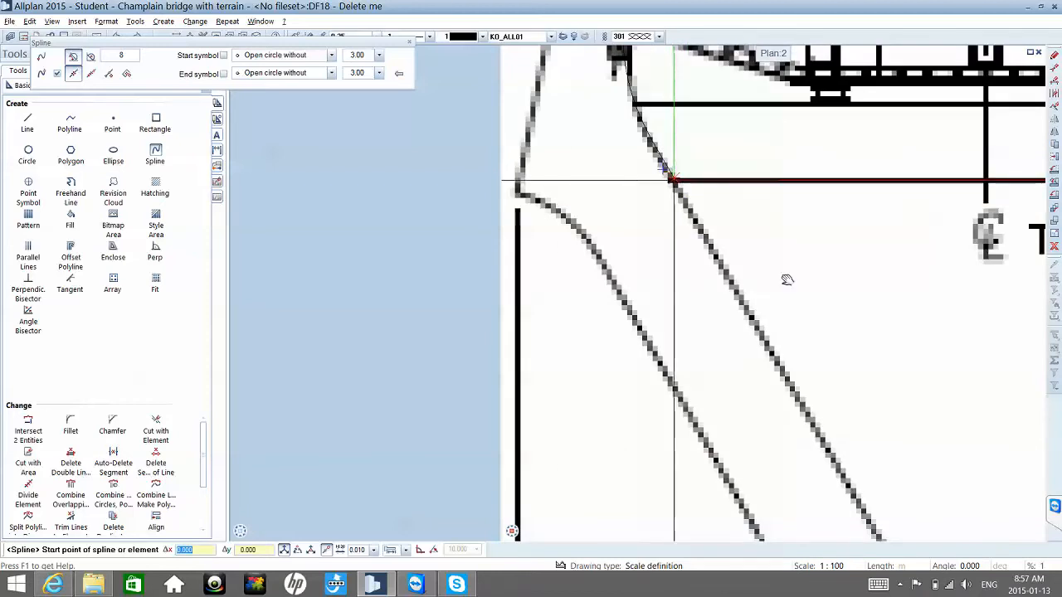
pyautogui.moveTo(786, 280); pyautogui.dragTo(594, 13, button='middle')
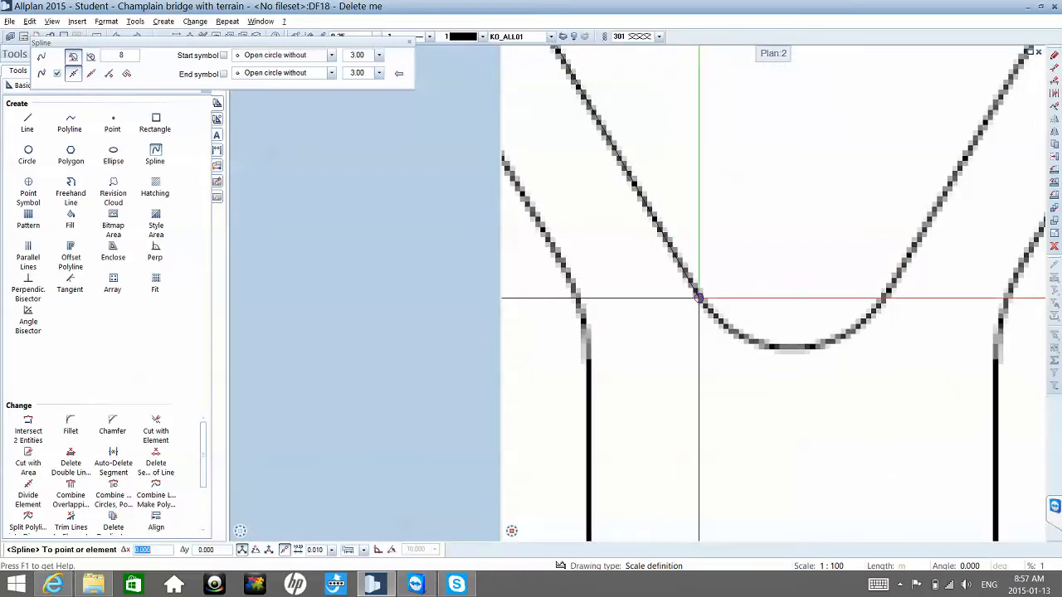
pyautogui.click(699, 297)
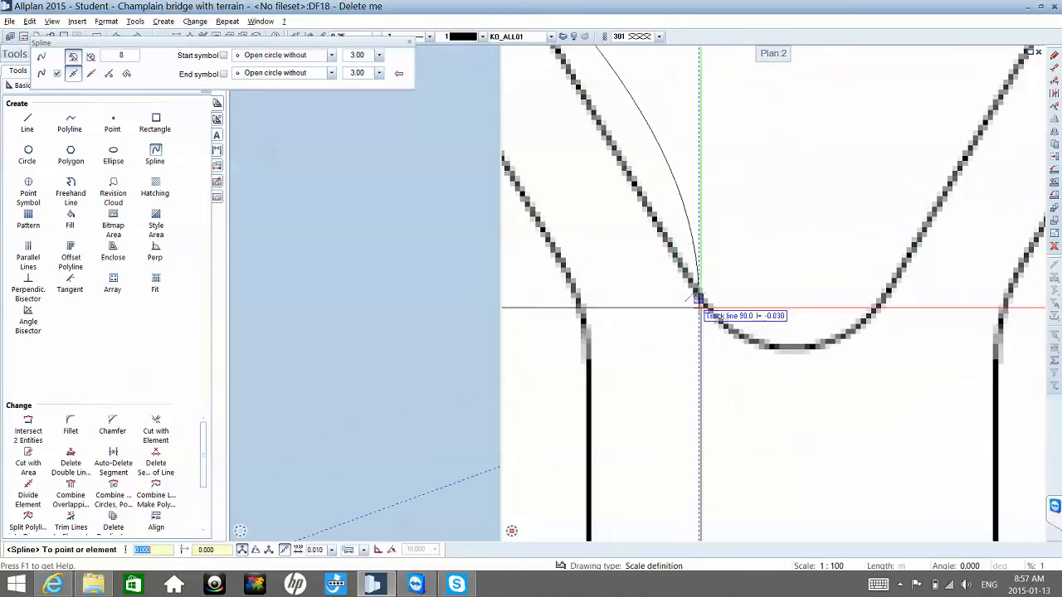
pyautogui.press('Escape')
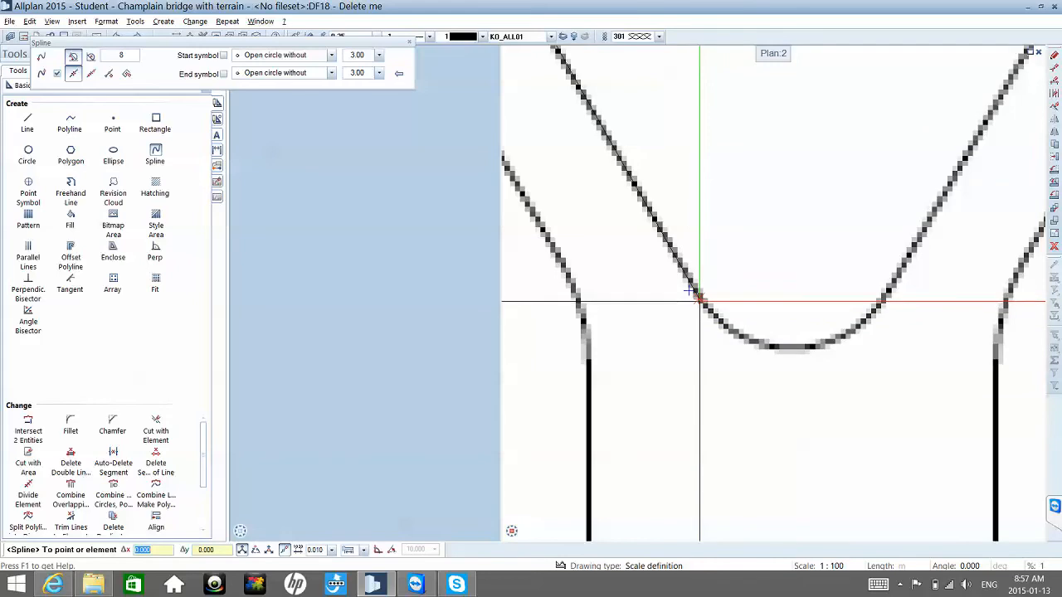
pyautogui.press('Escape')
pyautogui.press('Escape')
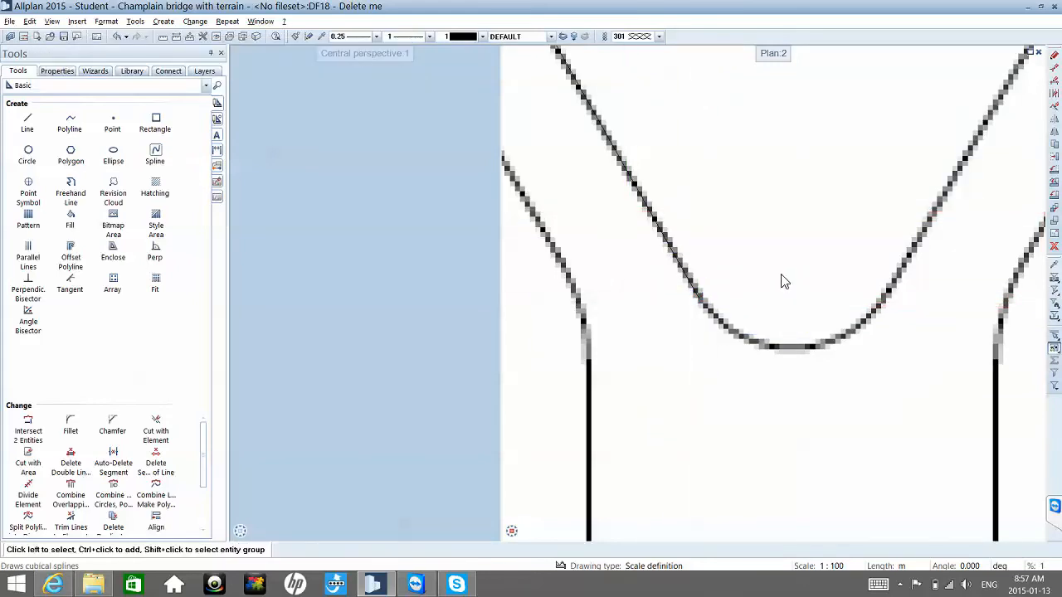
# - Trace the left half of the opening's rounded bottom with a spline from the sloping line's end to its lowest point on the centreline
pyautogui.click(699, 299)
pyautogui.click(736, 334)
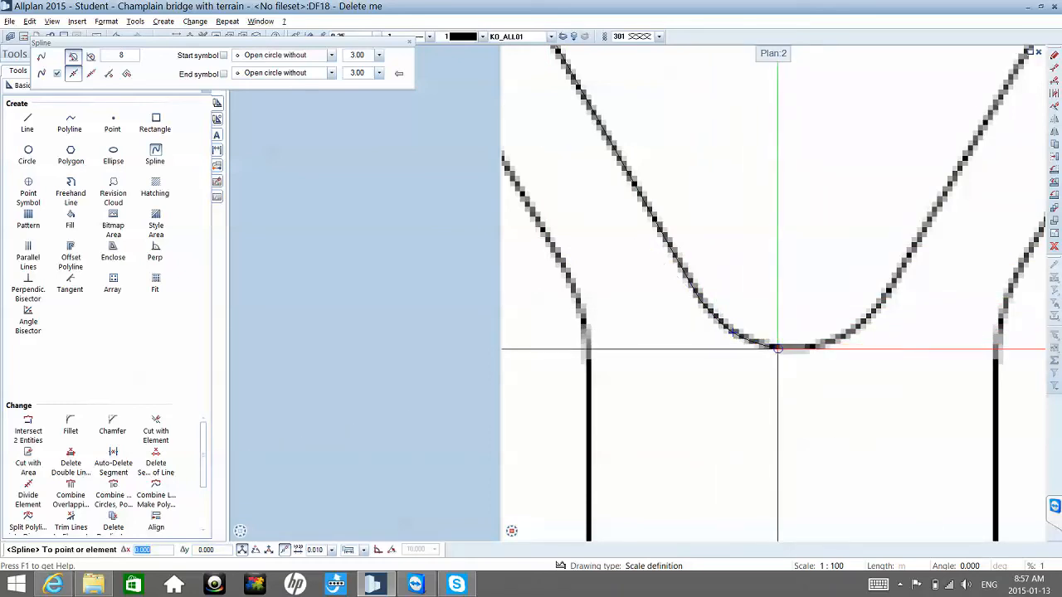
pyautogui.scroll(-5, 778, 349)
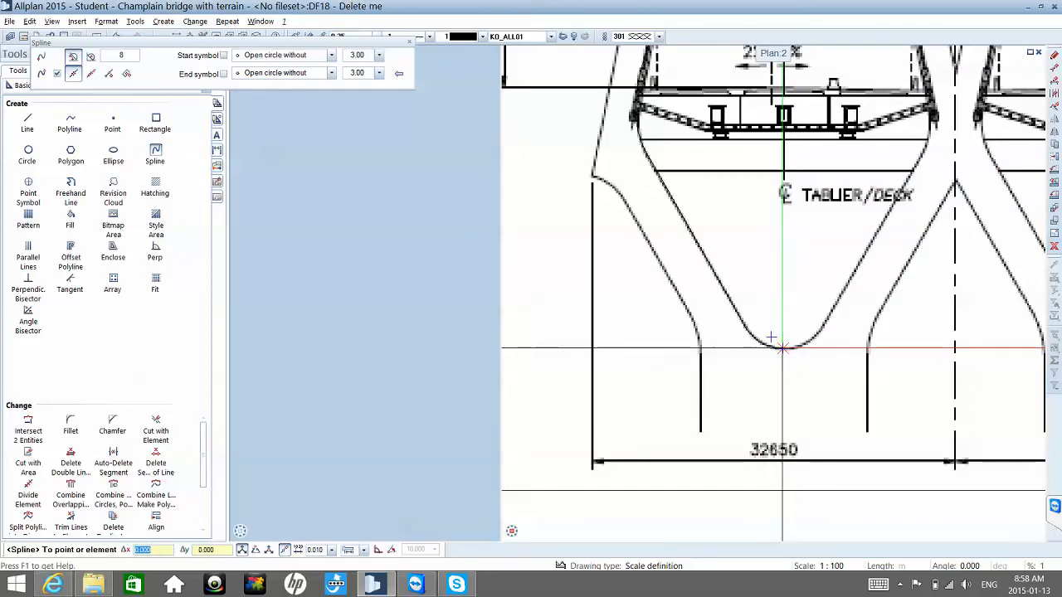
pyautogui.press('Escape')
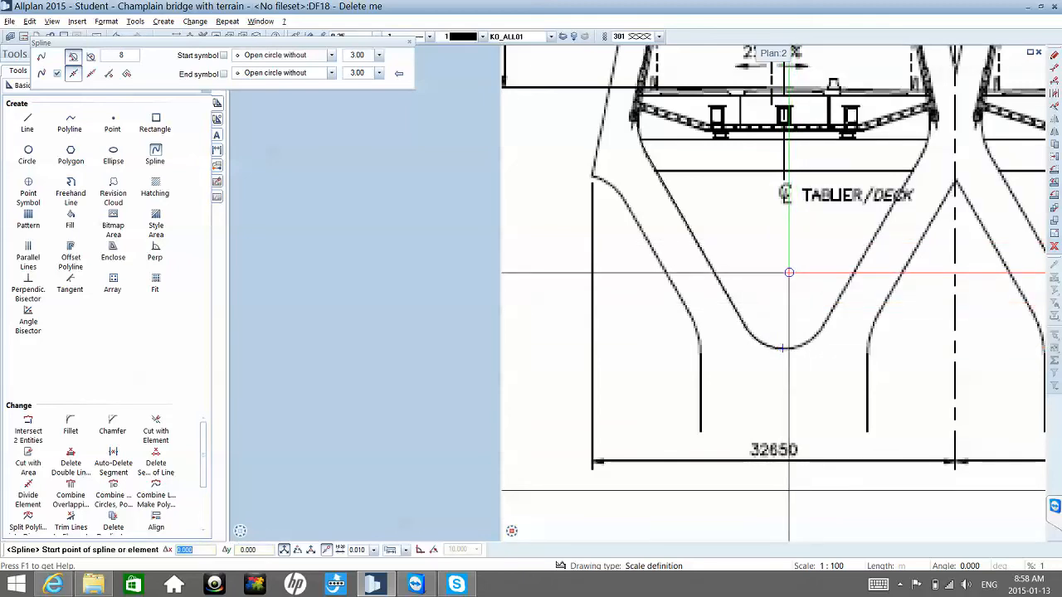
pyautogui.press('Escape')
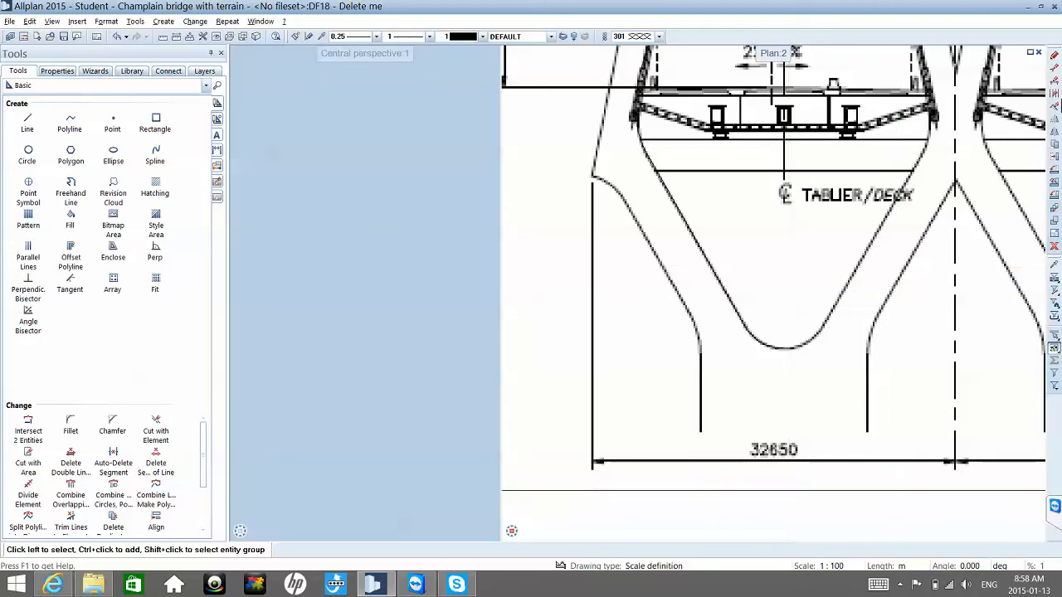
pyautogui.click(1054, 158)
pyautogui.scroll(-5, 629, 247)
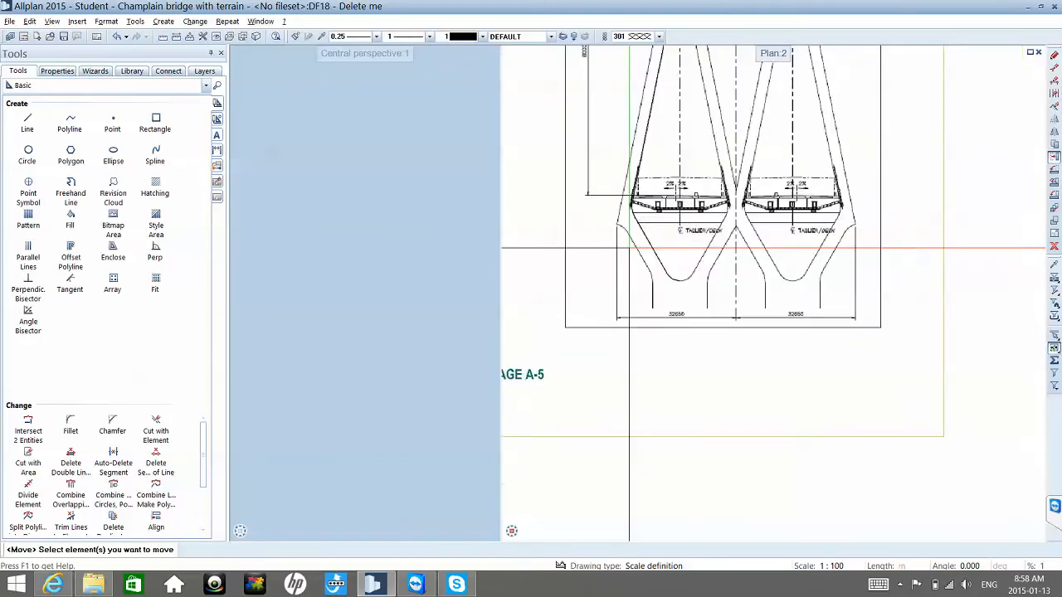
pyautogui.scroll(-4, 629, 248)
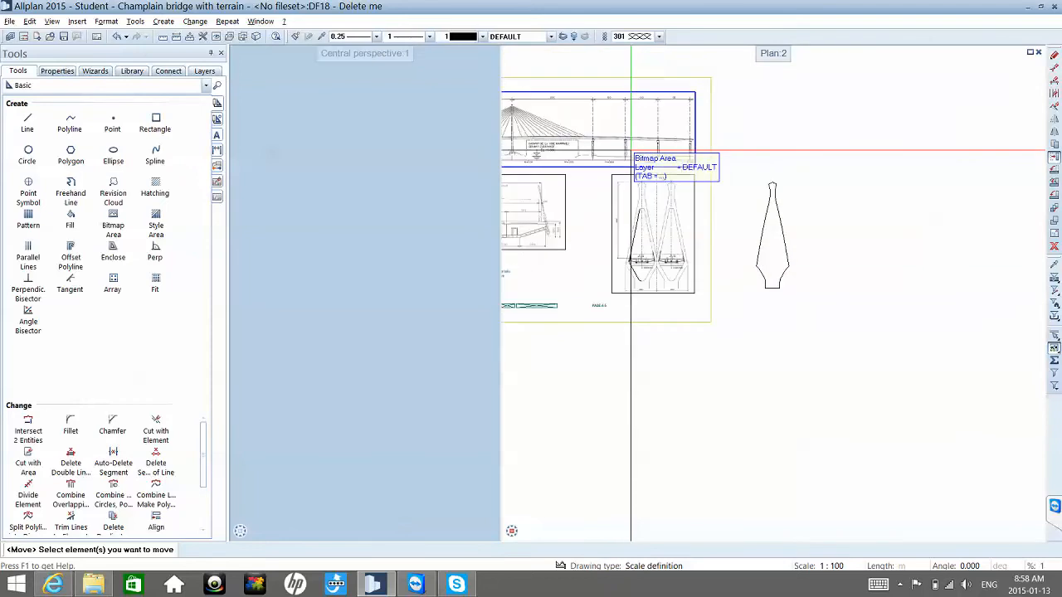
pyautogui.scroll(4, 631, 153)
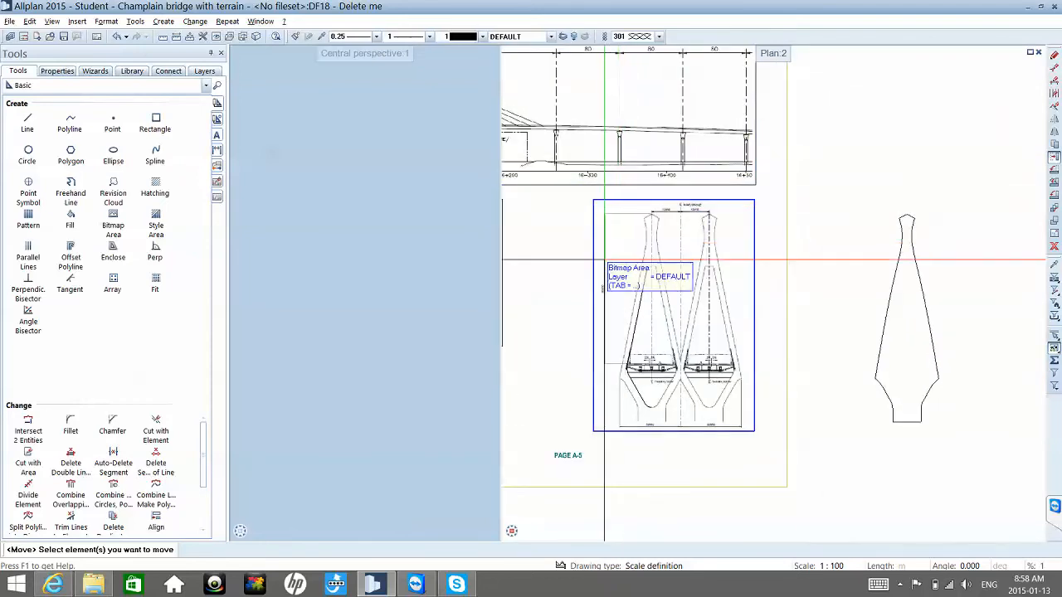
pyautogui.moveTo(619, 253)
pyautogui.mouseDown()
pyautogui.moveTo(647, 320)
pyautogui.moveTo(658, 420)
pyautogui.mouseUp()
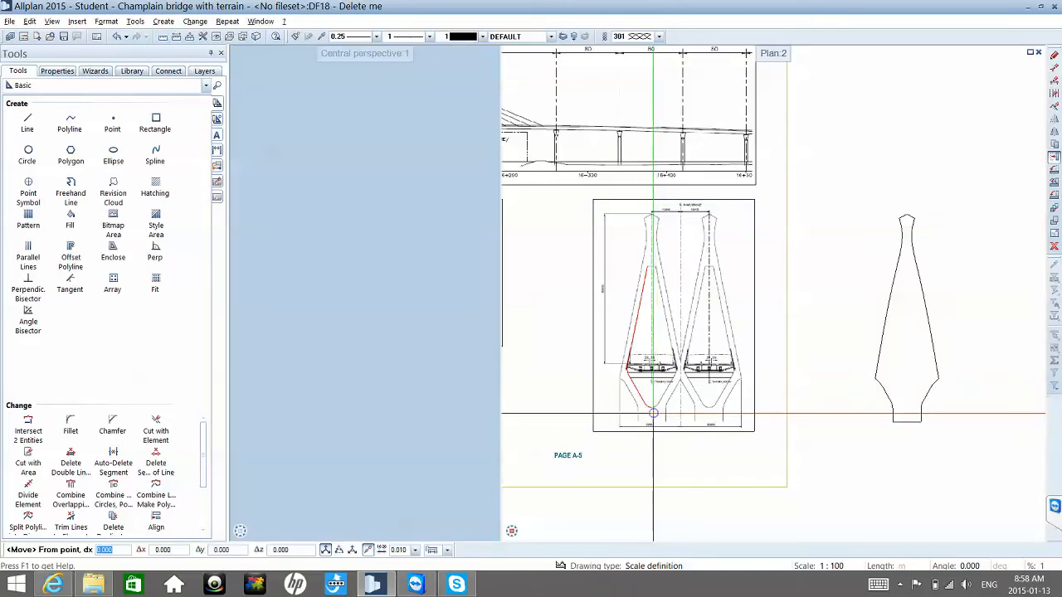
pyautogui.scroll(4, 652, 394)
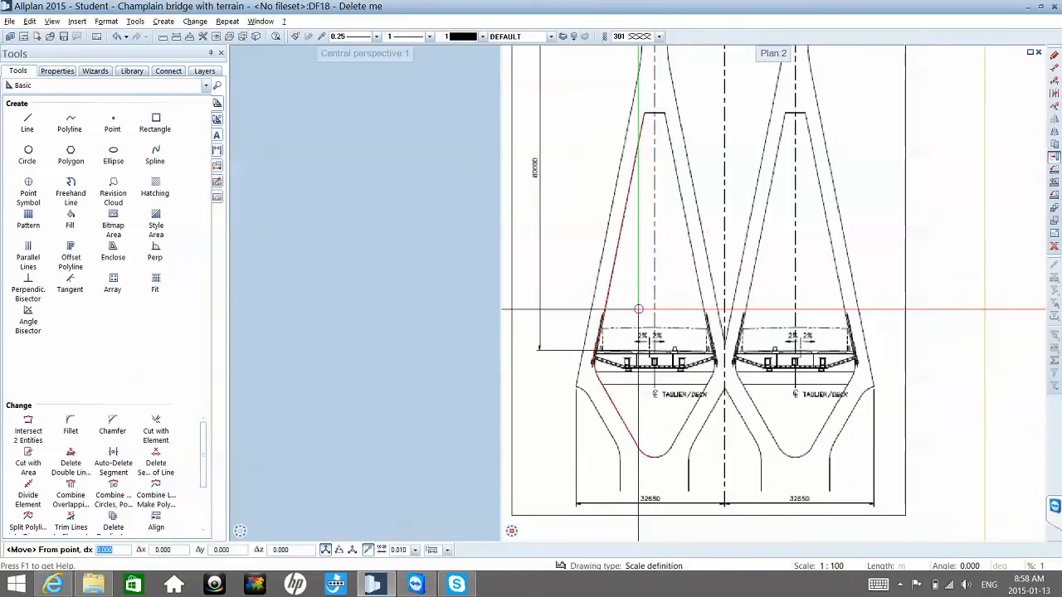
pyautogui.press('Escape')
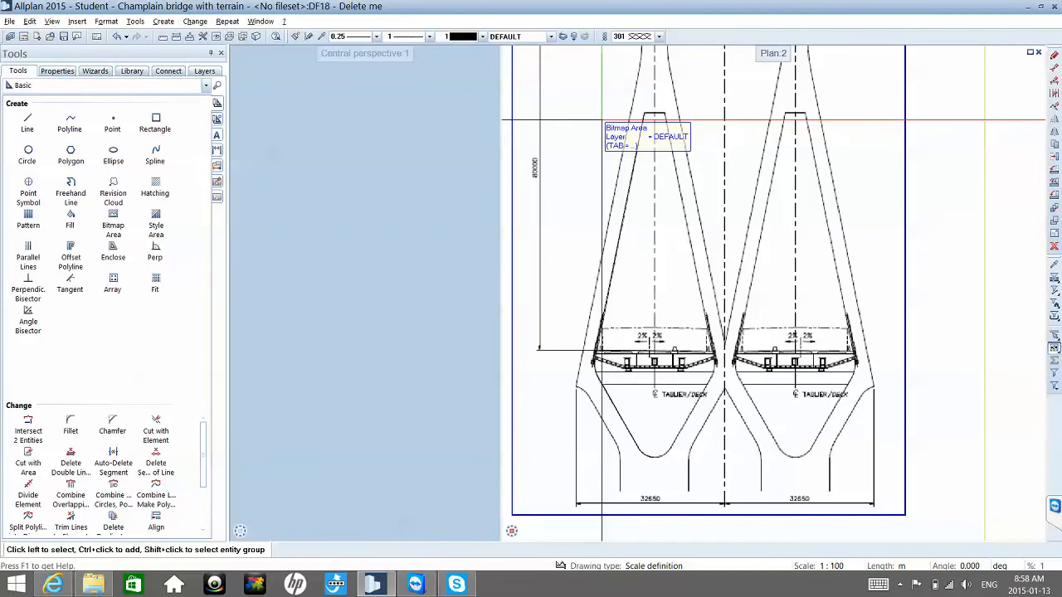
# - Move the traced half-opening by its lowest point horizontally from the reference elevation to the empty area right of the separate pylon outline
pyautogui.moveTo(564, 81); pyautogui.dragTo(727, 480)
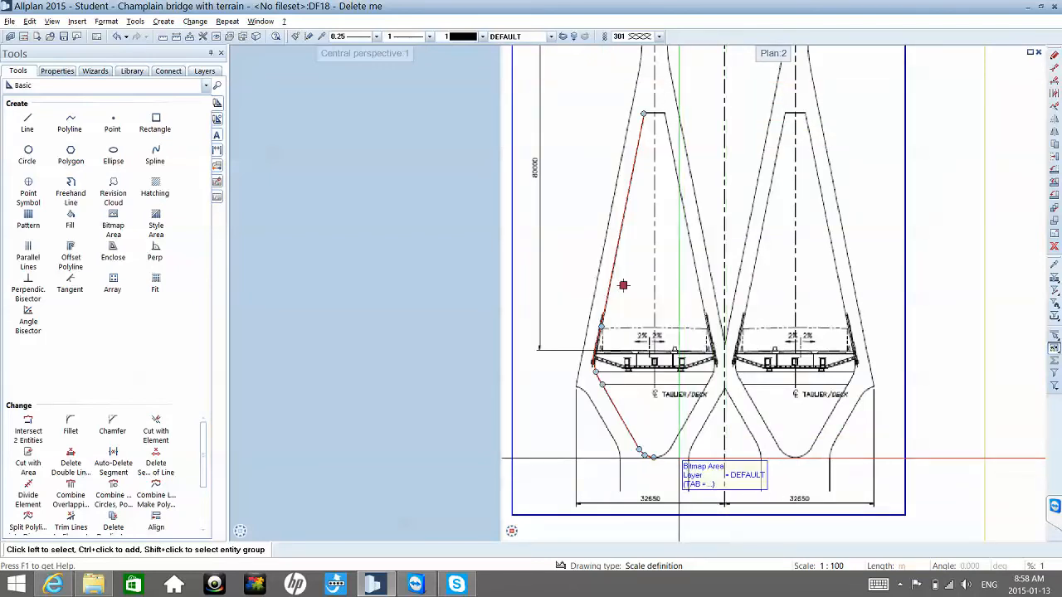
pyautogui.click(653, 455)
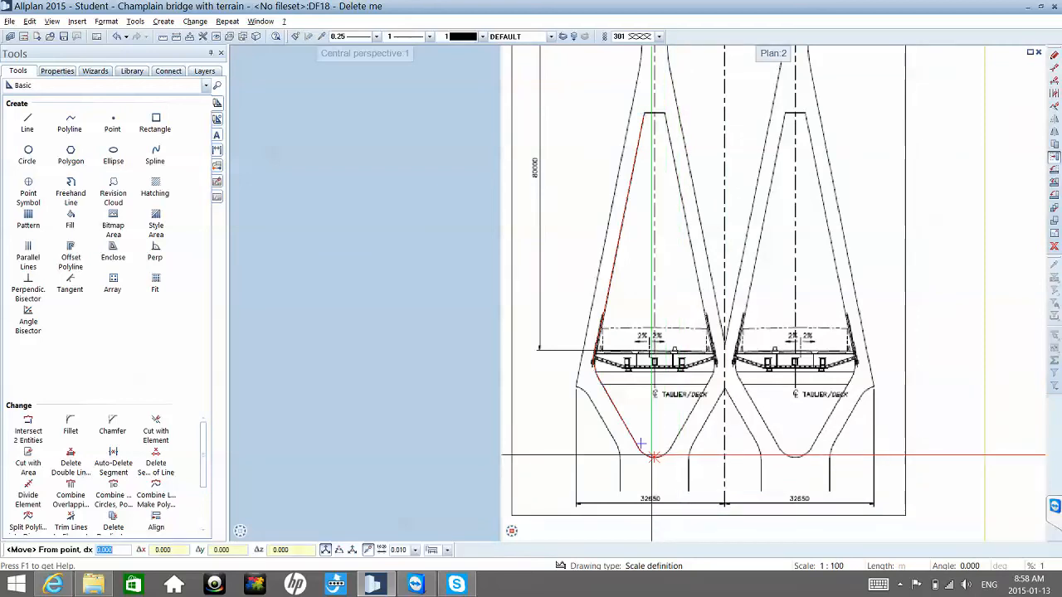
pyautogui.click(653, 455)
pyautogui.scroll(-4, 647, 390)
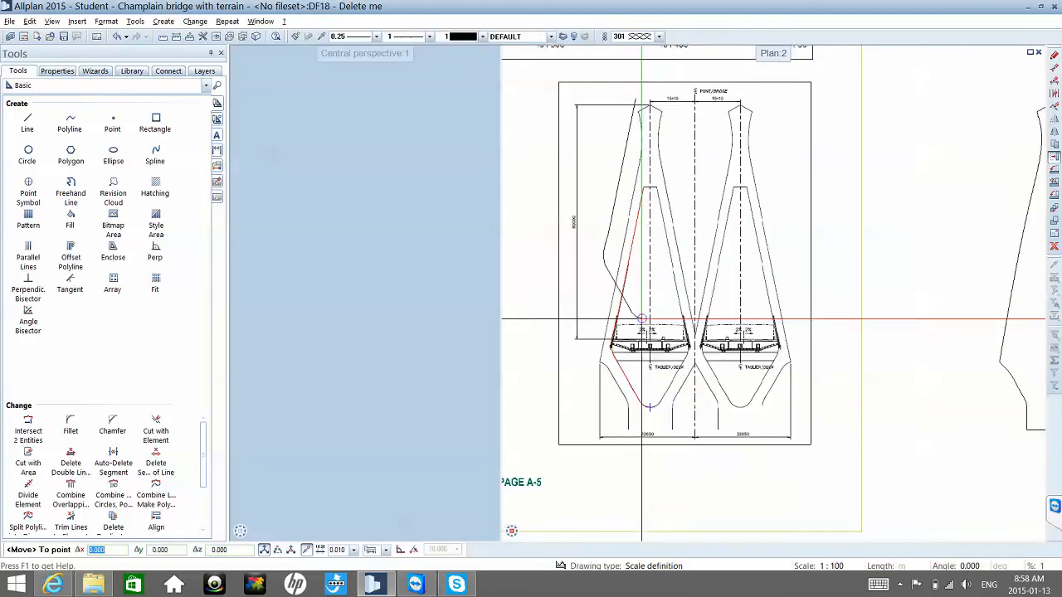
pyautogui.scroll(-4, 643, 320)
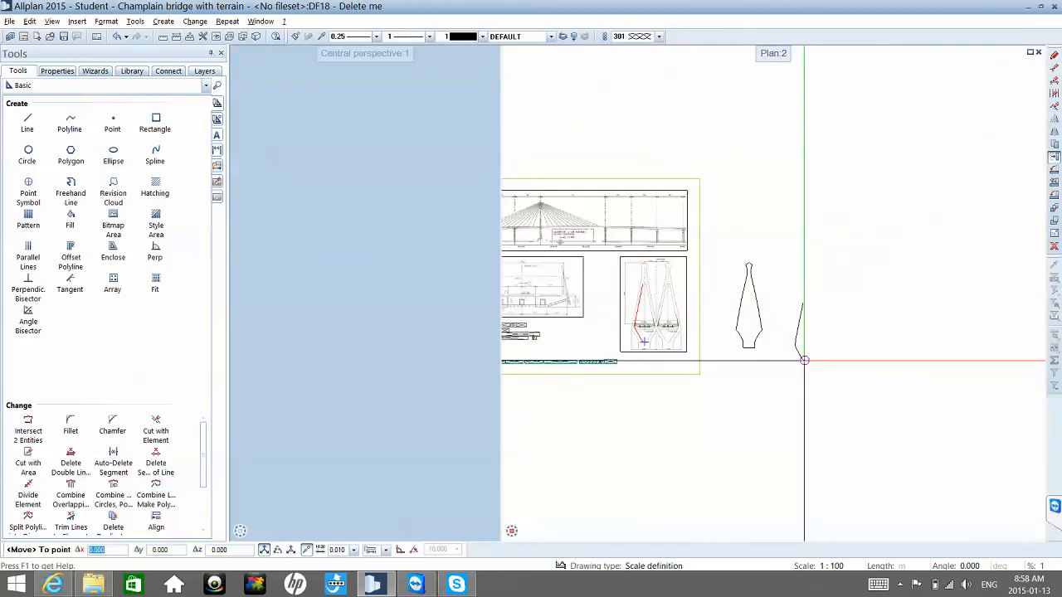
pyautogui.scroll(1, 783, 344)
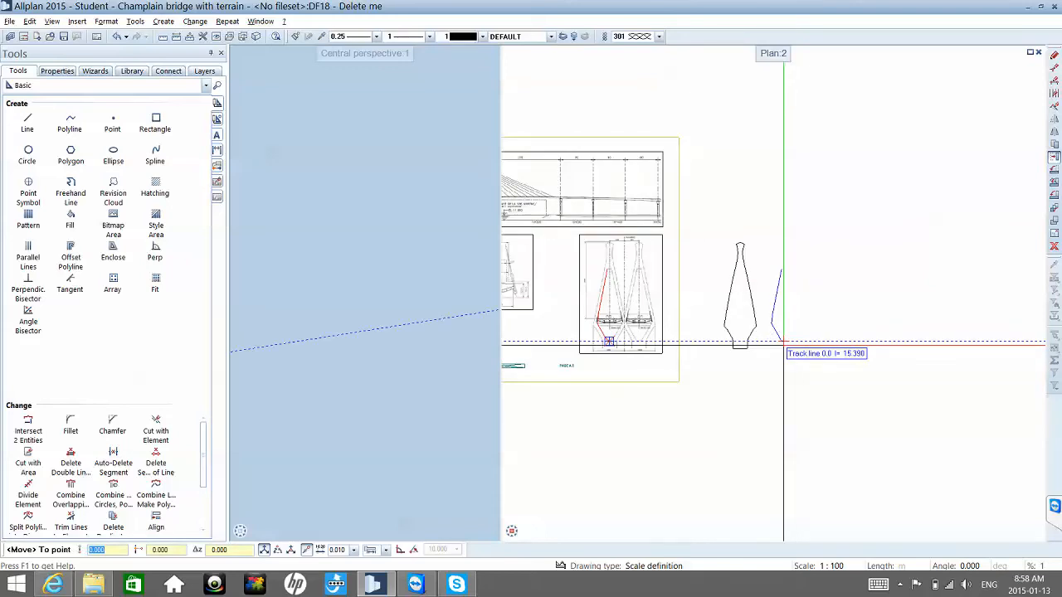
pyautogui.click(783, 343)
pyautogui.scroll(3, 781, 327)
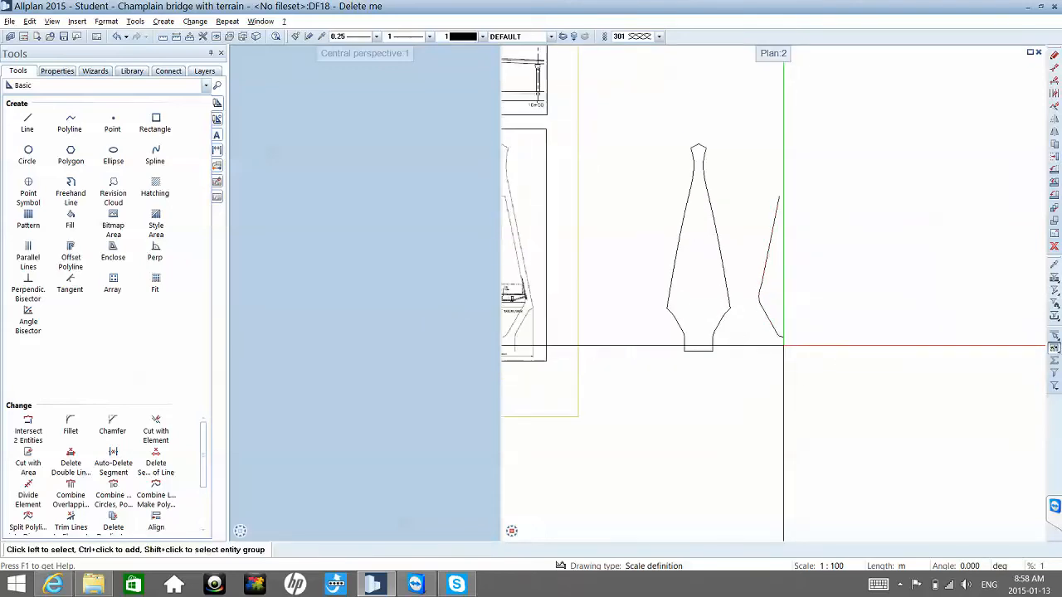
# - Draw a short horizontal line from the half-opening's upper end to the point vertically above its lowest point
pyautogui.click(27, 123)
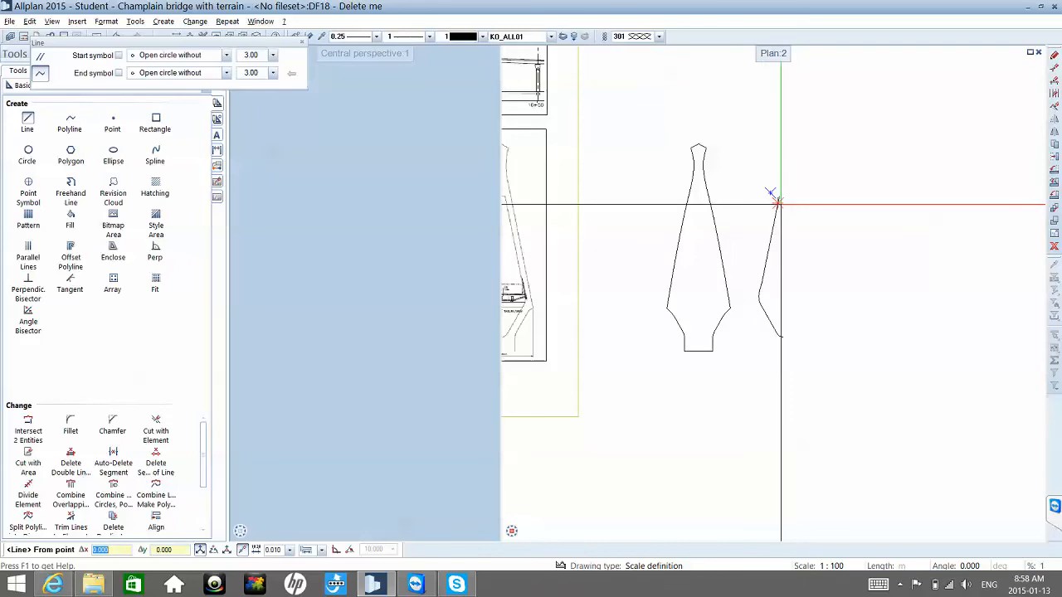
pyautogui.scroll(2, 779, 202)
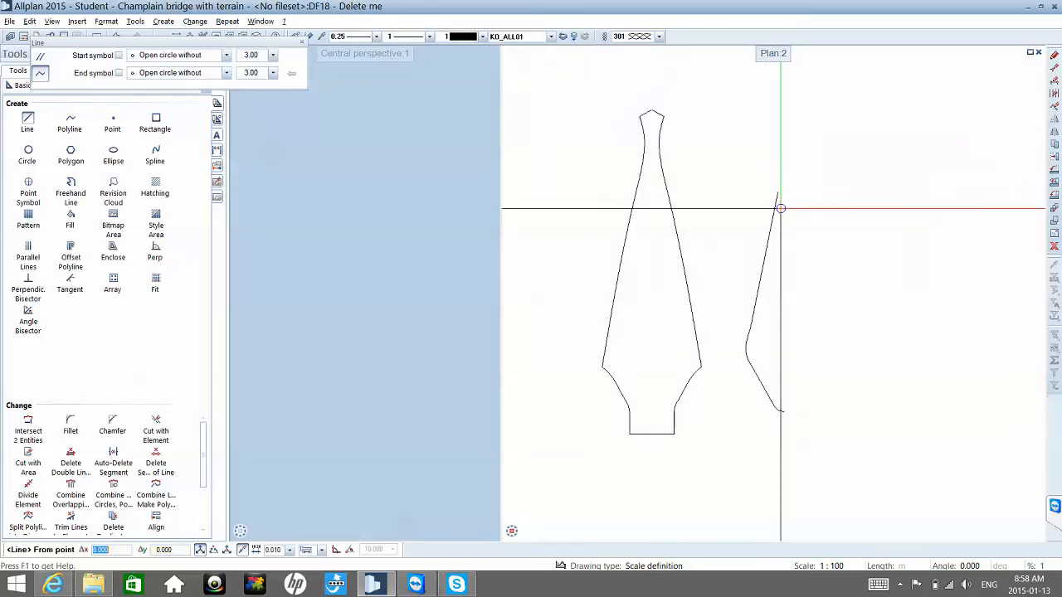
pyautogui.scroll(-1, 777, 236)
pyautogui.moveTo(655, 189); pyautogui.dragTo(880, 189, button='middle')
pyautogui.moveTo(601, 308); pyautogui.dragTo(661, 289, button='middle')
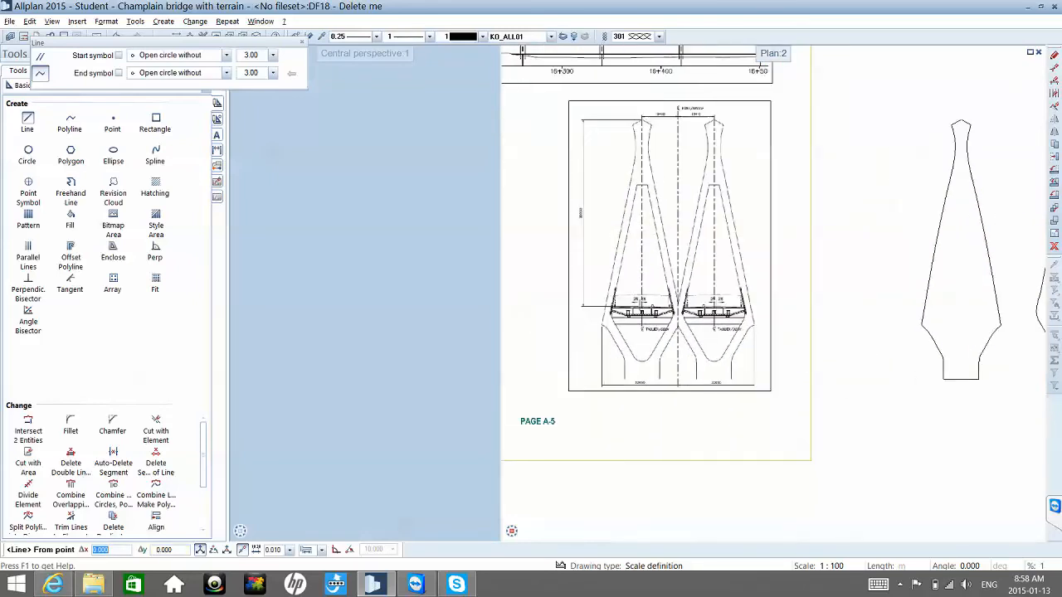
pyautogui.scroll(2, 620, 329)
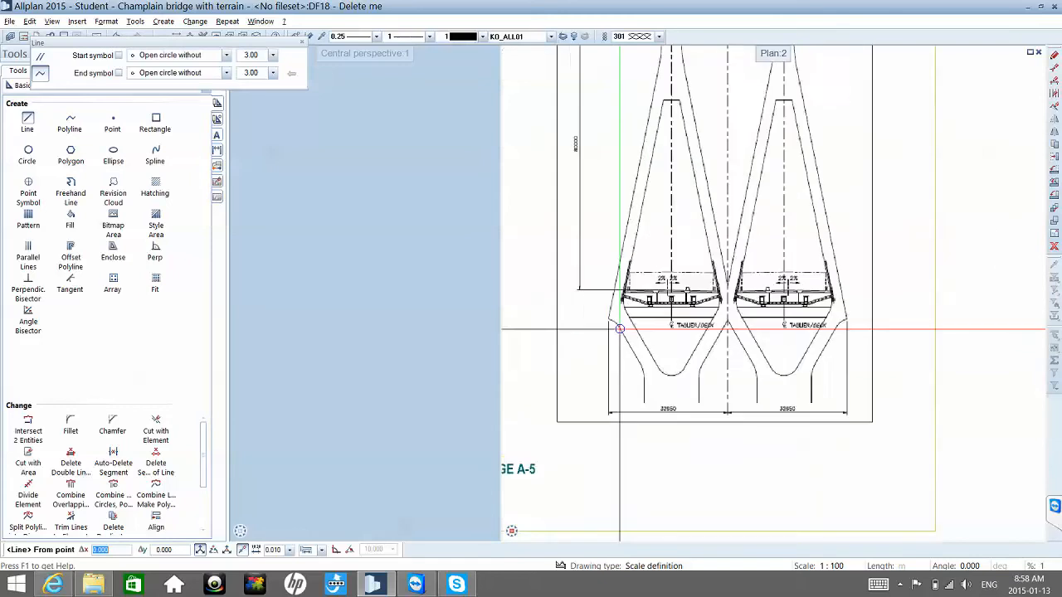
pyautogui.scroll(1, 619, 329)
pyautogui.scroll(1, 586, 306)
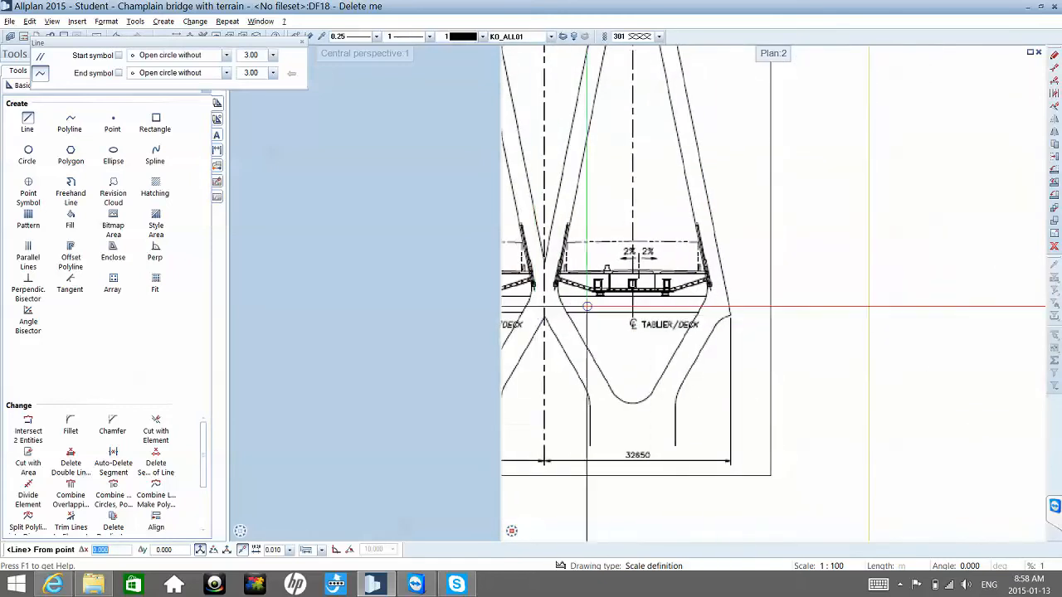
pyautogui.moveTo(1011, 277); pyautogui.dragTo(728, 277, button='middle')
pyautogui.scroll(-1, 728, 278)
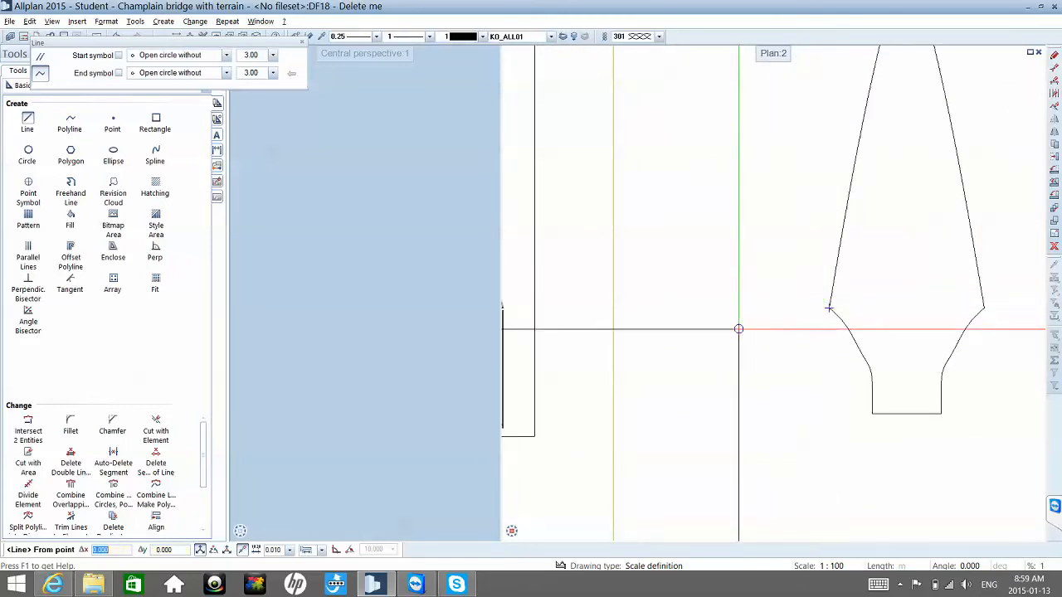
pyautogui.scroll(-3, 778, 336)
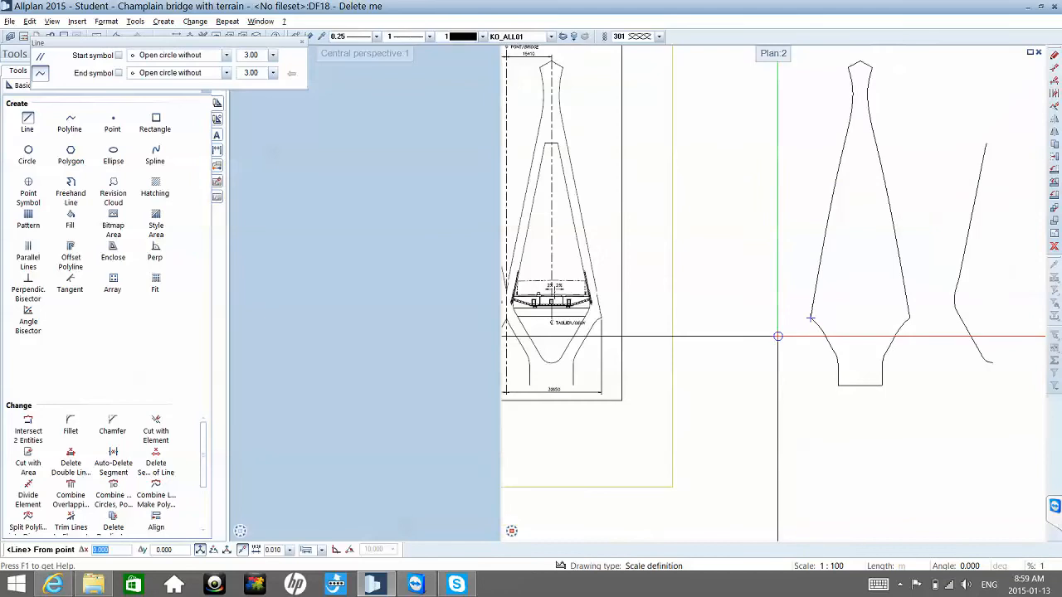
pyautogui.moveTo(777, 336); pyautogui.dragTo(693, 308, button='middle')
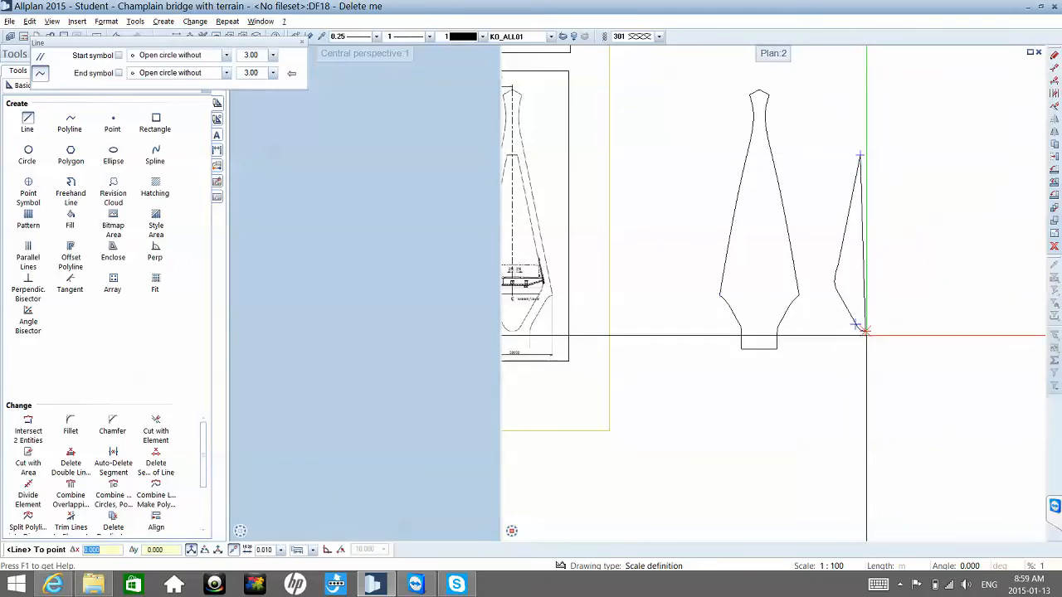
pyautogui.scroll(4, 863, 184)
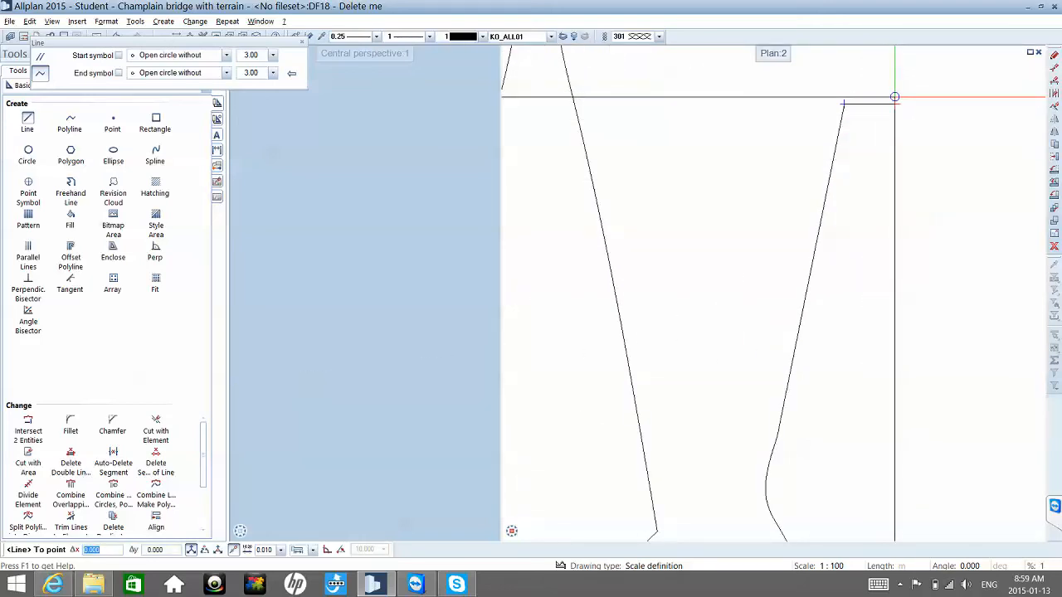
pyautogui.scroll(-2, 854, 91)
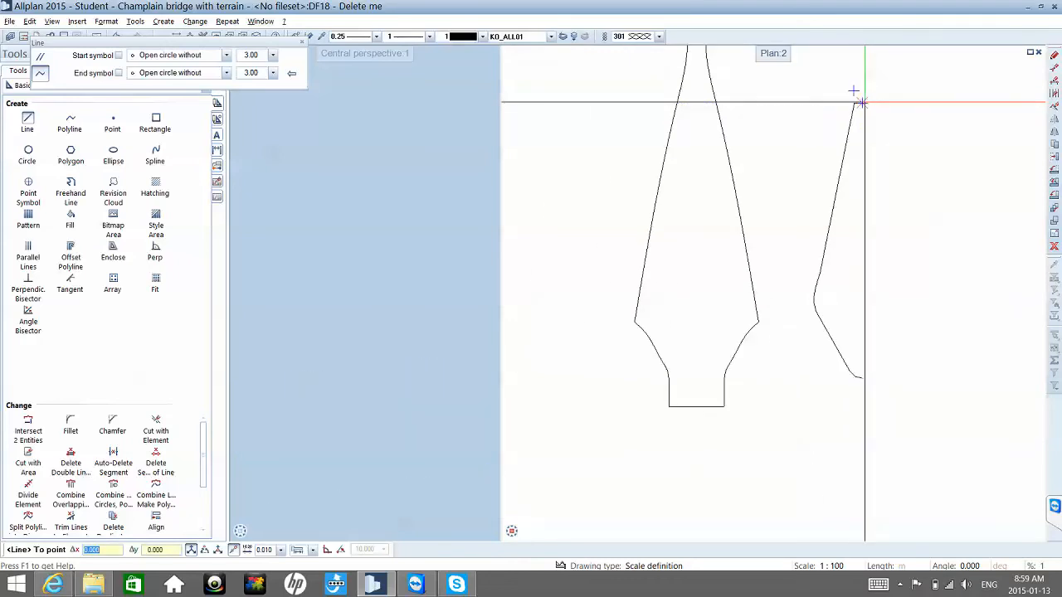
pyautogui.press('Escape')
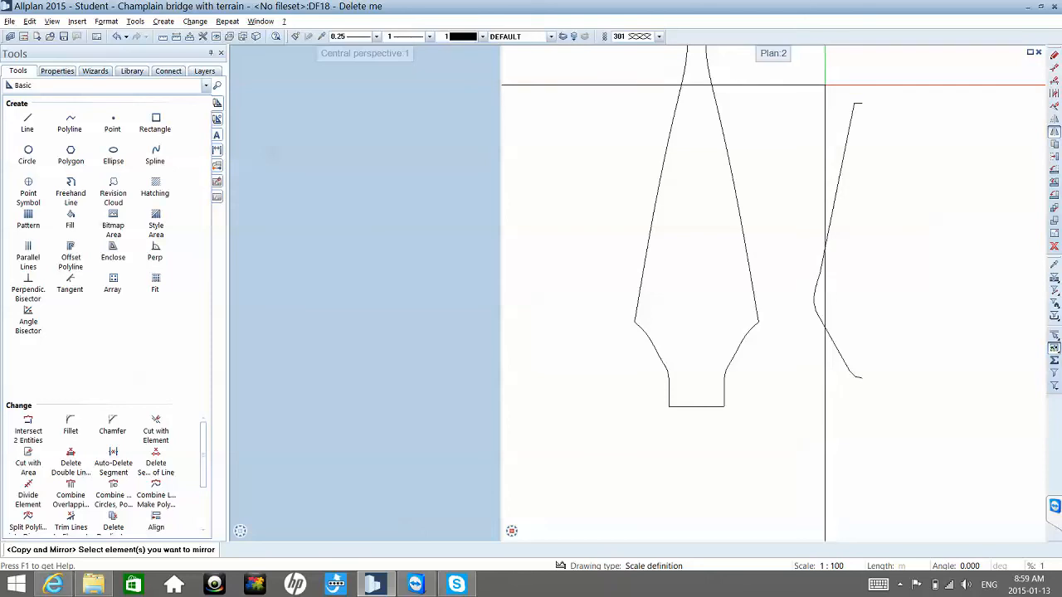
# - Copy and mirror the half-opening about the vertical axis through the free end of its short top line
pyautogui.moveTo(800, 85); pyautogui.dragTo(892, 535)
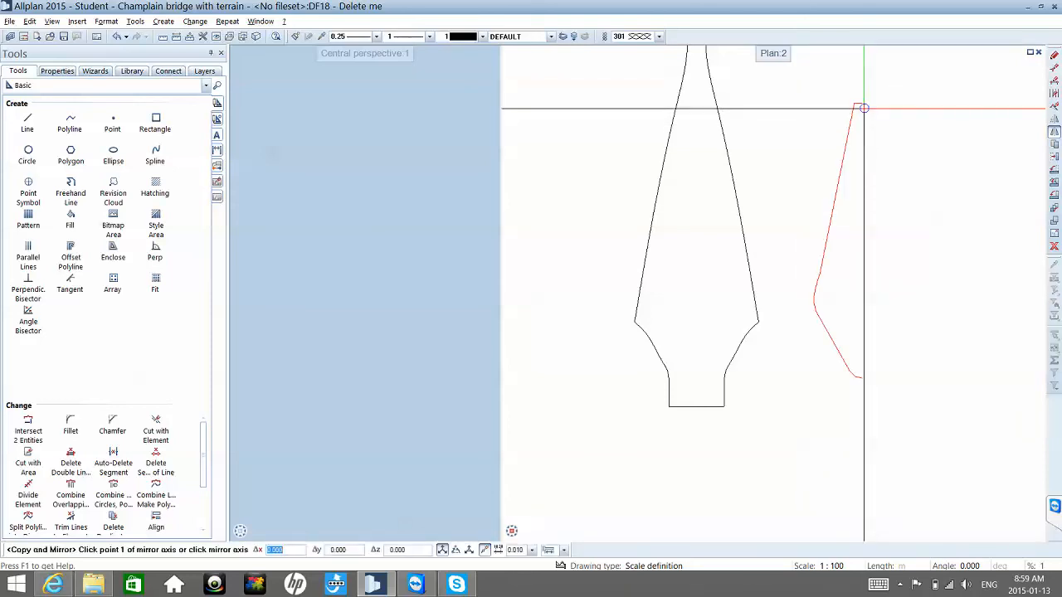
pyautogui.click(862, 101)
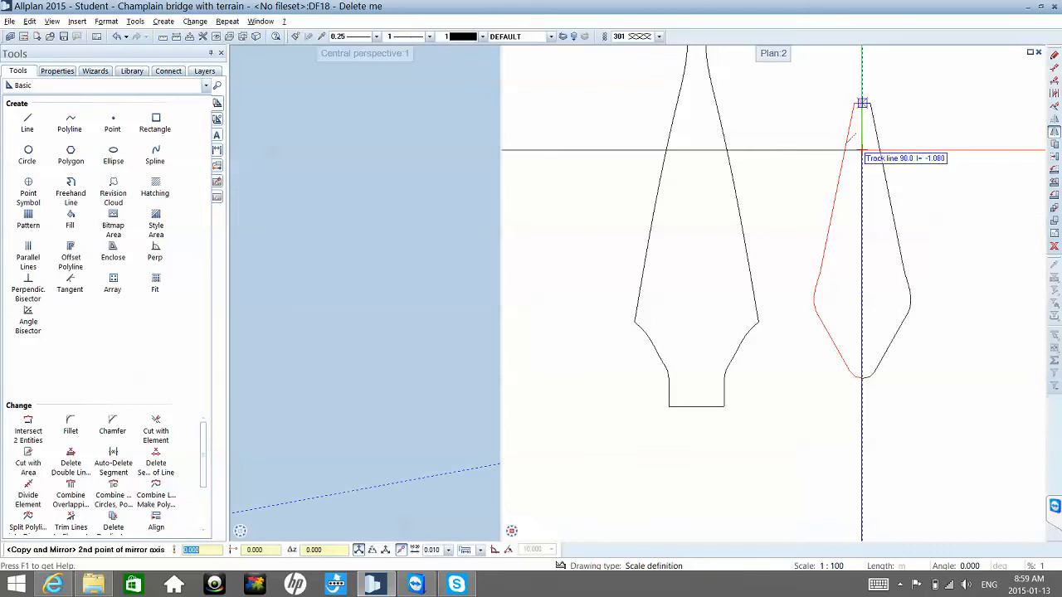
pyautogui.click(862, 151)
pyautogui.press('Escape')
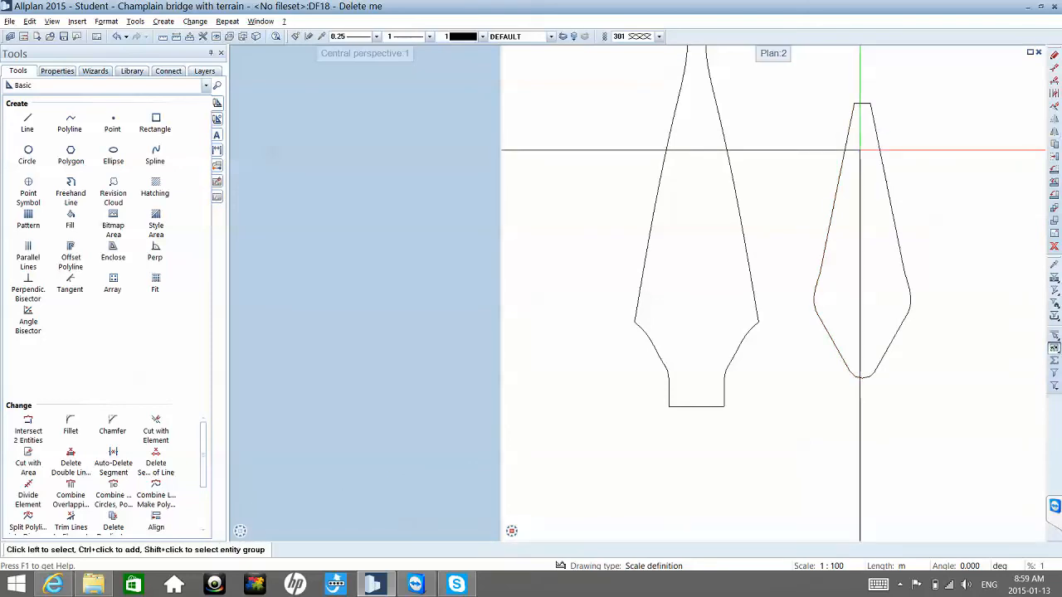
pyautogui.press('m')
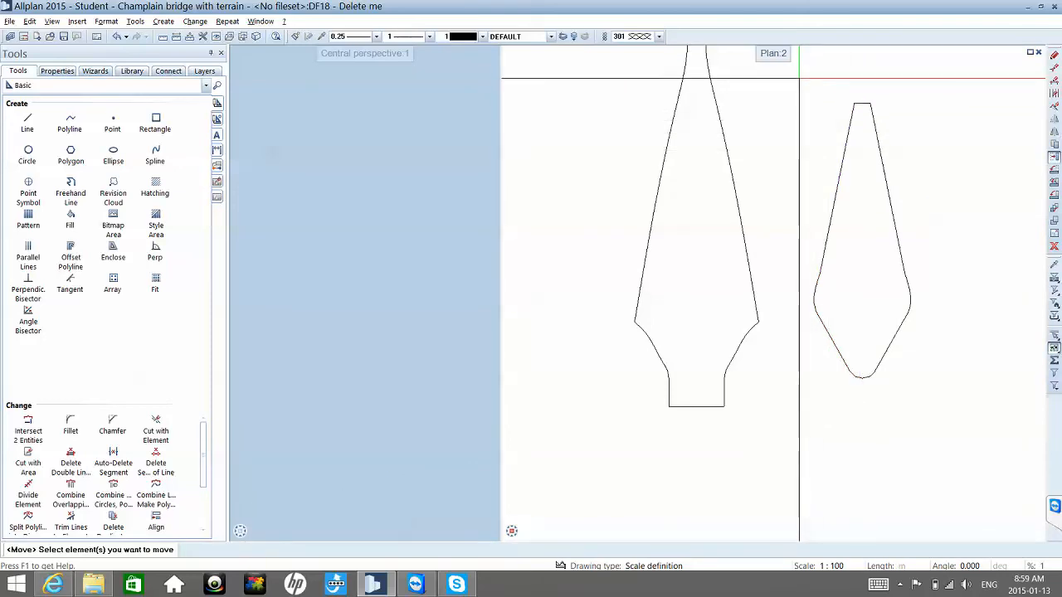
pyautogui.moveTo(799, 79); pyautogui.dragTo(919, 460)
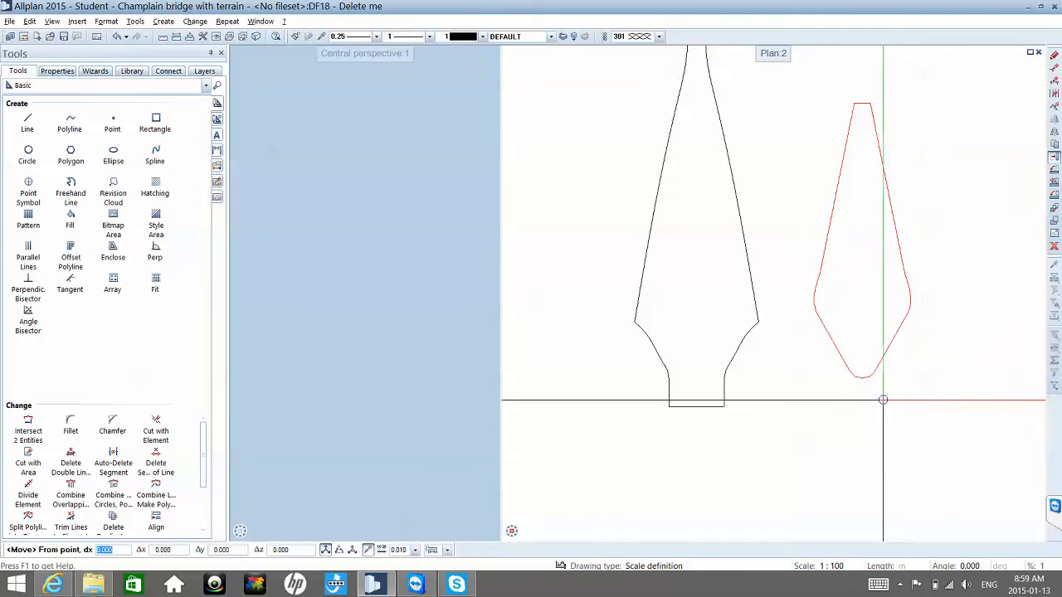
pyautogui.scroll(3, 856, 360)
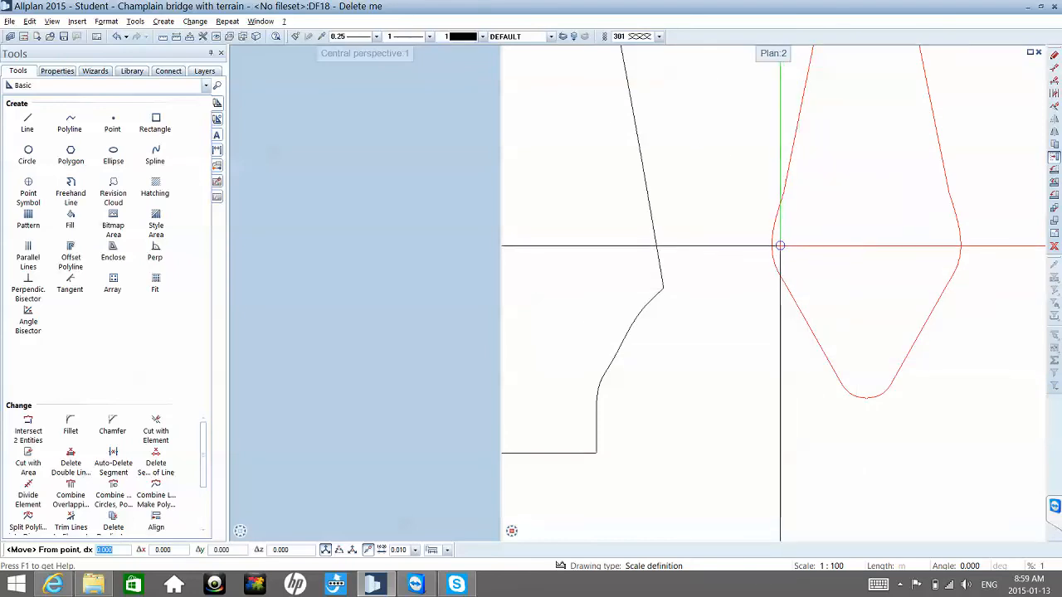
pyautogui.rightClick(774, 247)
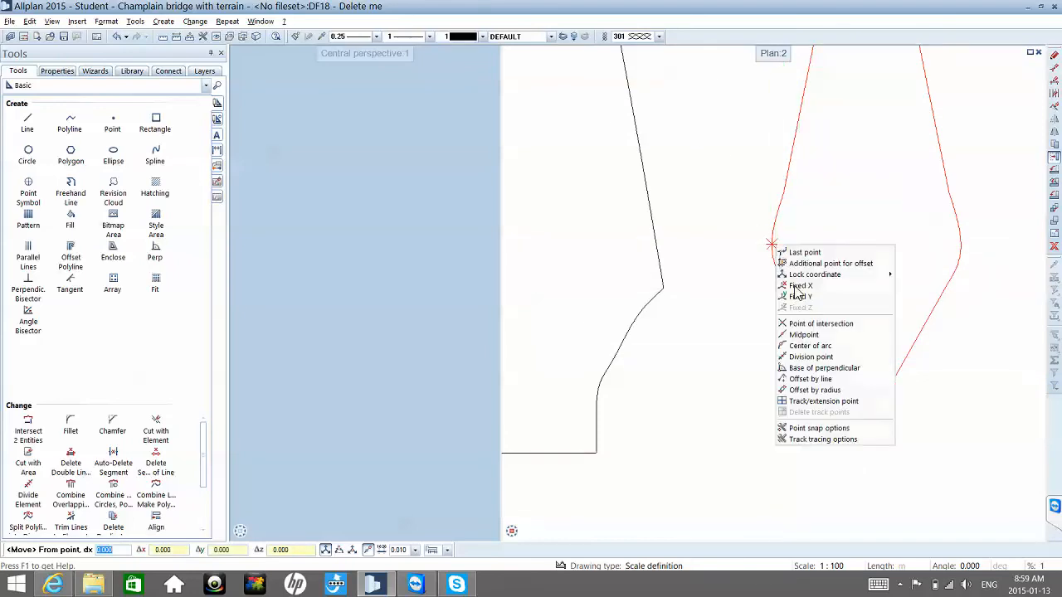
pyautogui.click(822, 336)
pyautogui.click(825, 337)
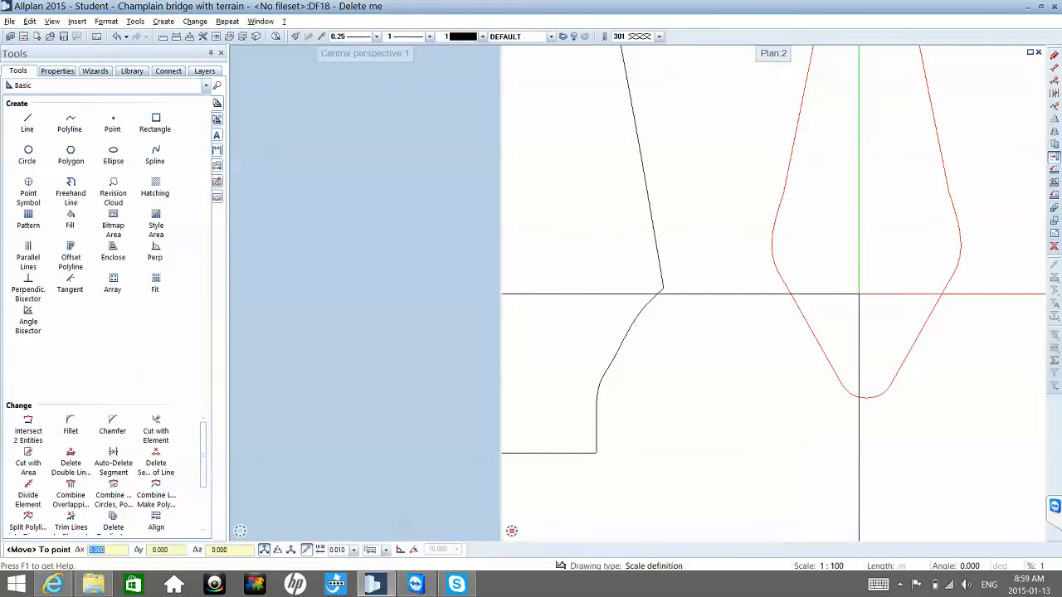
pyautogui.click(927, 244)
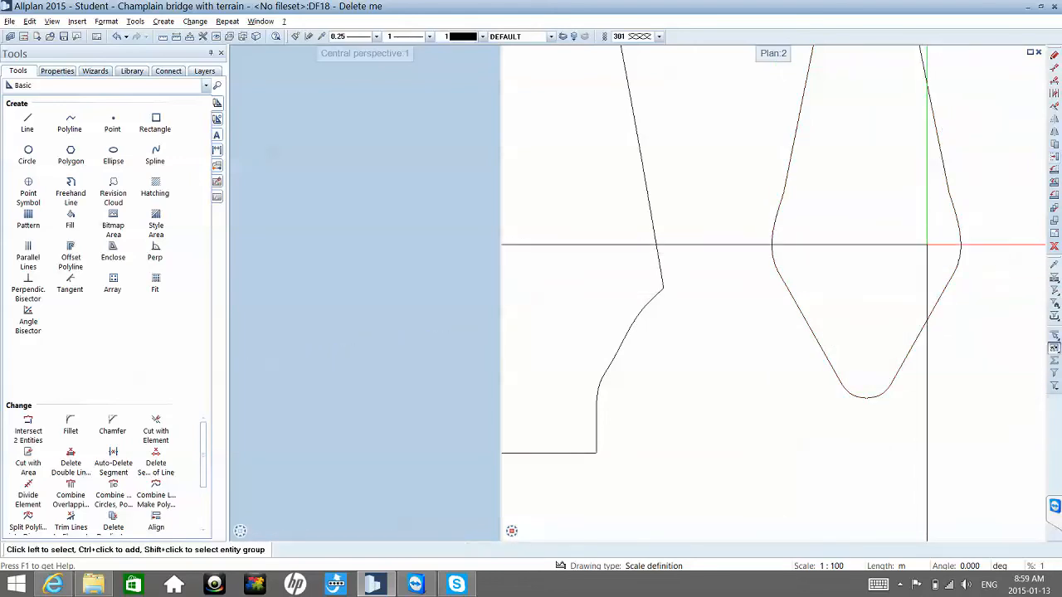
pyautogui.scroll(-2, 851, 249)
pyautogui.scroll(-5, 850, 249)
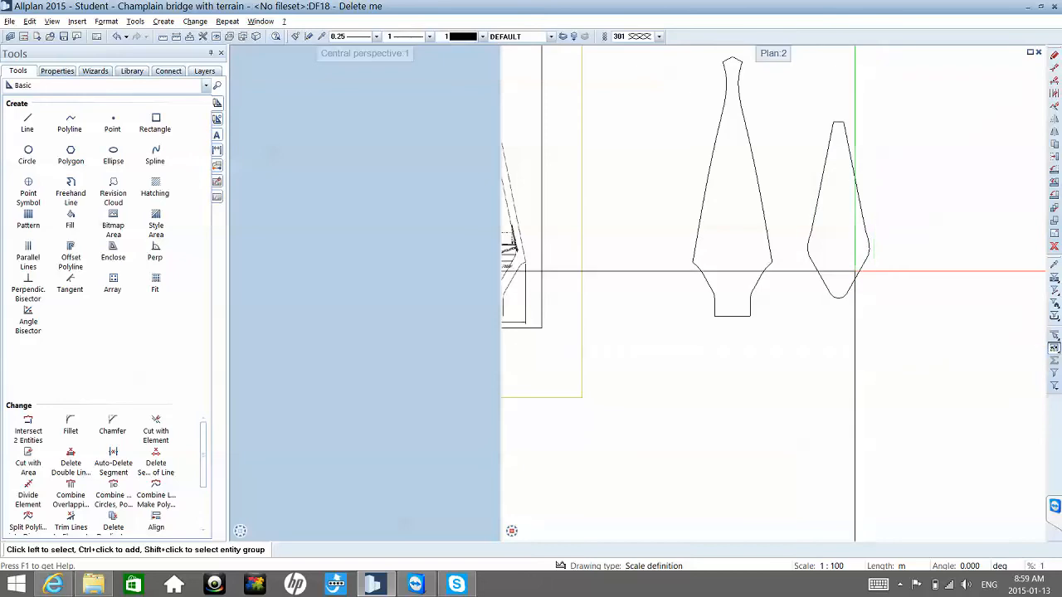
# - Try to move the completed opening, taking a midpoint on its lower-left sloping edge as the base point
pyautogui.moveTo(874, 347); pyautogui.dragTo(790, 83)
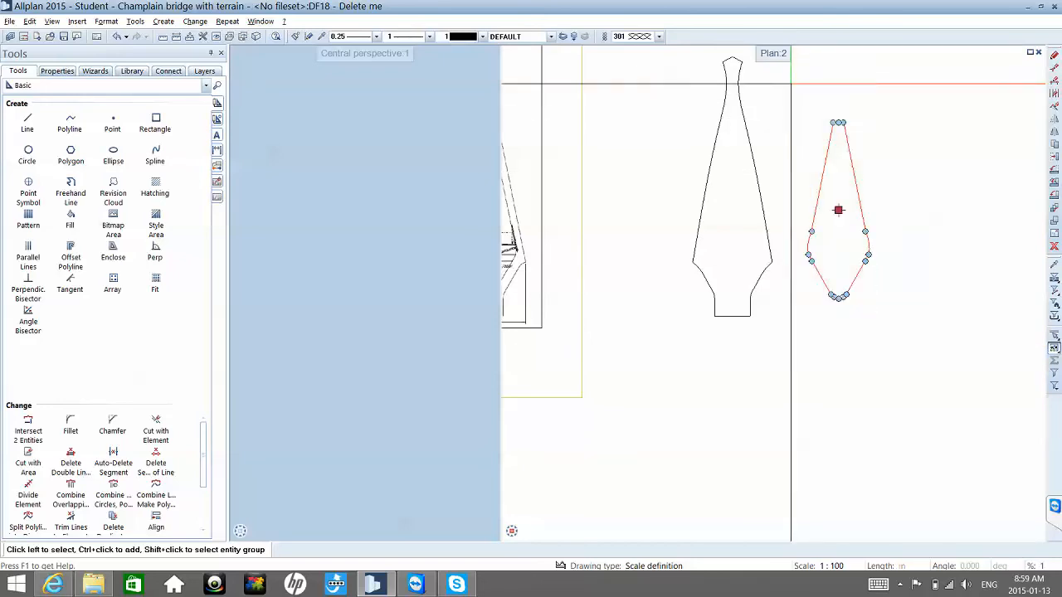
pyautogui.click(1055, 157)
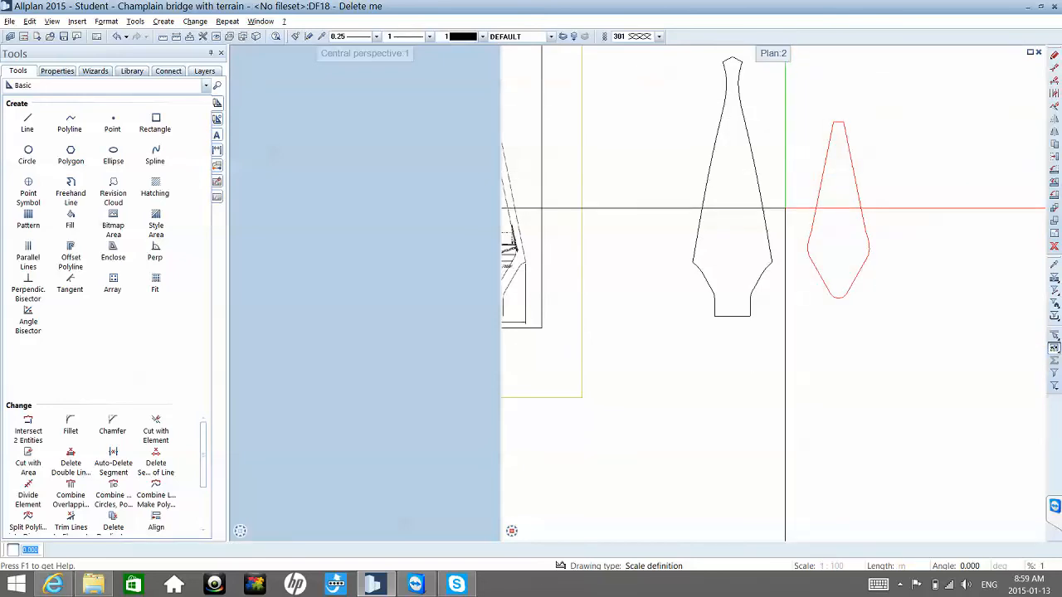
pyautogui.scroll(5, 809, 240)
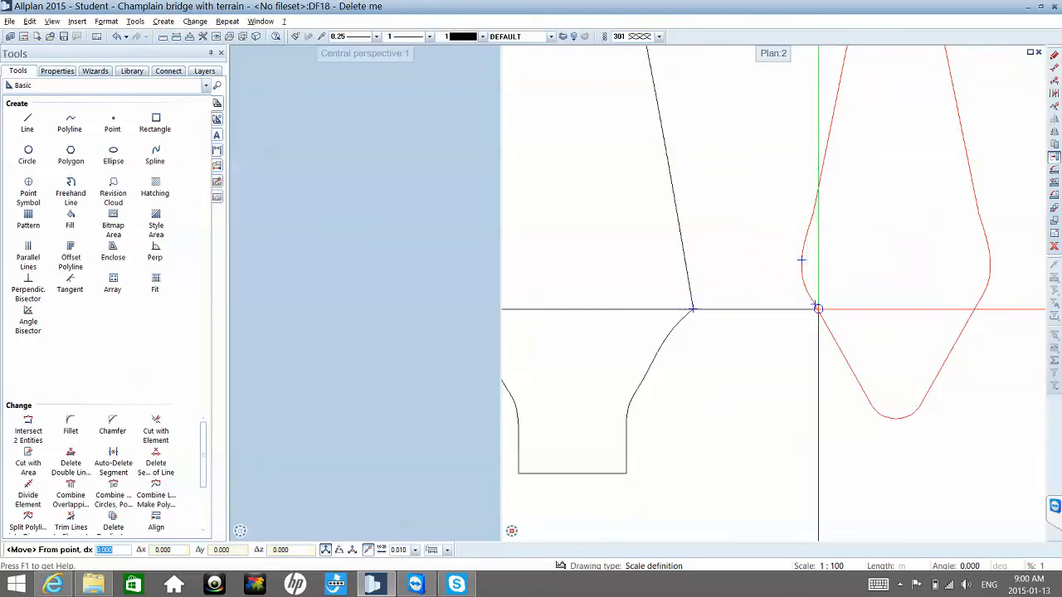
pyautogui.scroll(3, 818, 309)
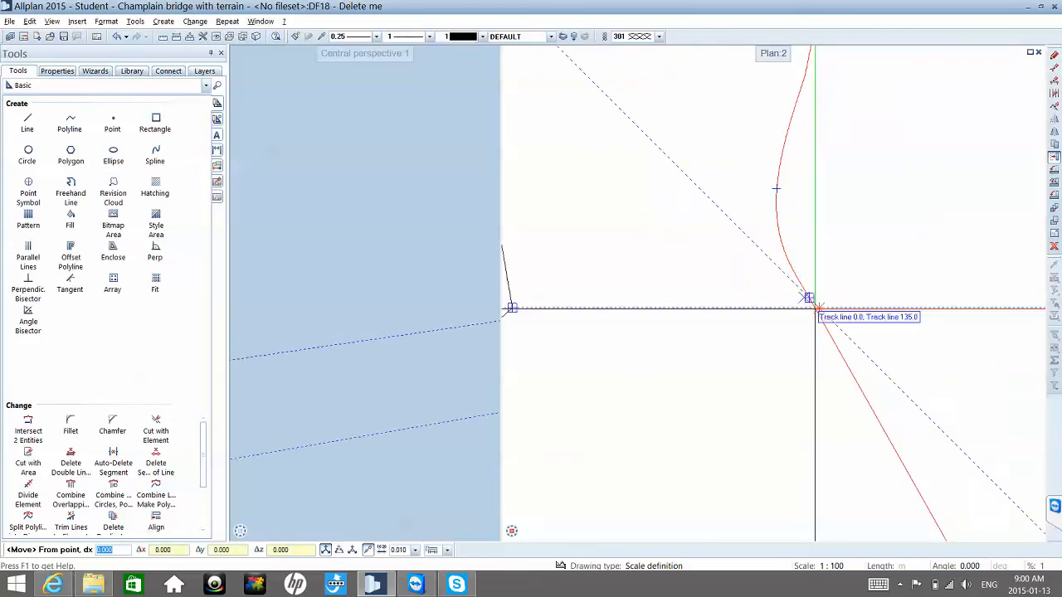
pyautogui.rightClick(816, 313)
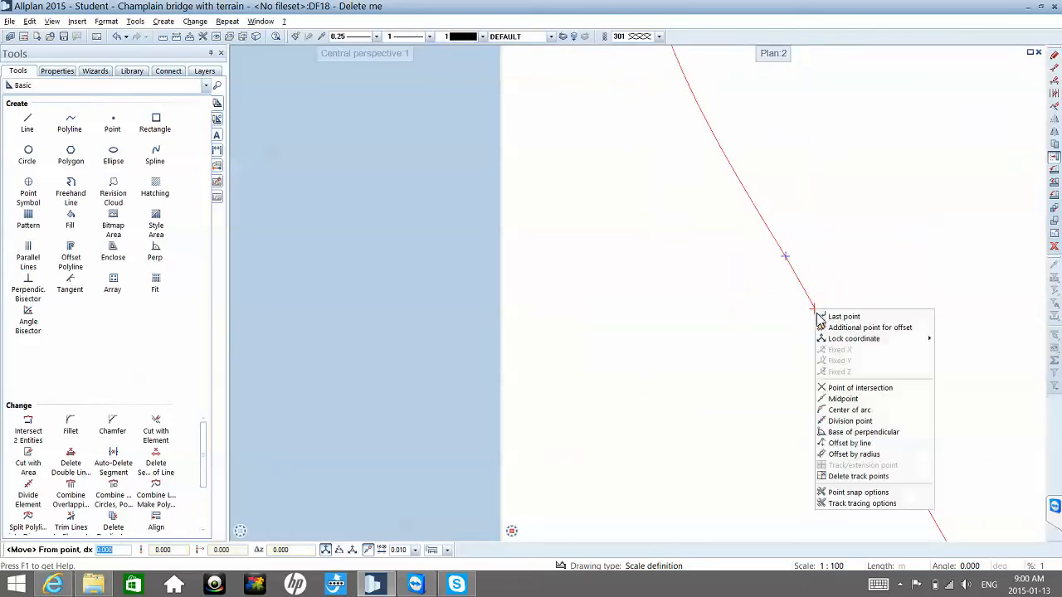
pyautogui.click(844, 399)
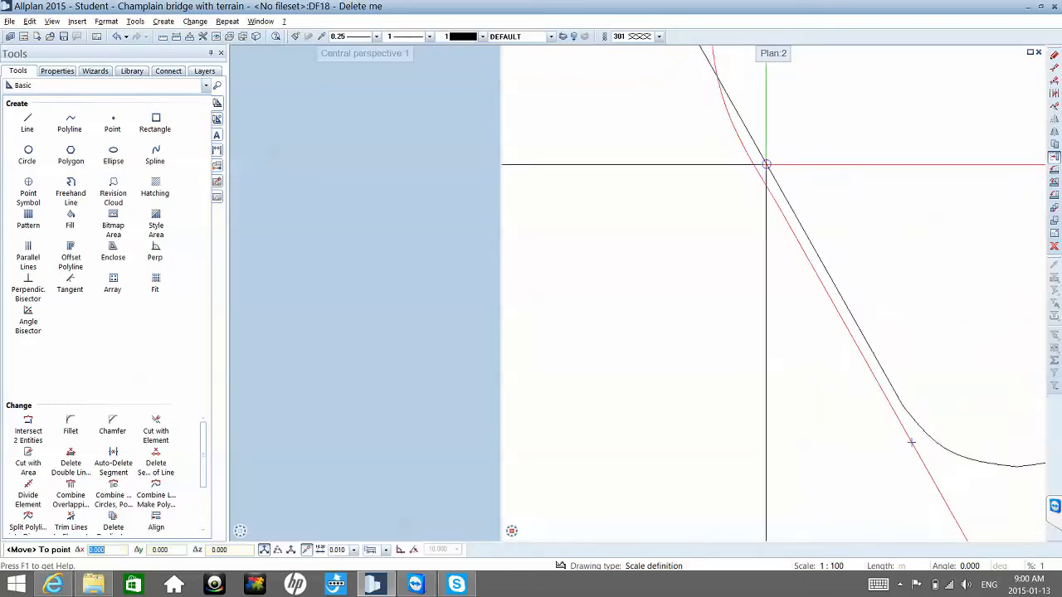
pyautogui.scroll(-3, 764, 172)
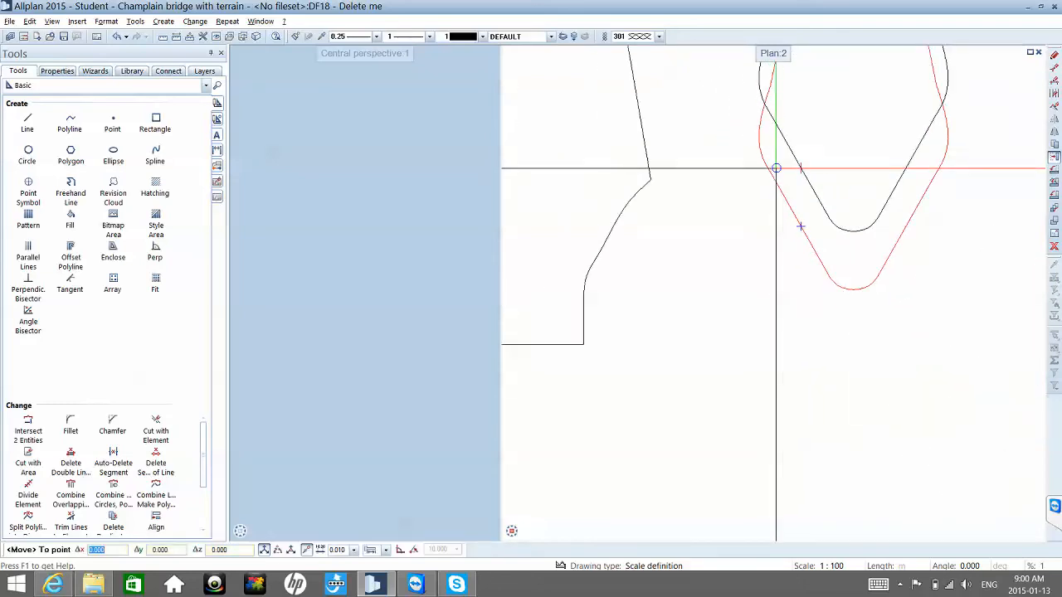
pyautogui.scroll(1, 836, 226)
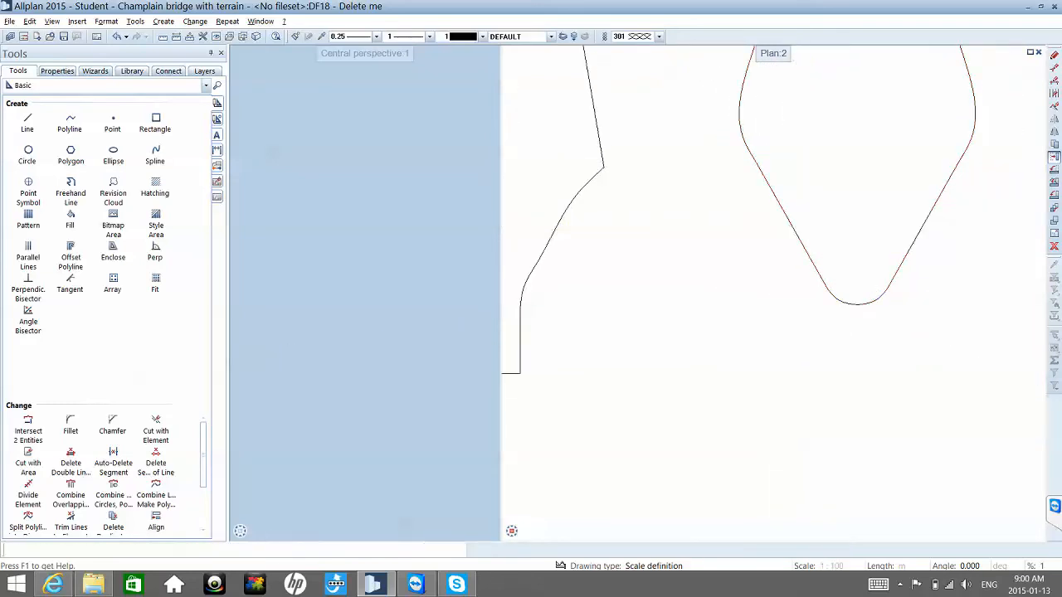
# - Move the full opening by its lowest point horizontally into the pylon outline, aligning it with the midpoint of the outline's base
pyautogui.click(837, 230)
pyautogui.press('m')
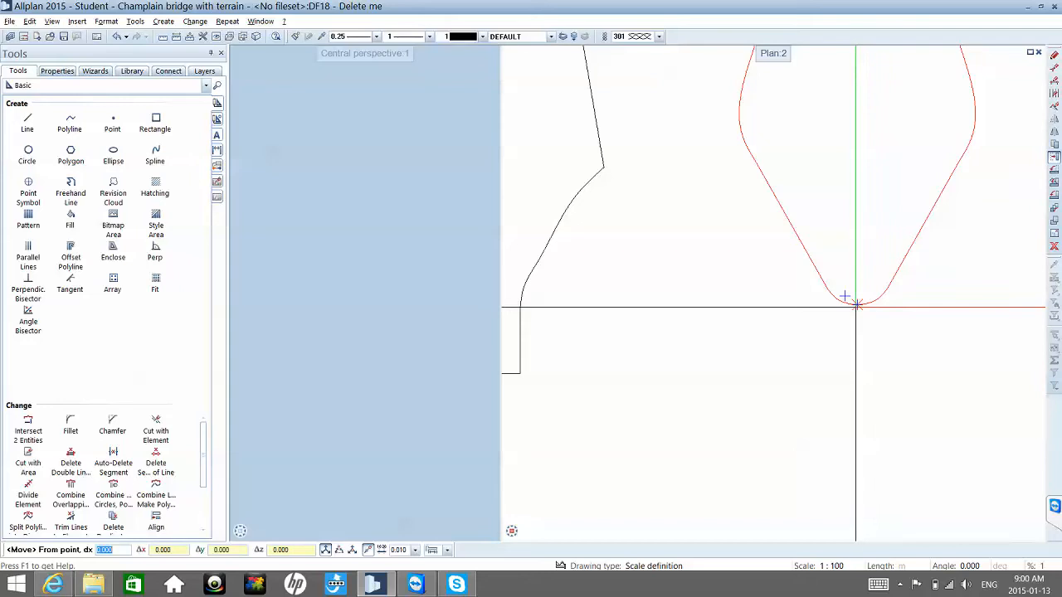
pyautogui.click(856, 303)
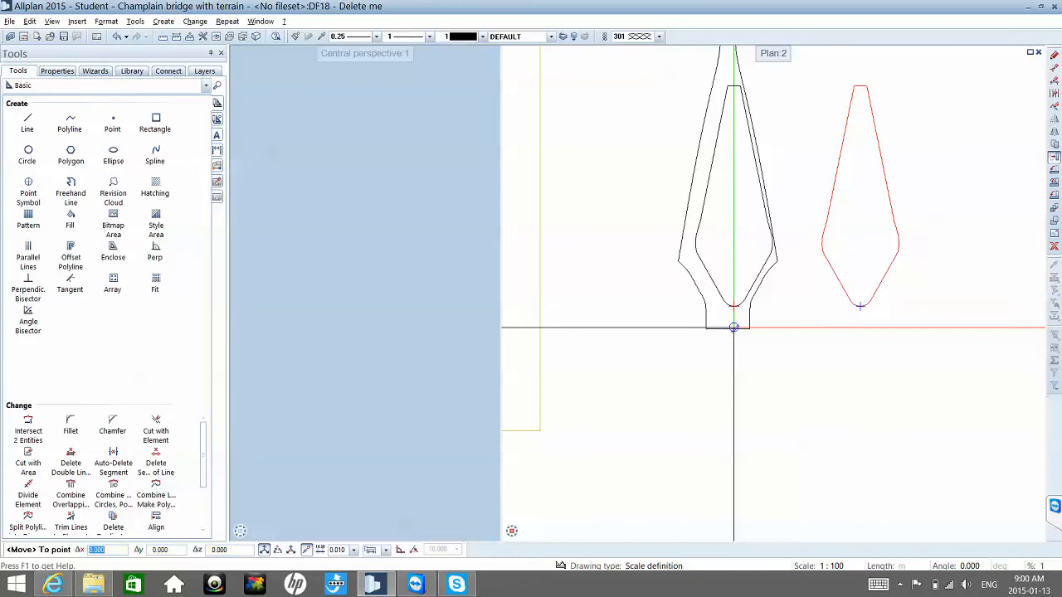
pyautogui.click(732, 328)
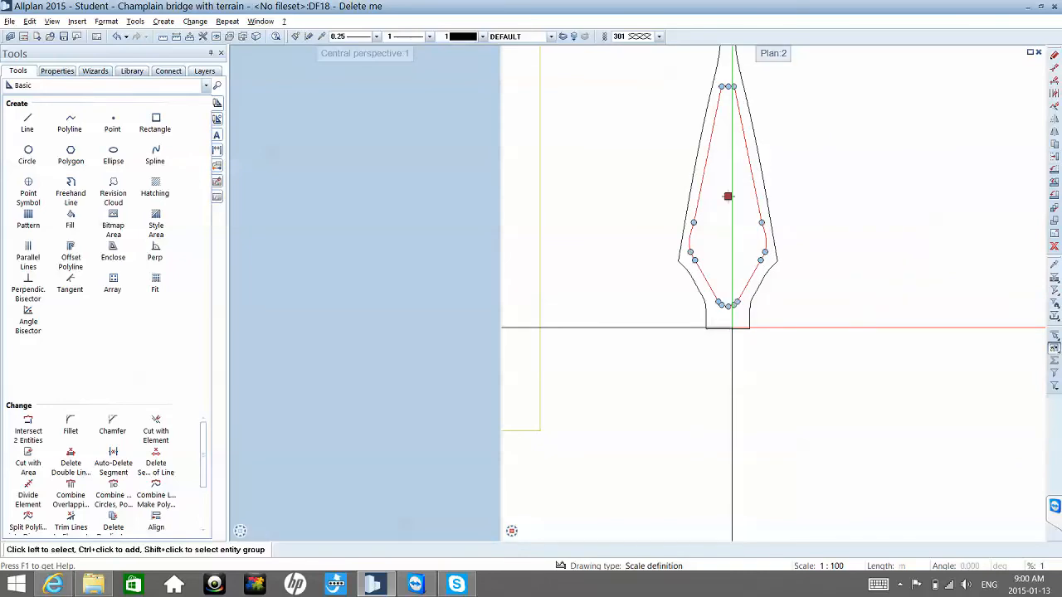
pyautogui.press('Escape')
pyautogui.scroll(-1, 741, 285)
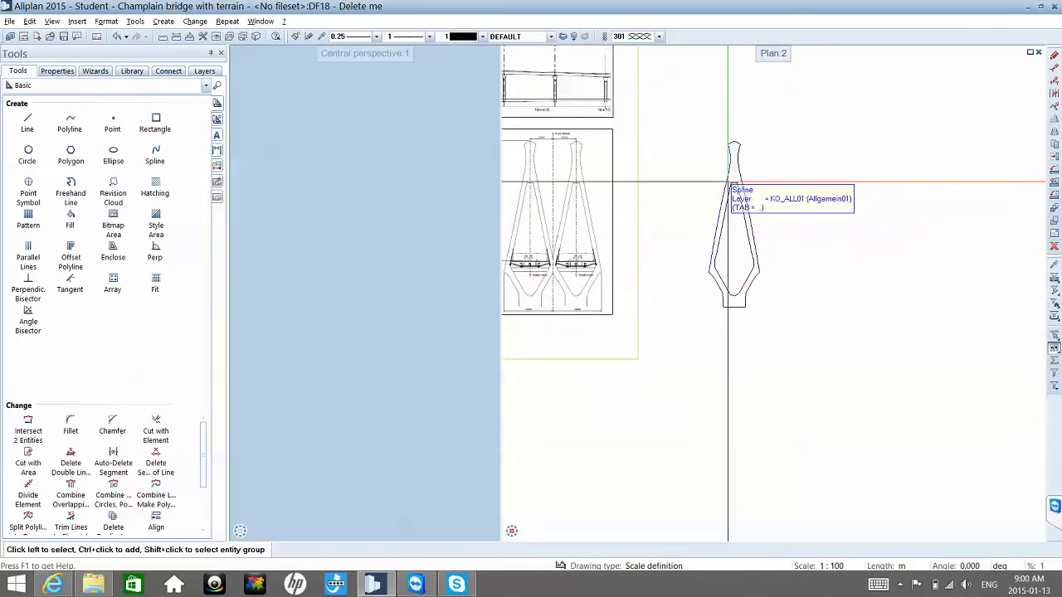
pyautogui.scroll(1, 723, 189)
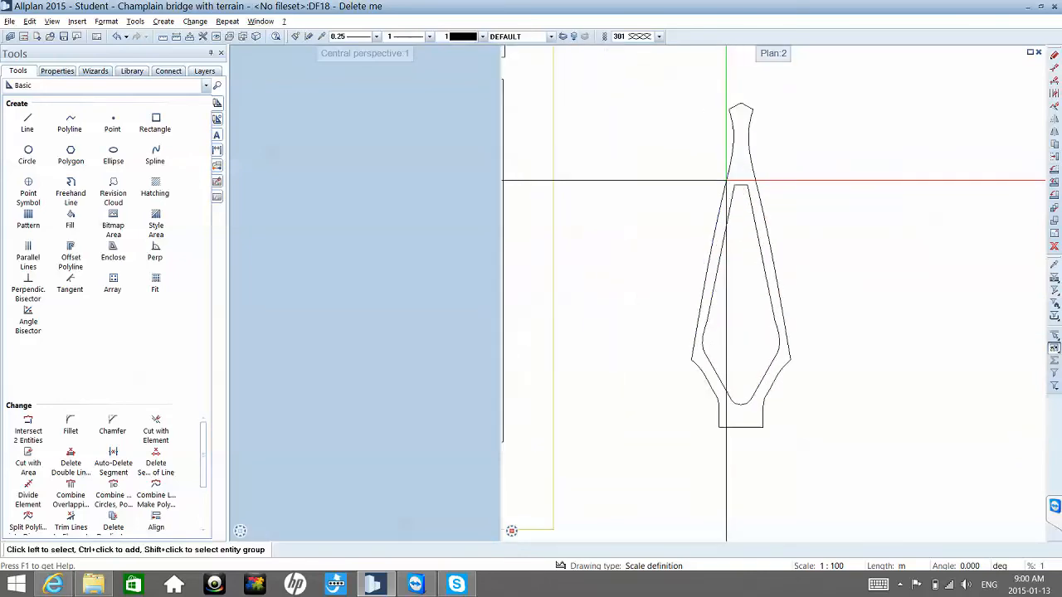
# - Convert the pylon outline and its inner opening from 2D elements to 3D lines
pyautogui.click(116, 87)
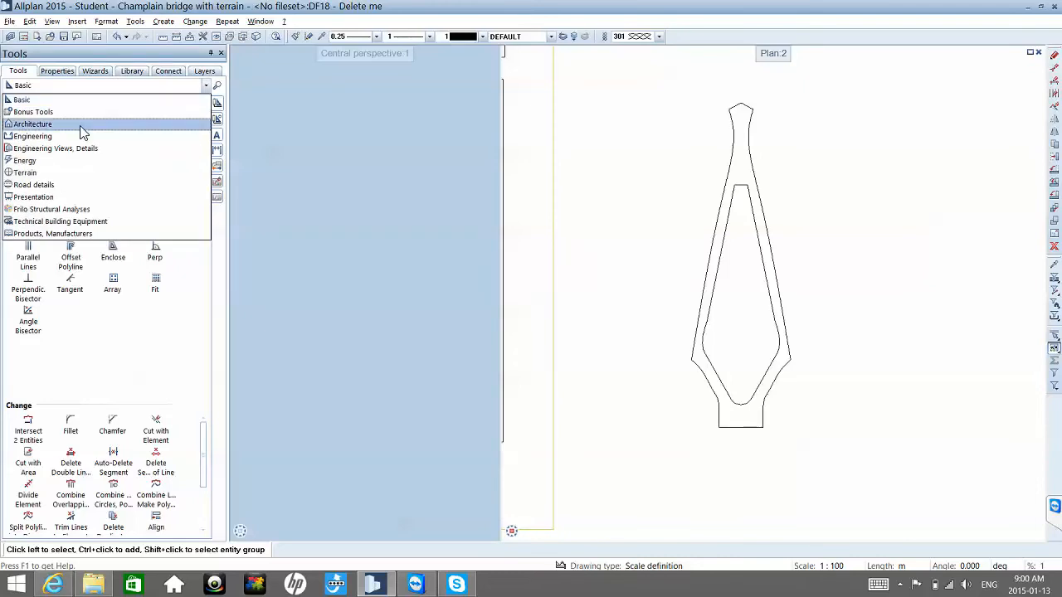
pyautogui.click(78, 112)
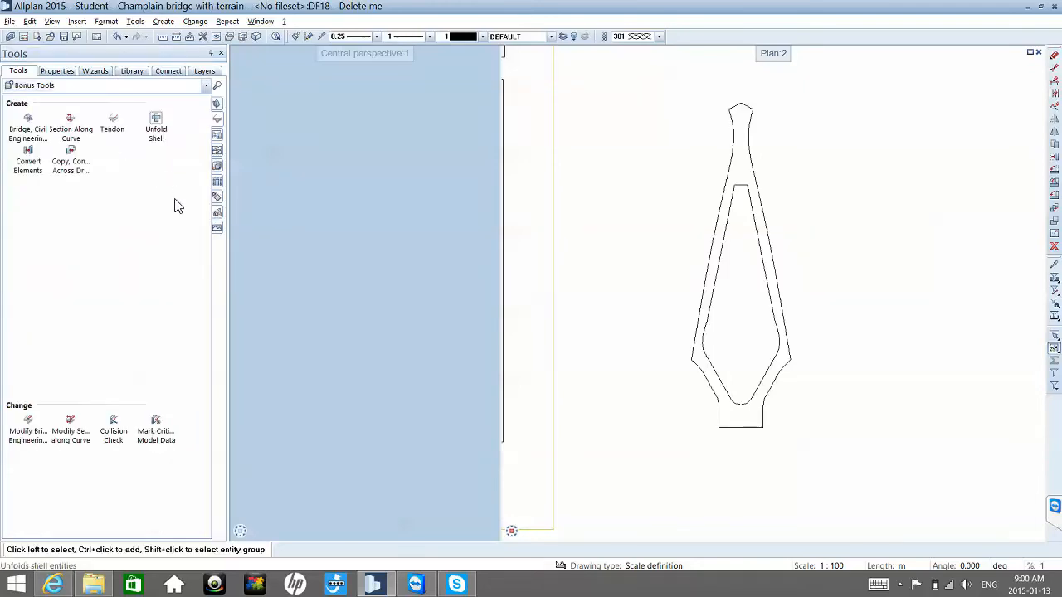
pyautogui.click(217, 106)
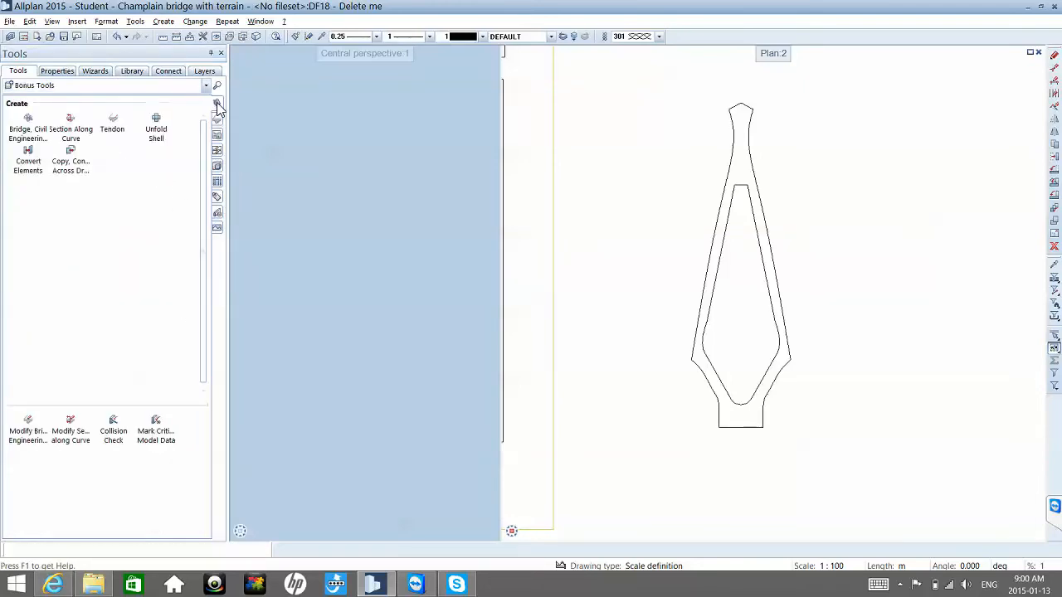
pyautogui.click(157, 356)
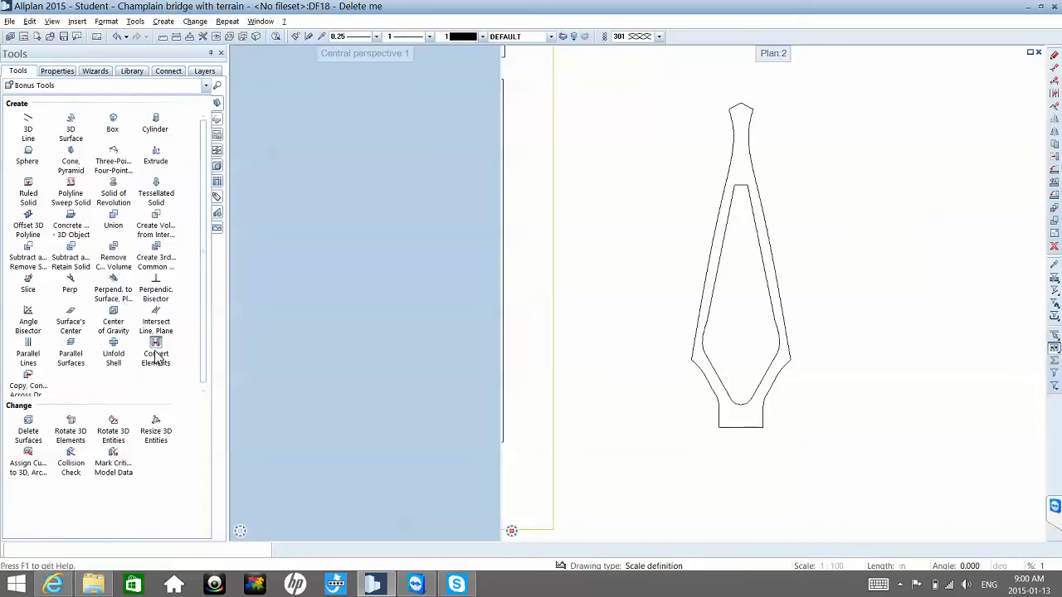
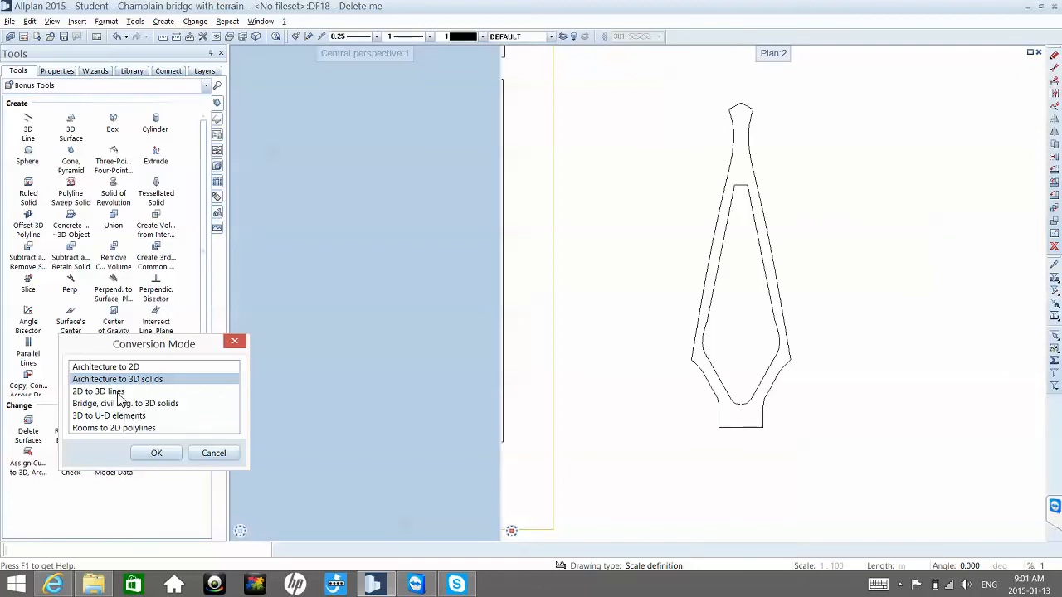
pyautogui.doubleClick(119, 403)
pyautogui.click(547, 321)
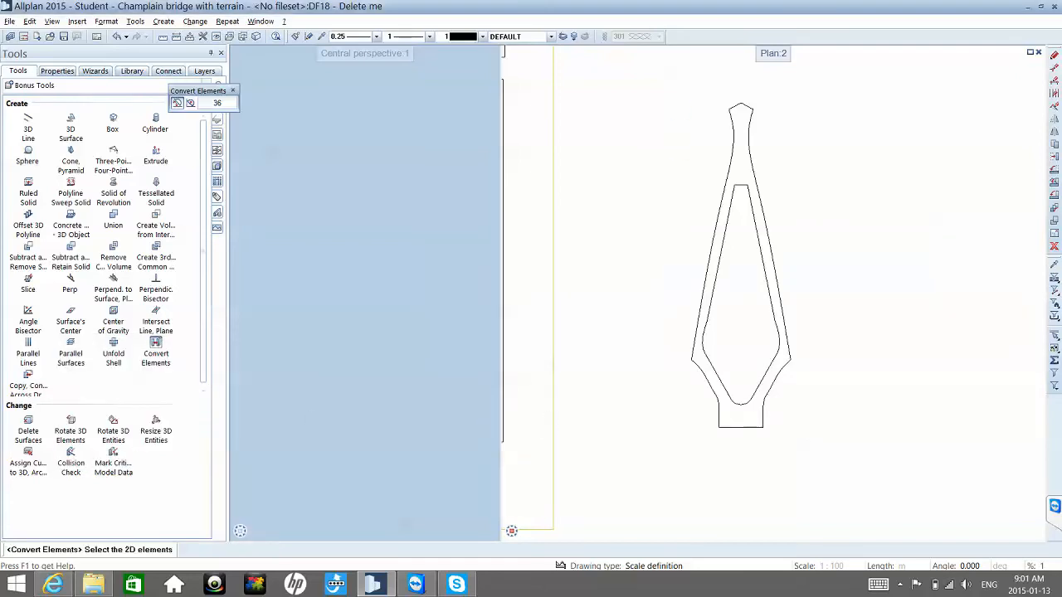
pyautogui.moveTo(733, 221); pyautogui.dragTo(859, 279)
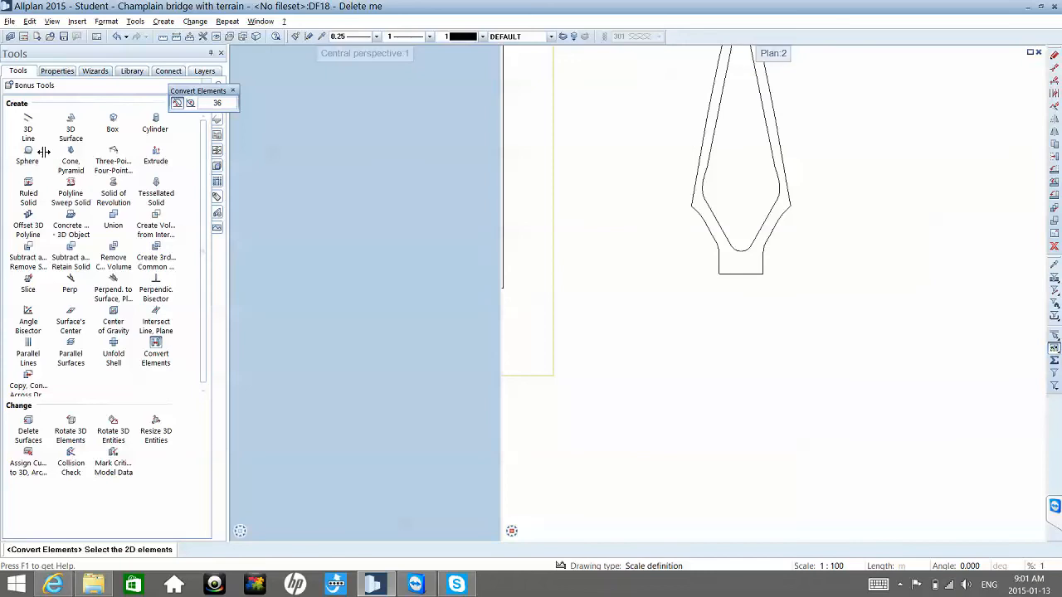
# - Create a 3D surface from the pylon's existing 3D lines and show it in the front left, southwest isometric view
pyautogui.click(70, 126)
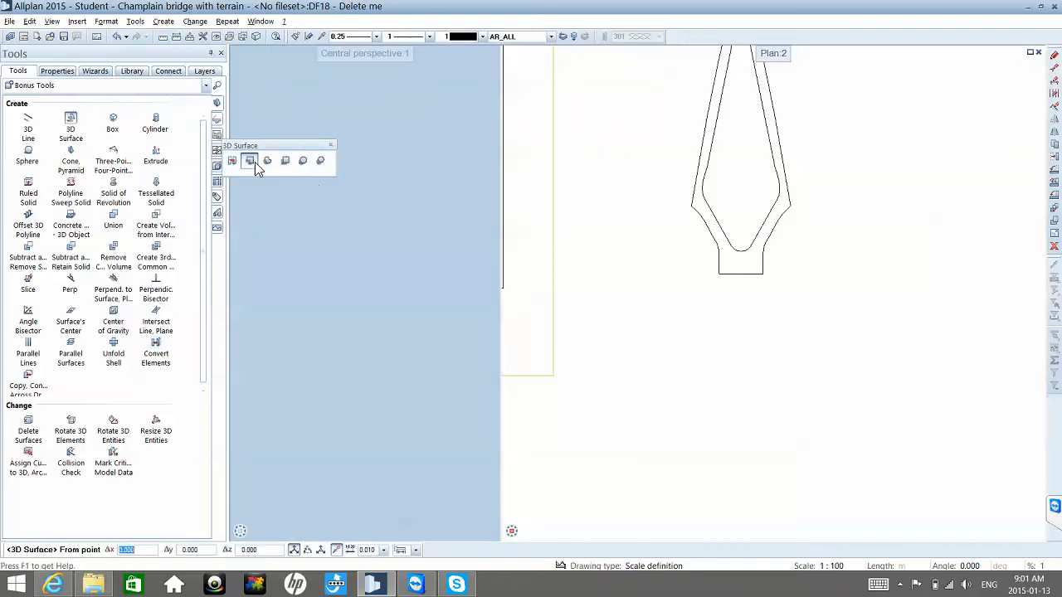
pyautogui.click(233, 162)
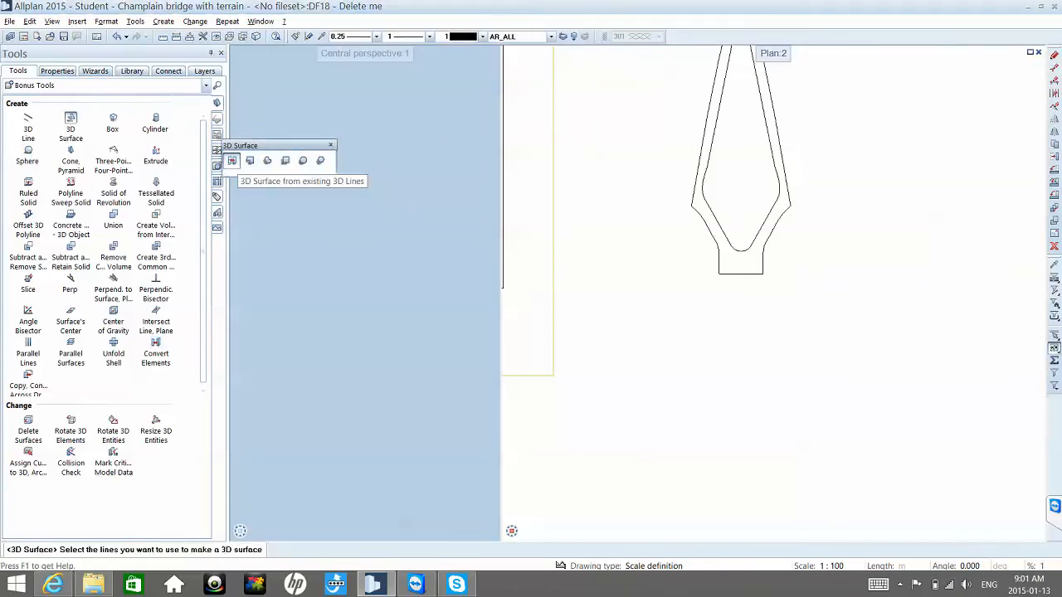
pyautogui.click(765, 253)
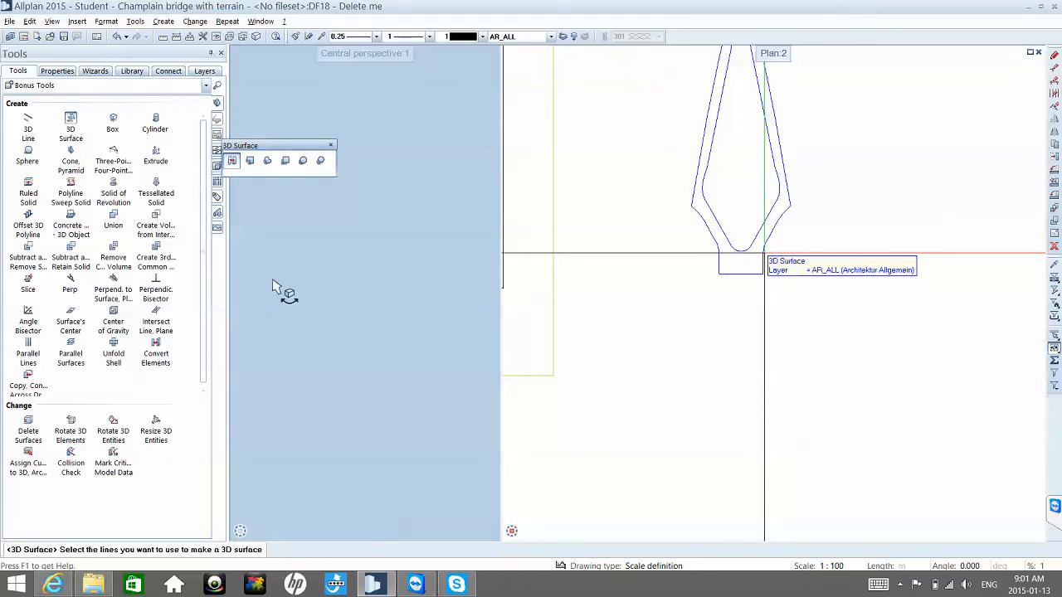
pyautogui.moveTo(276, 286); pyautogui.dragTo(402, 74)
pyautogui.press('Escape')
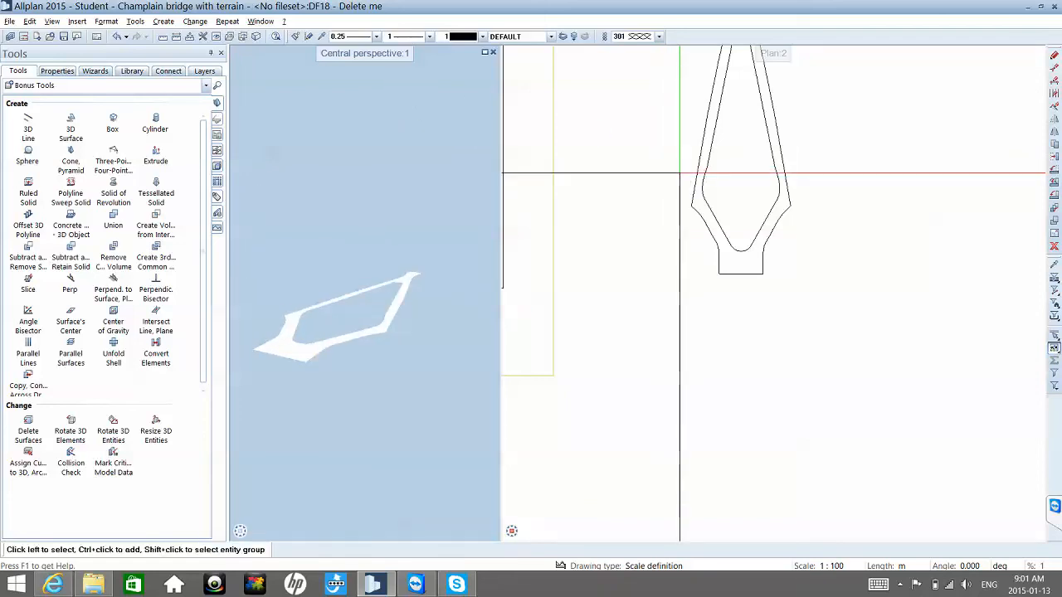
pyautogui.click(697, 172)
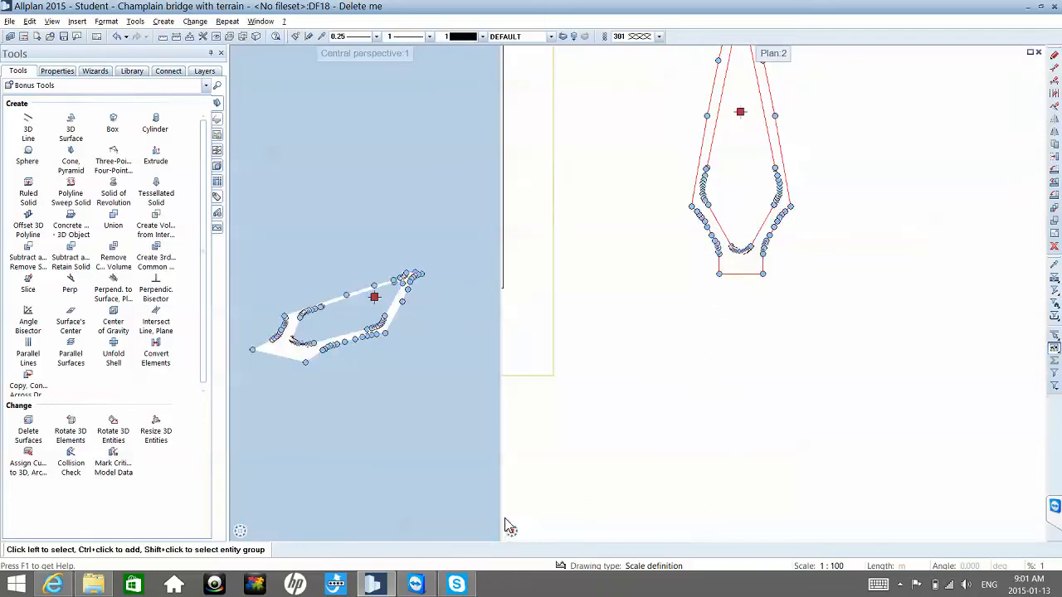
pyautogui.press('Escape')
pyautogui.moveTo(511, 535)
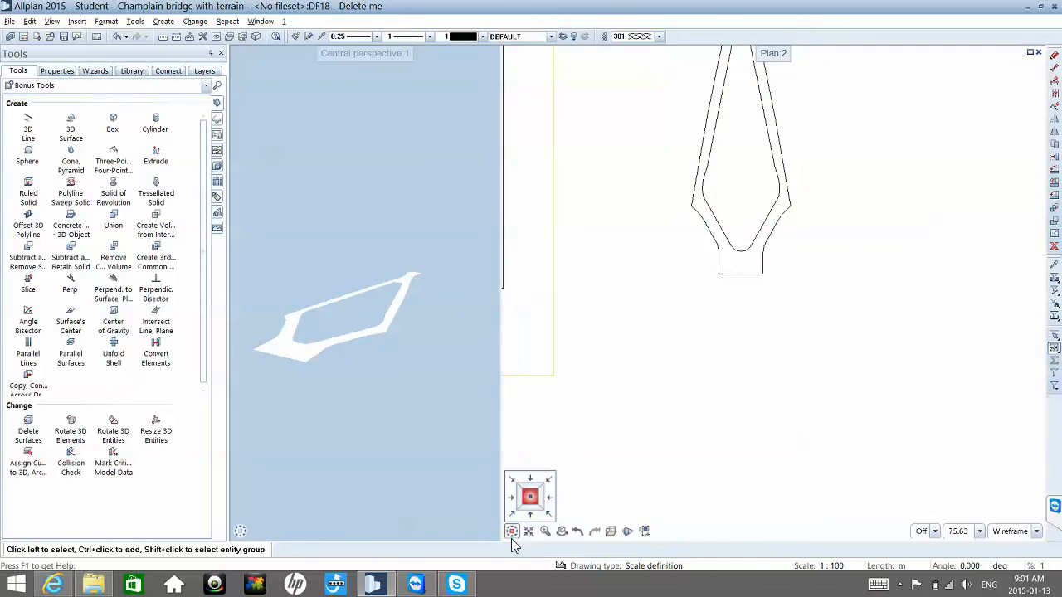
pyautogui.click(512, 516)
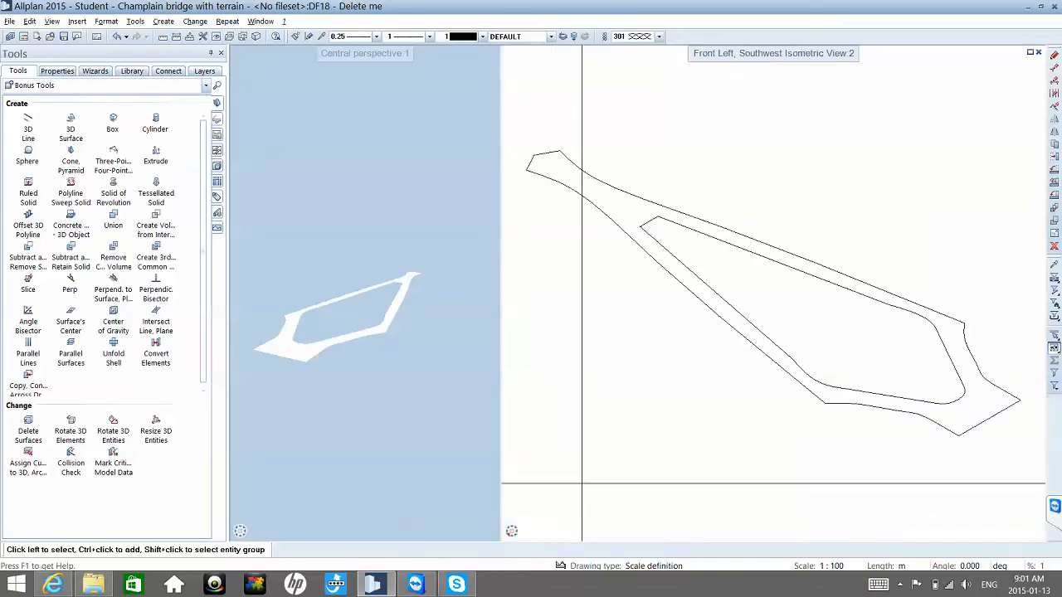
pyautogui.click(28, 128)
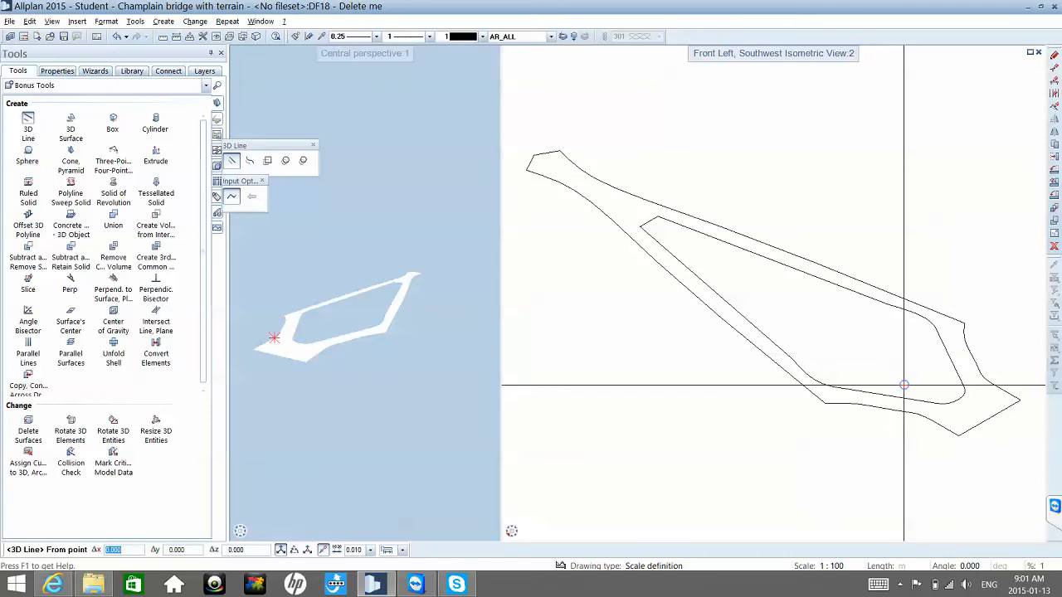
pyautogui.click(949, 422)
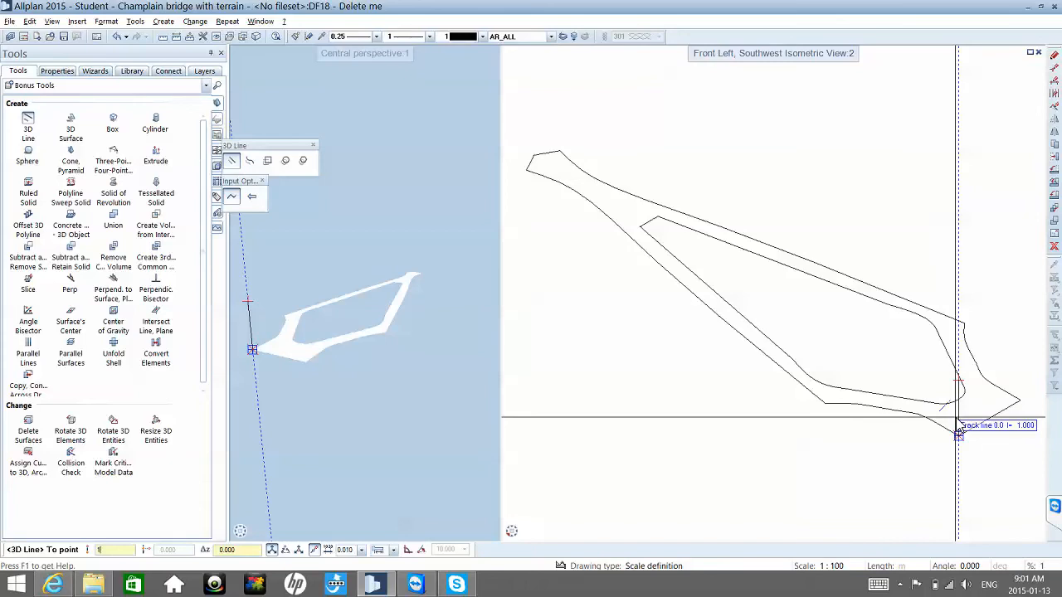
pyautogui.press('Escape')
# - Extrude the pylon surface vertically downwards into a solid with the opening cut through it
pyautogui.click(155, 154)
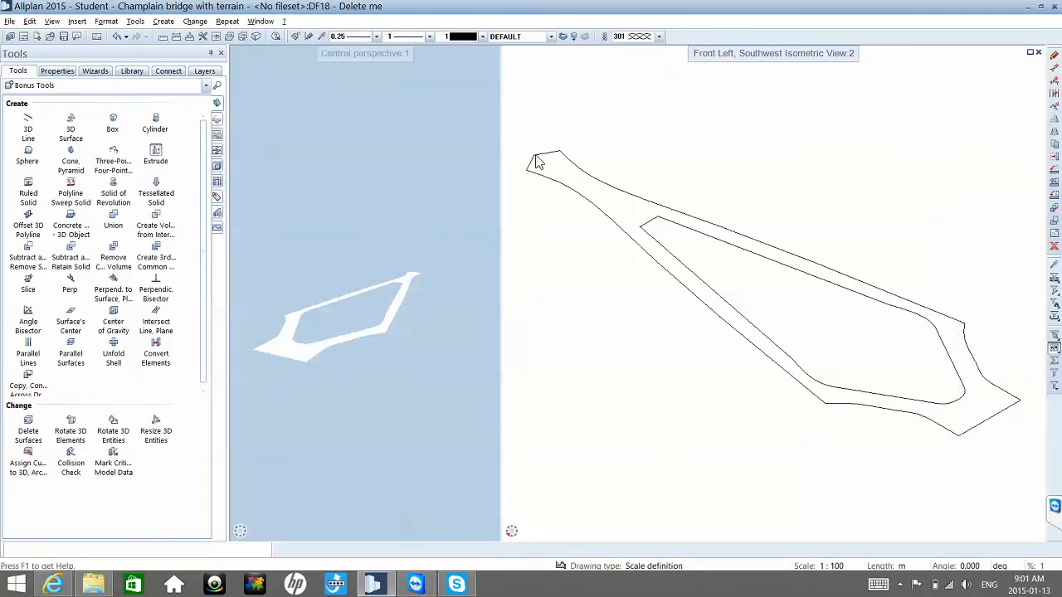
pyautogui.click(652, 236)
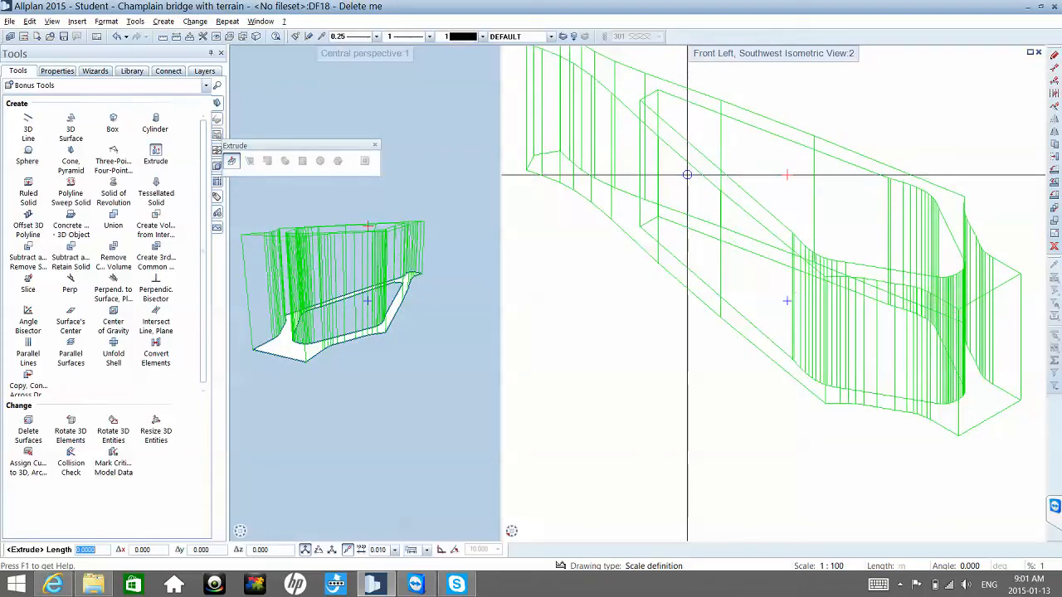
pyautogui.press('Return')
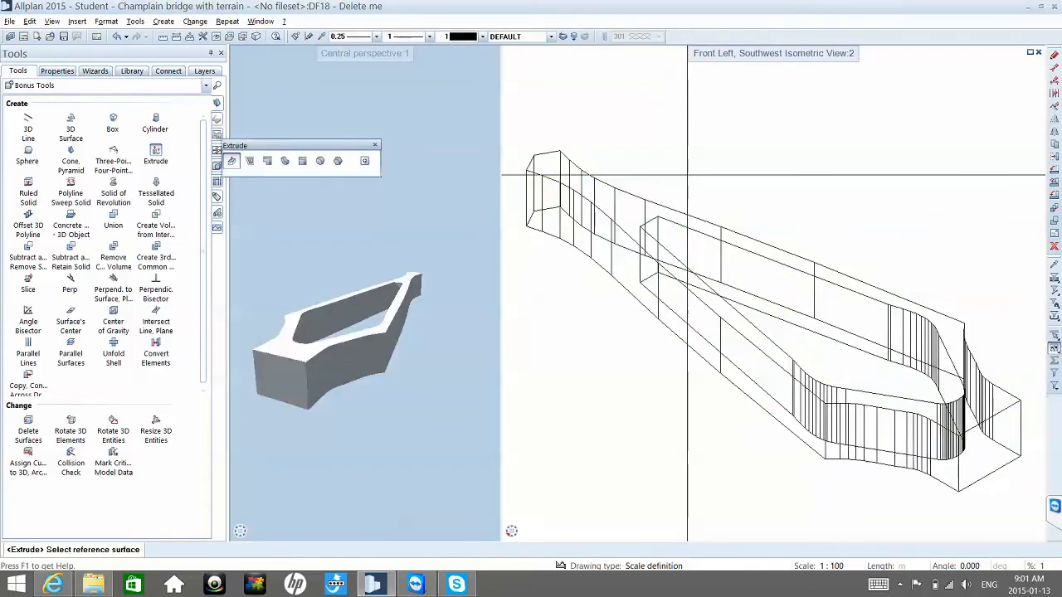
pyautogui.press('Escape')
# - Rotate the pylon solid freely in 3D by 90° about the lower edge of its base face so it stands upright
pyautogui.scroll(-3, 705, 198)
pyautogui.click(1054, 170)
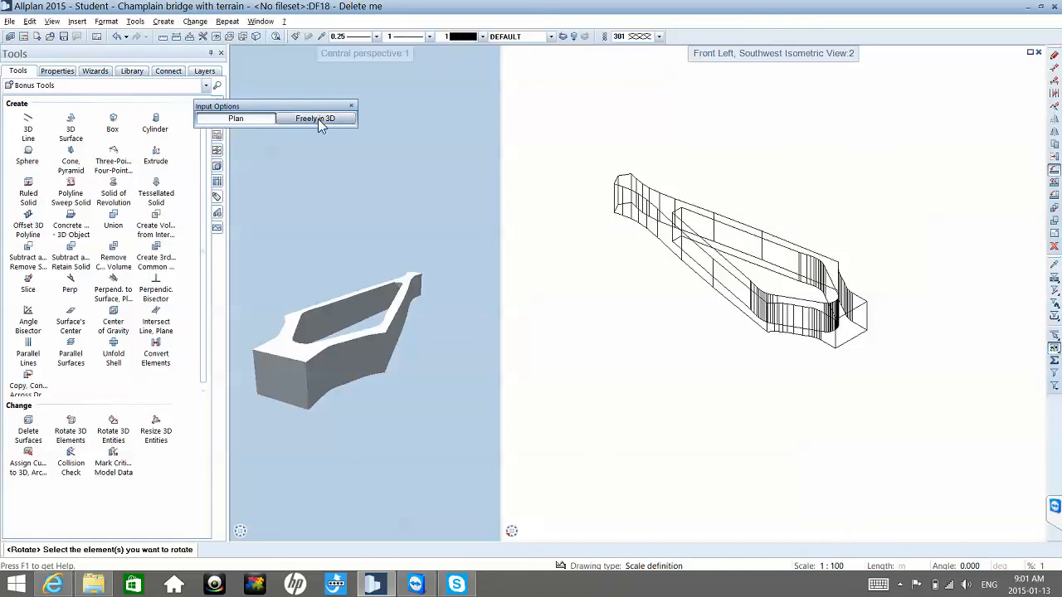
pyautogui.click(318, 119)
pyautogui.moveTo(904, 415); pyautogui.dragTo(601, 154)
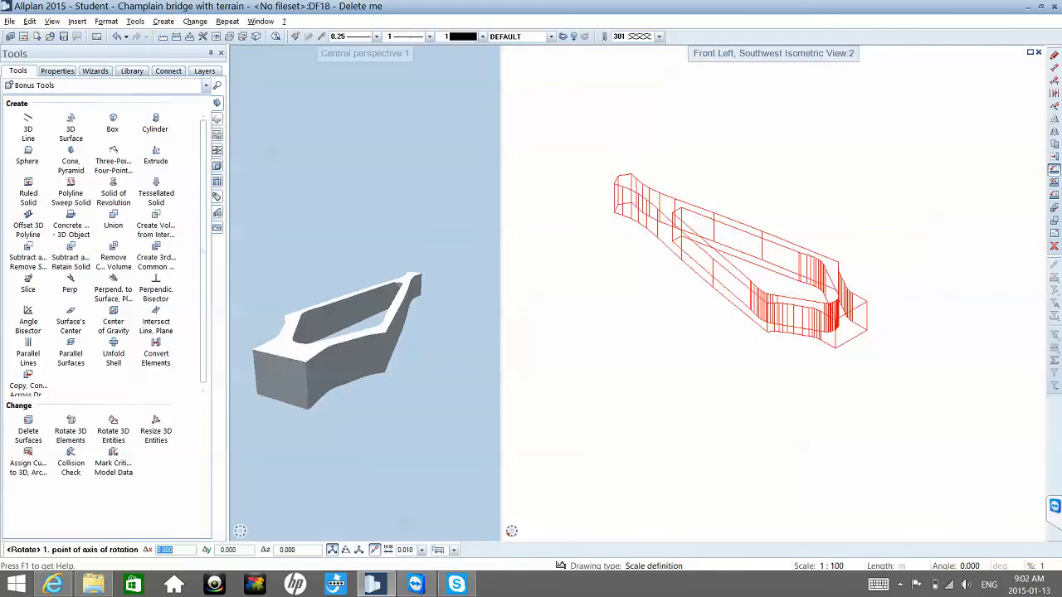
pyautogui.click(836, 348)
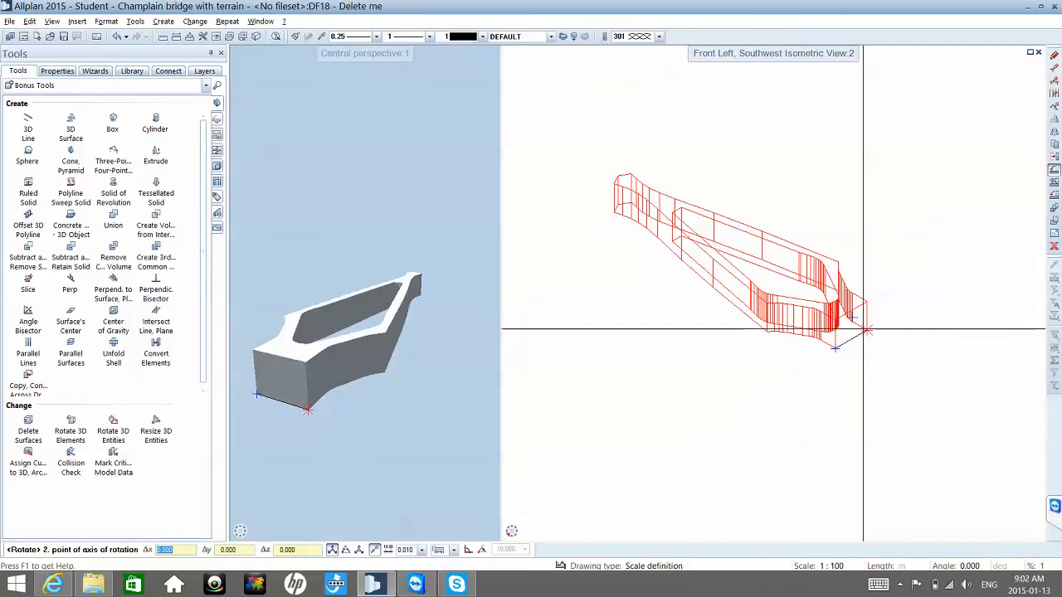
pyautogui.click(867, 329)
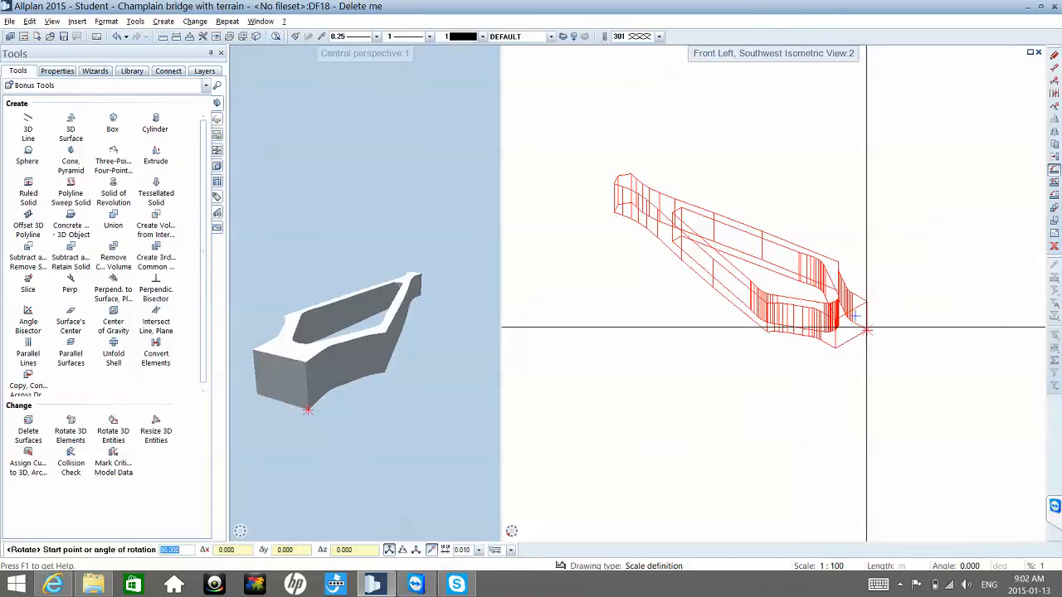
pyautogui.press('Return')
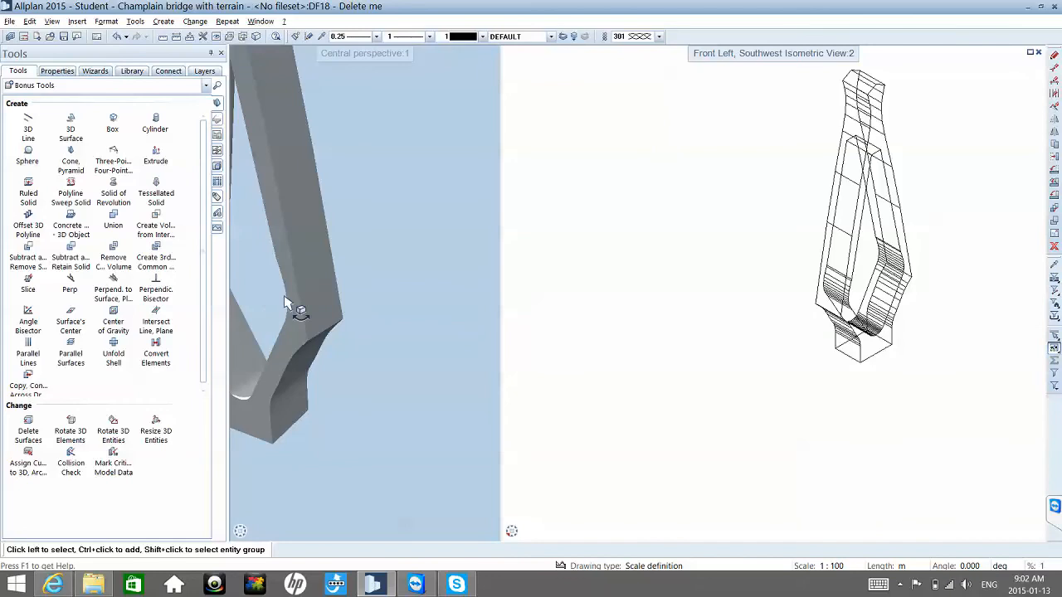
# - Return the drawing to plan view and examine where the deck meets the pylons in the reference elevation
pyautogui.scroll(-5, 284, 303)
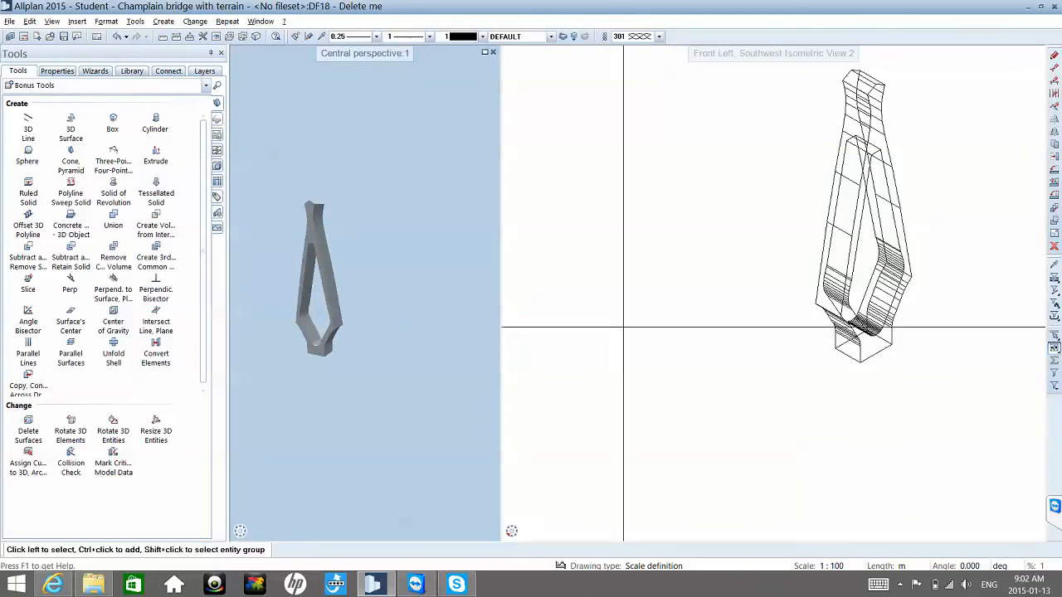
pyautogui.scroll(-3, 624, 328)
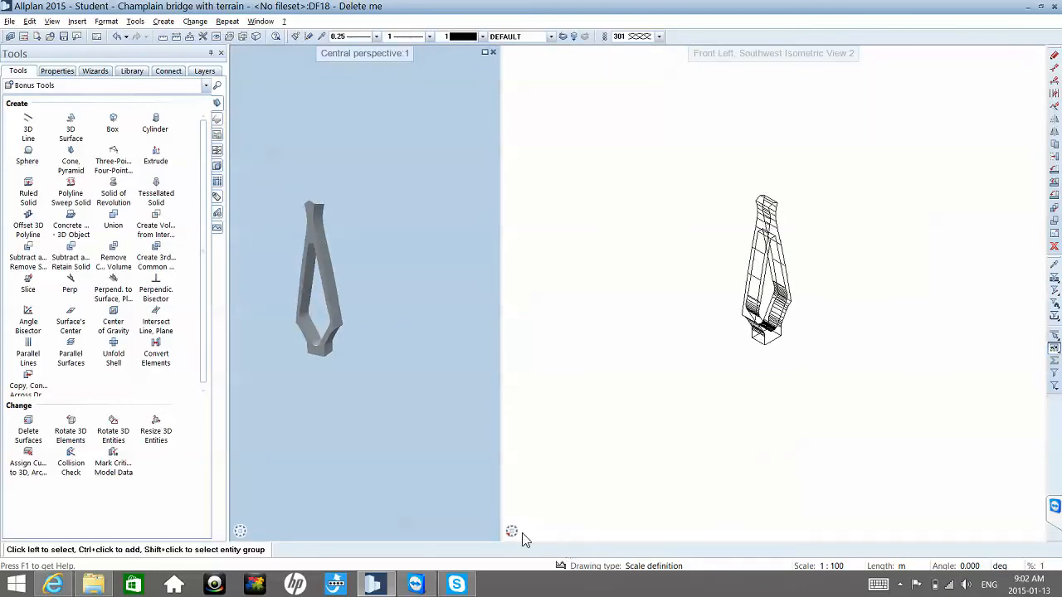
pyautogui.moveTo(515, 535)
pyautogui.click(530, 497)
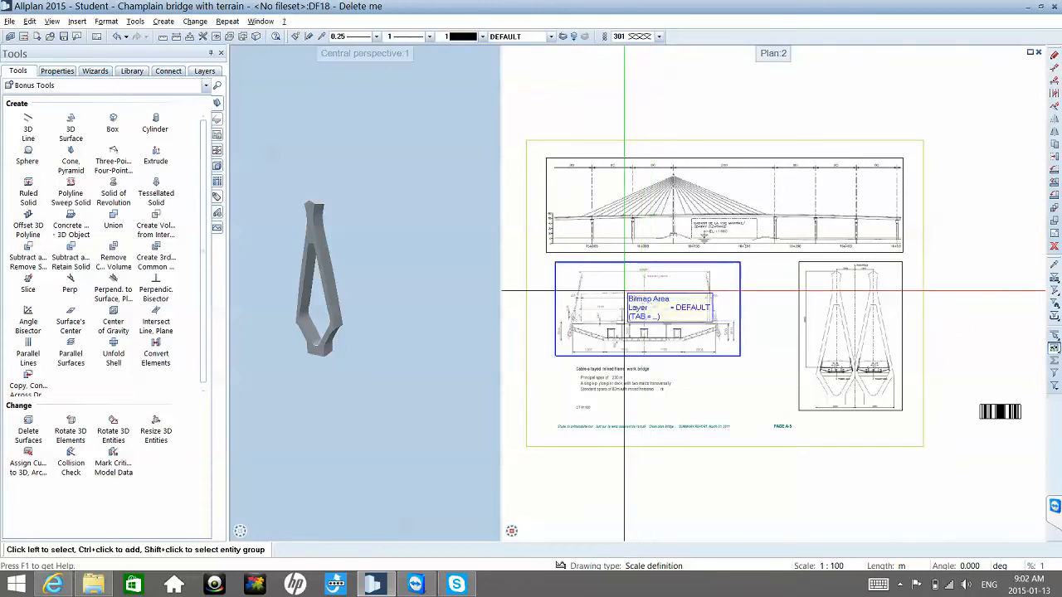
pyautogui.scroll(1, 612, 292)
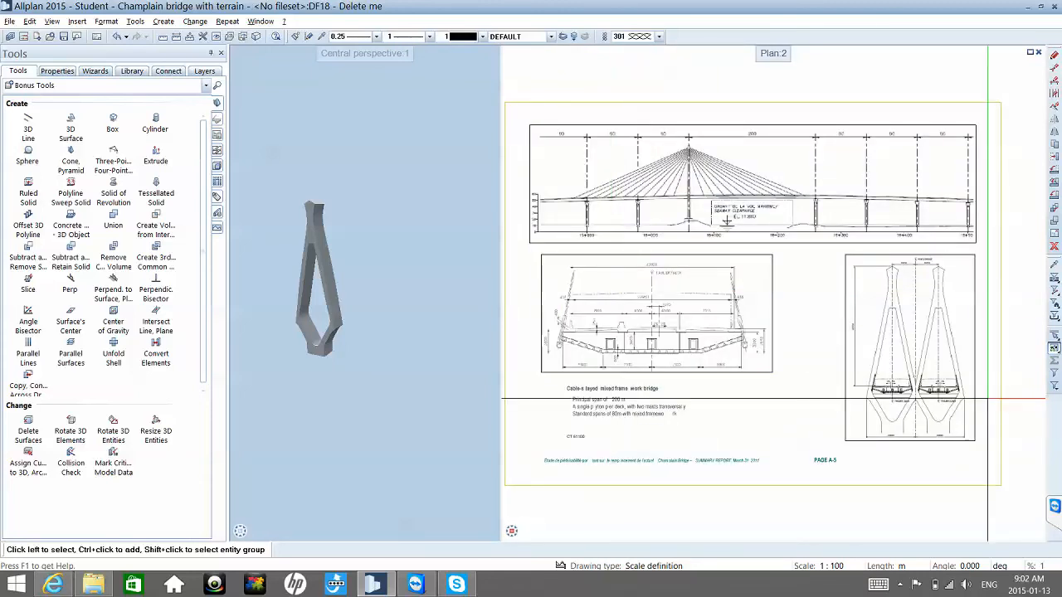
pyautogui.scroll(1, 916, 382)
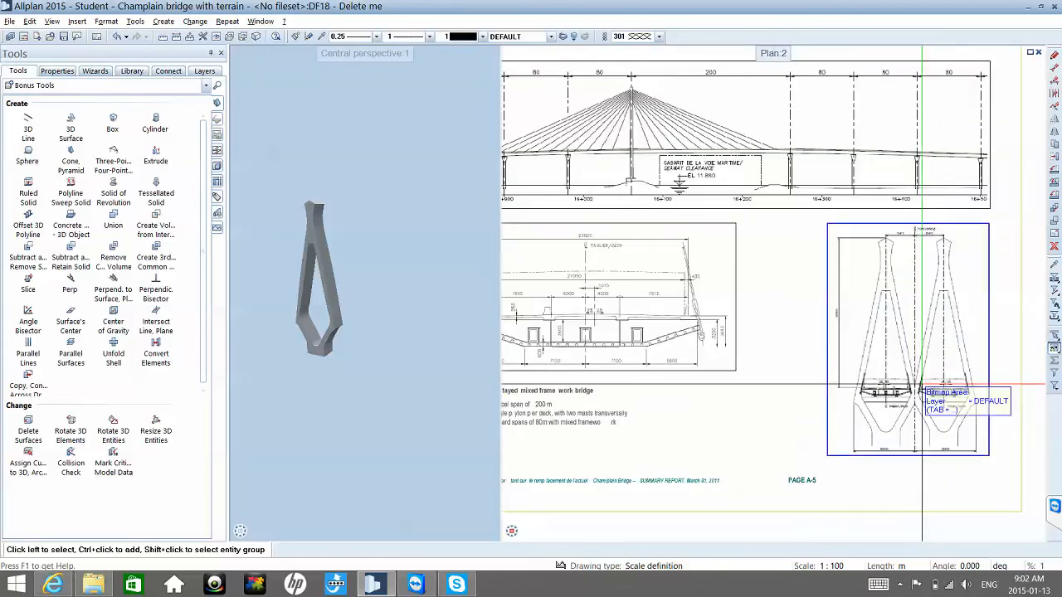
pyautogui.scroll(4, 917, 381)
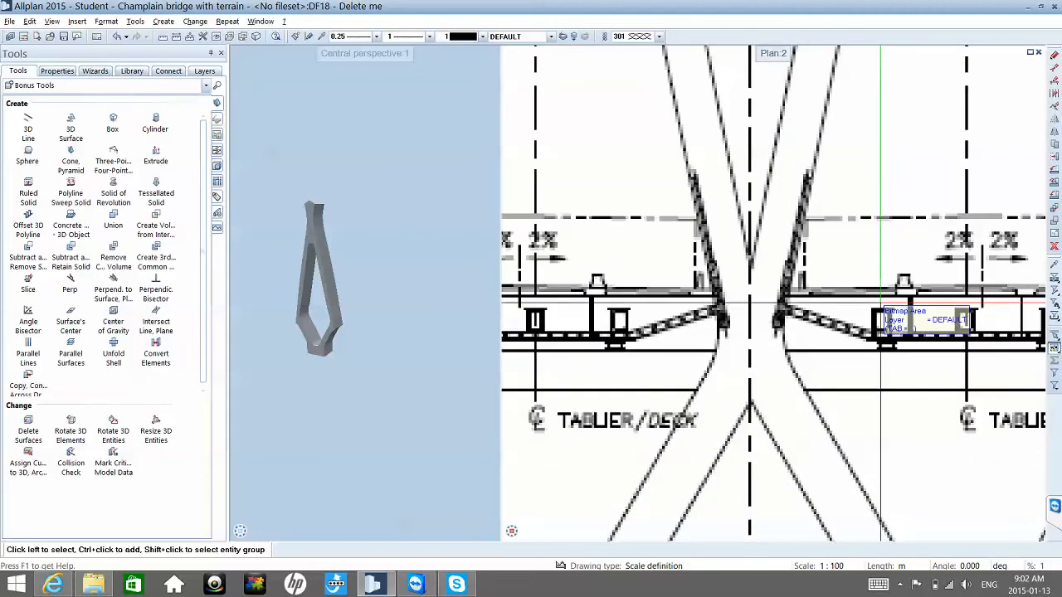
# - Draw a six-cornered 3D surface tracing the left deck's cross-section outline in the reference elevation, and select the finished surface
pyautogui.scroll(-4, 882, 303)
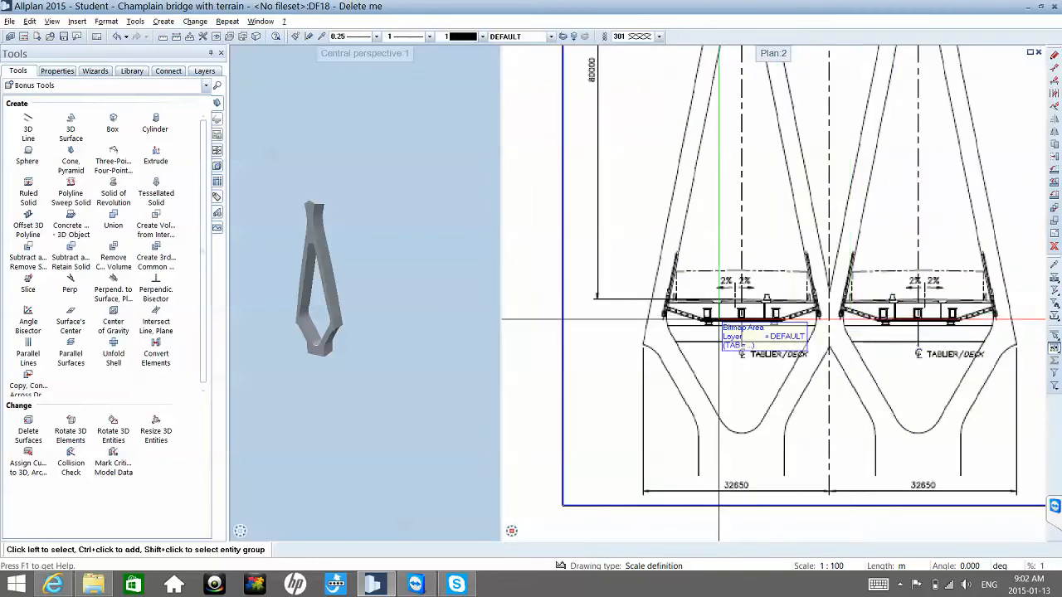
pyautogui.scroll(6, 719, 317)
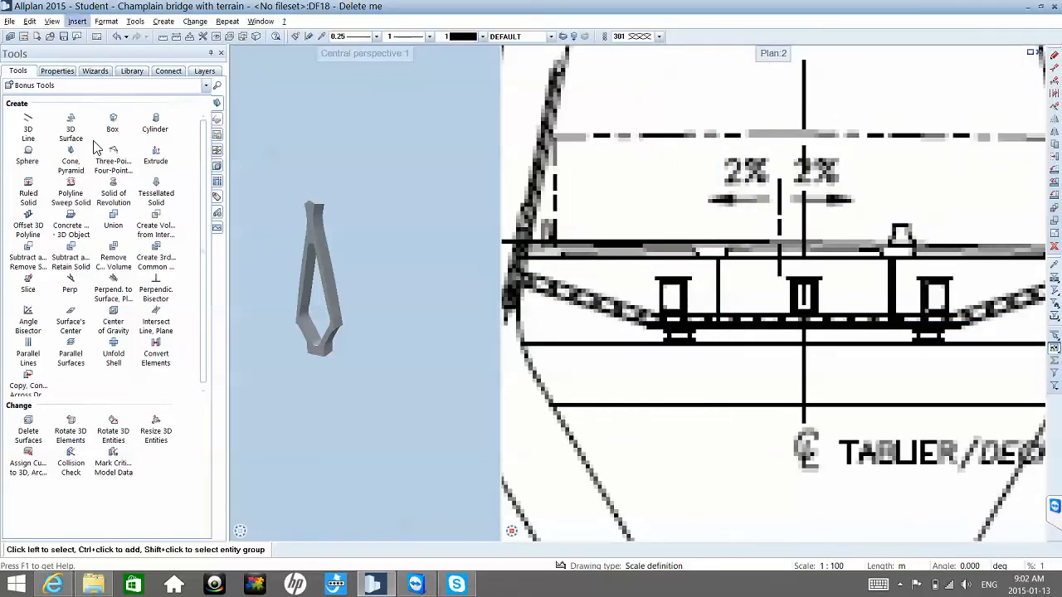
pyautogui.click(76, 126)
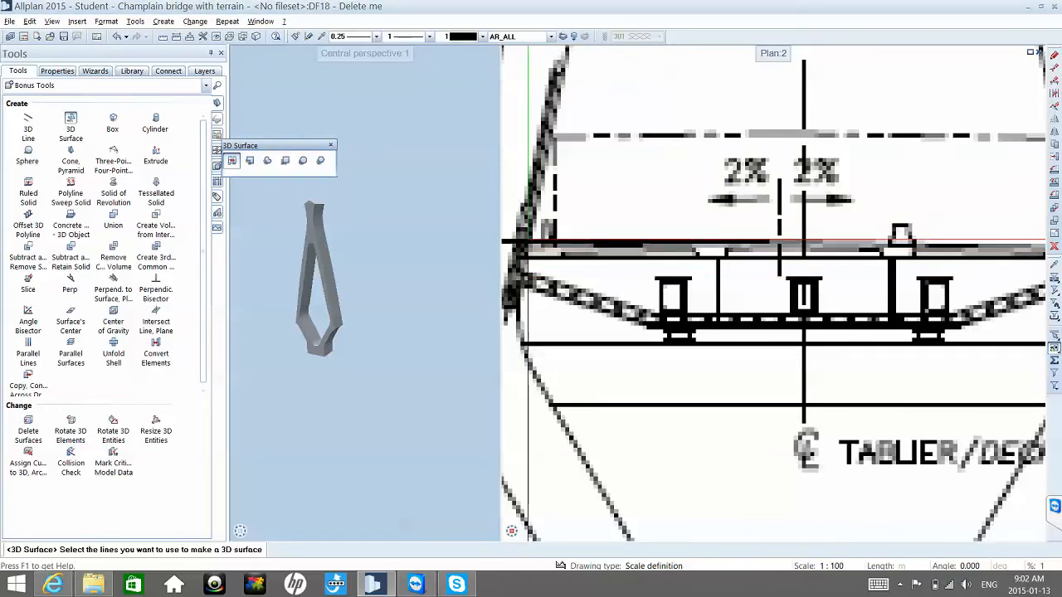
pyautogui.click(250, 161)
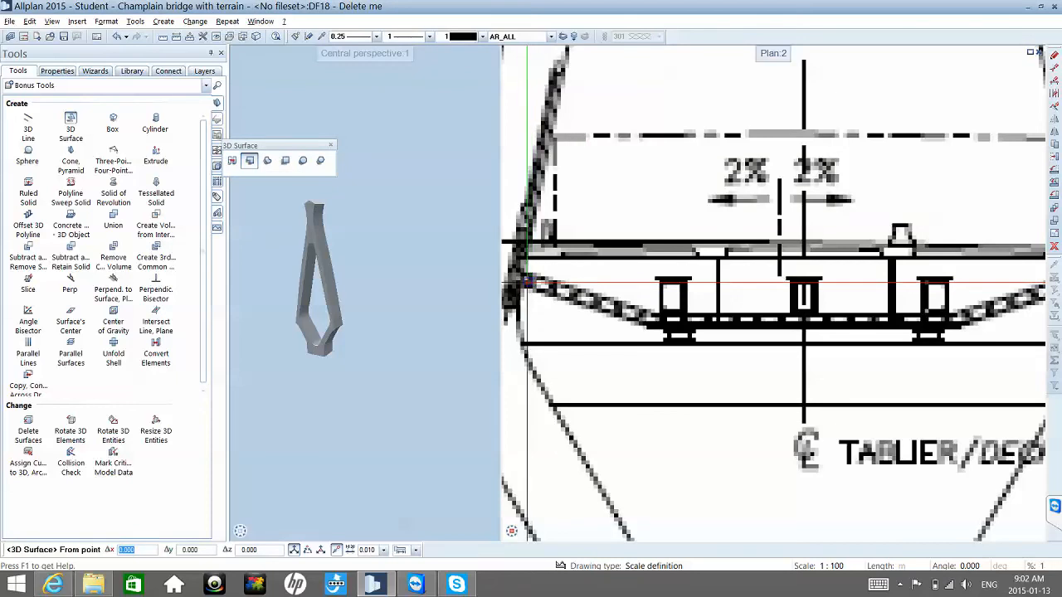
pyautogui.click(514, 282)
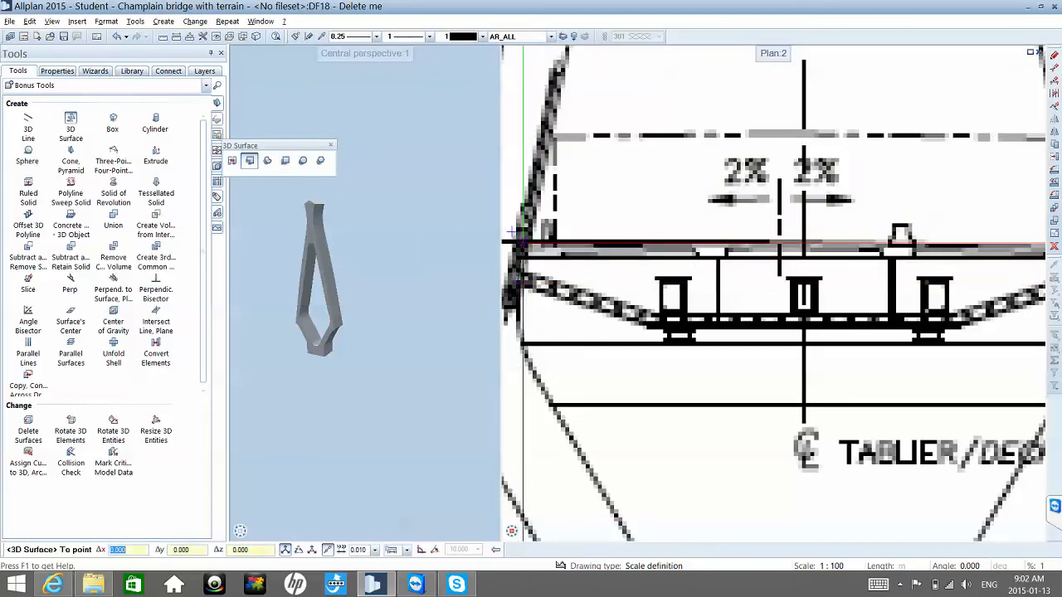
pyautogui.scroll(-4, 517, 234)
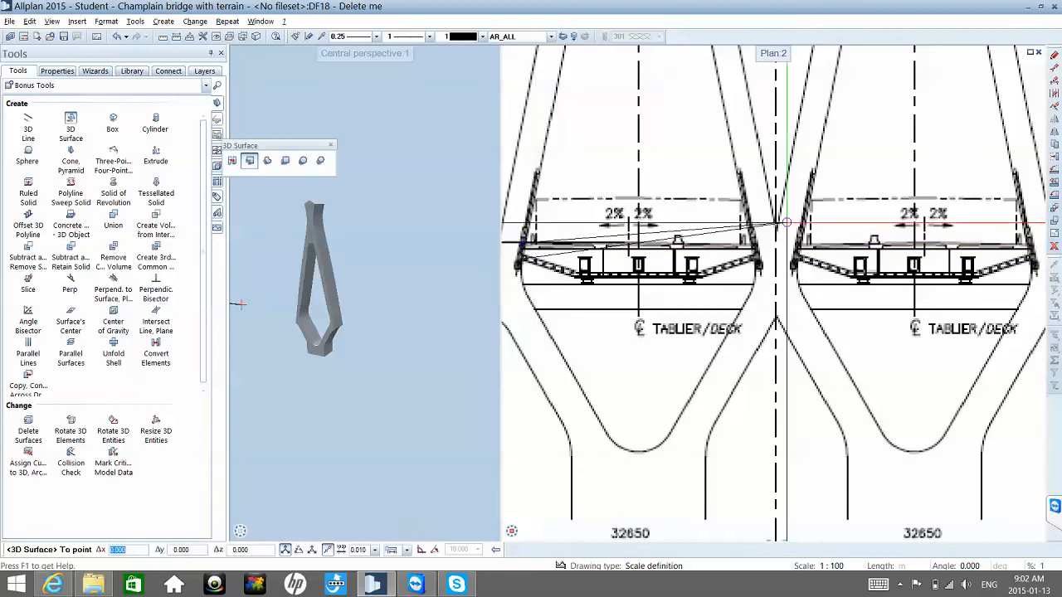
pyautogui.scroll(3, 785, 222)
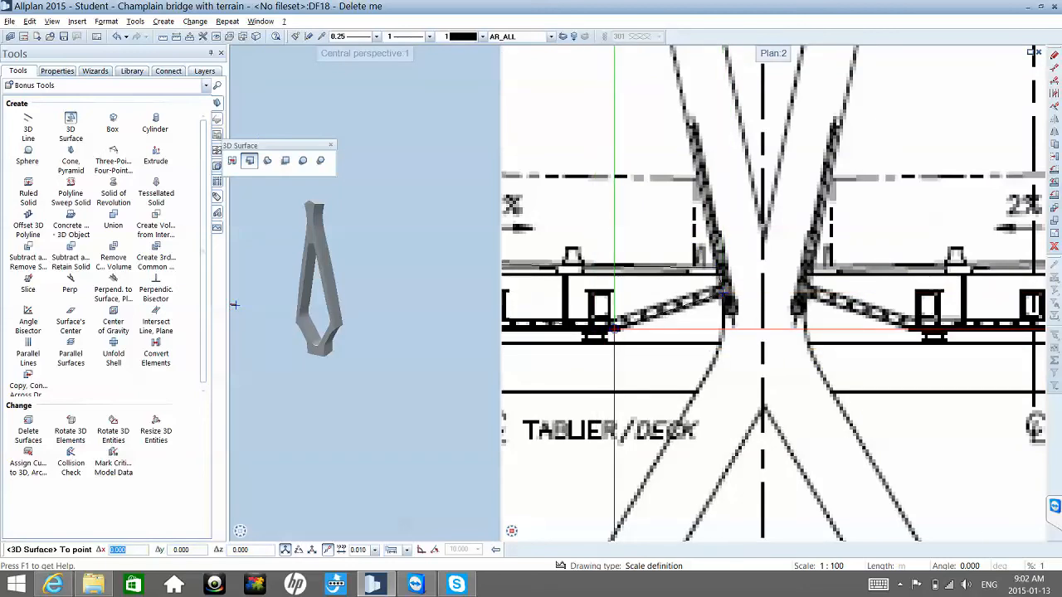
pyautogui.scroll(-5, 616, 328)
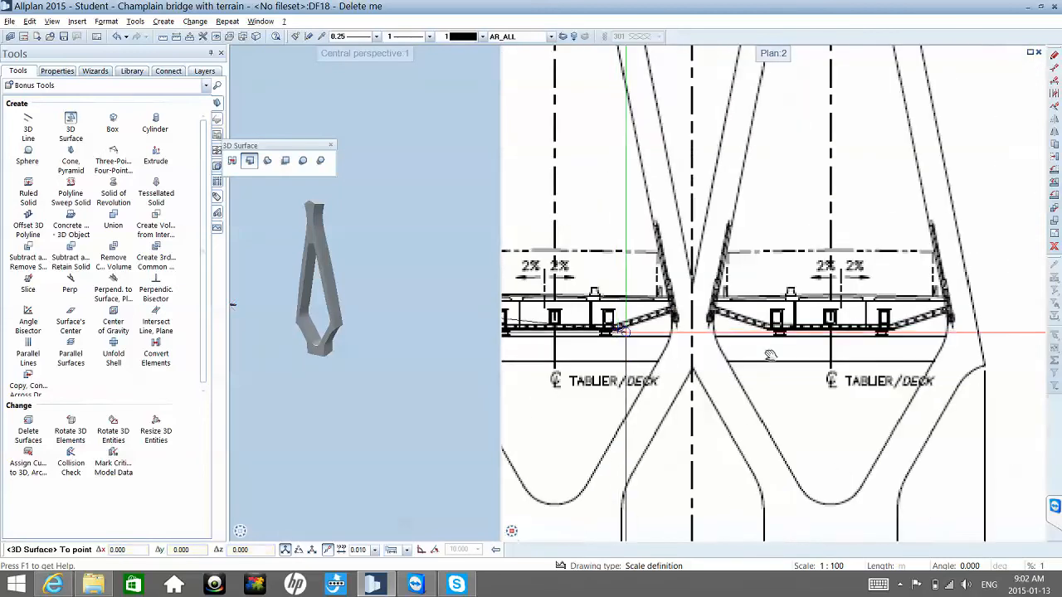
pyautogui.scroll(5, 762, 349)
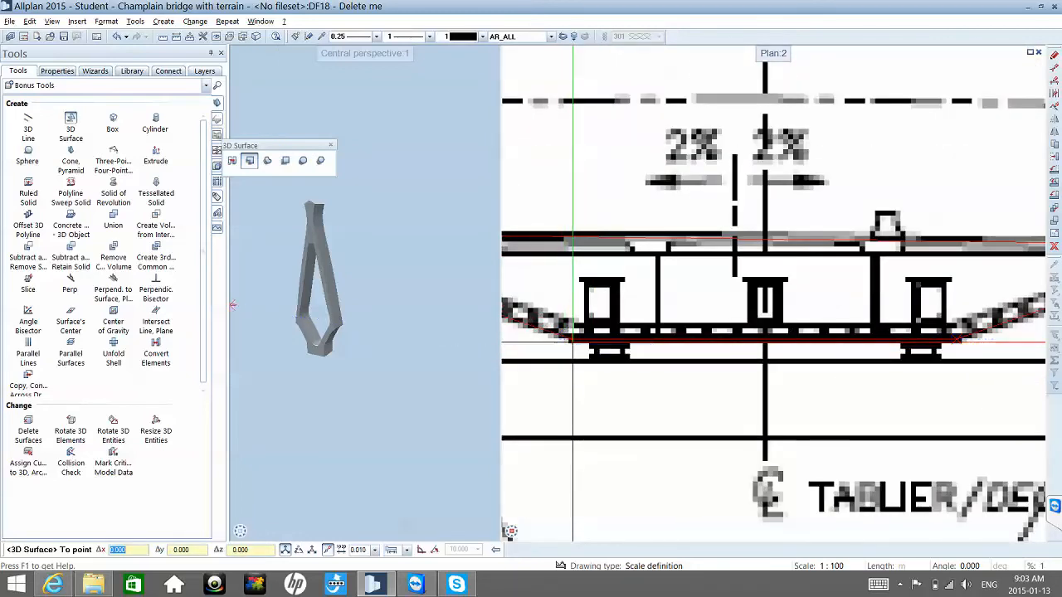
pyautogui.scroll(-5, 573, 339)
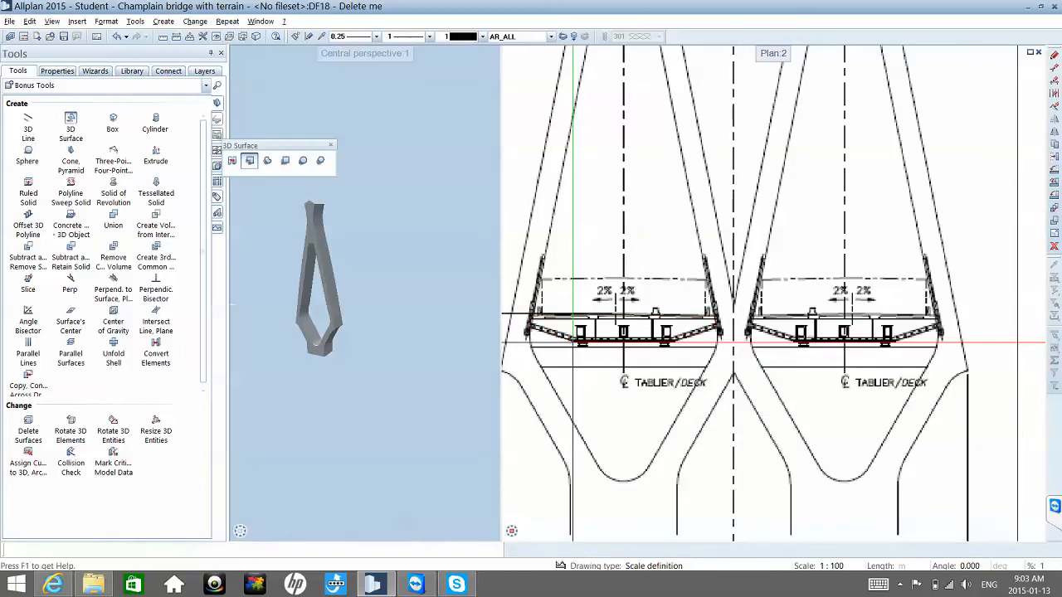
pyautogui.click(573, 341)
pyautogui.press('Escape')
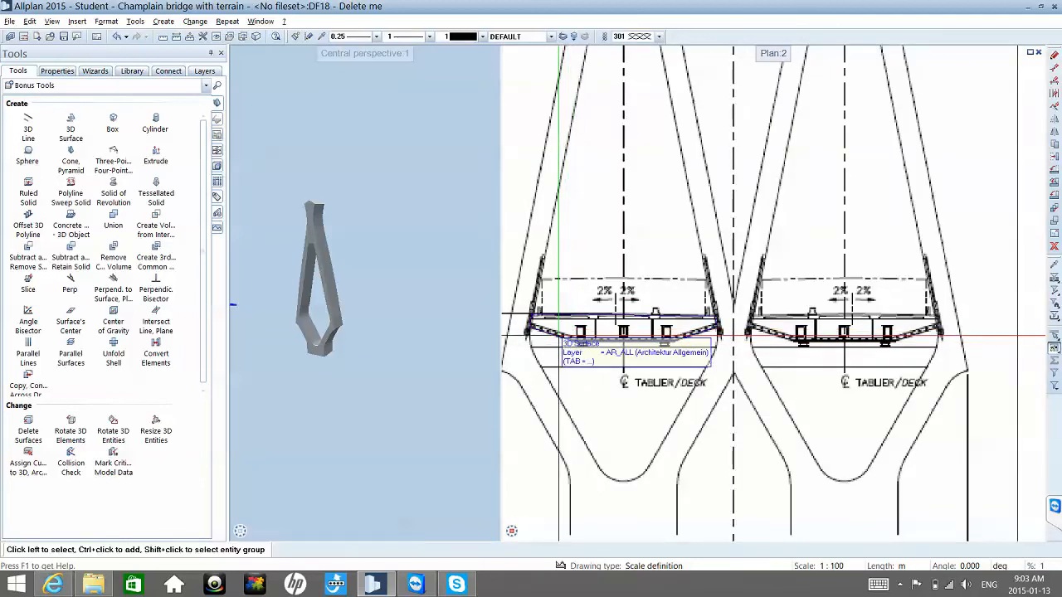
pyautogui.click(558, 337)
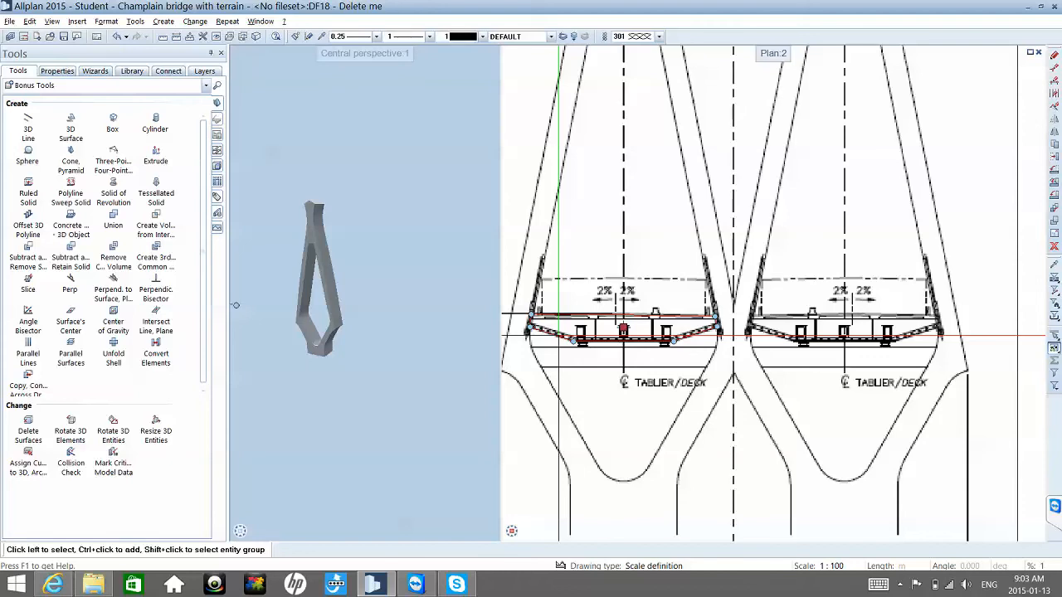
pyautogui.moveTo(567, 328)
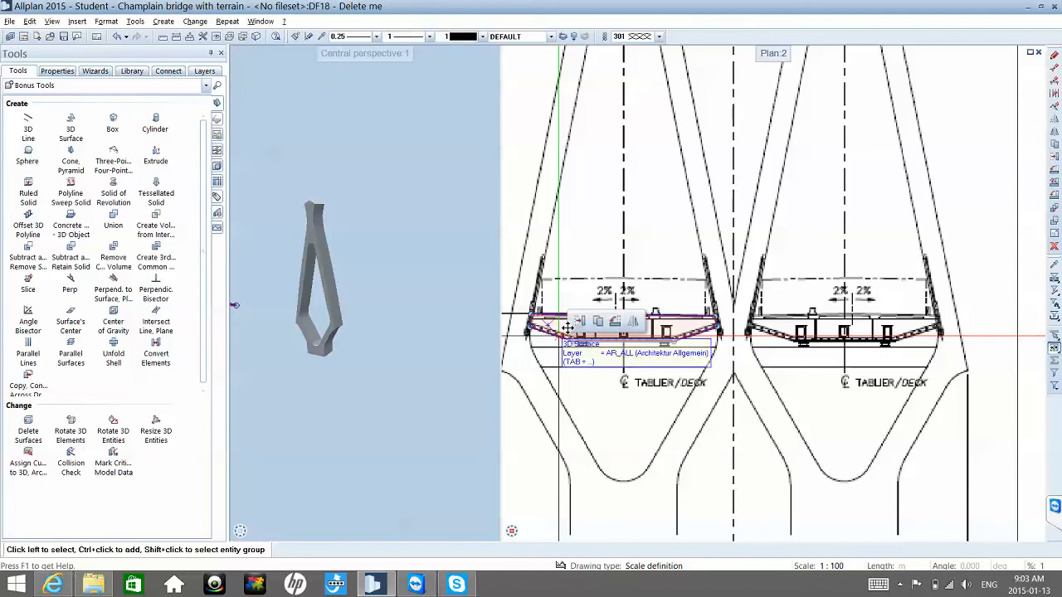
pyautogui.click(598, 321)
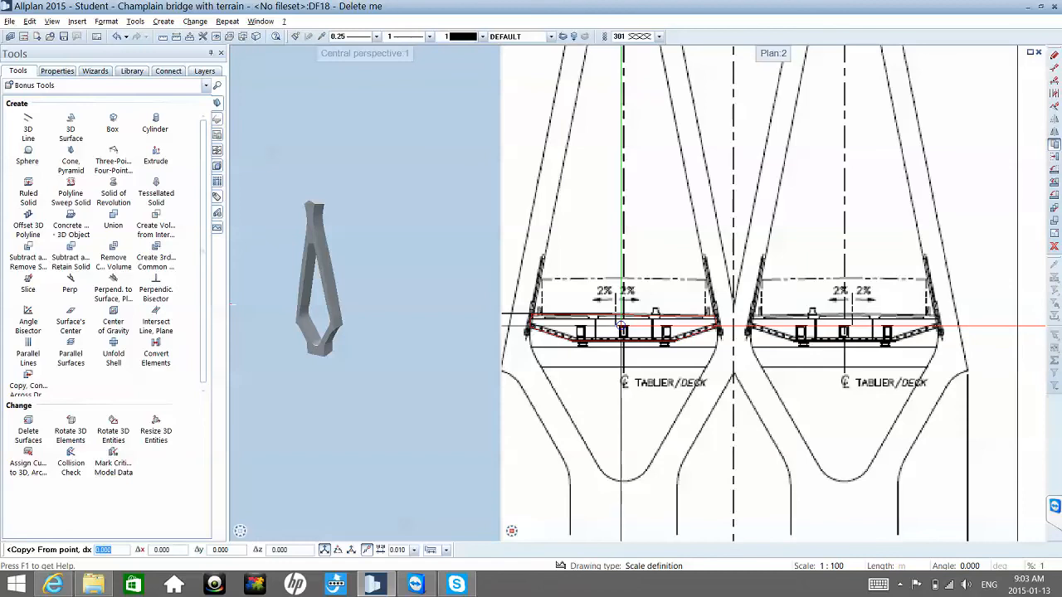
pyautogui.press('Escape')
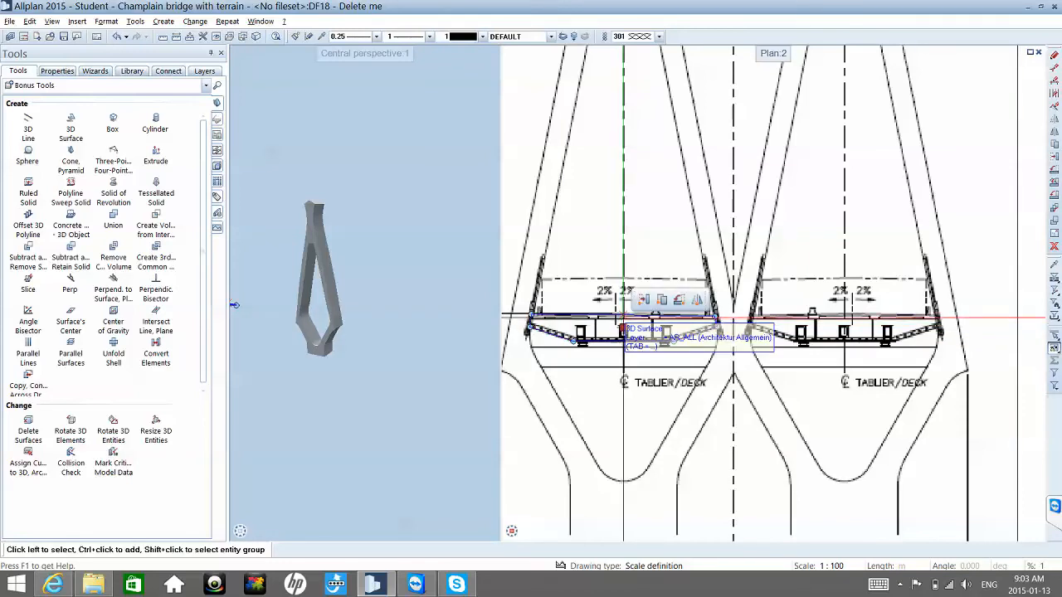
pyautogui.click(680, 299)
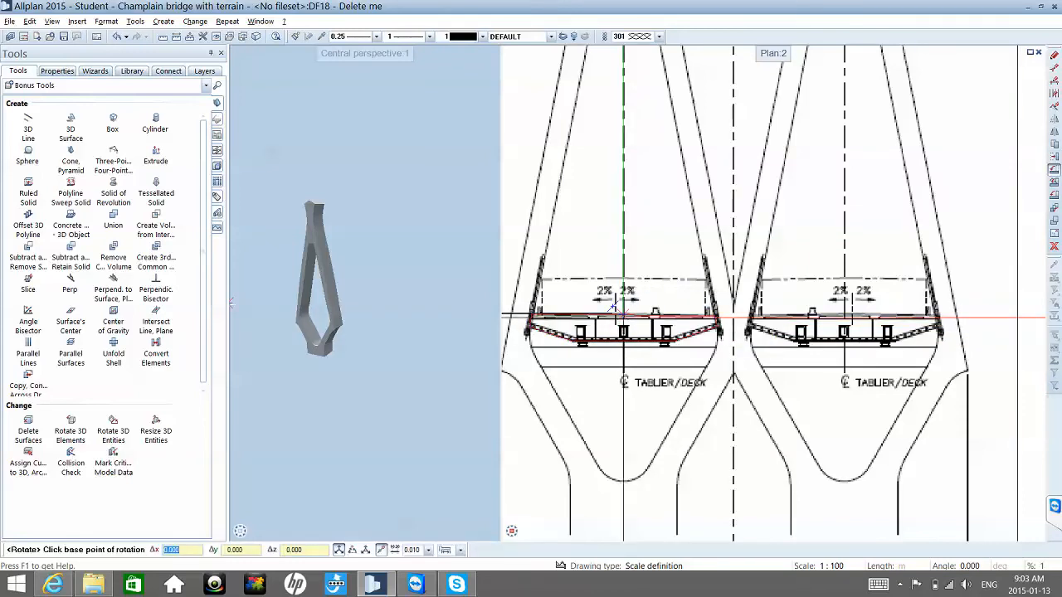
pyautogui.press('Escape')
pyautogui.press('Return')
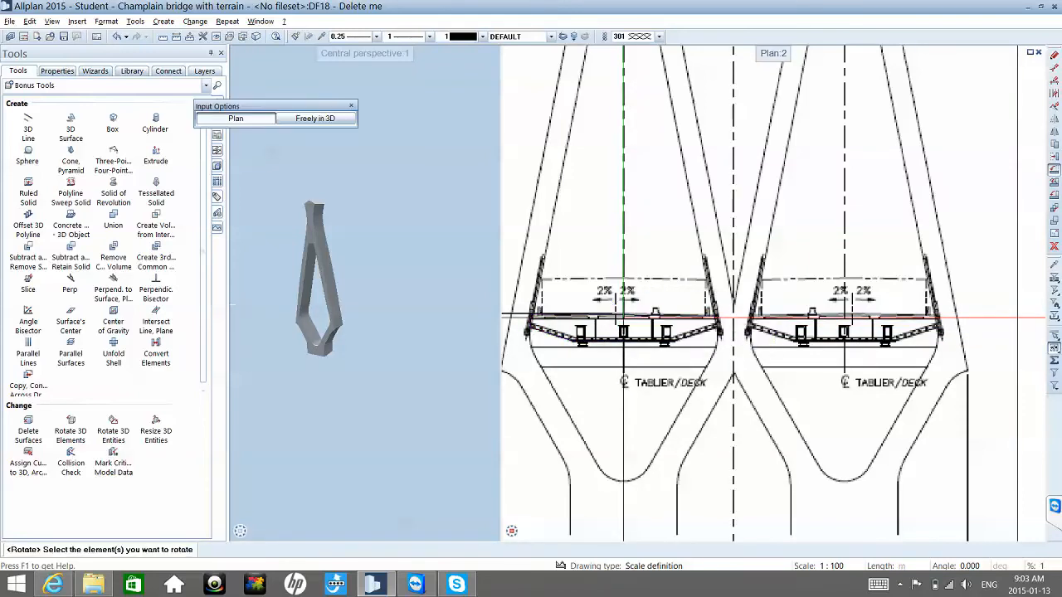
pyautogui.click(623, 318)
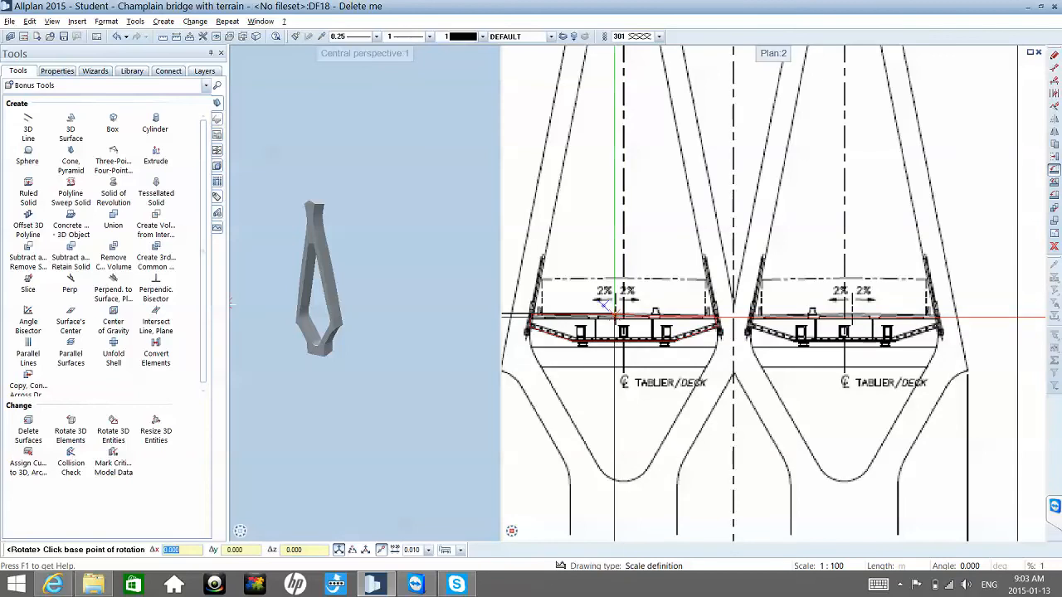
pyautogui.click(623, 316)
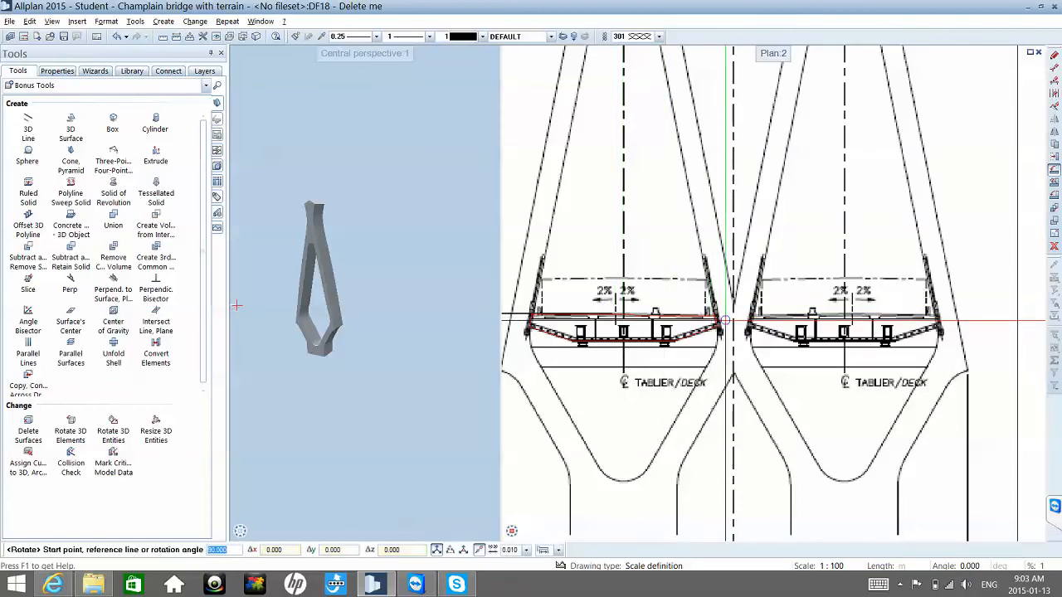
pyautogui.press('Escape')
pyautogui.press('Escape')
pyautogui.press('Escape')
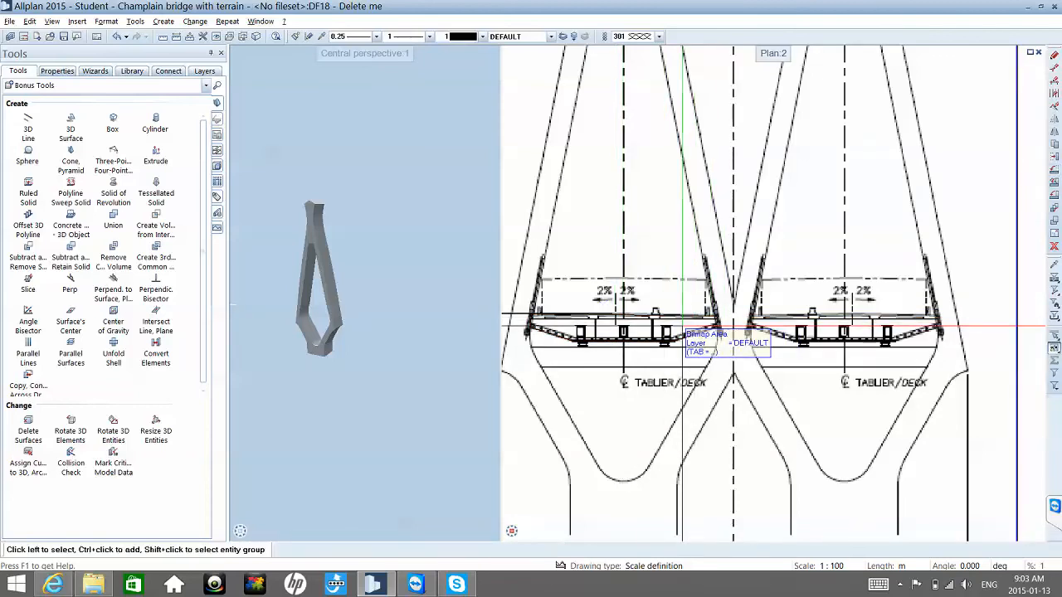
# - Move the deck cross-section surface from the middle of its top edge to the midpoint of the pylon's front edge in plan
pyautogui.press('m')
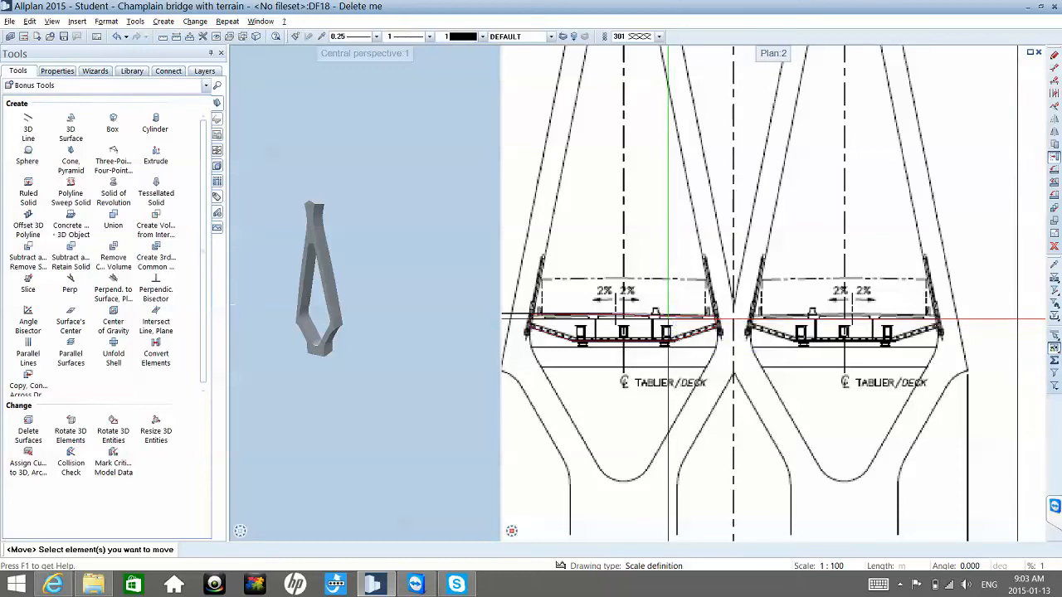
pyautogui.click(667, 317)
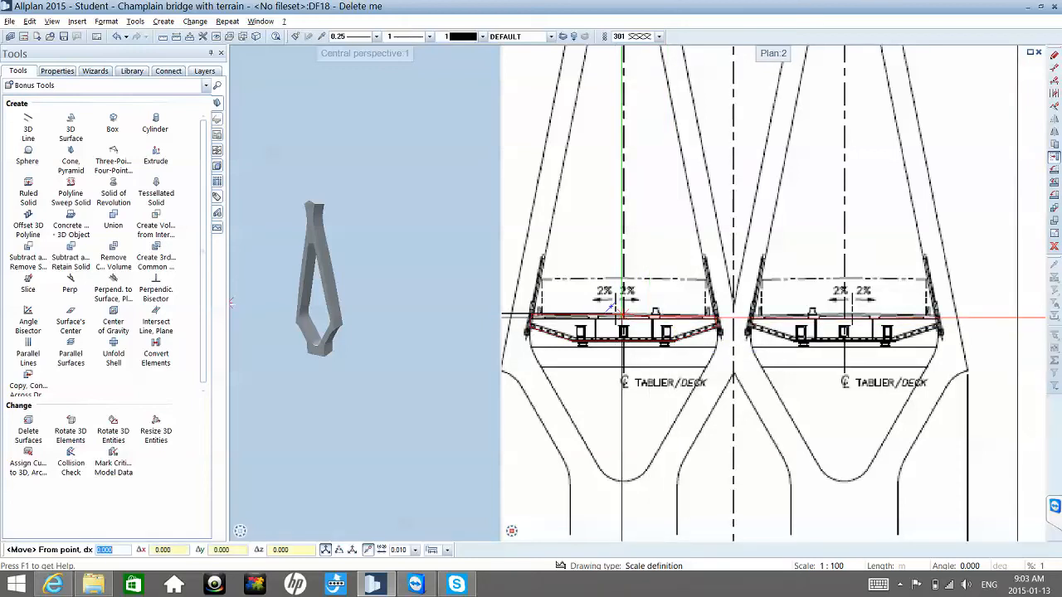
pyautogui.click(617, 317)
pyautogui.scroll(-2, 623, 316)
pyautogui.scroll(-6, 622, 316)
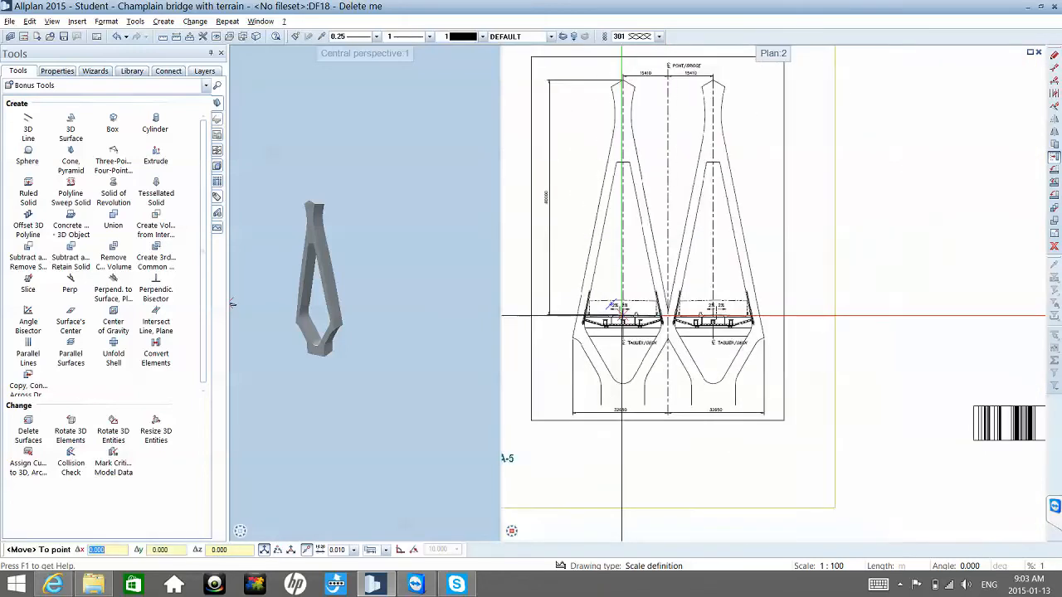
pyautogui.scroll(2, 695, 354)
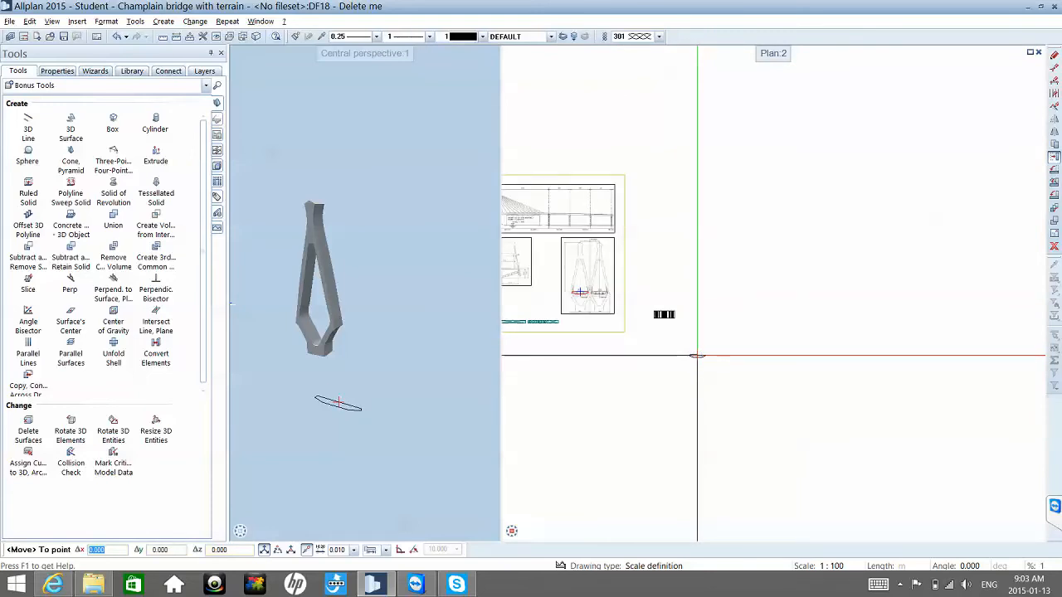
pyautogui.scroll(8, 697, 355)
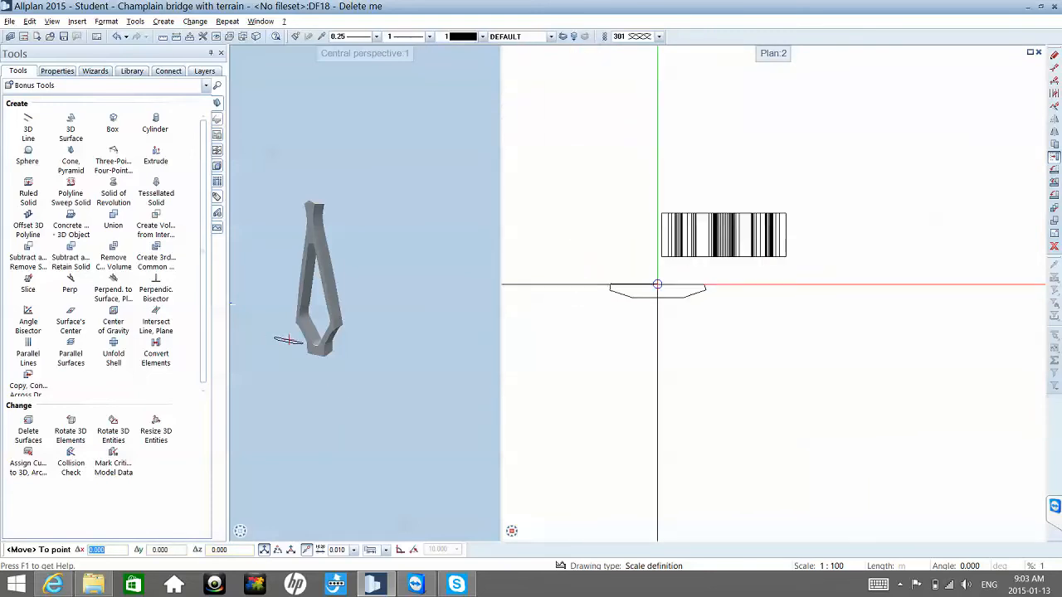
pyautogui.rightClick(661, 254)
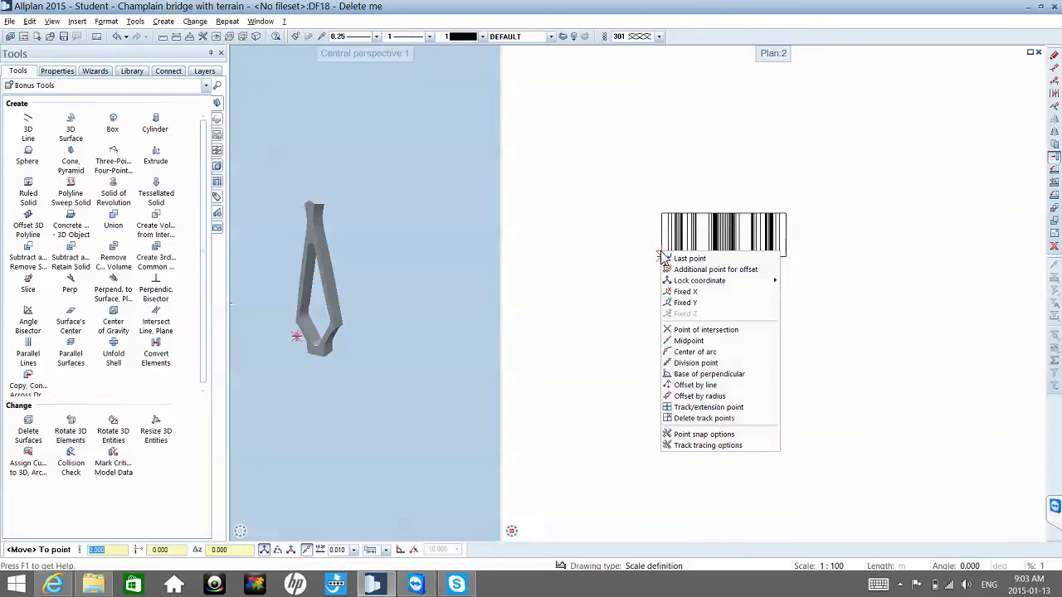
pyautogui.press('Escape')
pyautogui.scroll(4, 661, 260)
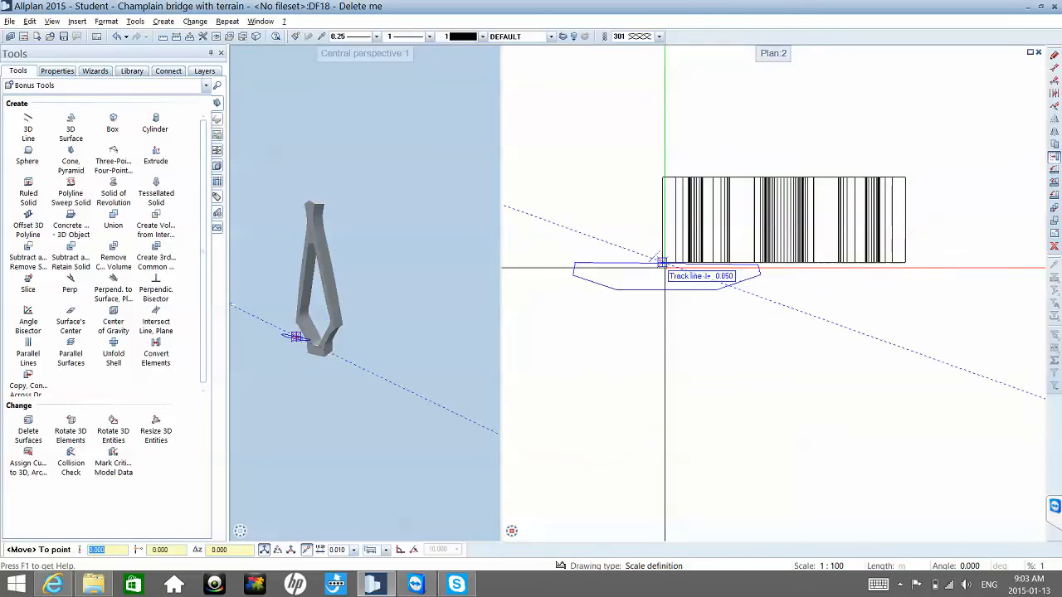
pyautogui.click(660, 261)
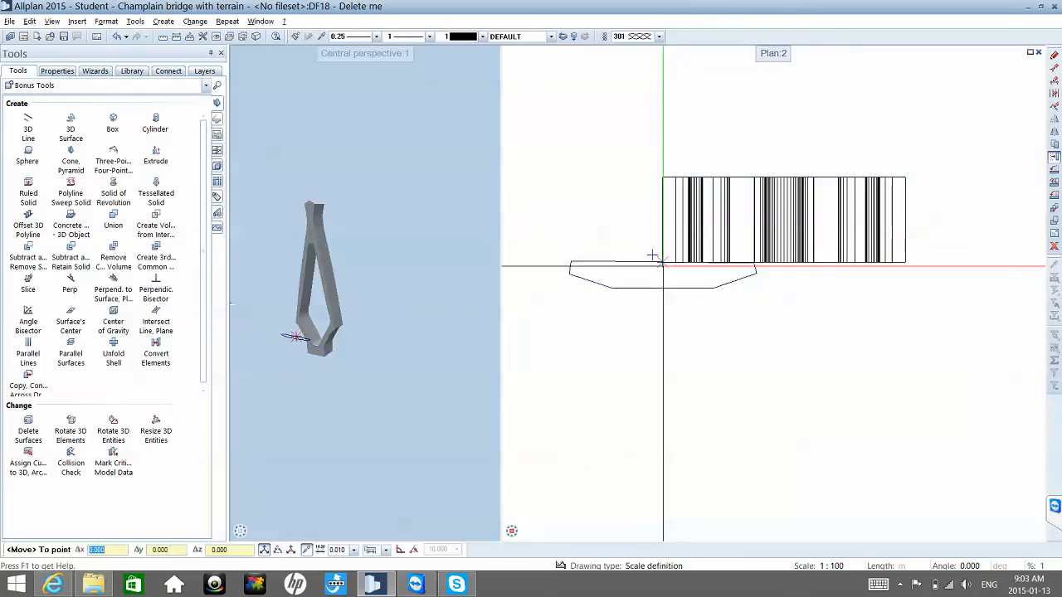
pyautogui.rightClick(663, 269)
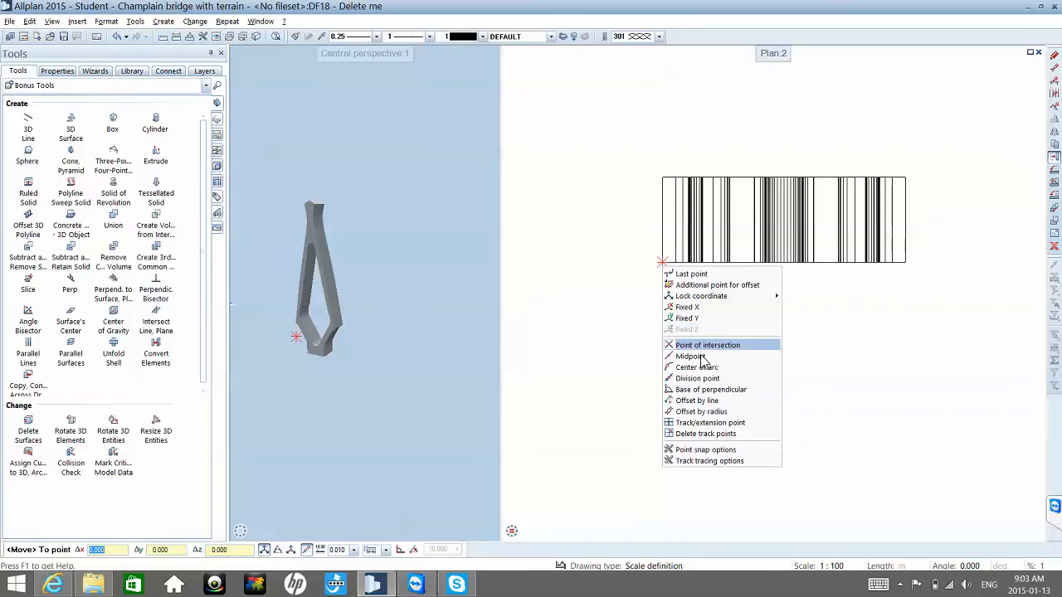
pyautogui.click(697, 357)
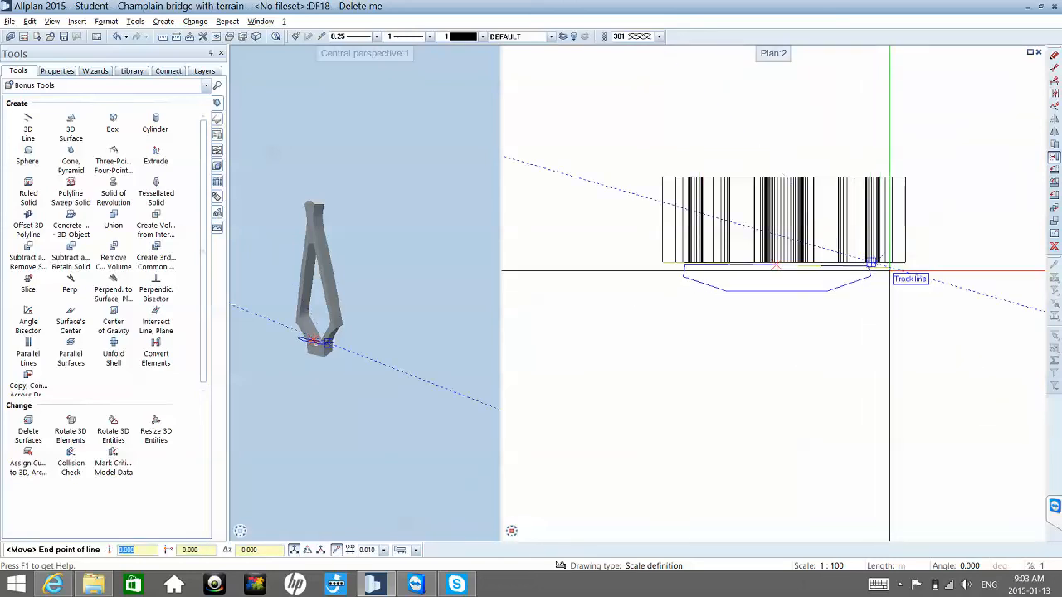
pyautogui.click(905, 265)
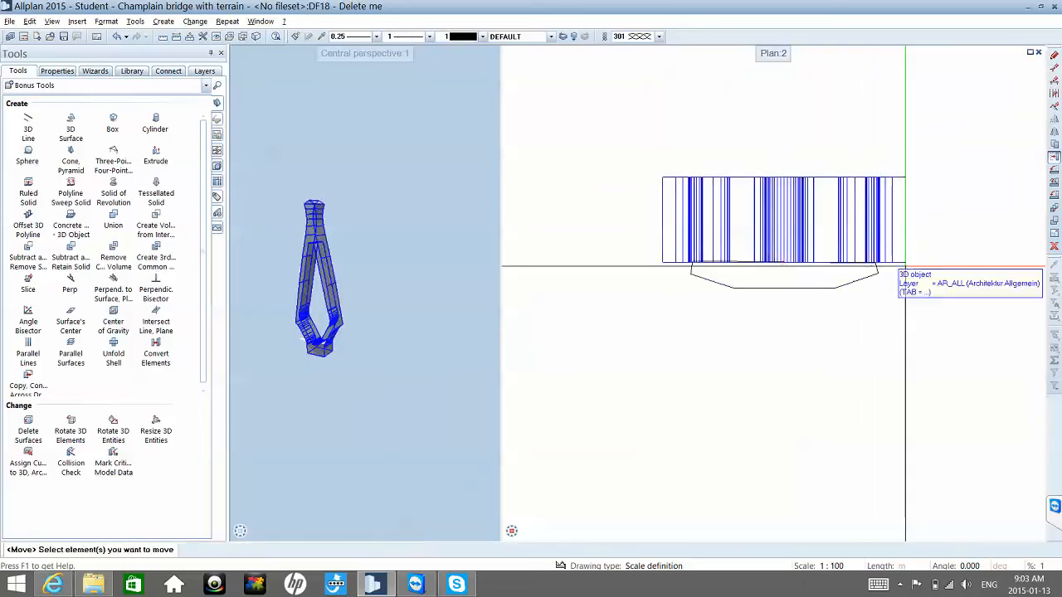
pyautogui.press('Escape')
pyautogui.click(1055, 169)
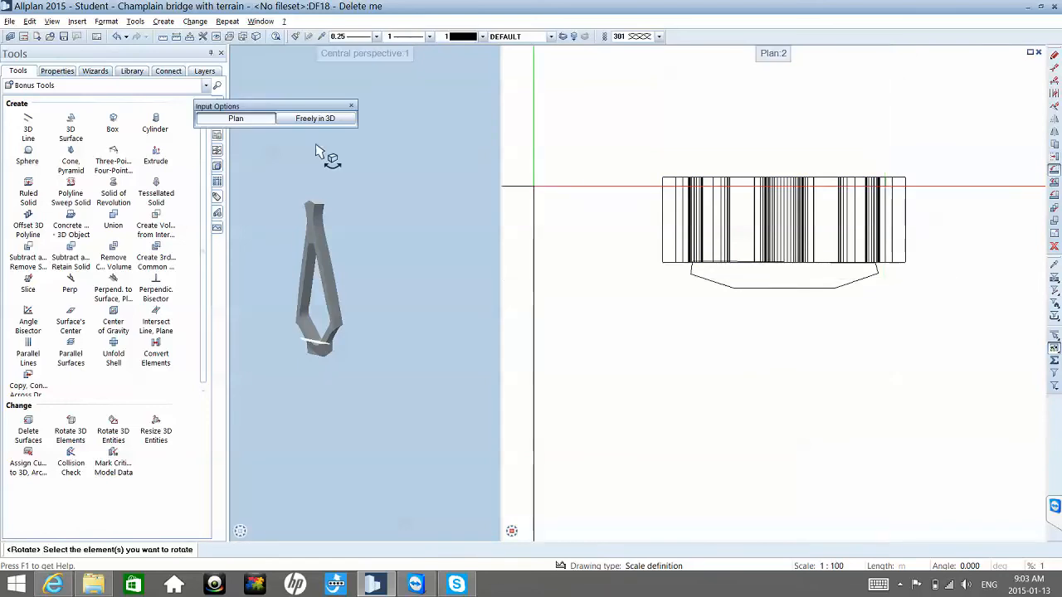
pyautogui.click(298, 119)
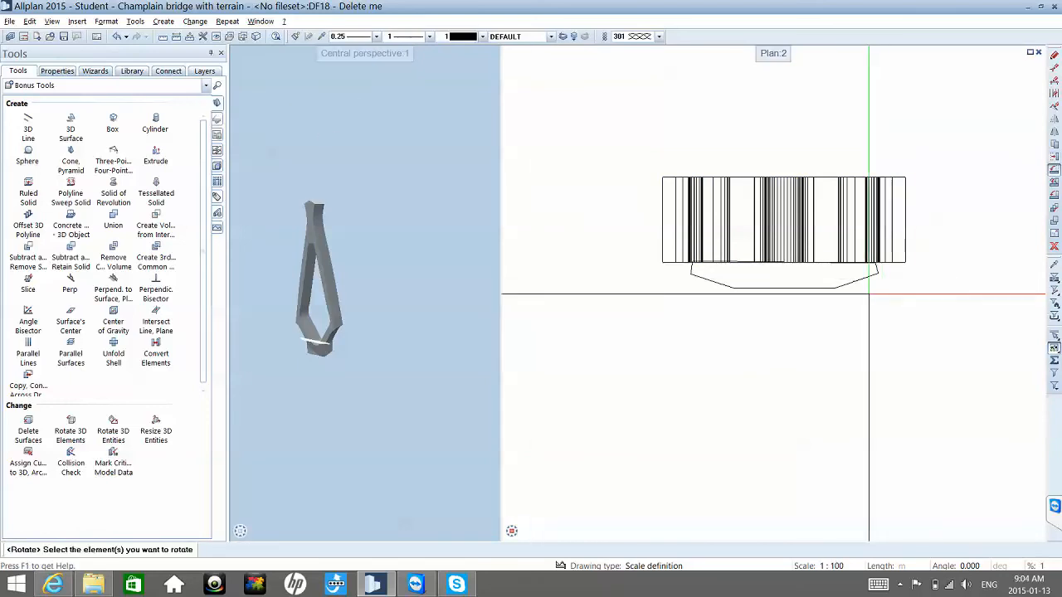
pyautogui.click(861, 281)
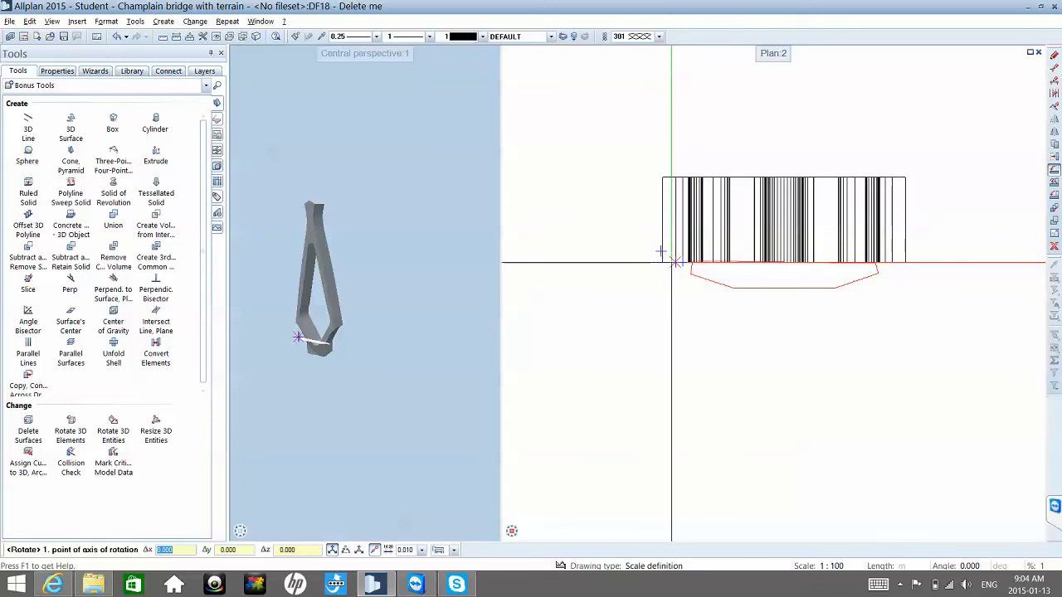
pyautogui.click(662, 262)
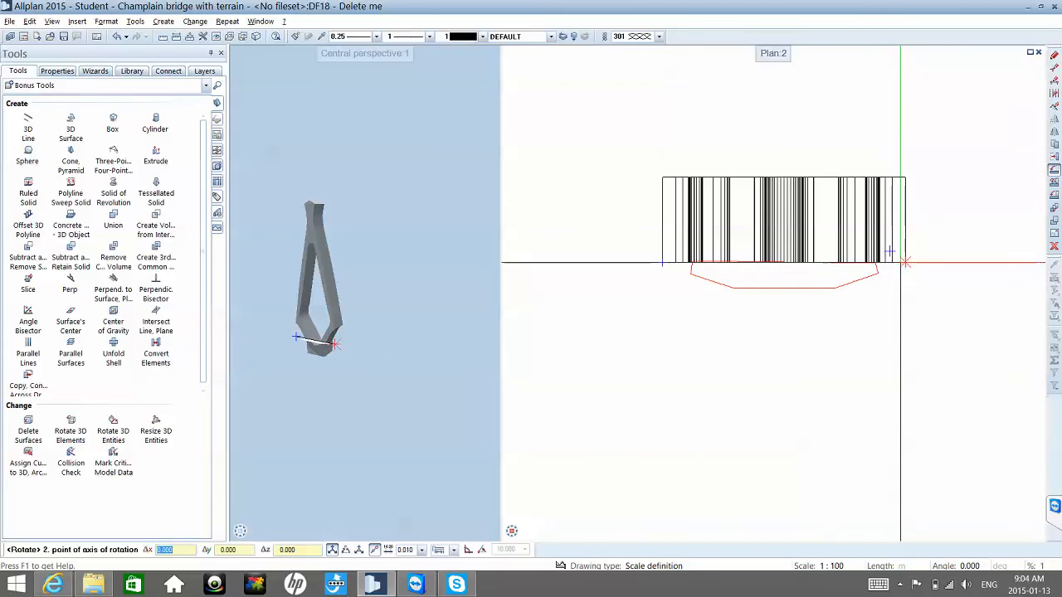
pyautogui.click(901, 263)
pyautogui.press('Escape')
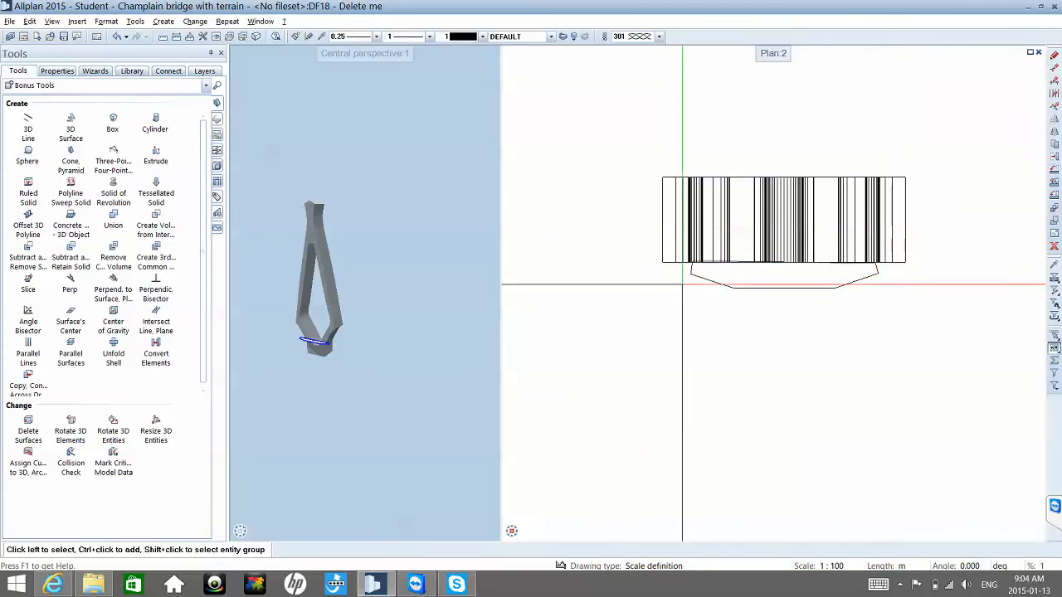
# - Rotate the deck surface freely in 3D about a horizontal axis through its upper corner, parallel to the pylon's front edge, so it stands upright
pyautogui.press('Return')
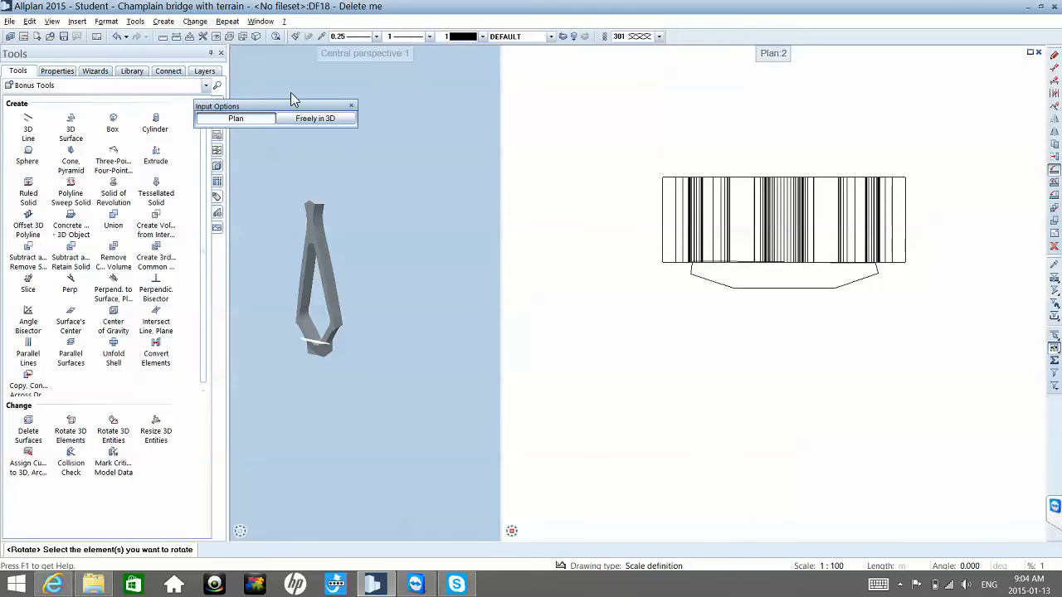
pyautogui.click(310, 116)
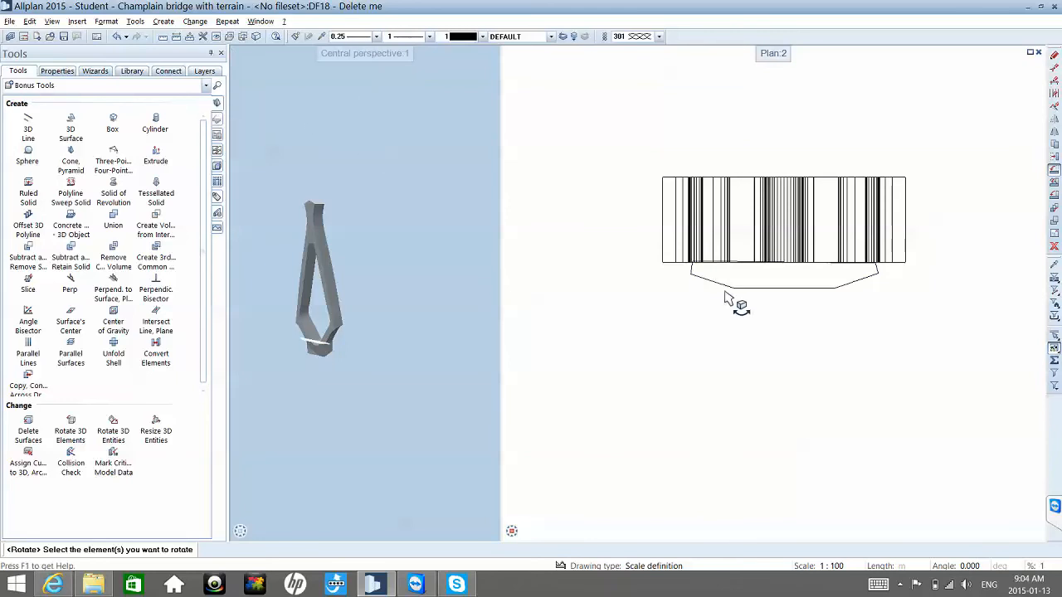
pyautogui.click(724, 289)
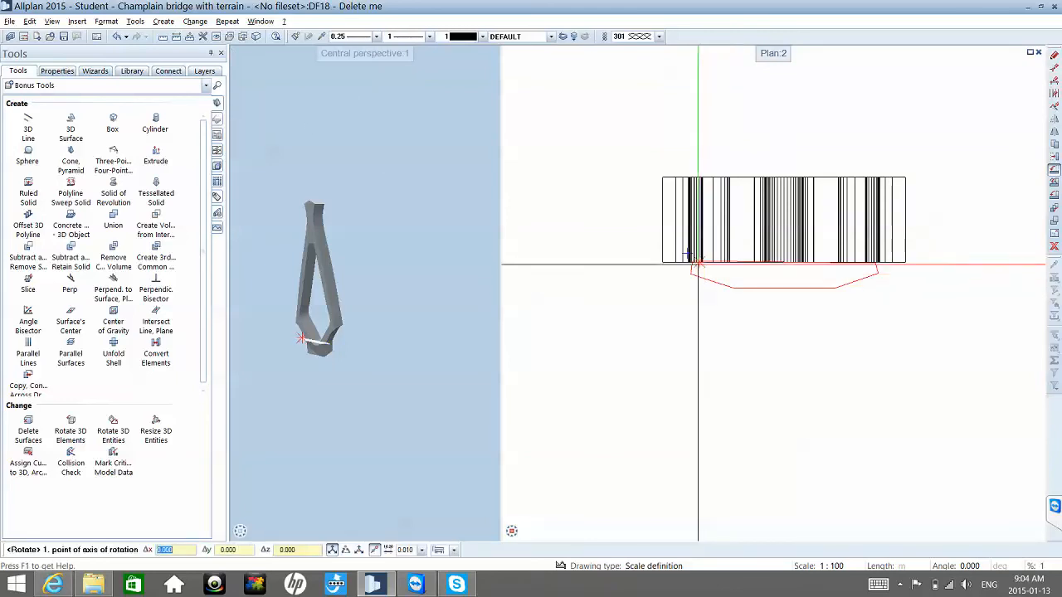
pyautogui.click(693, 261)
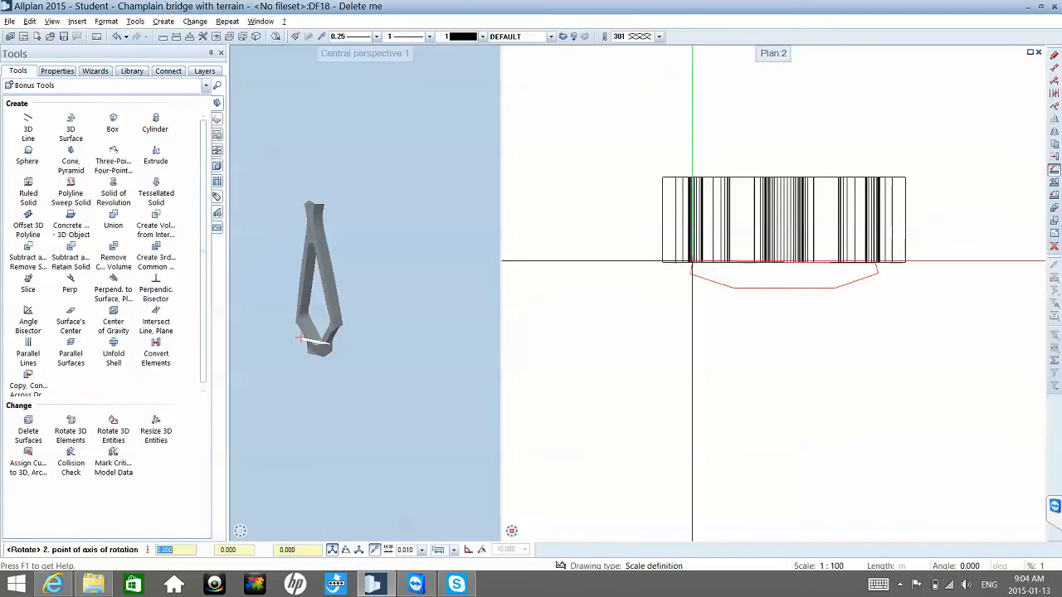
pyautogui.click(944, 261)
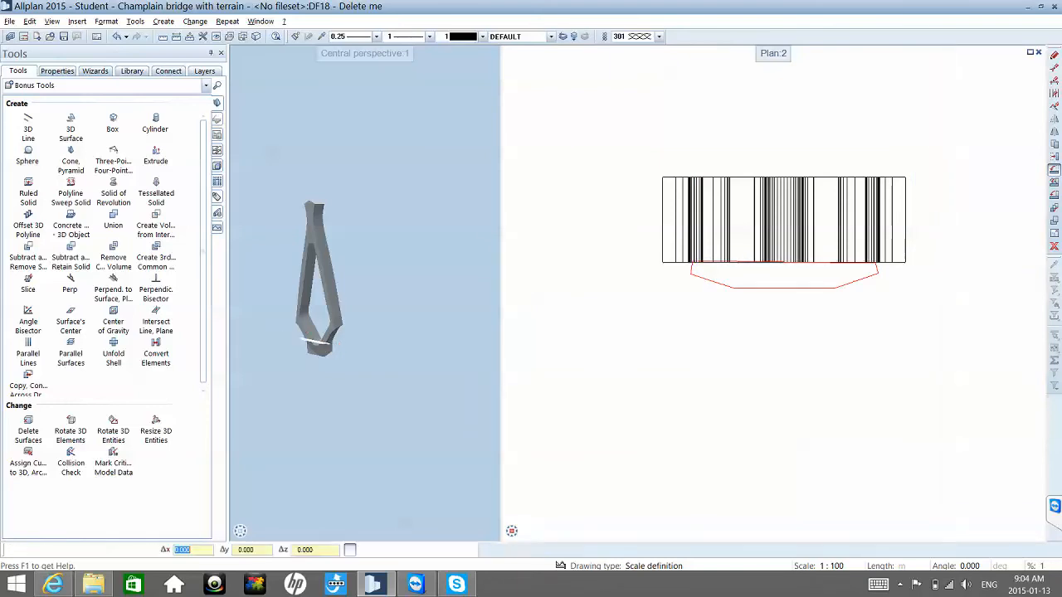
pyautogui.press('Return')
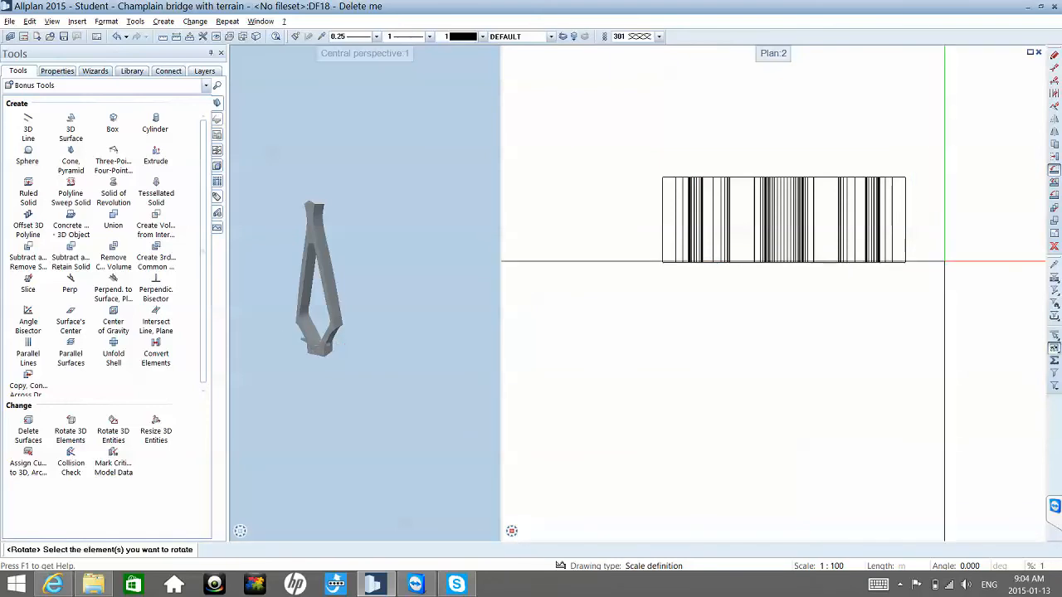
pyautogui.press('Escape')
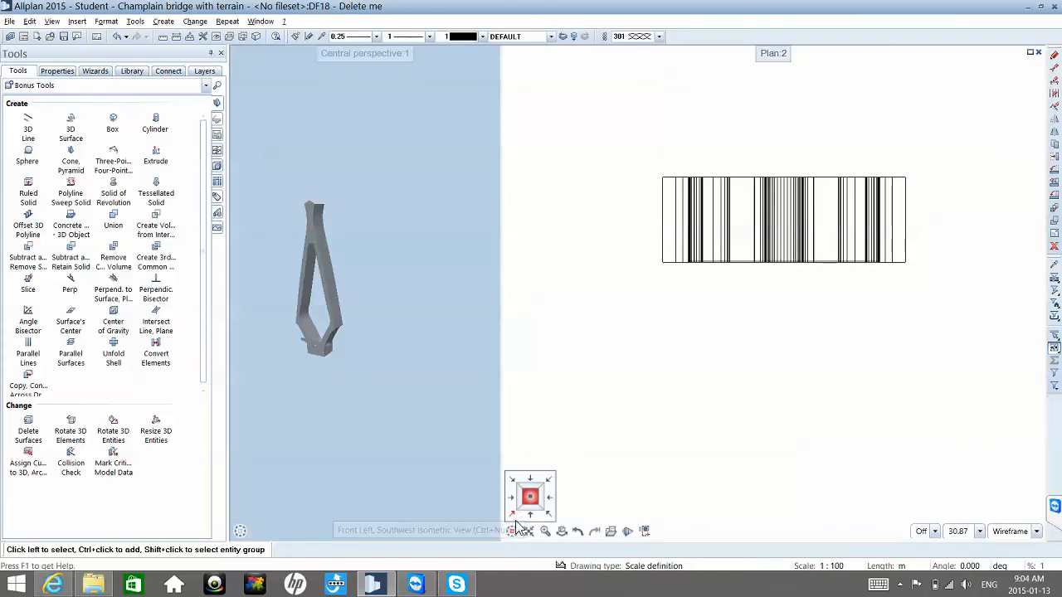
# - Move the deck cross-section surface by its upper corner in the front elevation, up into the widest part of the pylon's opening
pyautogui.click(514, 521)
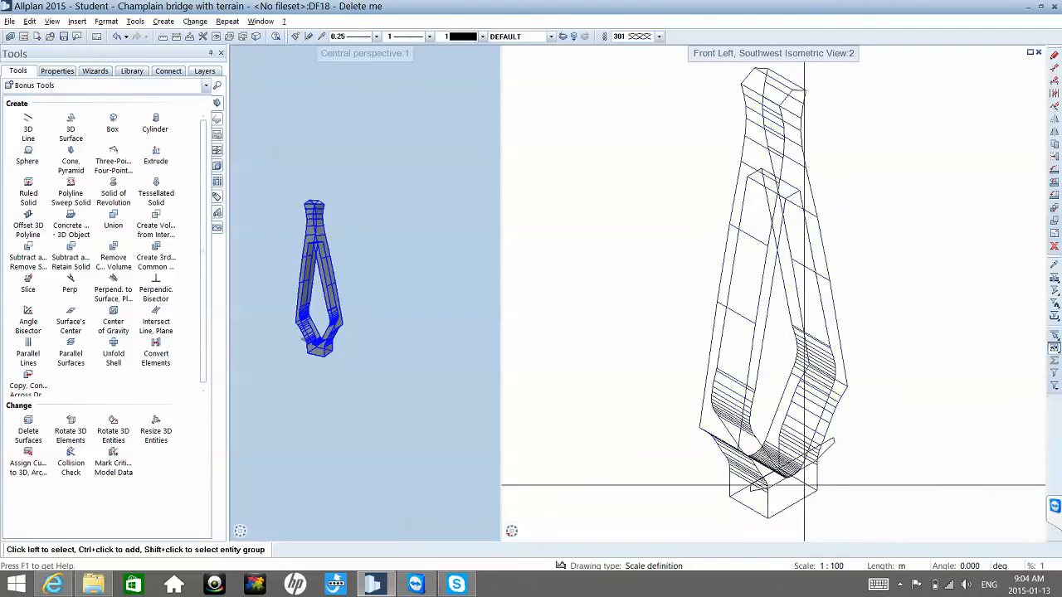
pyautogui.moveTo(515, 538)
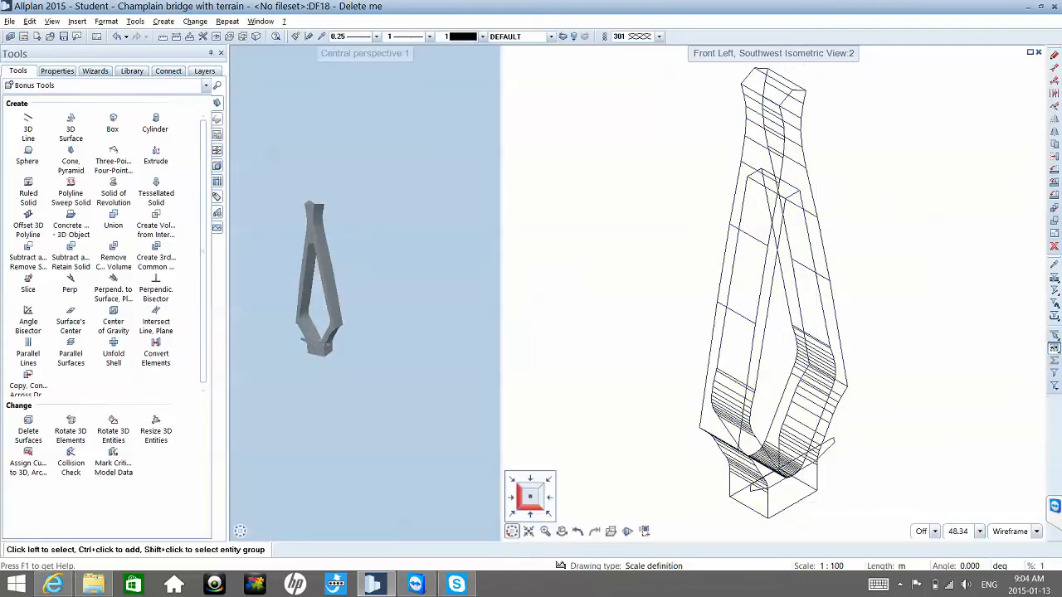
pyautogui.click(532, 516)
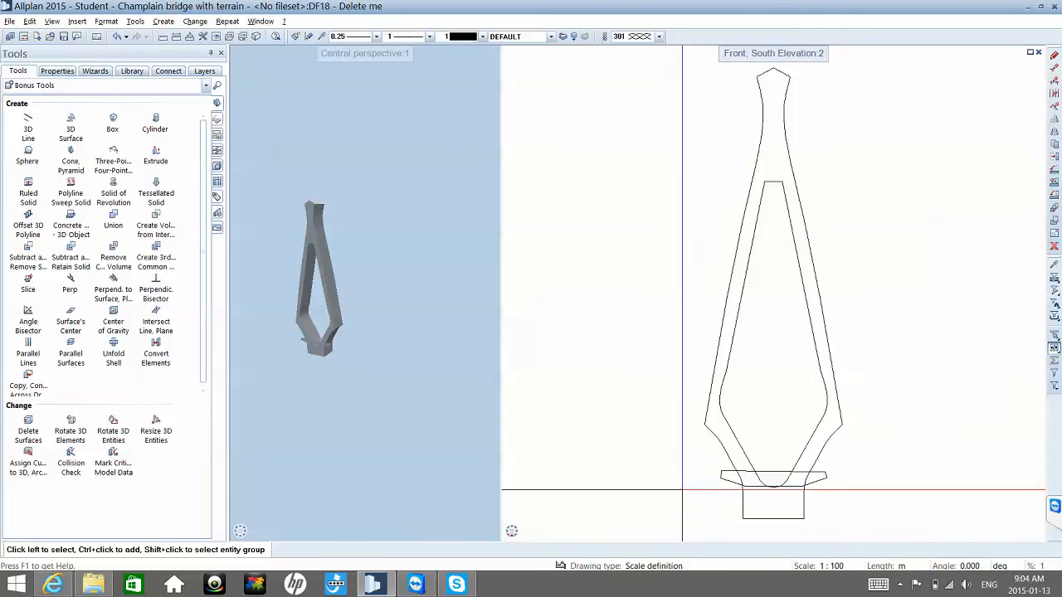
pyautogui.press('m')
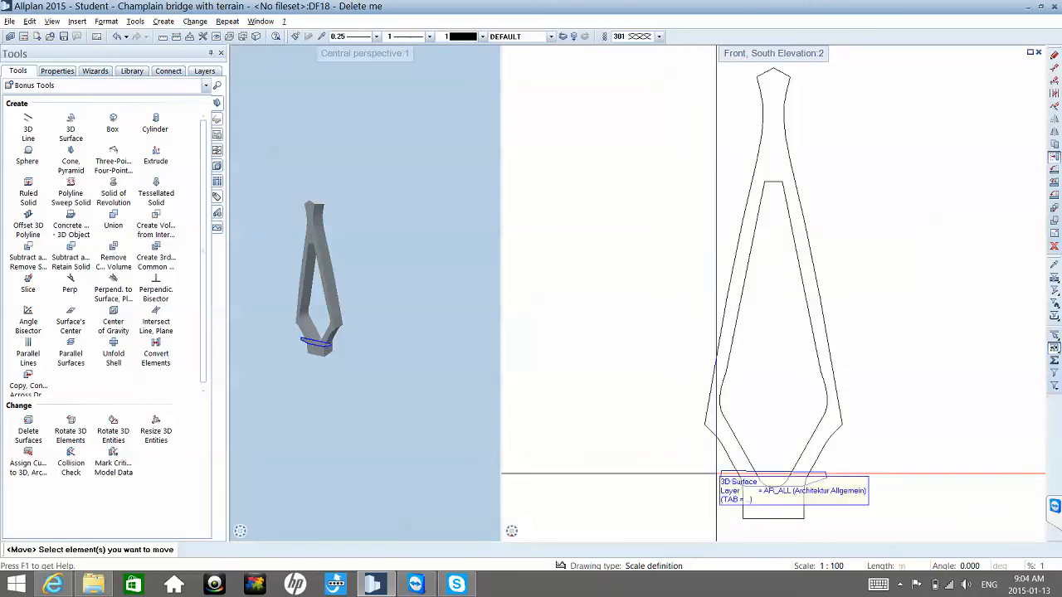
pyautogui.click(724, 474)
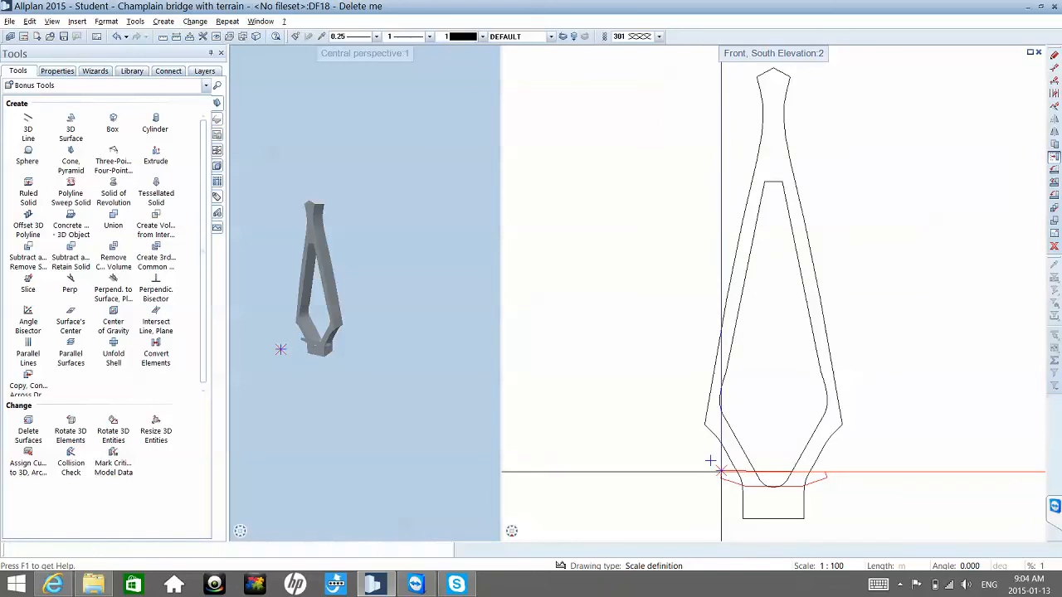
pyautogui.click(721, 475)
pyautogui.scroll(5, 722, 431)
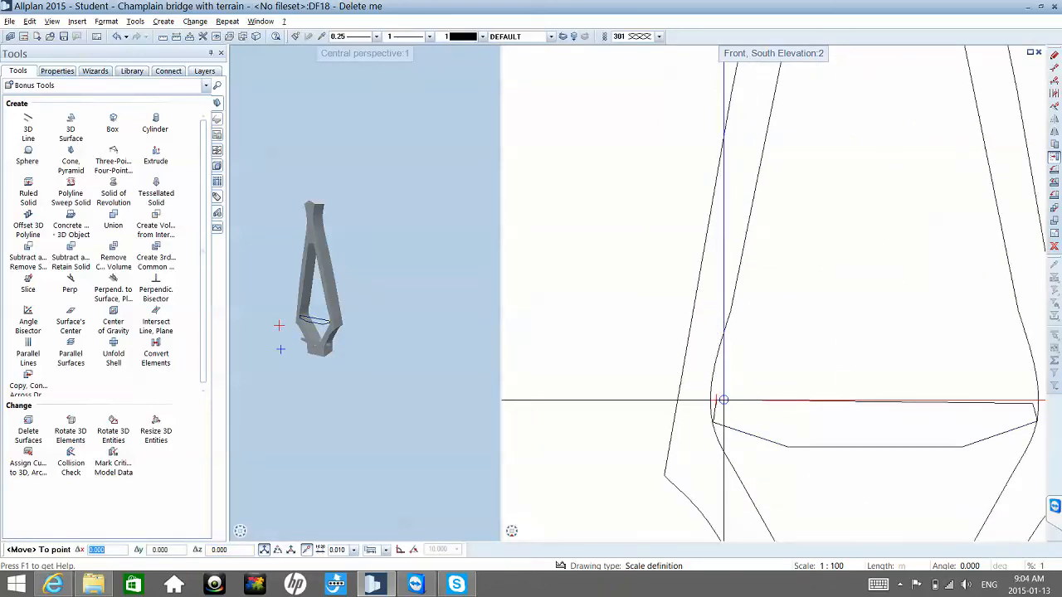
pyautogui.click(723, 401)
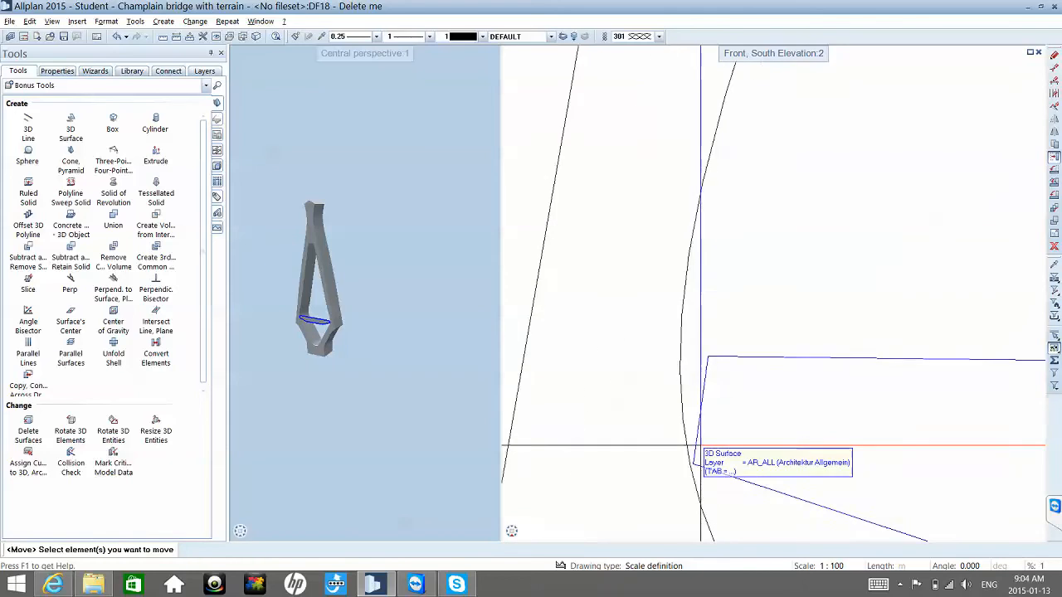
# - Move the deck surface again in the front elevation so its outer side corner lies exactly on the pylon leg's curved inner edge
pyautogui.click(682, 479)
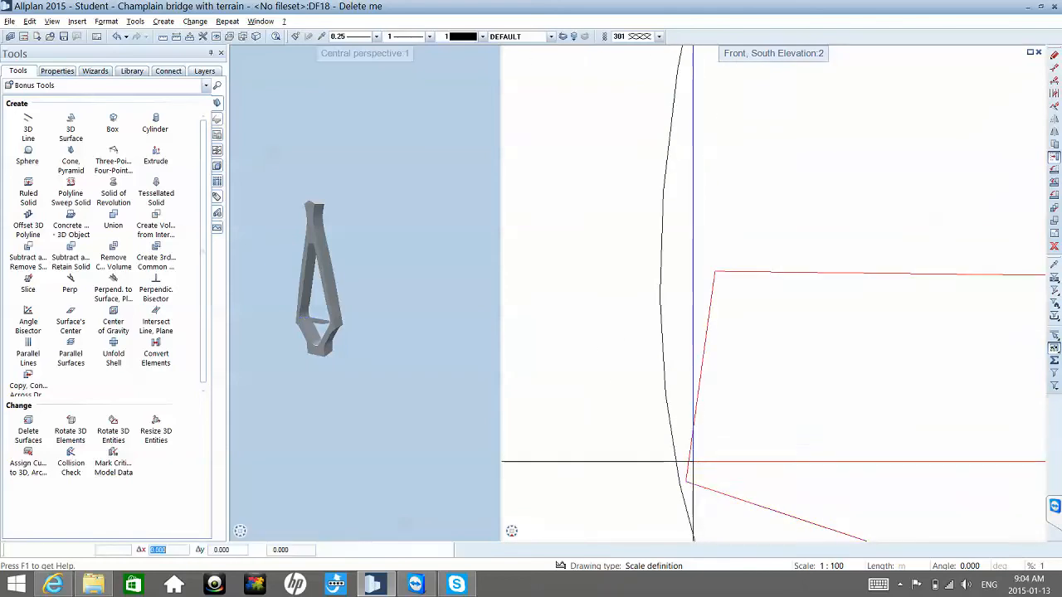
pyautogui.click(684, 481)
pyautogui.scroll(3, 682, 480)
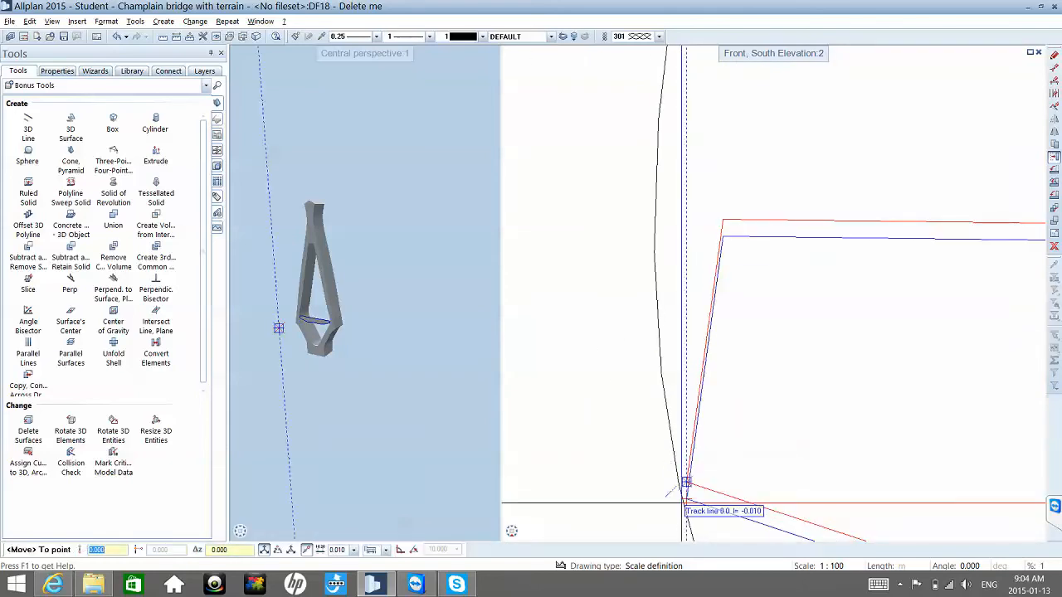
pyautogui.scroll(5, 681, 503)
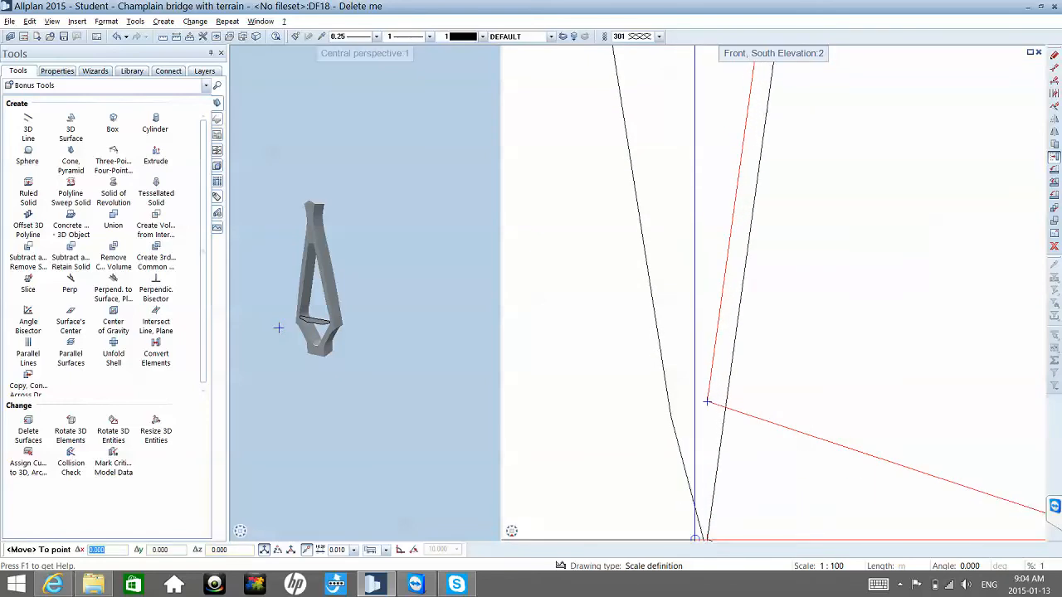
pyautogui.moveTo(699, 539); pyautogui.dragTo(691, 446, button='middle')
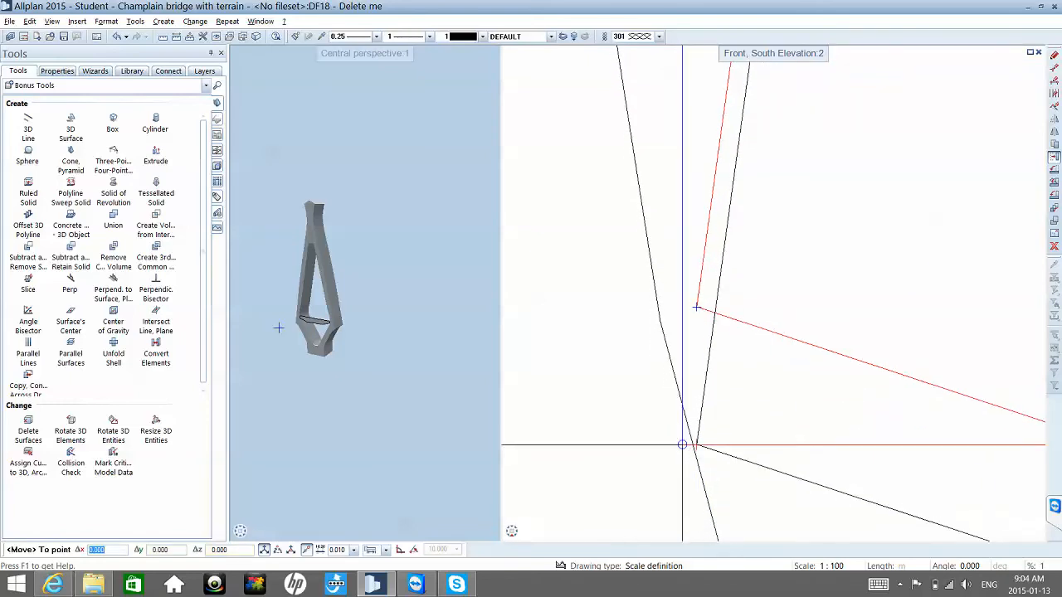
pyautogui.click(680, 460)
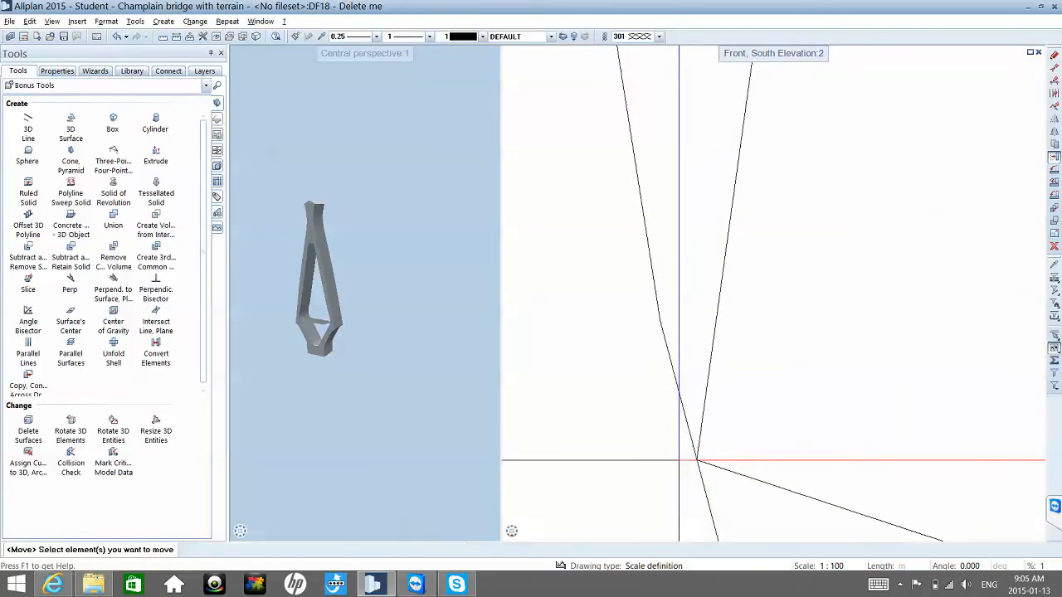
pyautogui.scroll(-2, 674, 441)
pyautogui.press('Escape')
pyautogui.scroll(-5, 673, 441)
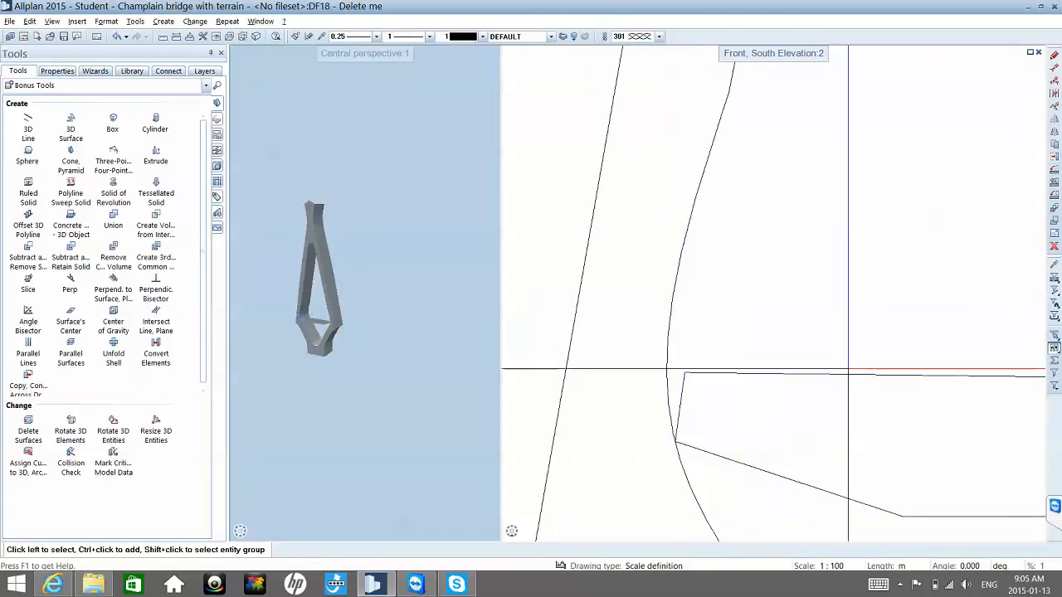
# - Modify the format properties of the deck surface, setting its line color to 12
pyautogui.click(1055, 58)
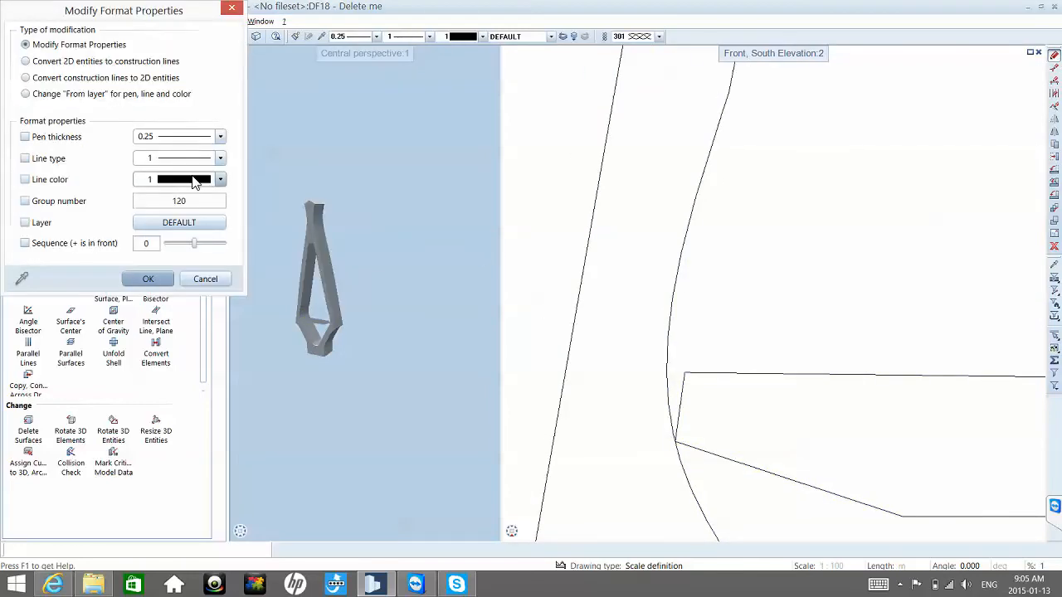
pyautogui.click(194, 180)
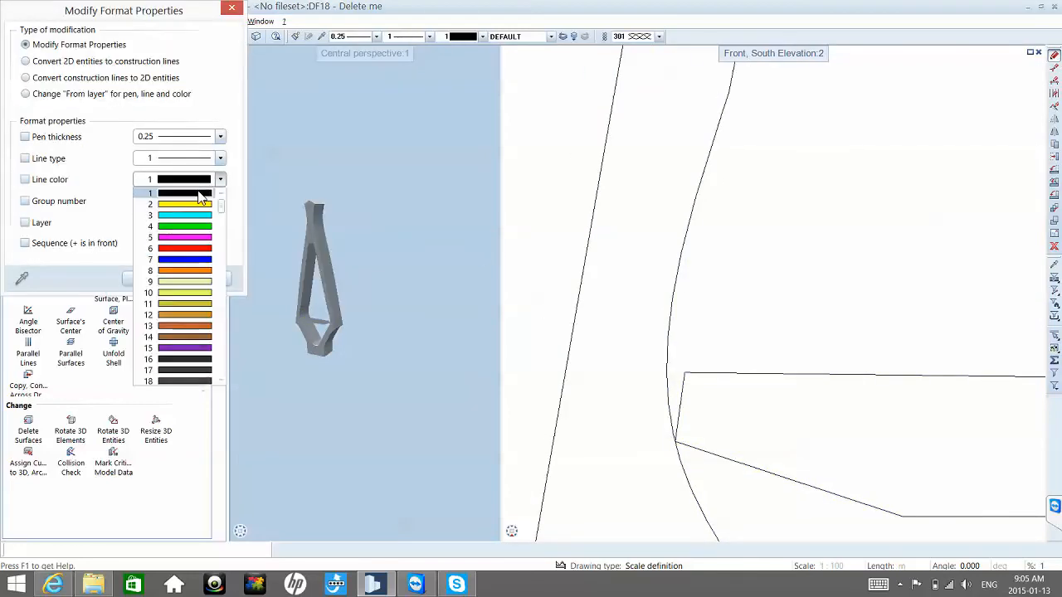
pyautogui.click(199, 316)
pyautogui.click(170, 281)
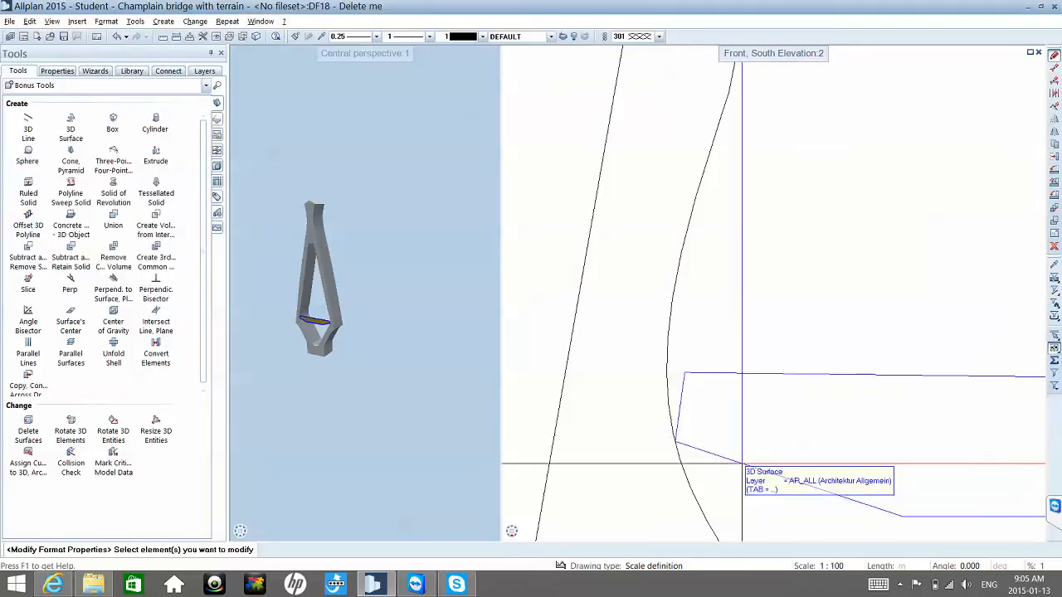
pyautogui.click(735, 460)
pyautogui.press('Escape')
pyautogui.scroll(-3, 591, 376)
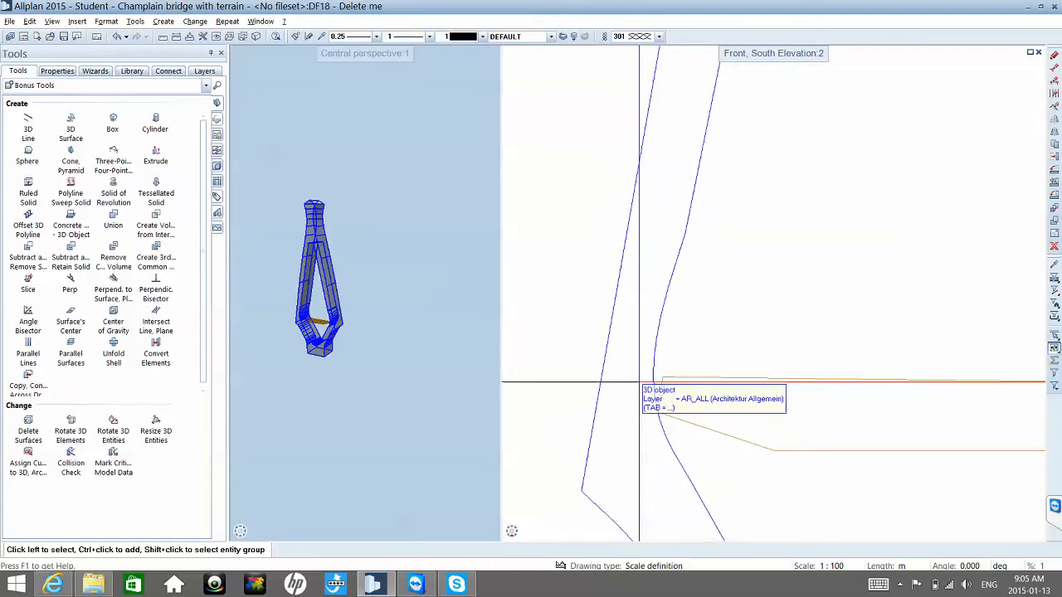
# - Draw a line in plan from the midpoint of the pylon's front edge, about 6.8 m long, perpendicular to that edge and across the pylon
pyautogui.moveTo(516, 540)
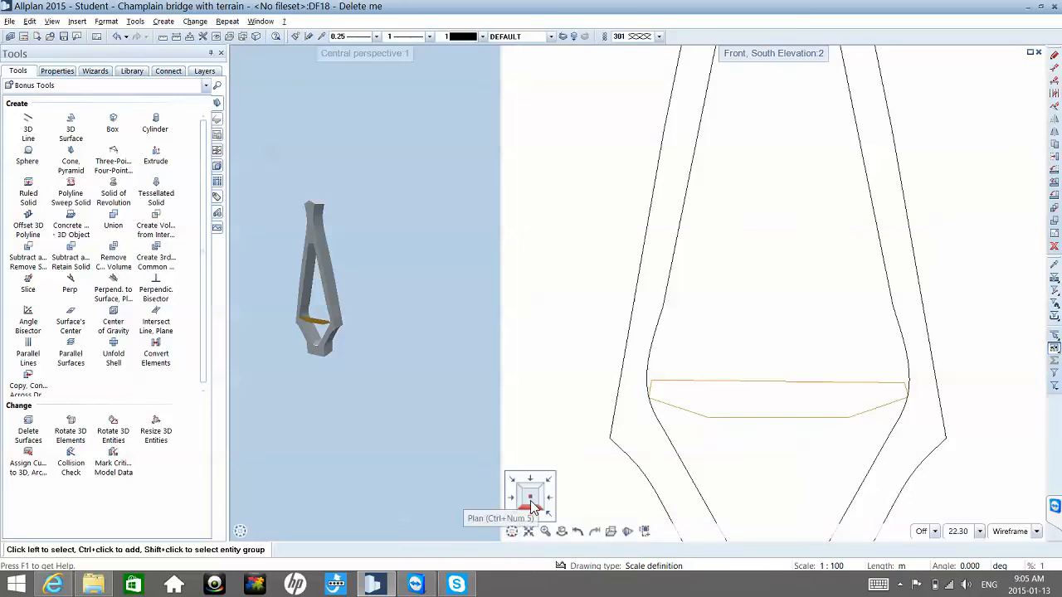
pyautogui.click(531, 502)
pyautogui.moveTo(830, 359); pyautogui.dragTo(610, 270, button='middle')
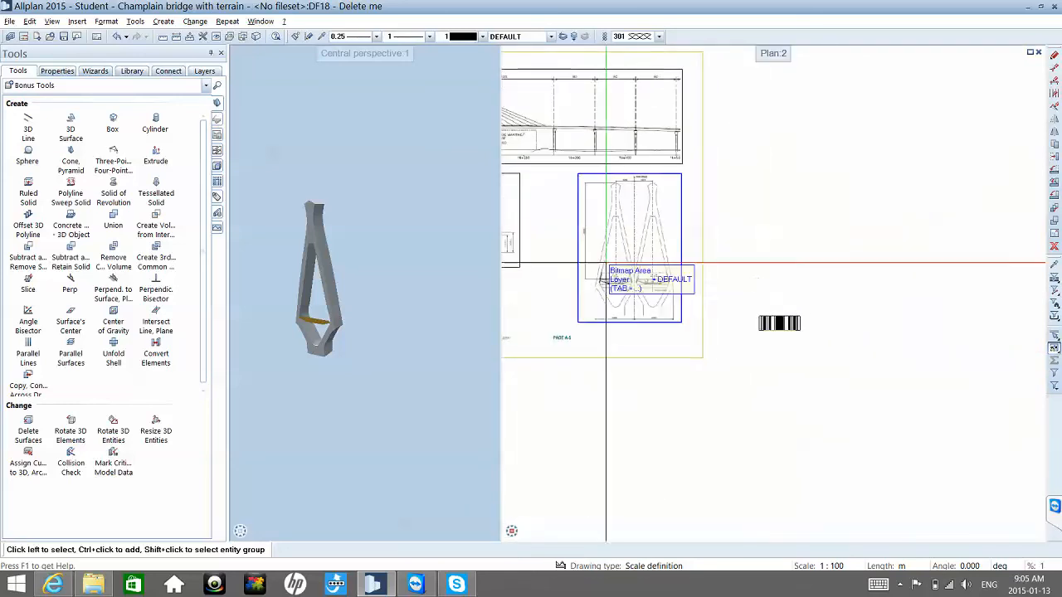
pyautogui.click(68, 85)
pyautogui.click(62, 100)
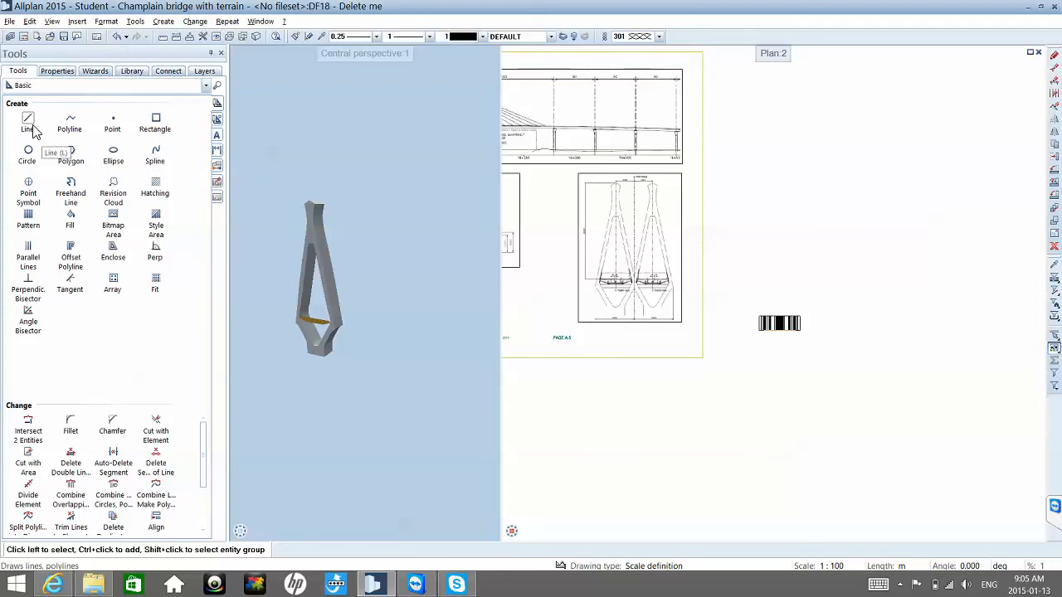
pyautogui.scroll(6, 810, 327)
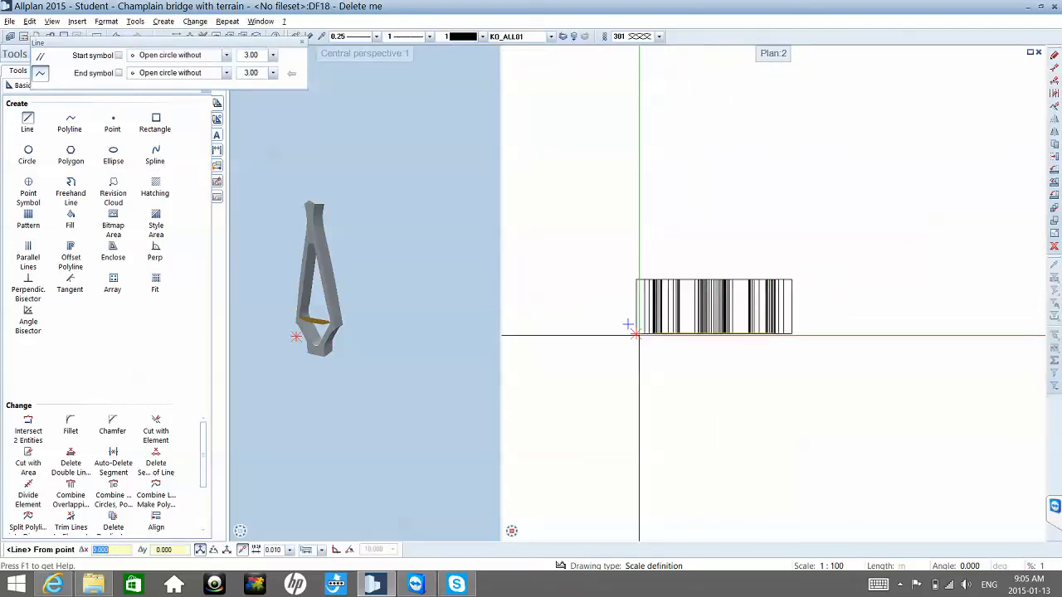
pyautogui.rightClick(640, 335)
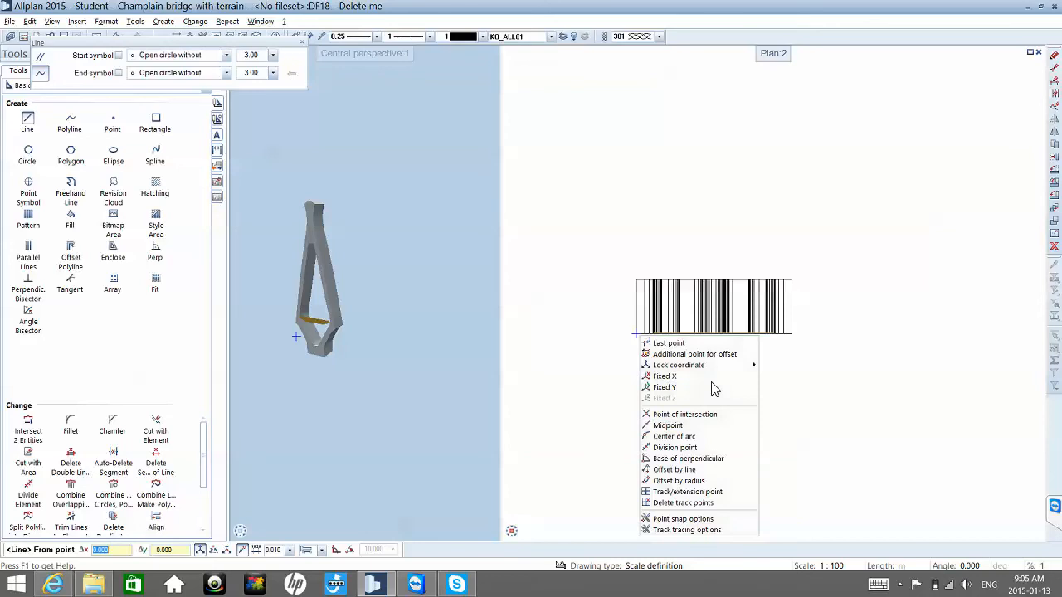
pyautogui.click(729, 425)
pyautogui.click(791, 335)
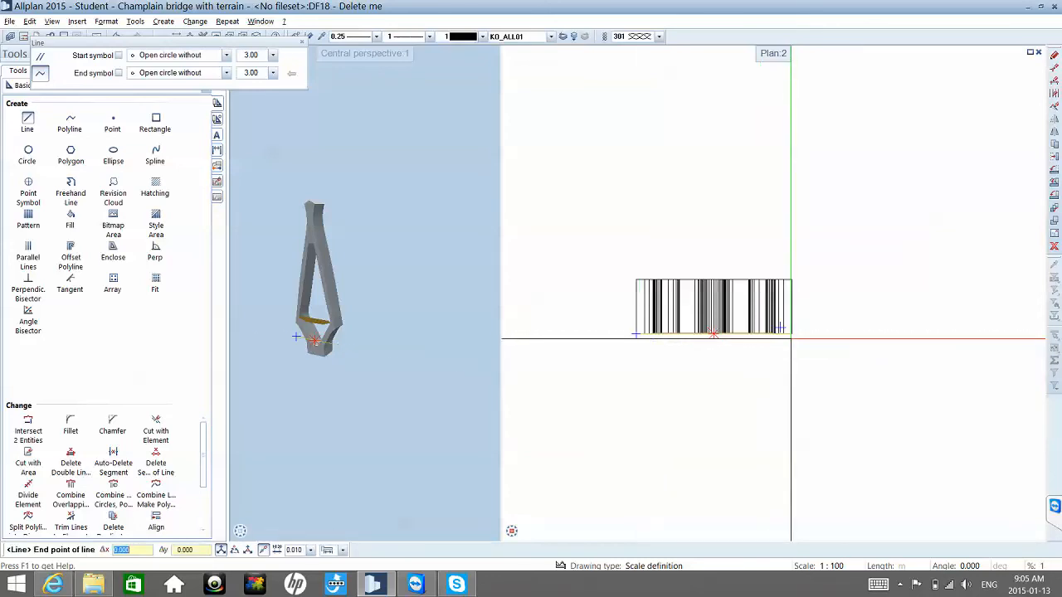
pyautogui.click(791, 336)
pyautogui.scroll(-2, 790, 335)
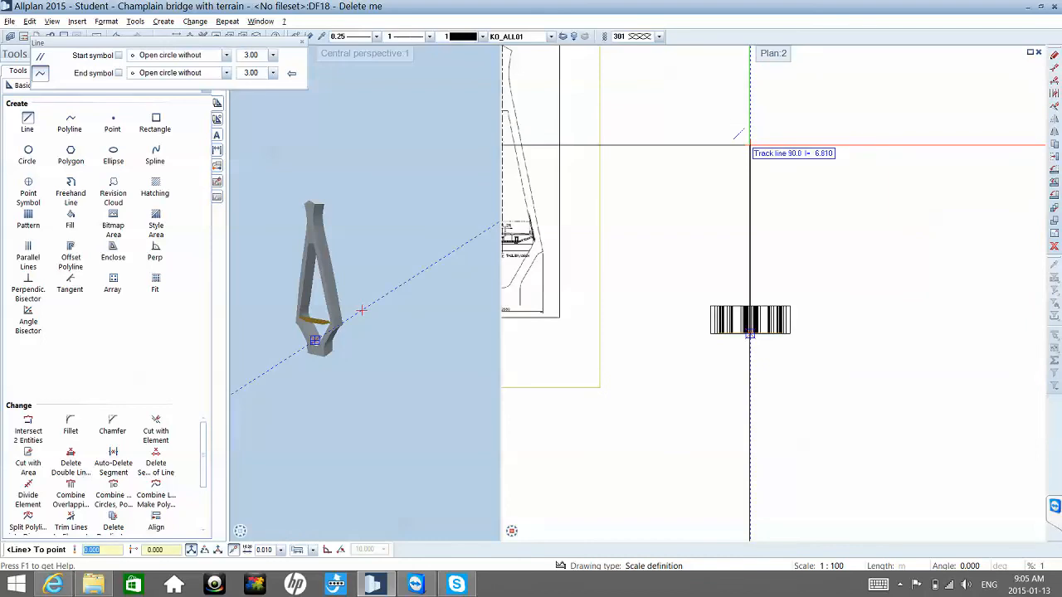
pyautogui.scroll(-3, 751, 144)
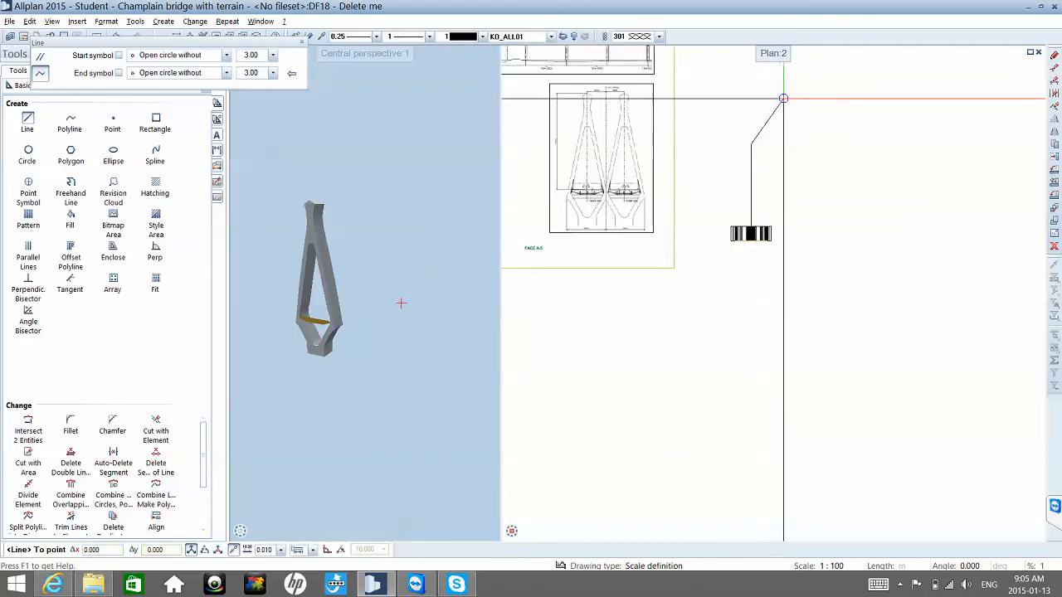
# - Continue the line with a longer oblique segment angled away to the upper right, and end it there
pyautogui.moveTo(783, 100); pyautogui.dragTo(720, 235, button='middle')
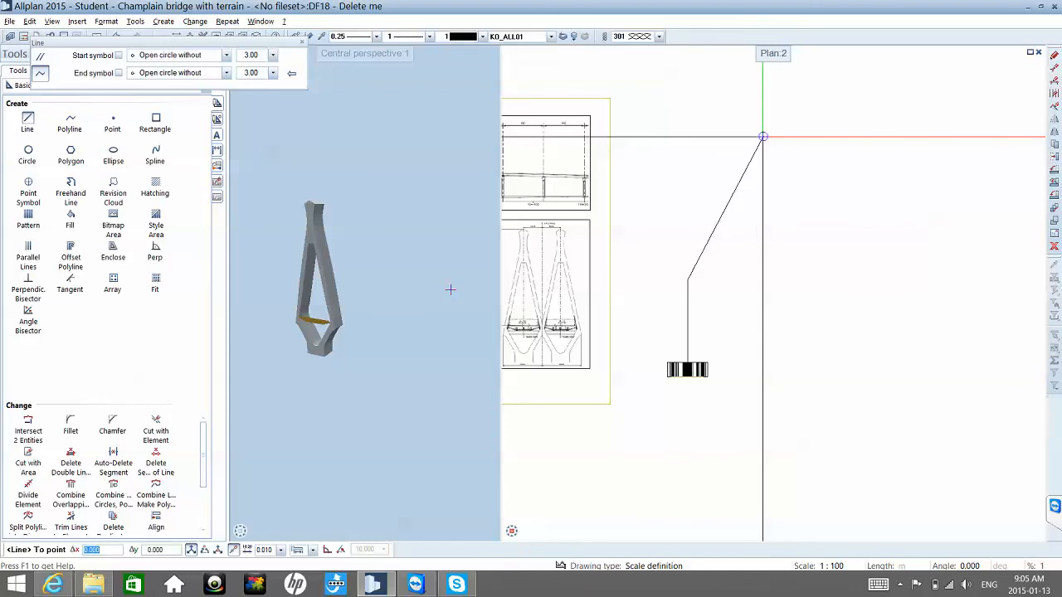
pyautogui.click(762, 136)
pyautogui.press('Escape')
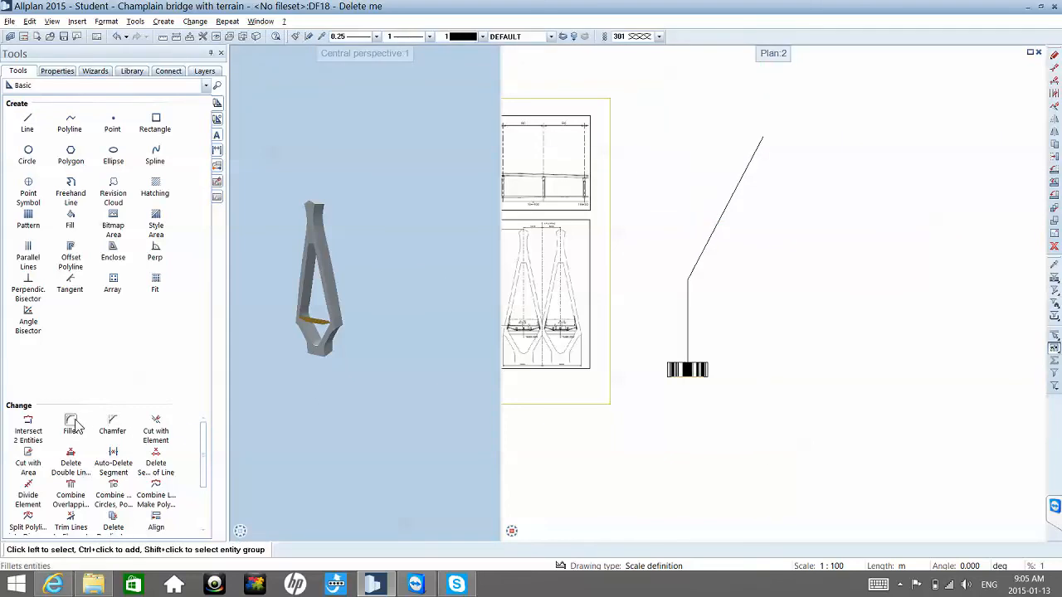
# - Fillet the corner between the straight and oblique line segments, choosing one of the offered tangent circles
pyautogui.scroll(4, 643, 296)
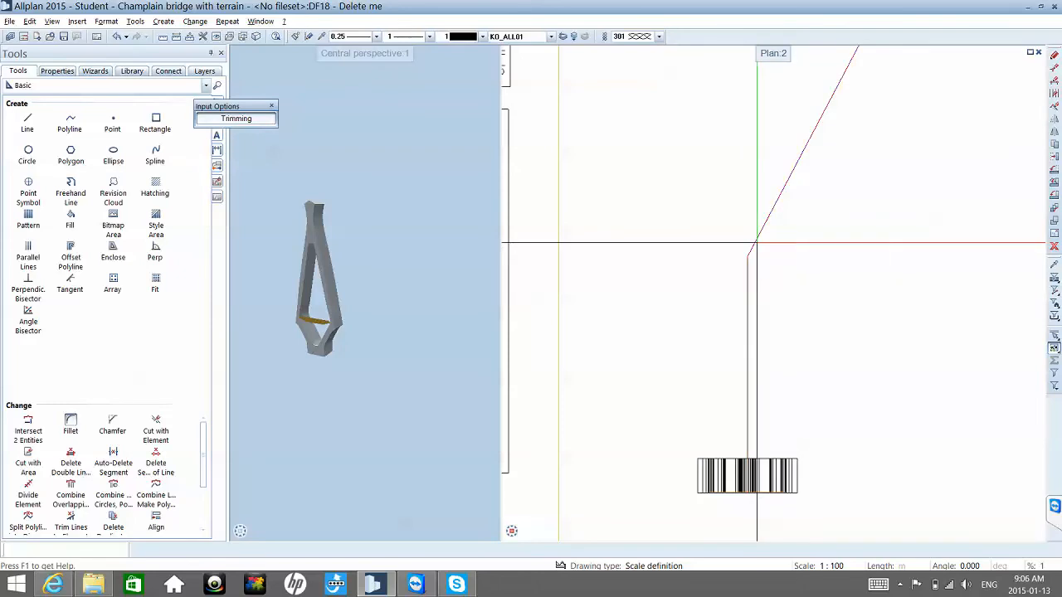
pyautogui.click(757, 243)
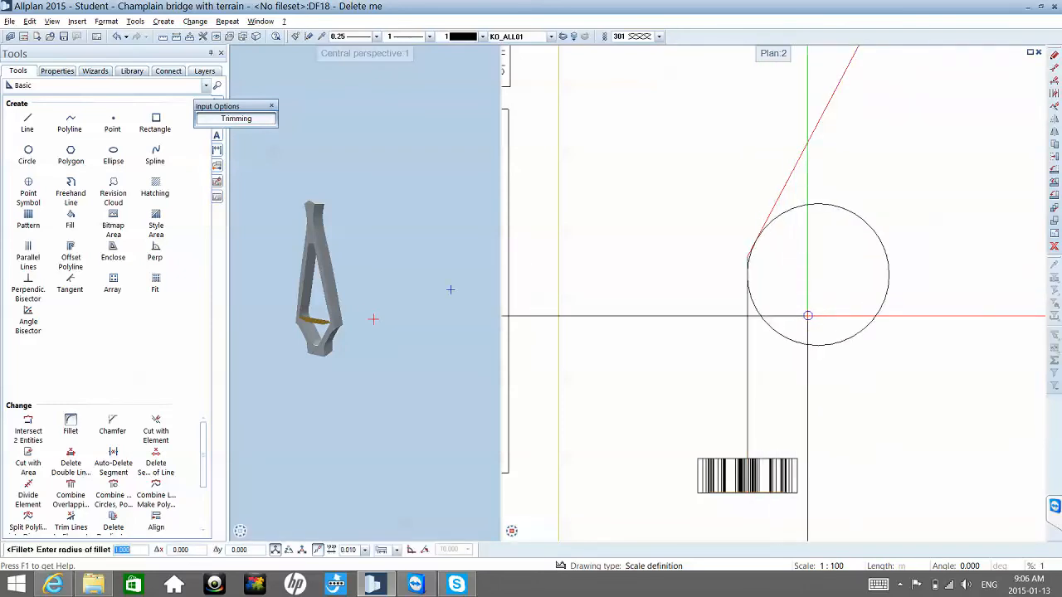
pyautogui.click(837, 379)
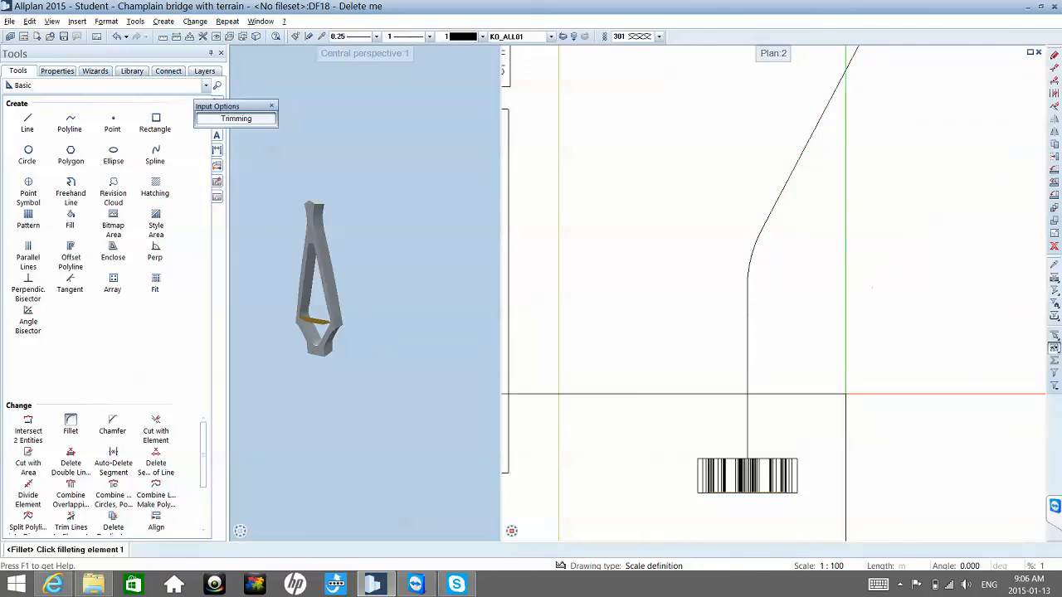
pyautogui.press('Escape')
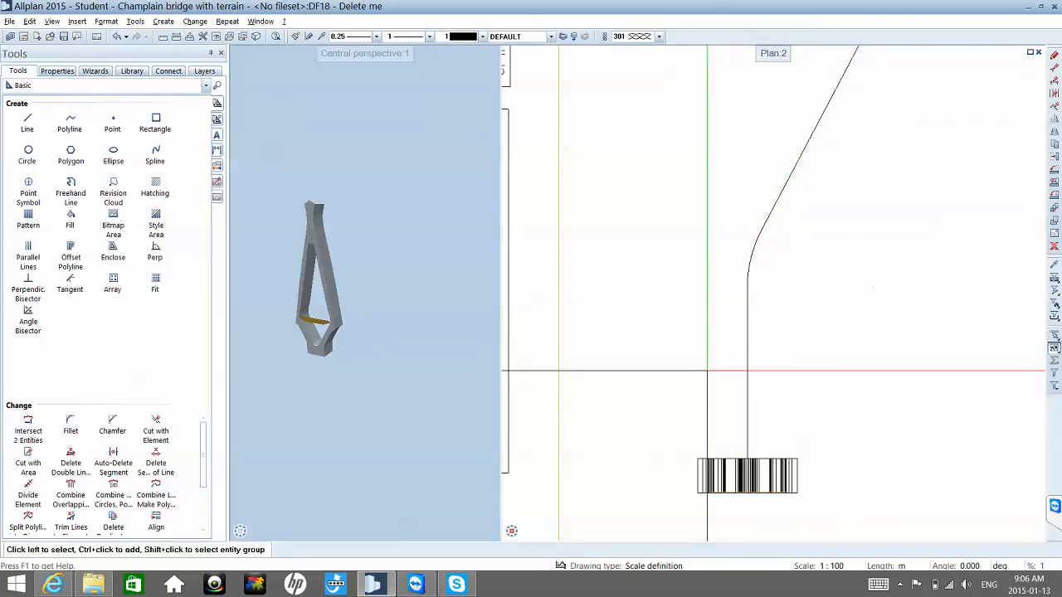
# - Convert the filleted 2D path to 3D lines, combining all its elements into a single 3D entity
pyautogui.click(83, 87)
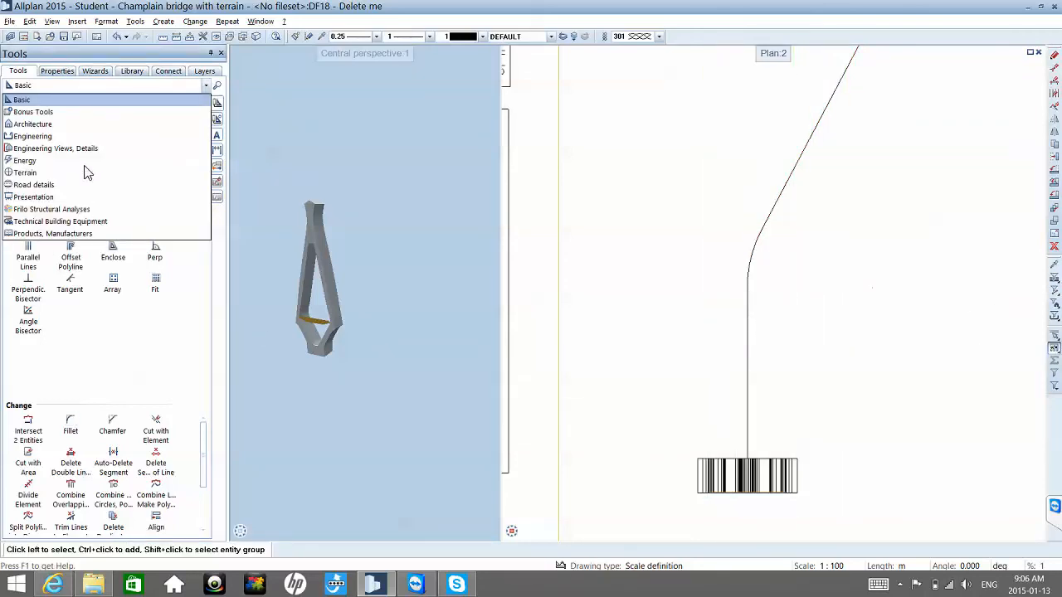
pyautogui.click(86, 113)
pyautogui.click(114, 357)
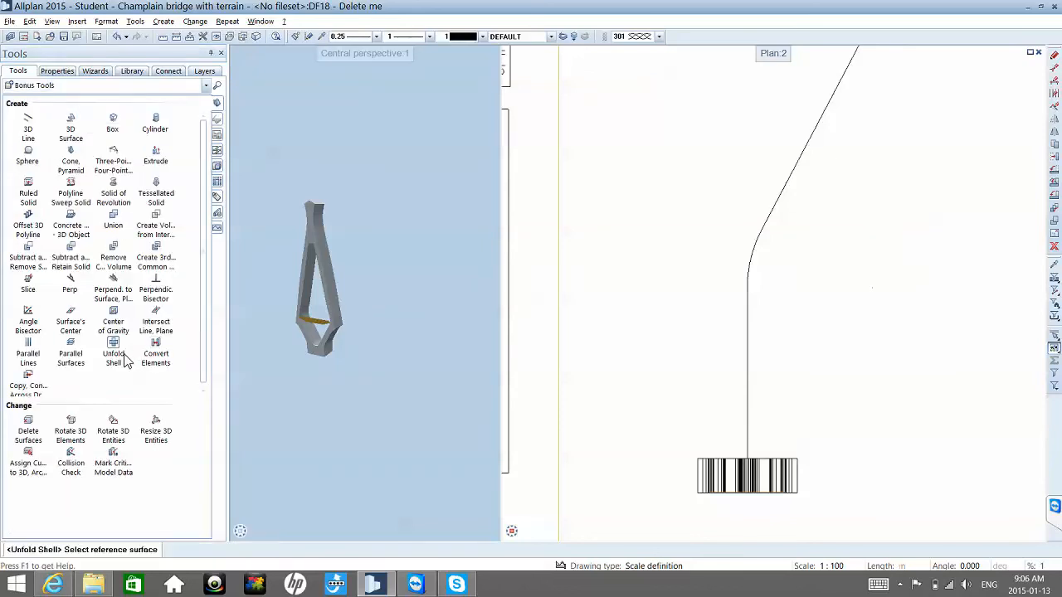
pyautogui.click(152, 355)
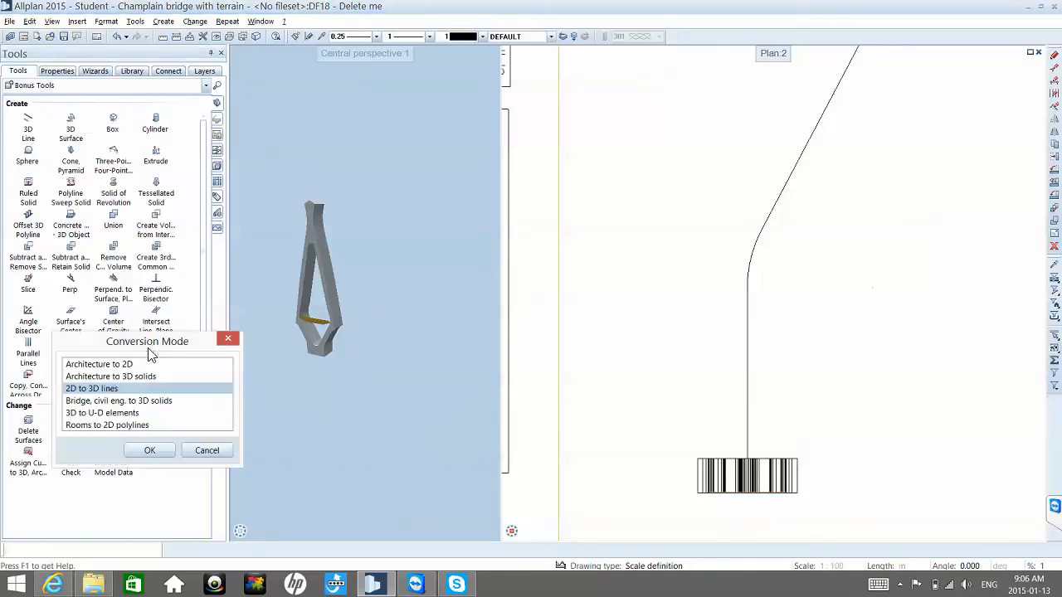
pyautogui.click(154, 458)
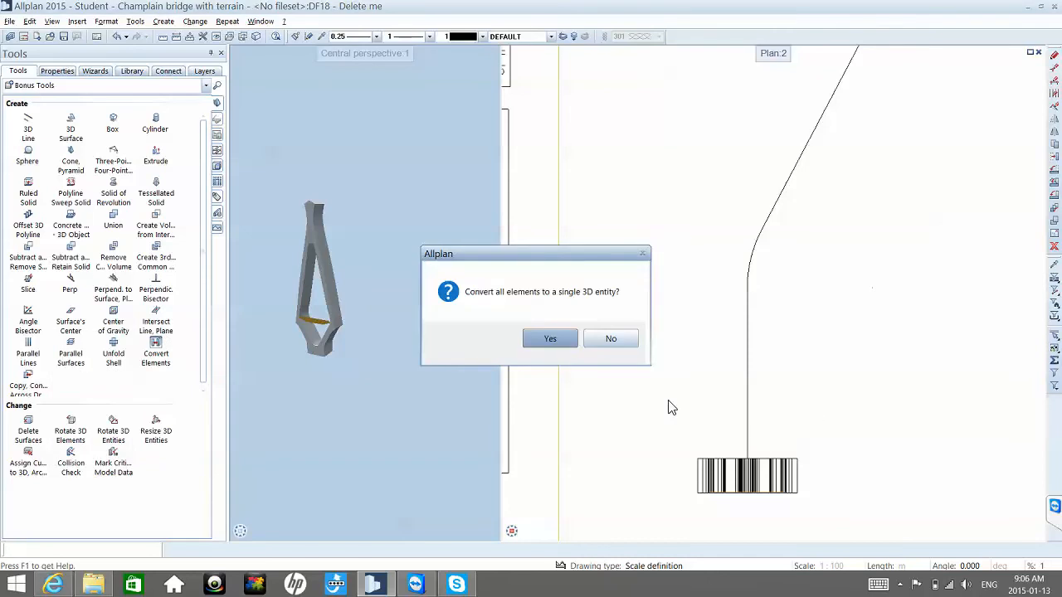
pyautogui.click(550, 339)
pyautogui.click(860, 380)
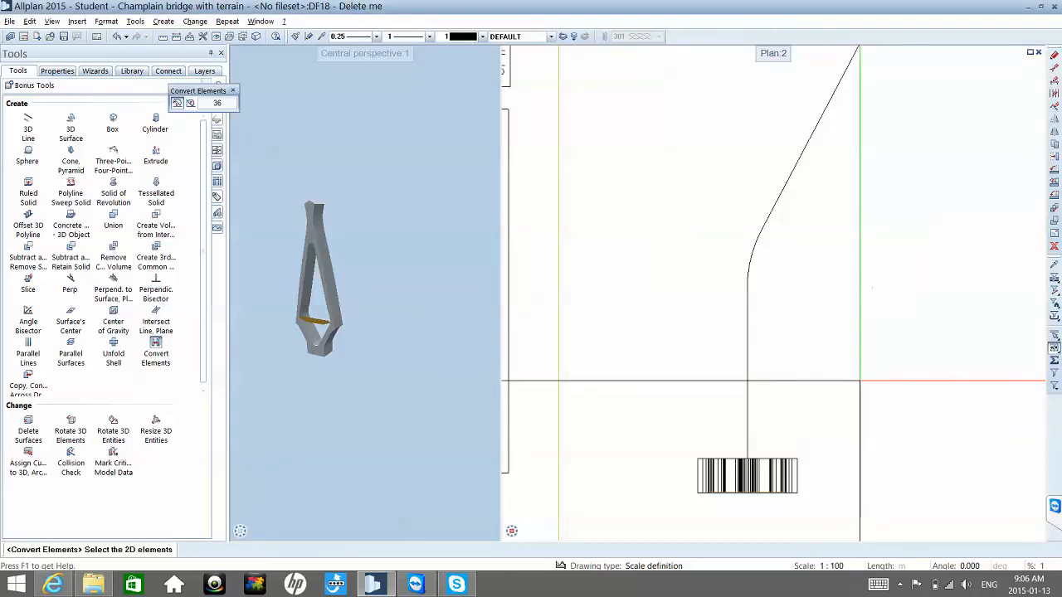
pyautogui.click(707, 137)
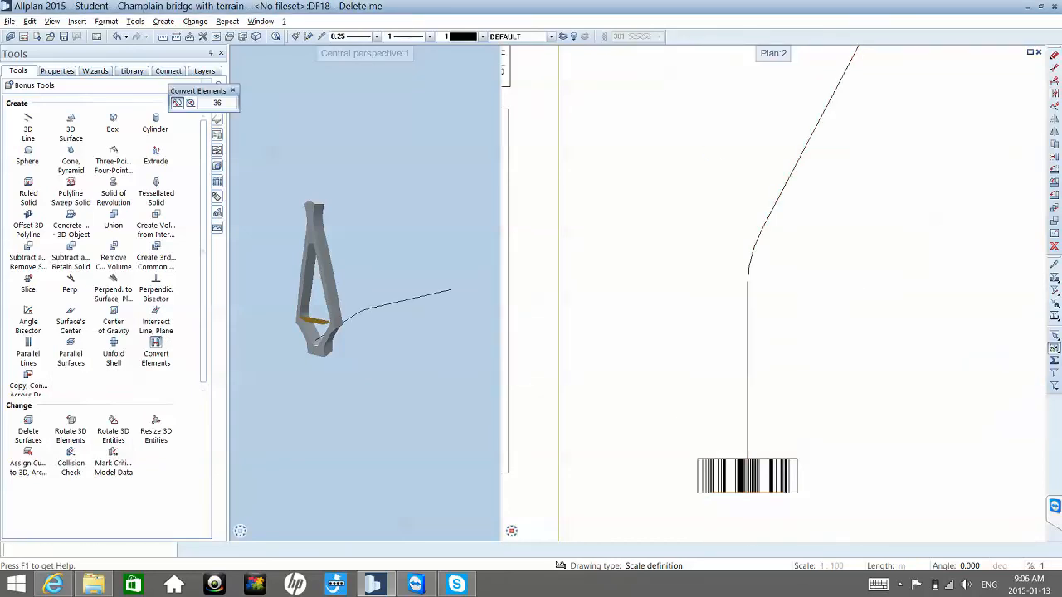
pyautogui.press('Escape')
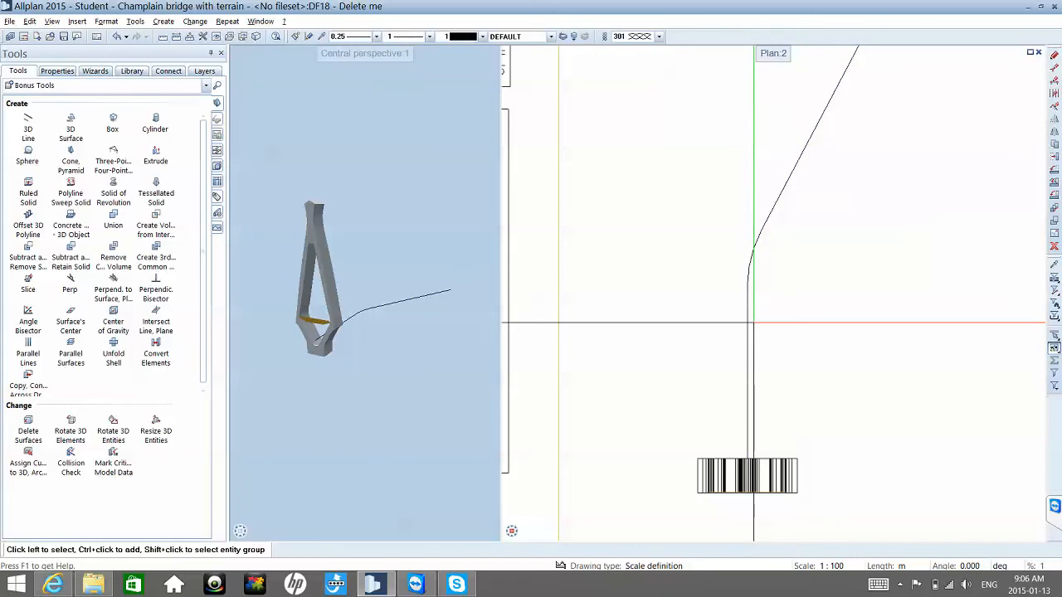
# - In the southwest isometric view, move the 3D path from its pylon end to the midpoint of the deck surface's top edge
pyautogui.click(748, 339)
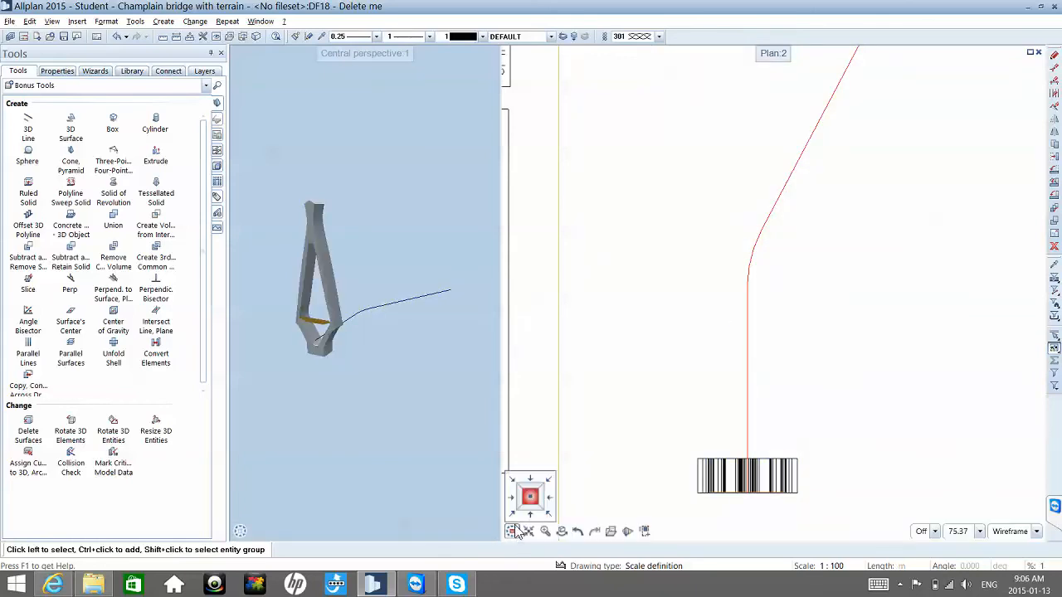
pyautogui.click(512, 517)
pyautogui.press('Escape')
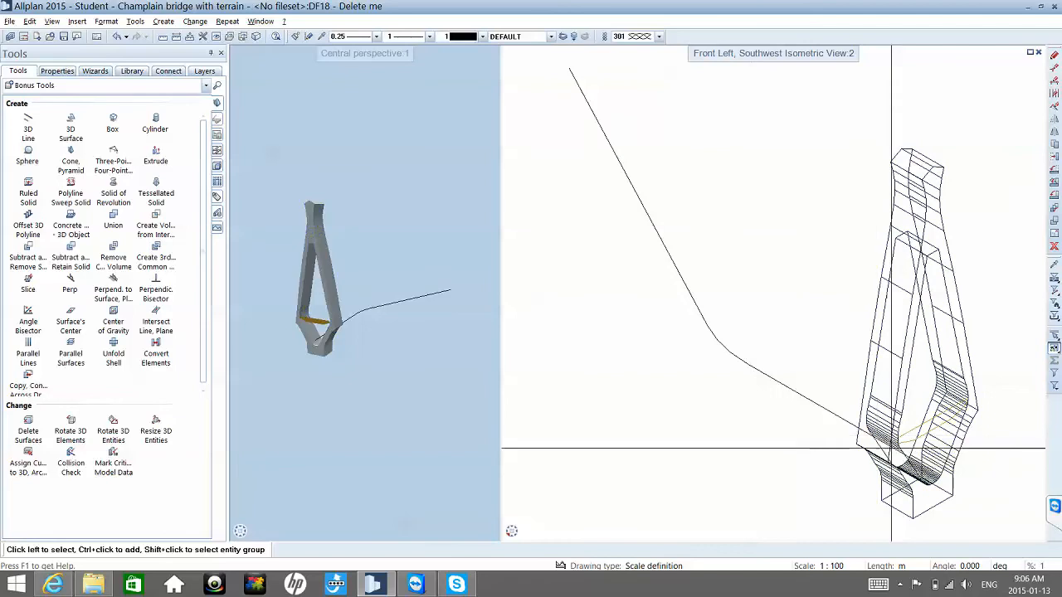
pyautogui.scroll(1, 891, 449)
pyautogui.press('m')
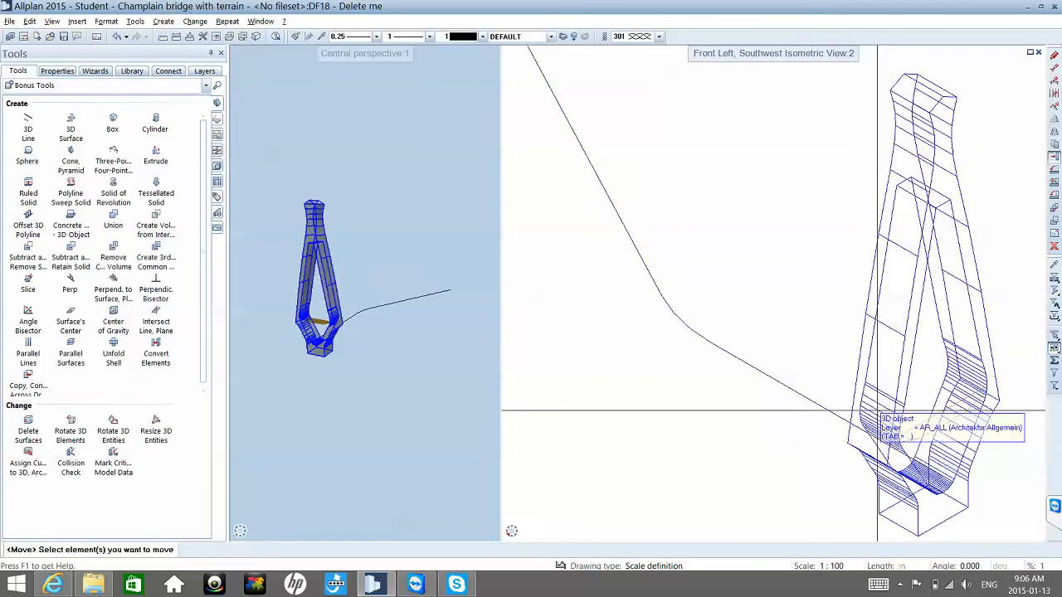
pyautogui.click(811, 402)
pyautogui.scroll(4, 979, 510)
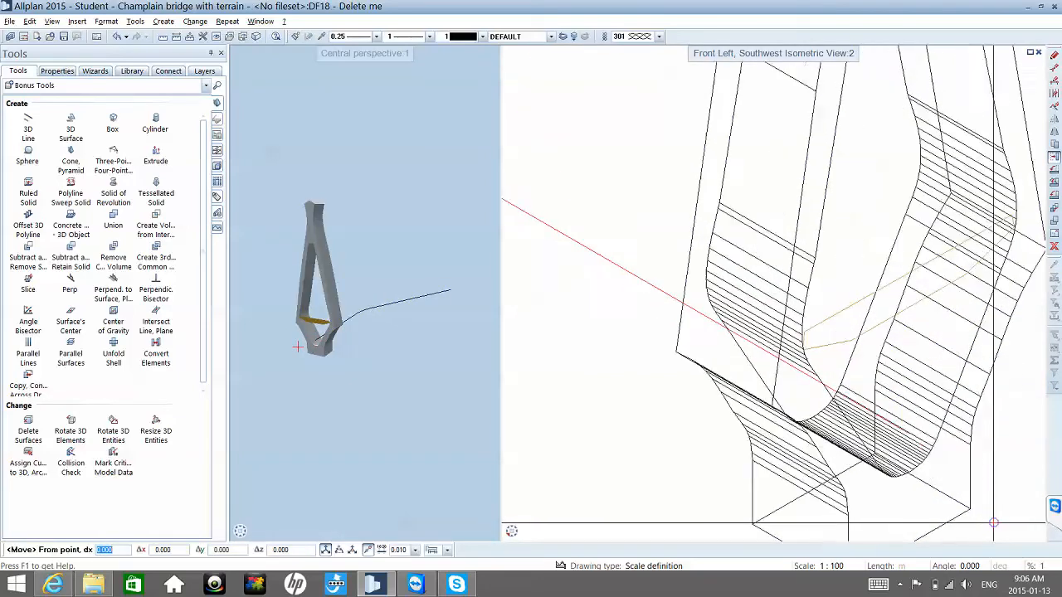
pyautogui.scroll(5, 994, 523)
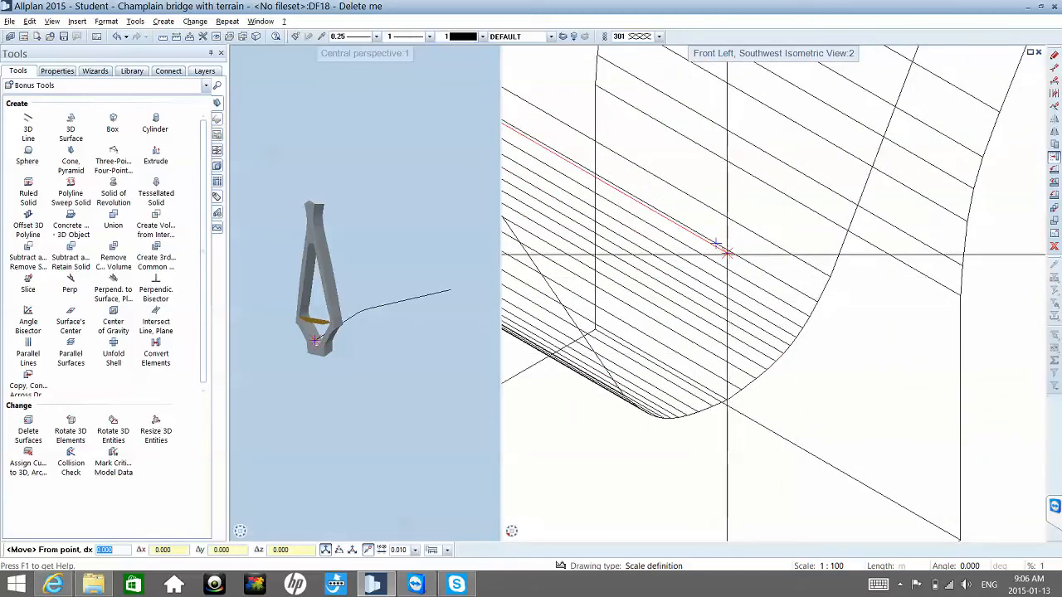
pyautogui.click(727, 253)
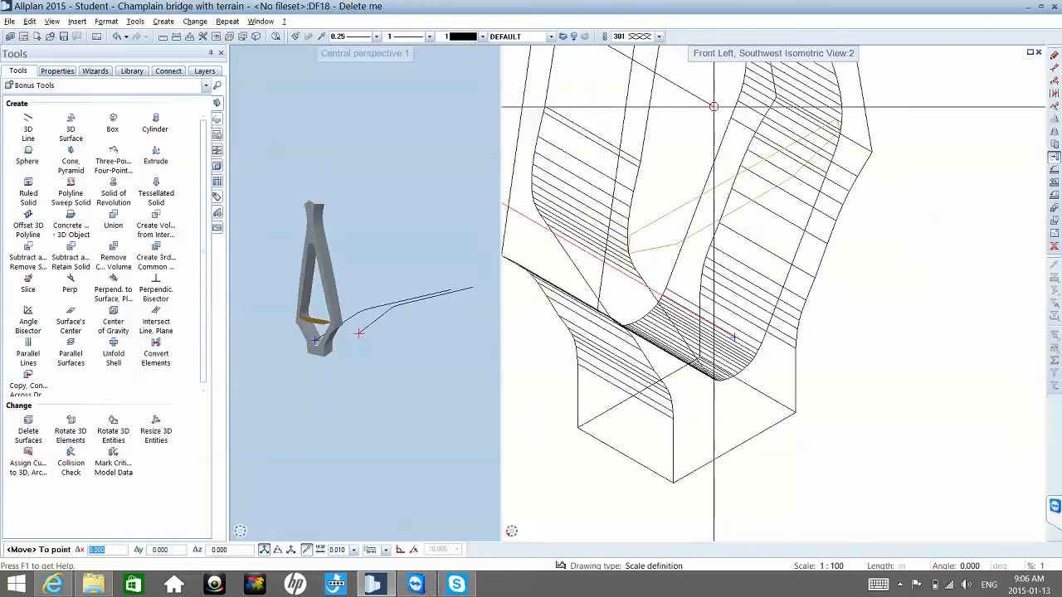
pyautogui.scroll(5, 734, 336)
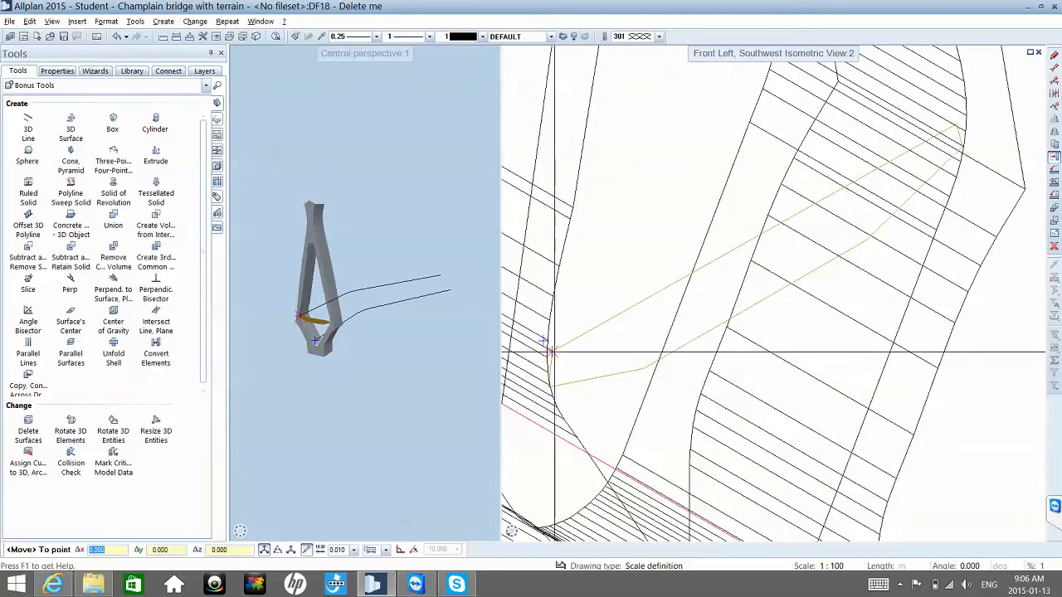
pyautogui.rightClick(553, 353)
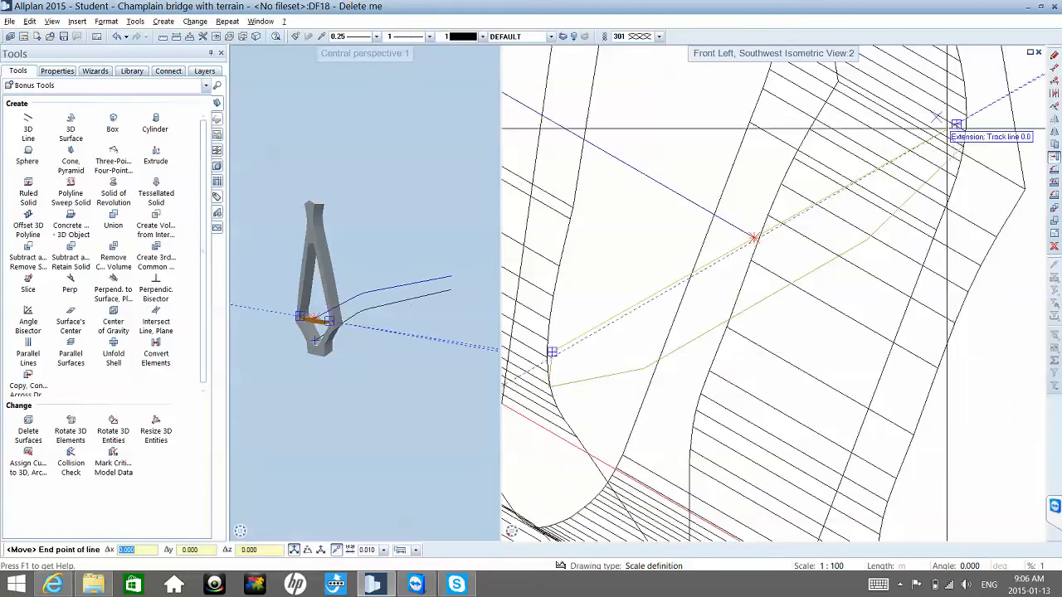
pyautogui.scroll(1, 952, 131)
pyautogui.scroll(3, 958, 123)
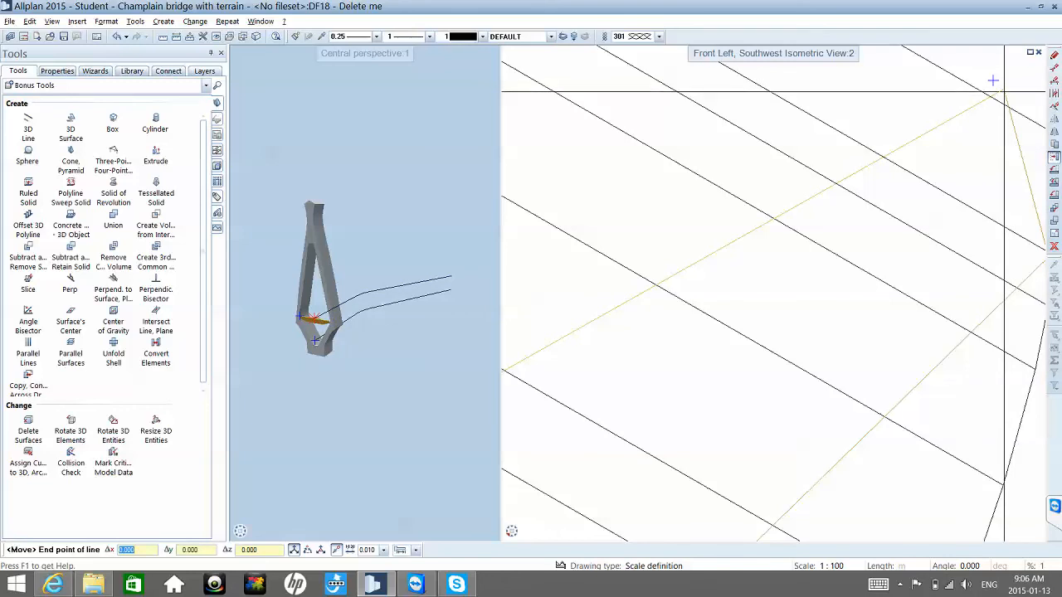
pyautogui.press('Escape')
pyautogui.scroll(-5, 996, 87)
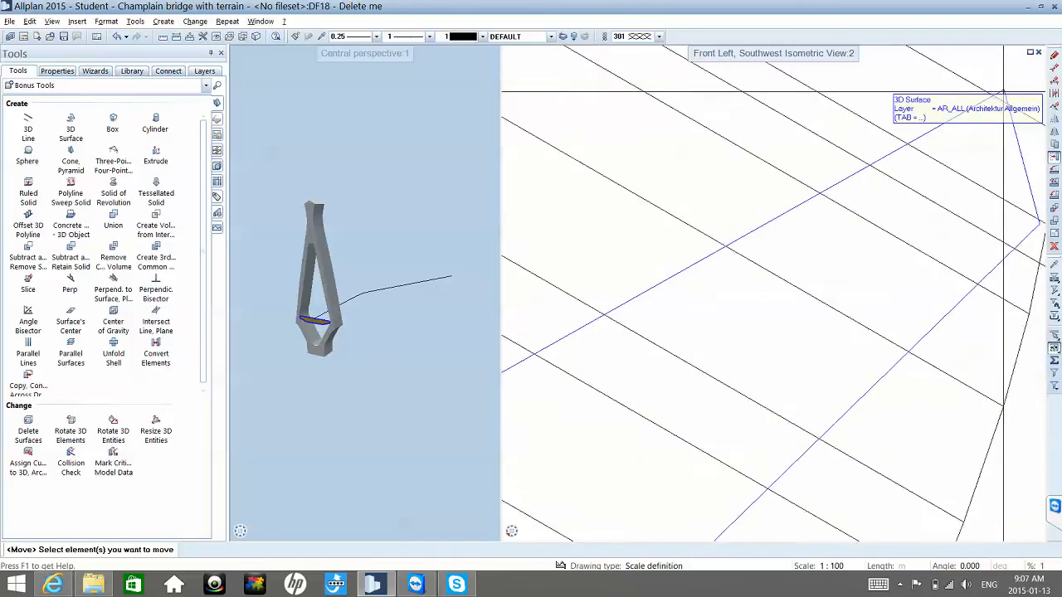
# - Create a polyline sweep solid from the deck cross-section surface along the curved 3D path
pyautogui.scroll(-6, 1005, 94)
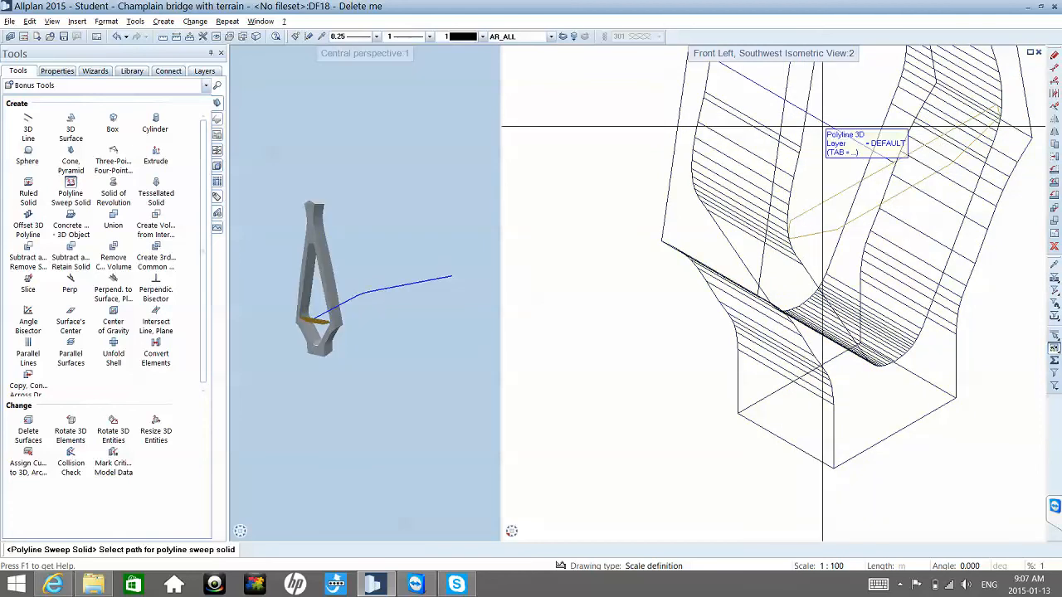
pyautogui.click(826, 124)
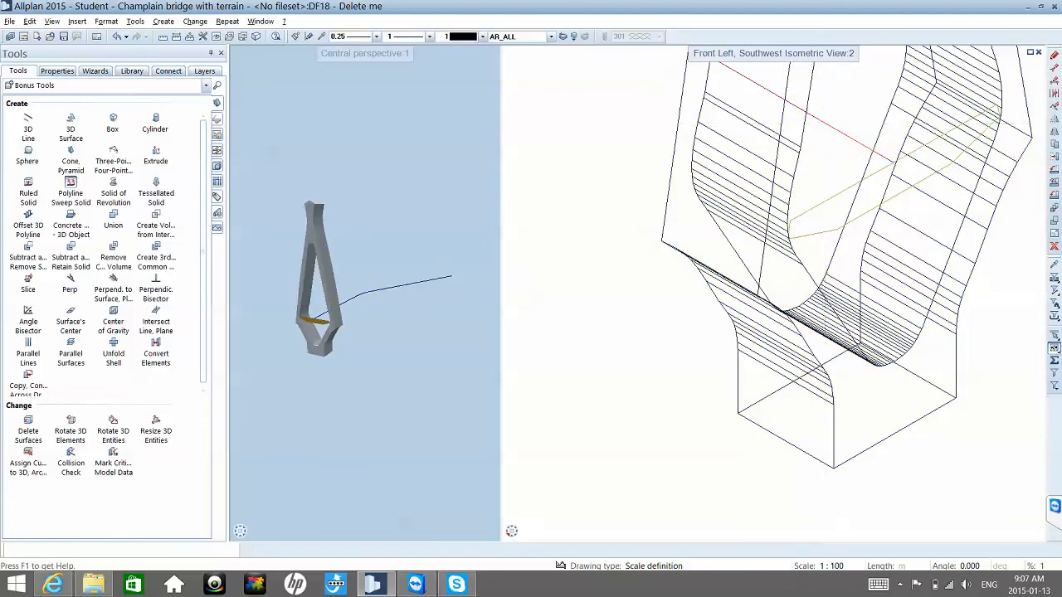
pyautogui.click(831, 206)
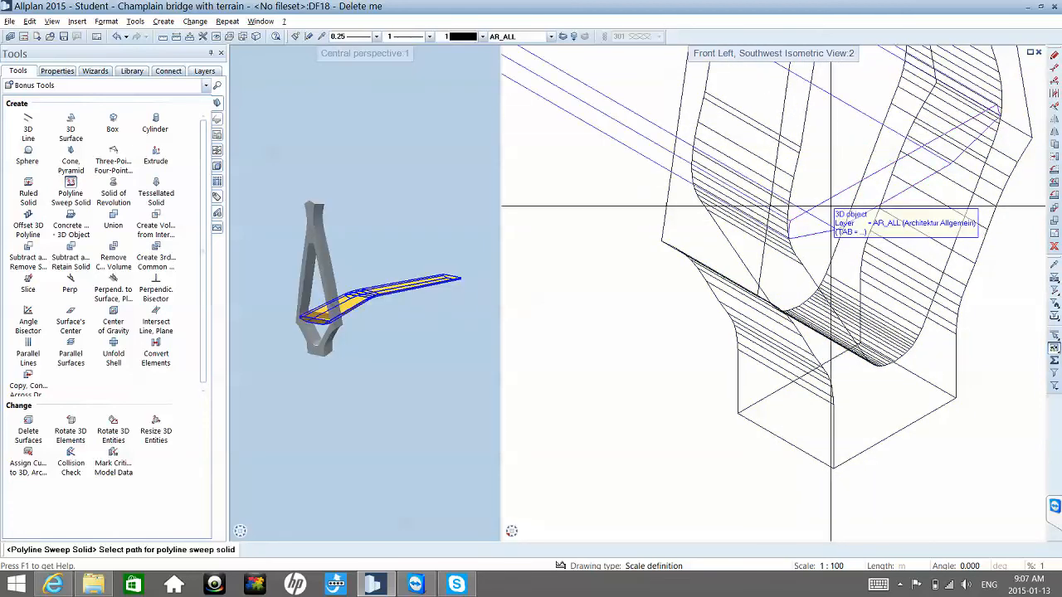
pyautogui.press('Escape')
# - Create a small box, about 0.51 by 0.30 m in plan, against the pylon edge across the sloped part of the deck's underside
pyautogui.scroll(5, 340, 325)
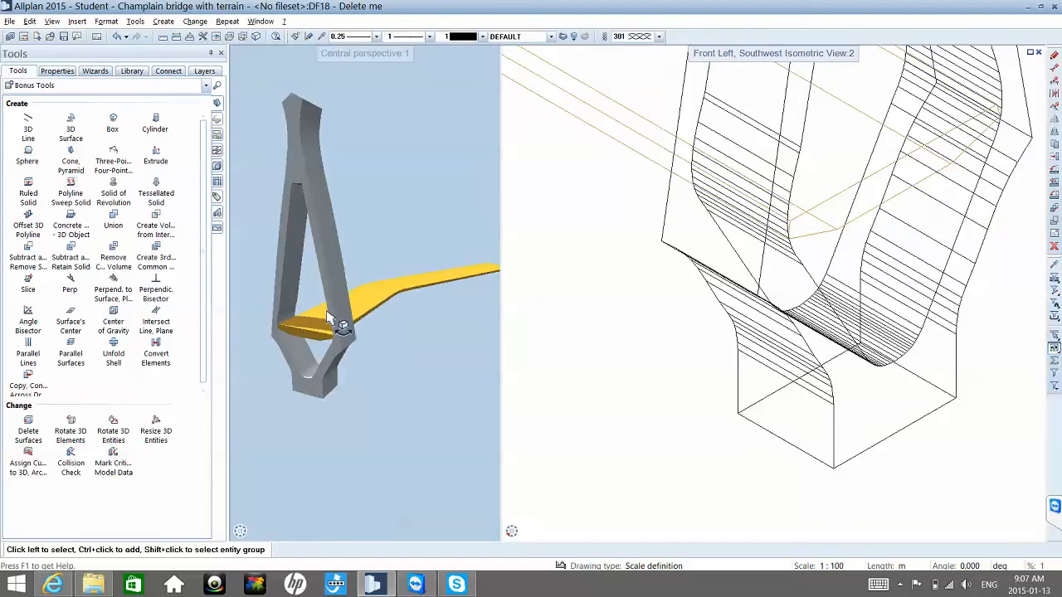
pyautogui.scroll(-5, 749, 247)
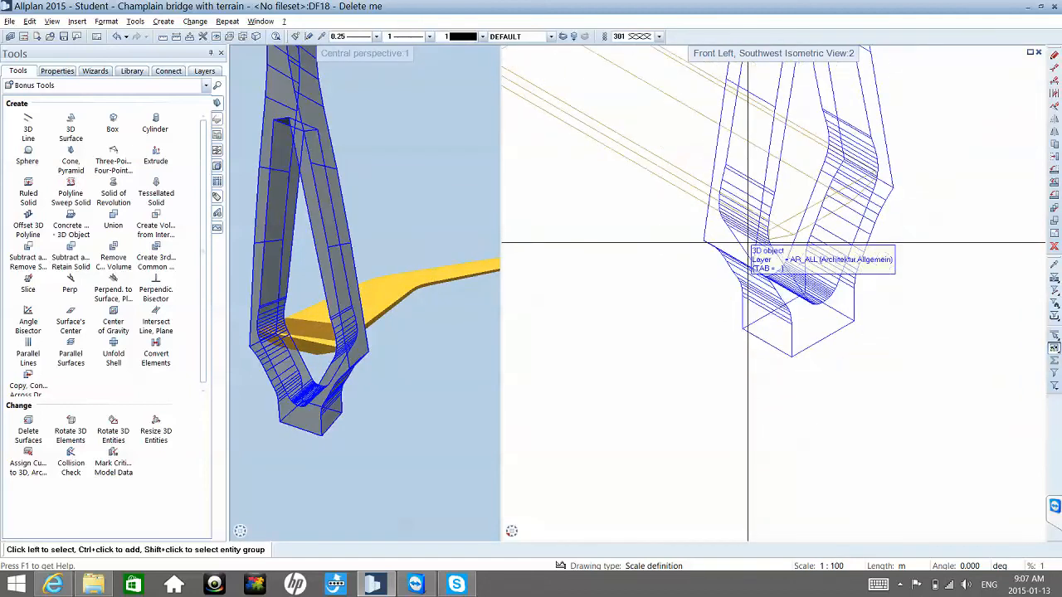
pyautogui.scroll(-3, 750, 247)
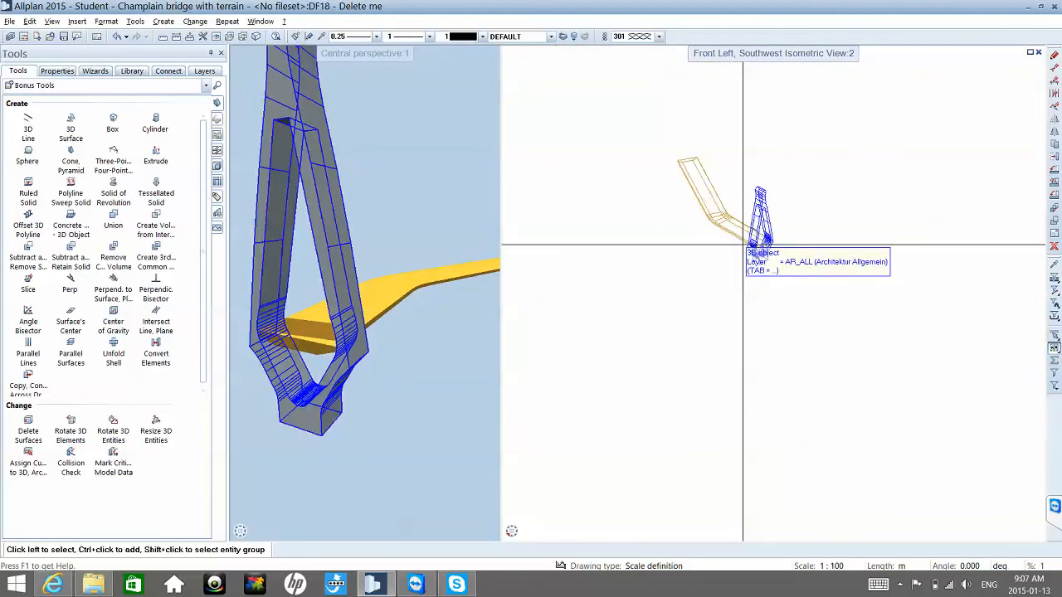
pyautogui.scroll(4, 749, 248)
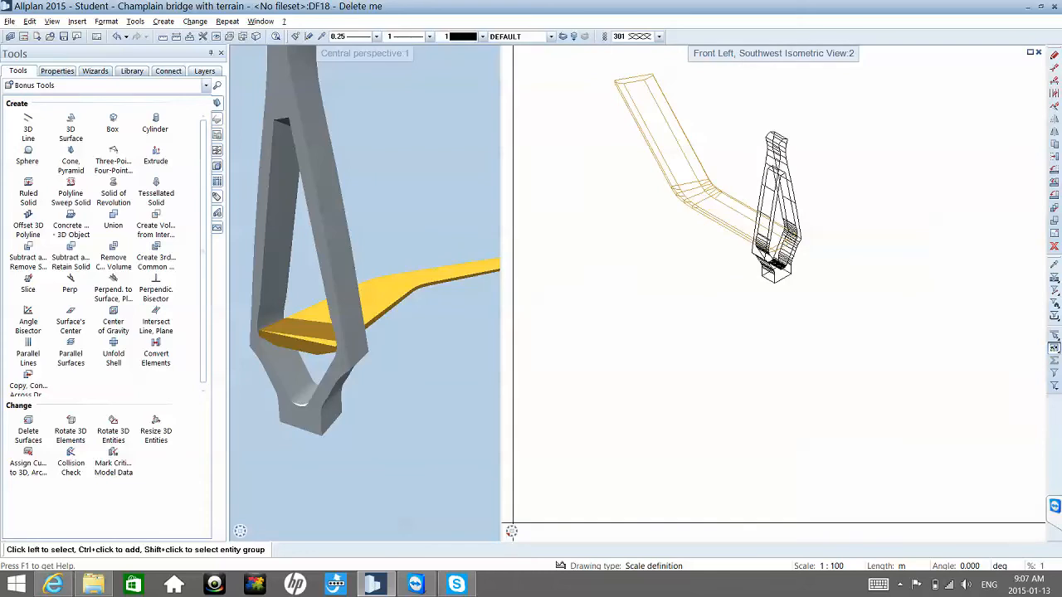
pyautogui.click(113, 121)
pyautogui.scroll(2, 718, 177)
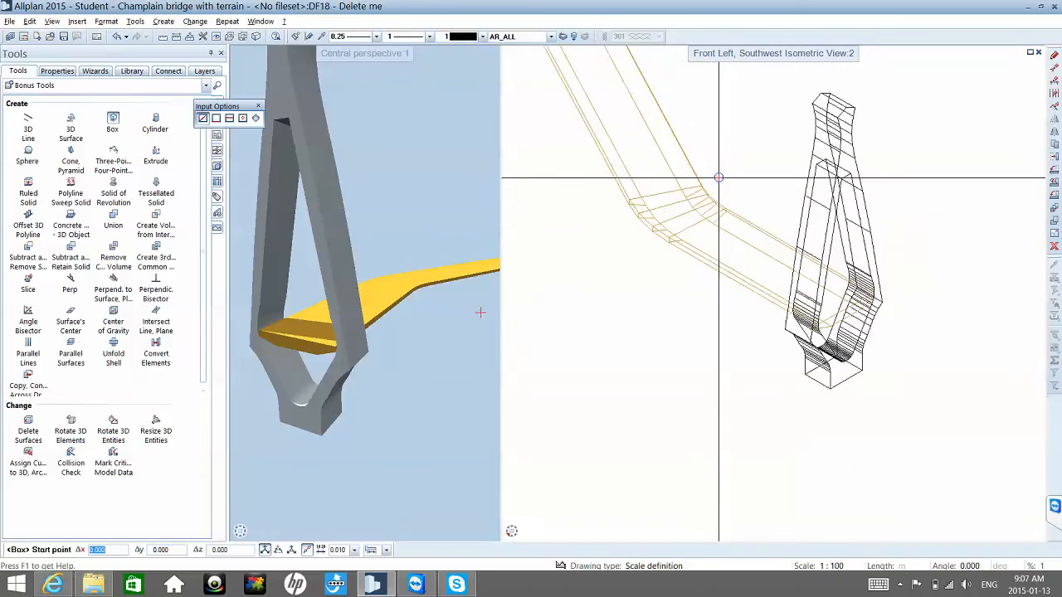
pyautogui.scroll(5, 718, 178)
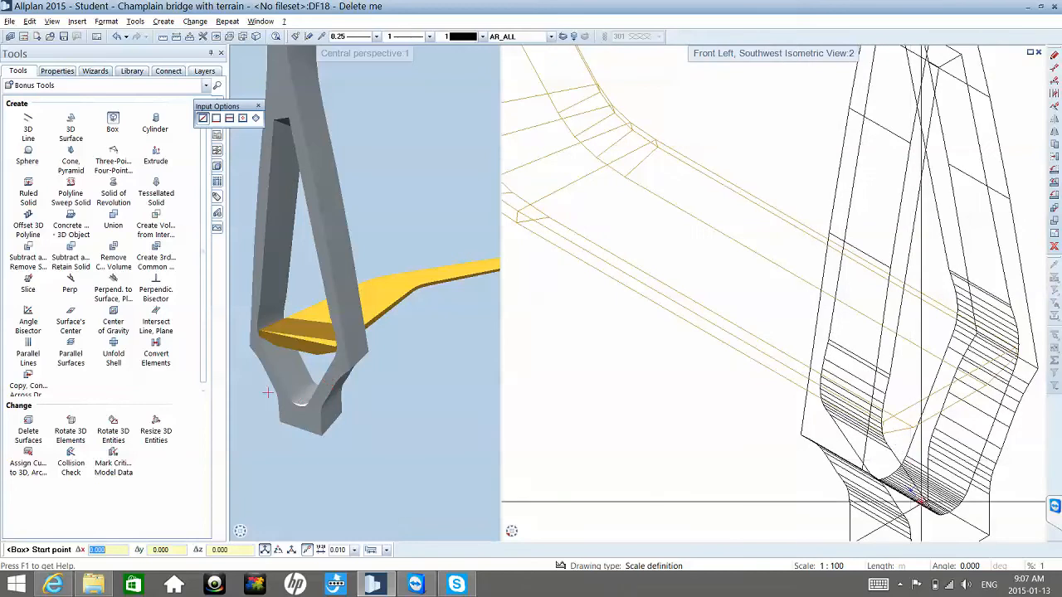
pyautogui.scroll(6, 919, 501)
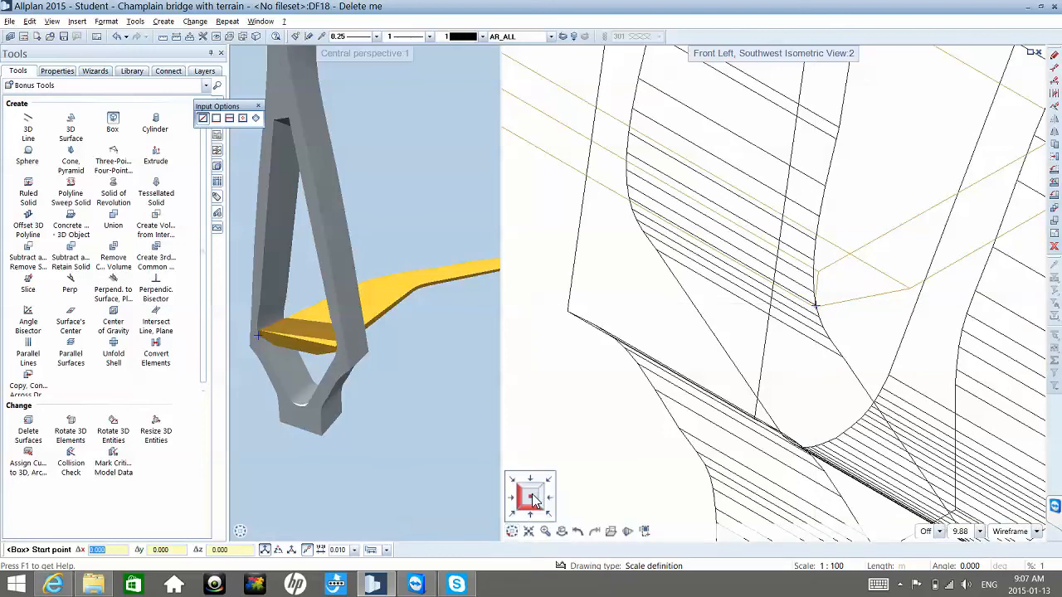
pyautogui.press('ctrl+KP_5')
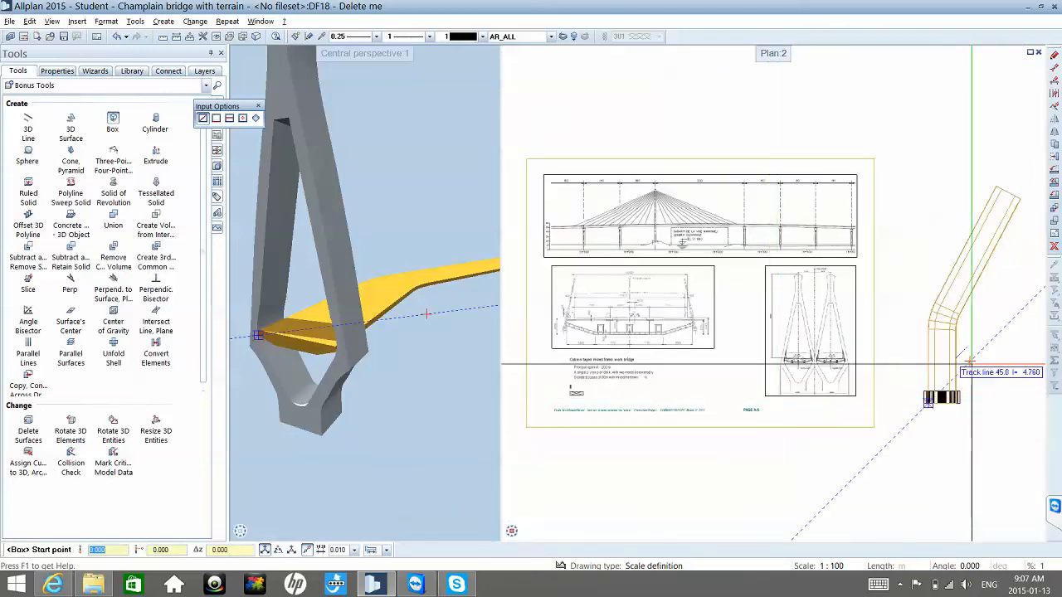
pyautogui.scroll(5, 970, 359)
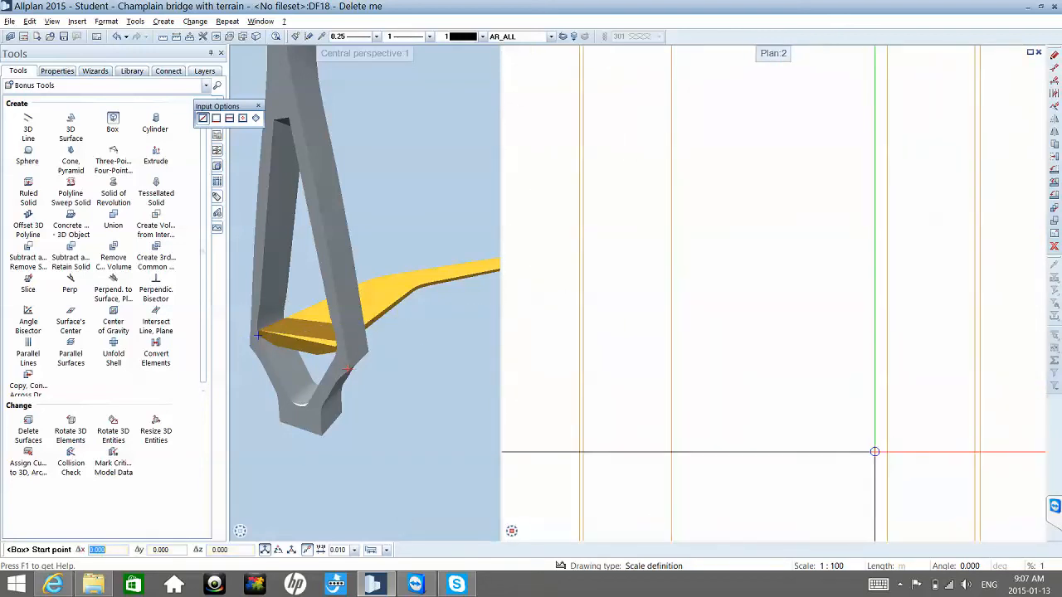
pyautogui.moveTo(881, 371); pyautogui.dragTo(897, 290, button='middle')
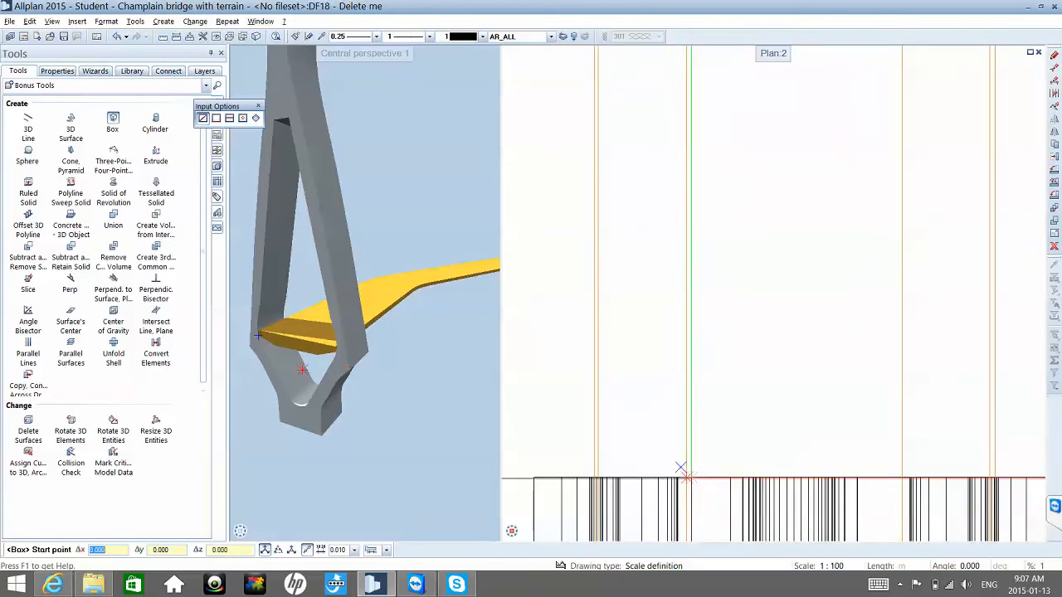
pyautogui.press('Escape')
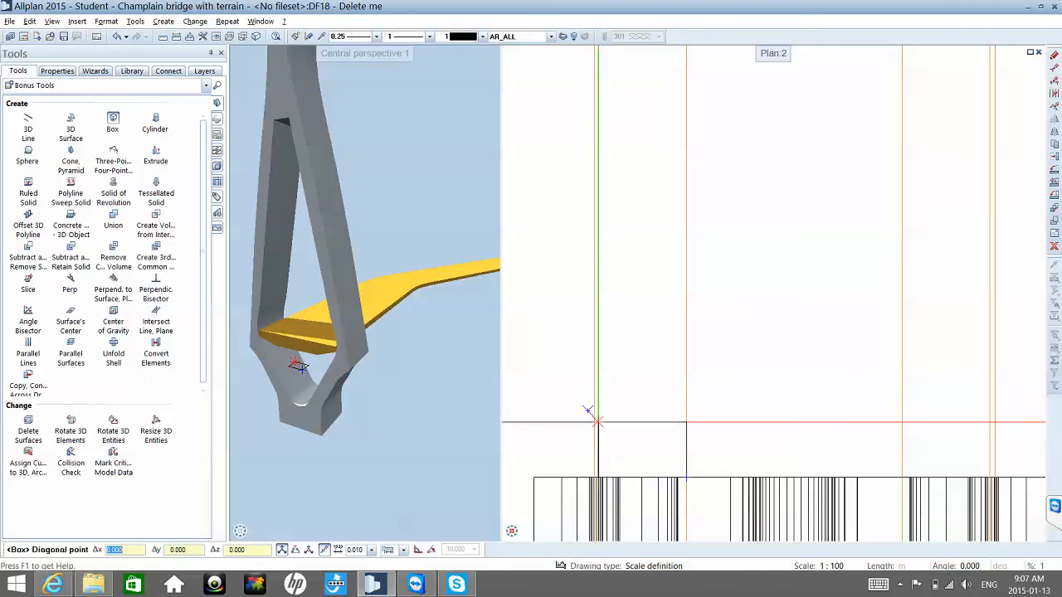
pyautogui.click(593, 423)
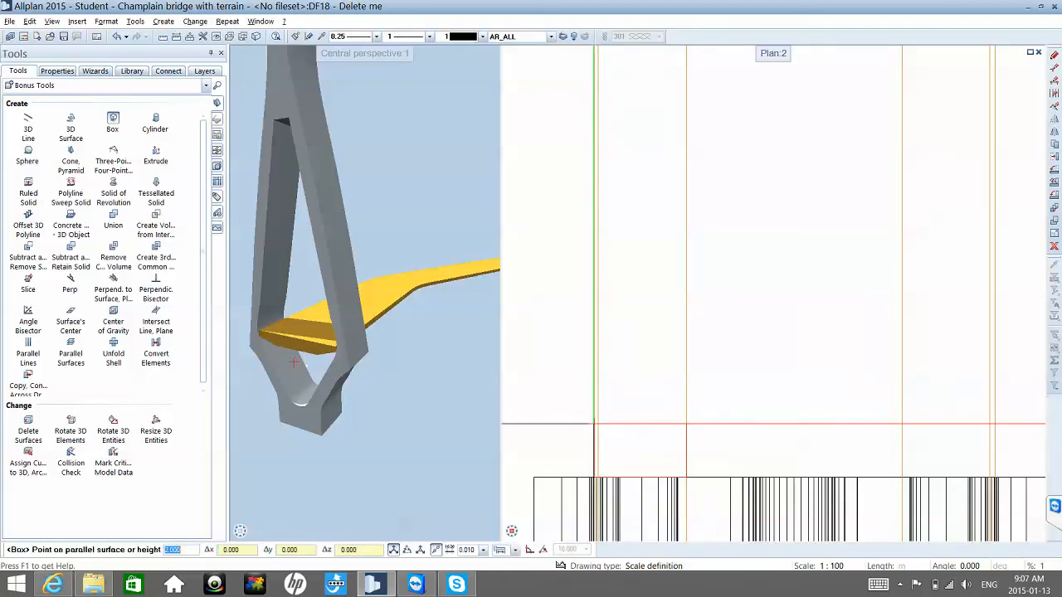
pyautogui.click(594, 424)
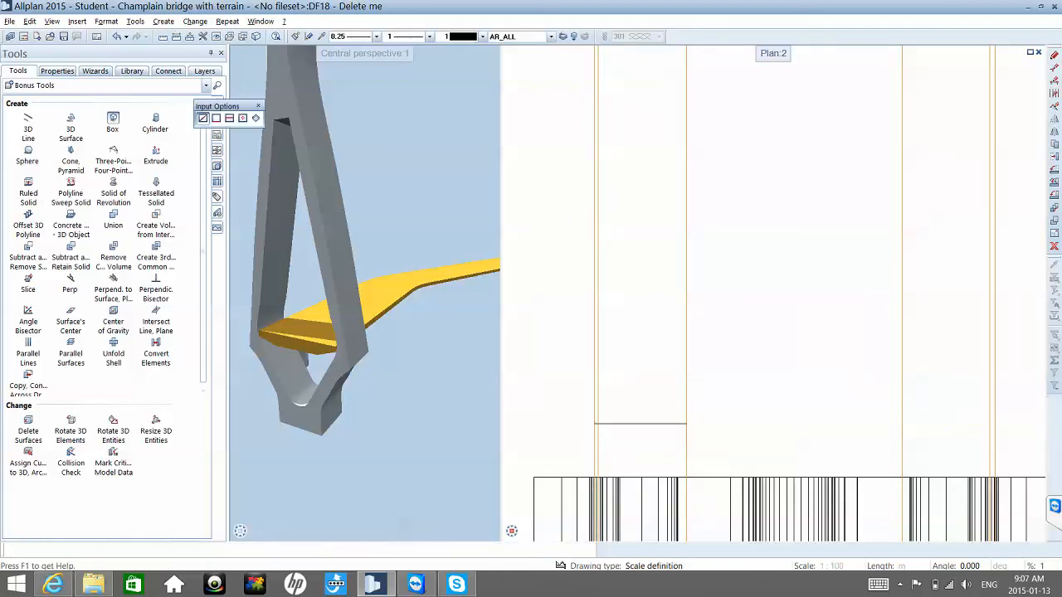
pyautogui.press('Escape')
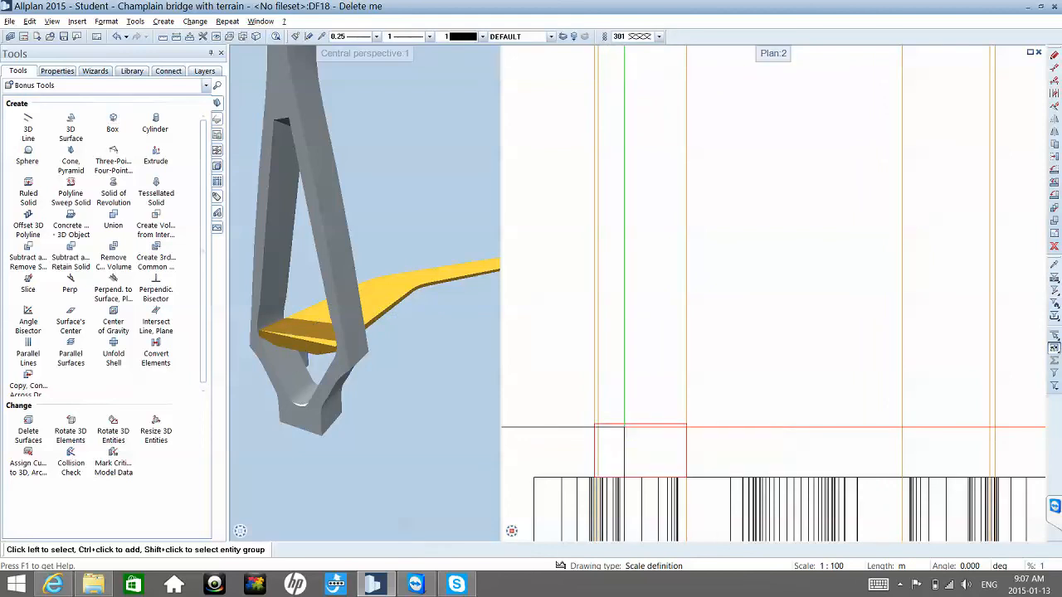
# - In the southwest isometric view, move the small box from its lower corner to the outer bottom edge of the deck
pyautogui.click(624, 427)
pyautogui.moveTo(511, 532)
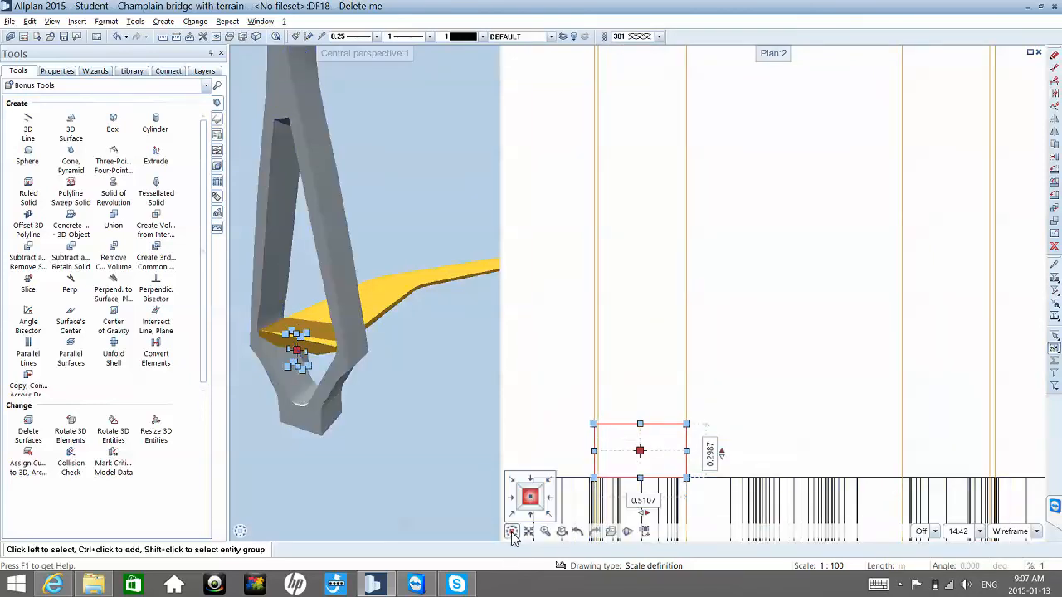
pyautogui.click(511, 515)
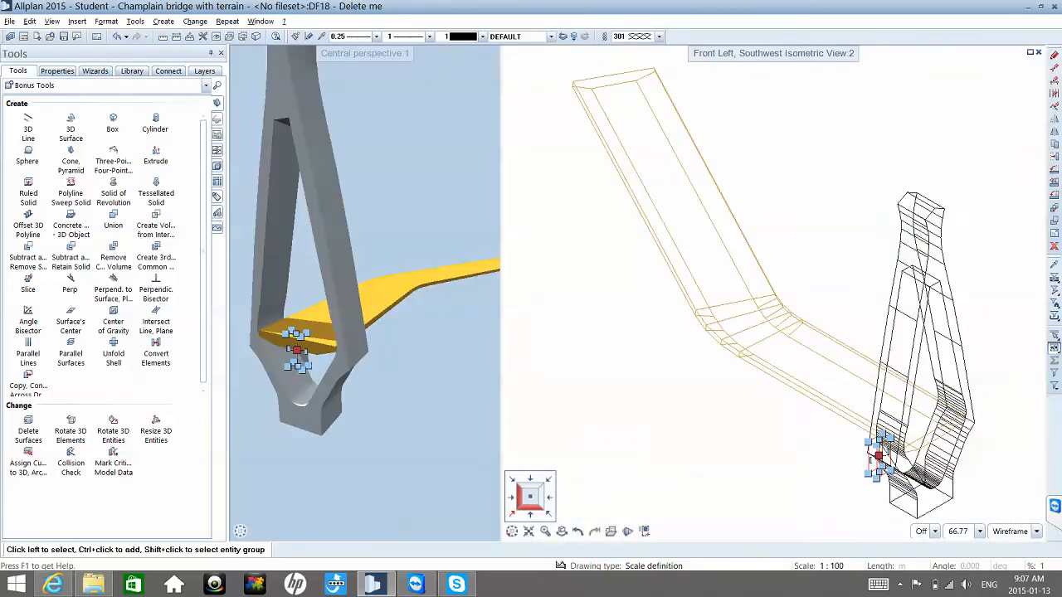
pyautogui.scroll(4, 866, 468)
pyautogui.click(867, 469)
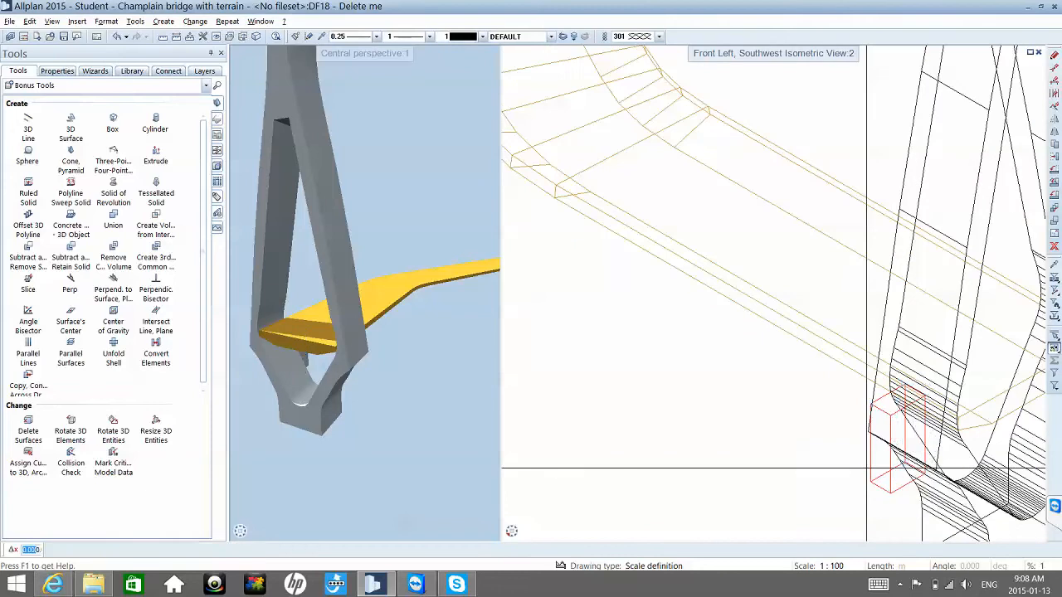
pyautogui.click(874, 486)
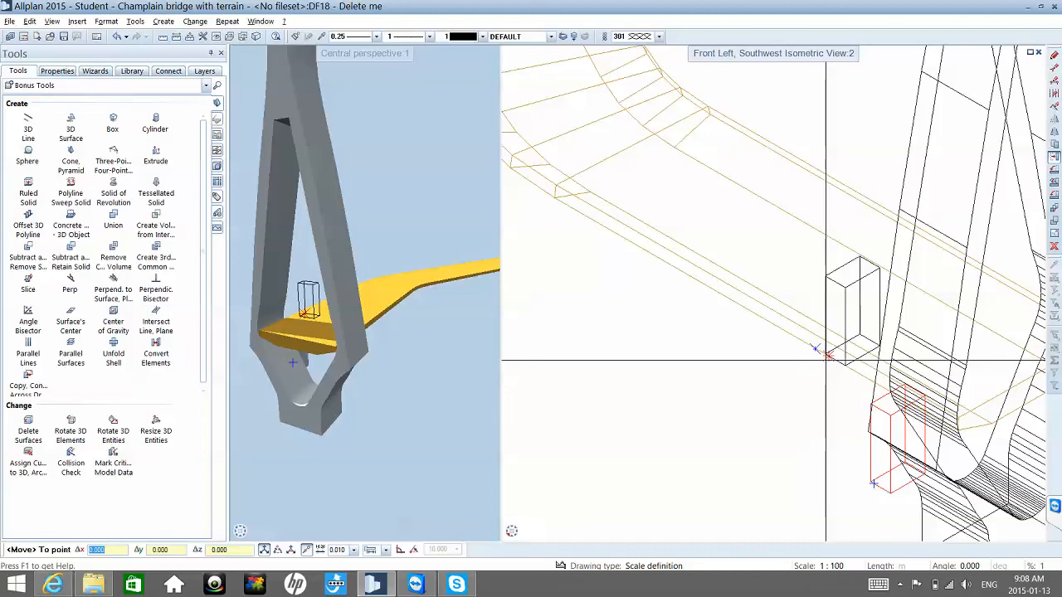
pyautogui.click(827, 356)
# - Resize the box from its lower corner into a narrow vertical post about 2.30 m high that passes through the deck's edge
pyautogui.scroll(3, 838, 357)
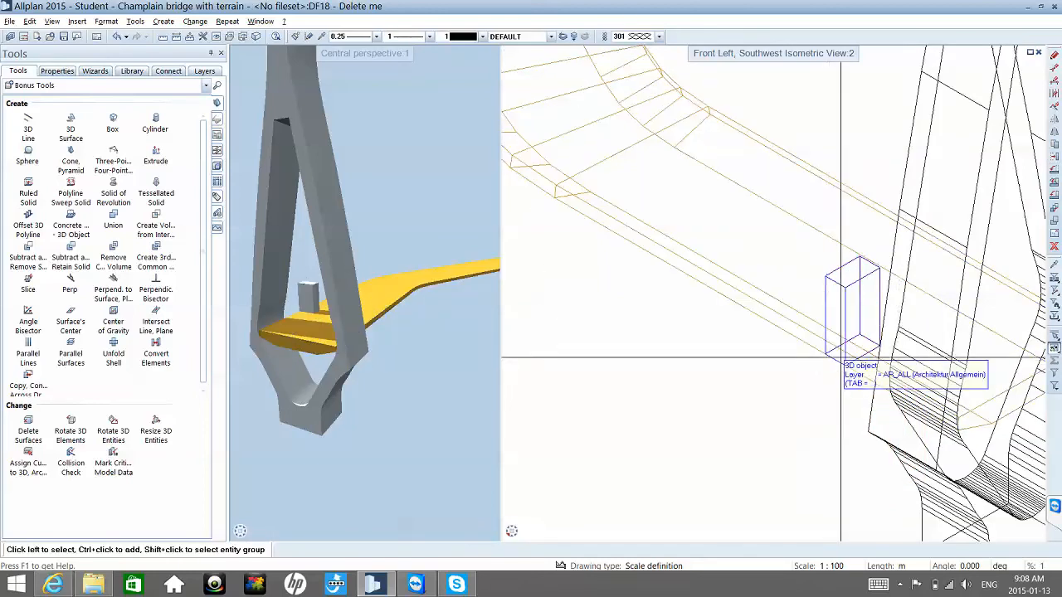
pyautogui.scroll(1, 843, 359)
pyautogui.click(888, 329)
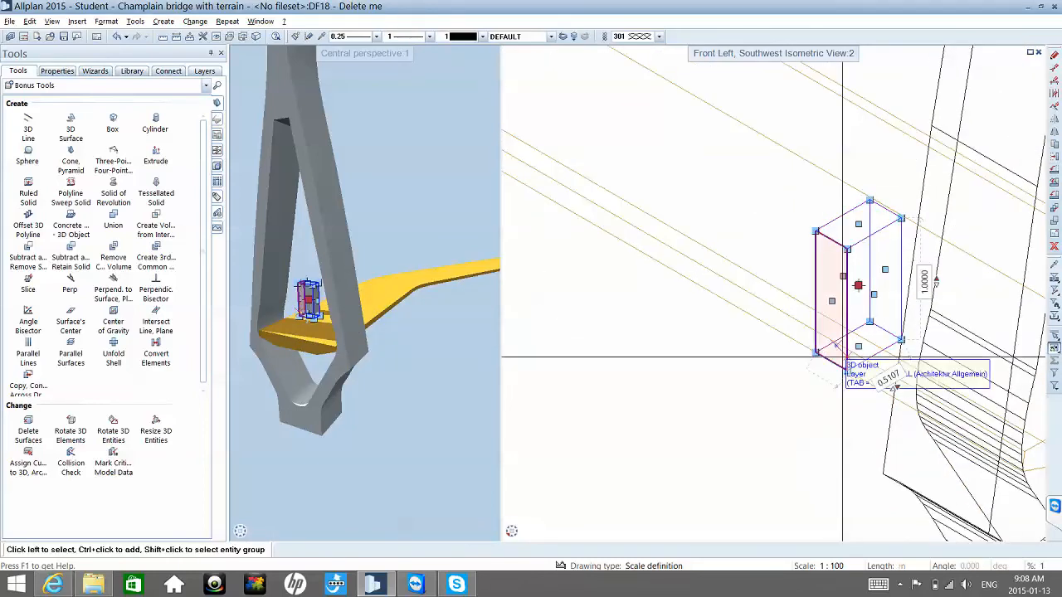
pyautogui.click(901, 340)
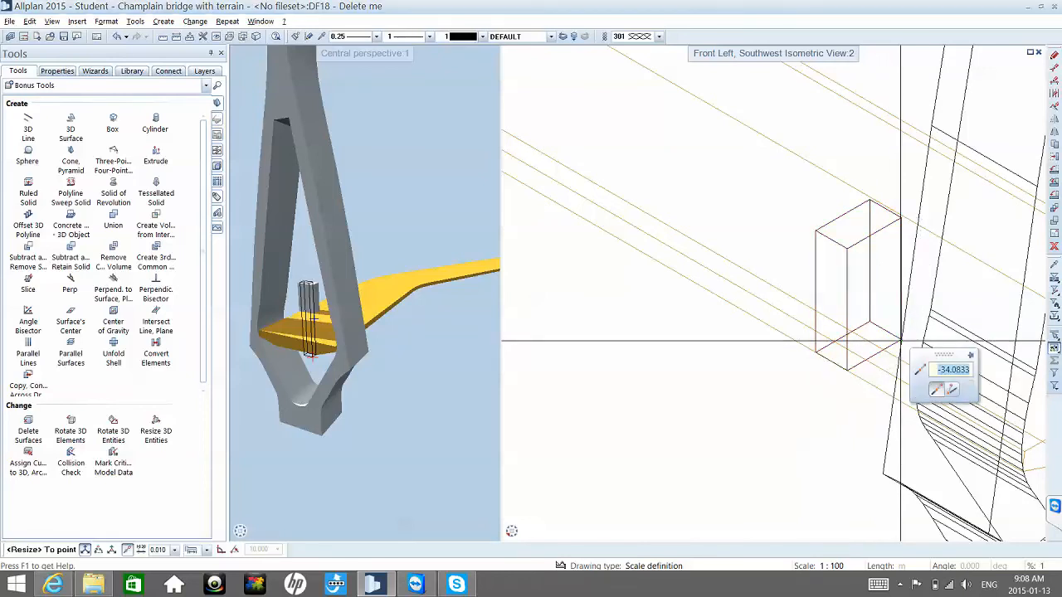
pyautogui.click(874, 356)
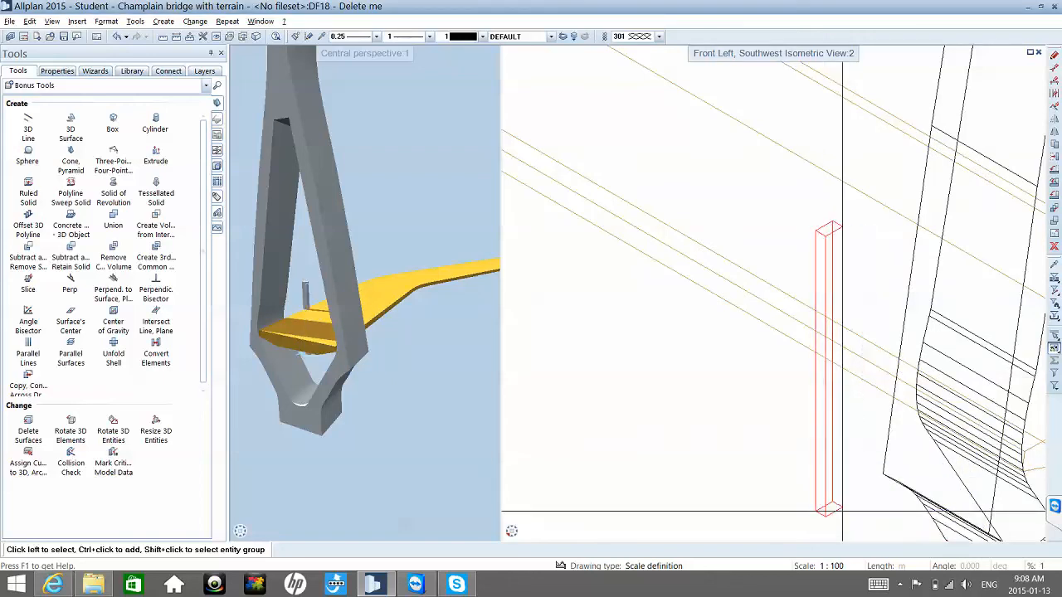
pyautogui.click(841, 510)
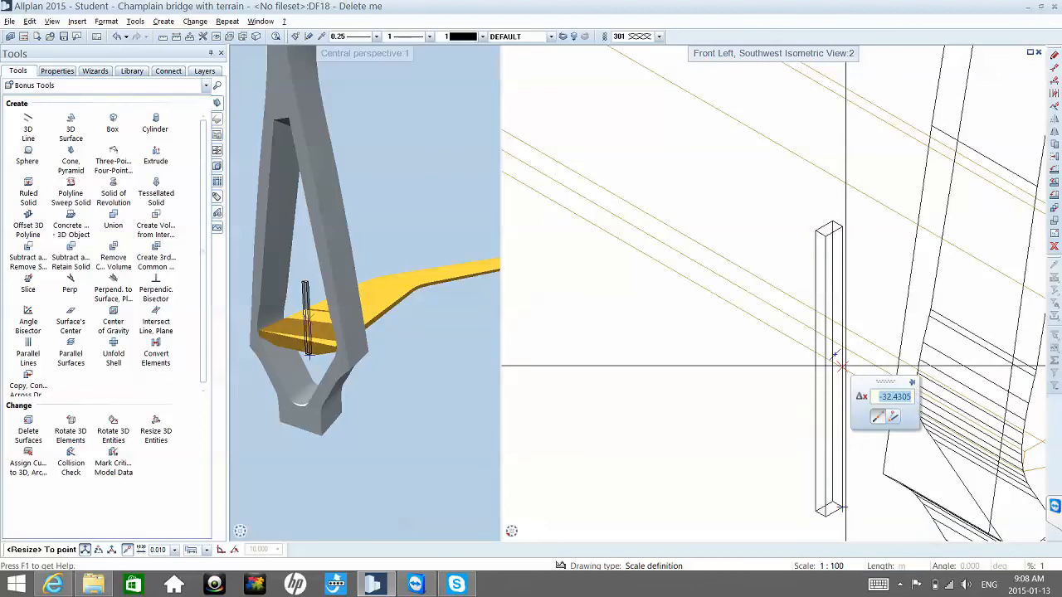
pyautogui.press('Escape')
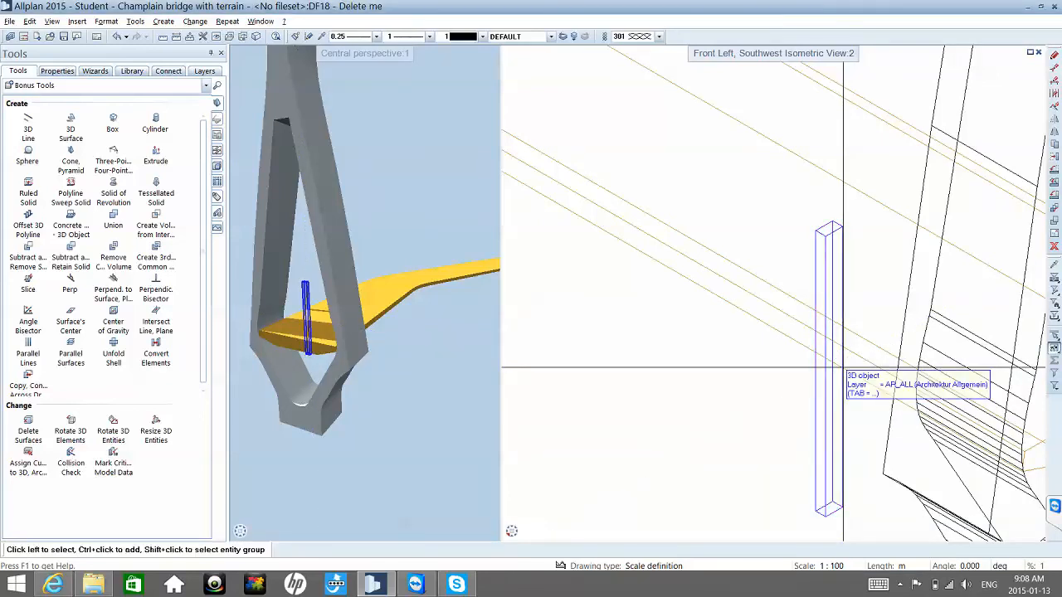
# - Show the post and the deck in the left, west elevation view
pyautogui.click(844, 368)
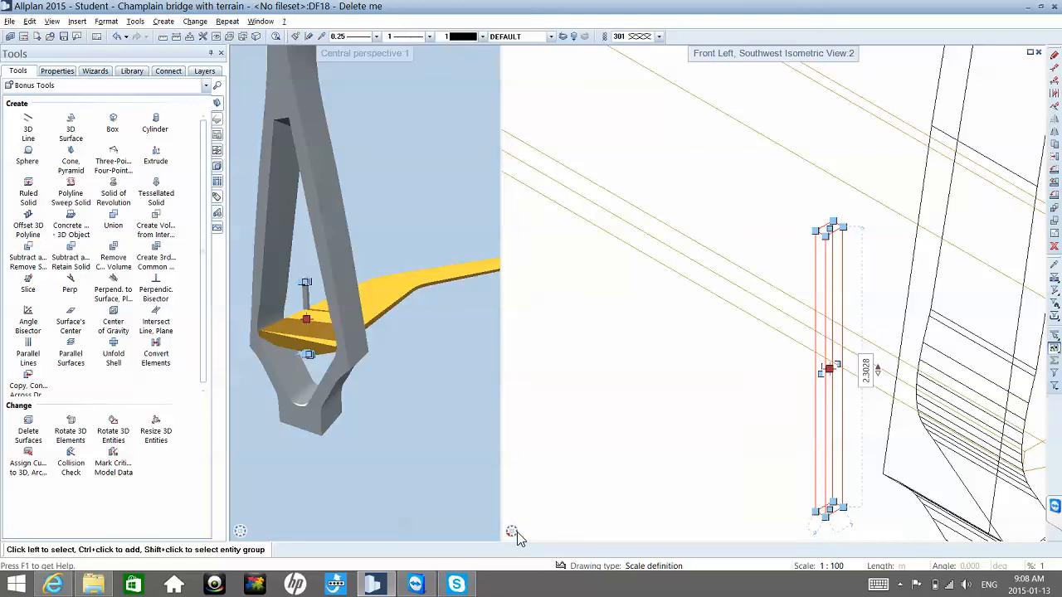
pyautogui.moveTo(514, 533)
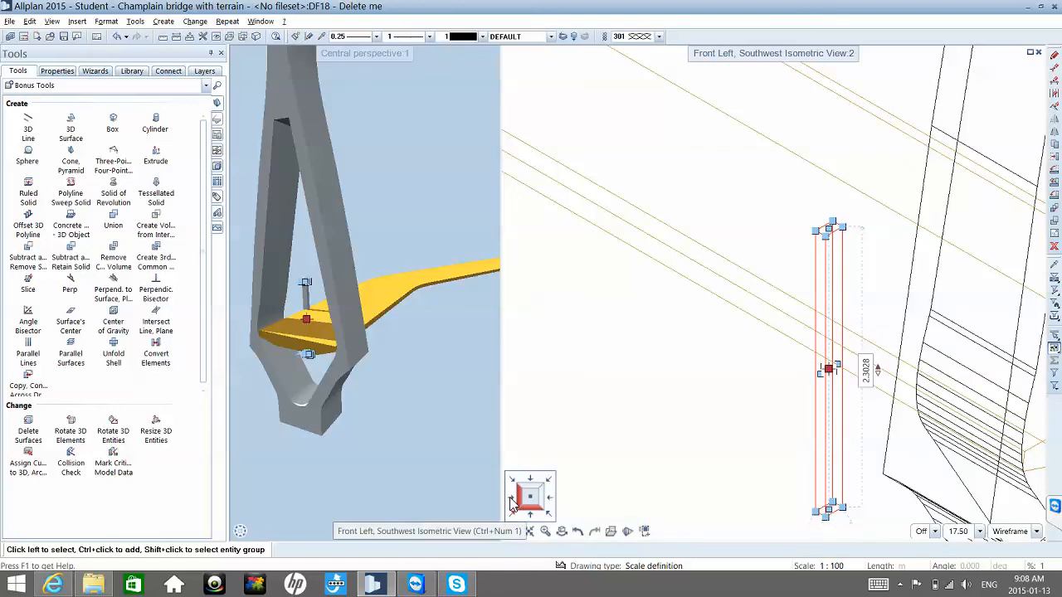
pyautogui.click(512, 499)
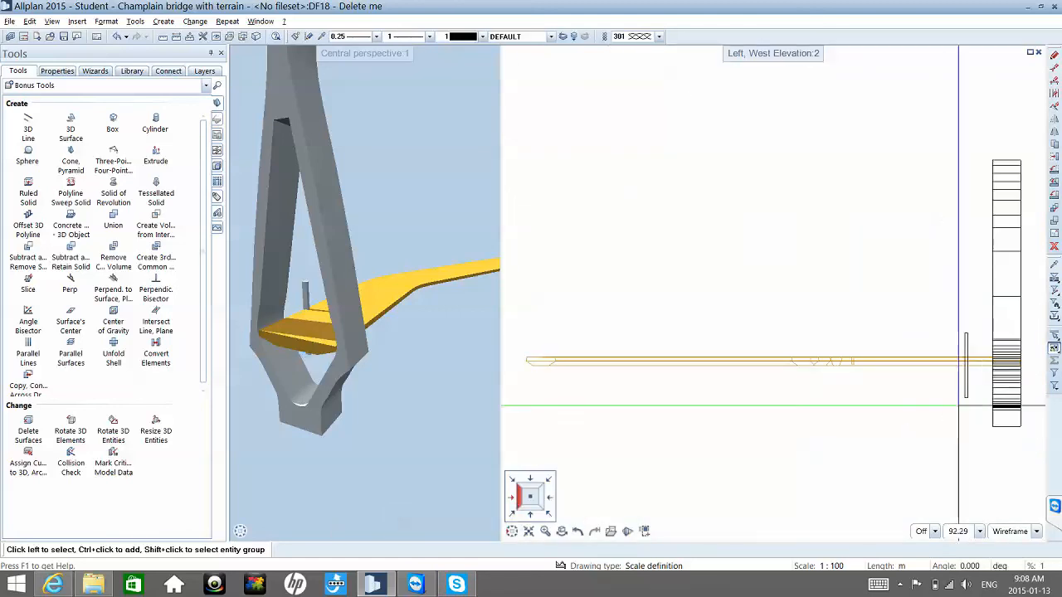
pyautogui.press('s')
pyautogui.moveTo(957, 405); pyautogui.dragTo(980, 381)
pyautogui.click(966, 398)
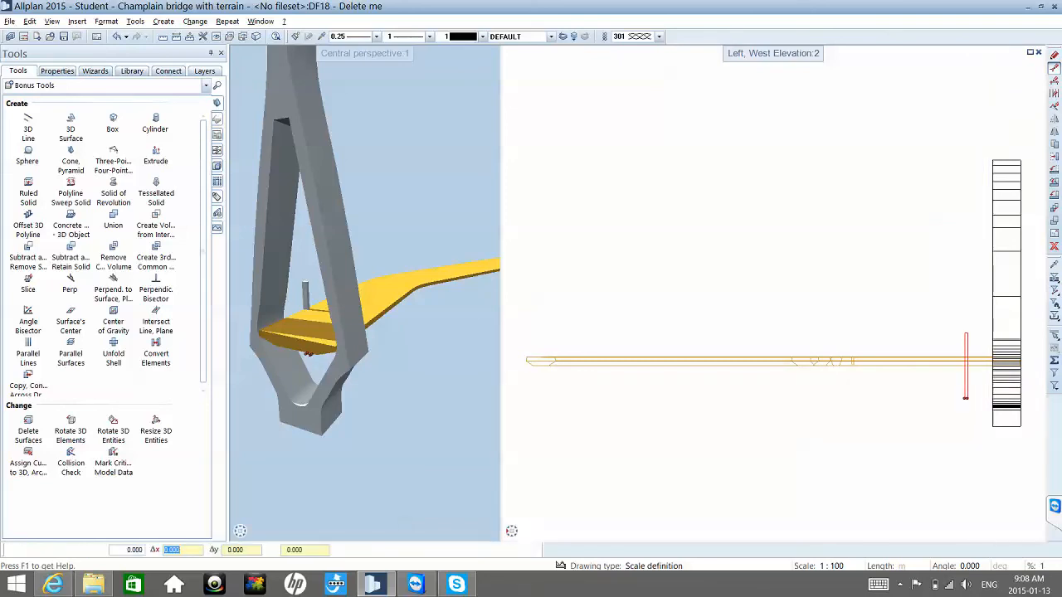
pyautogui.scroll(1, 978, 359)
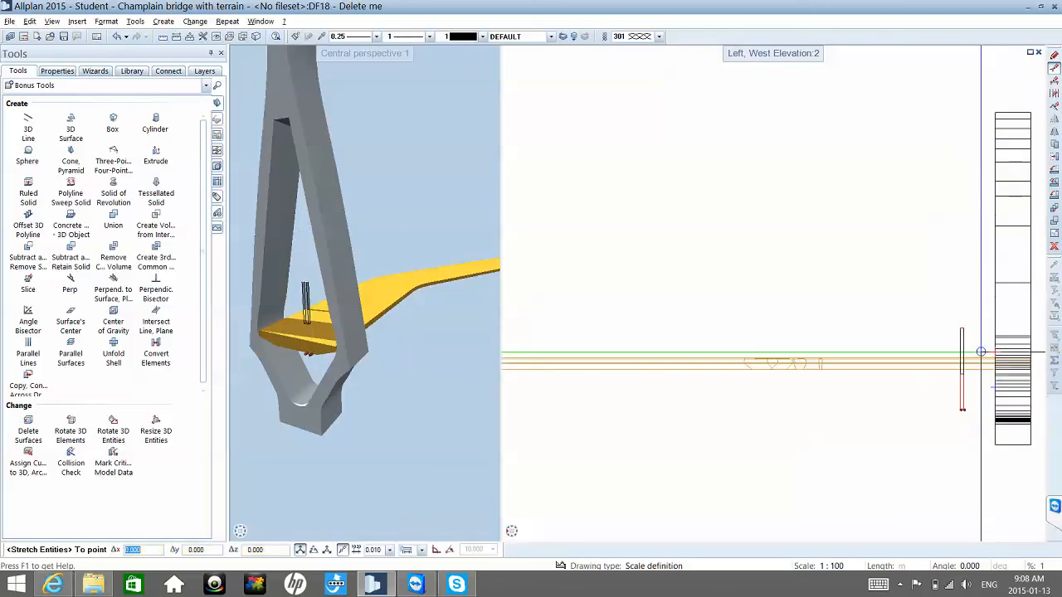
pyautogui.moveTo(978, 360); pyautogui.dragTo(881, 332, button='middle')
pyautogui.press('Escape')
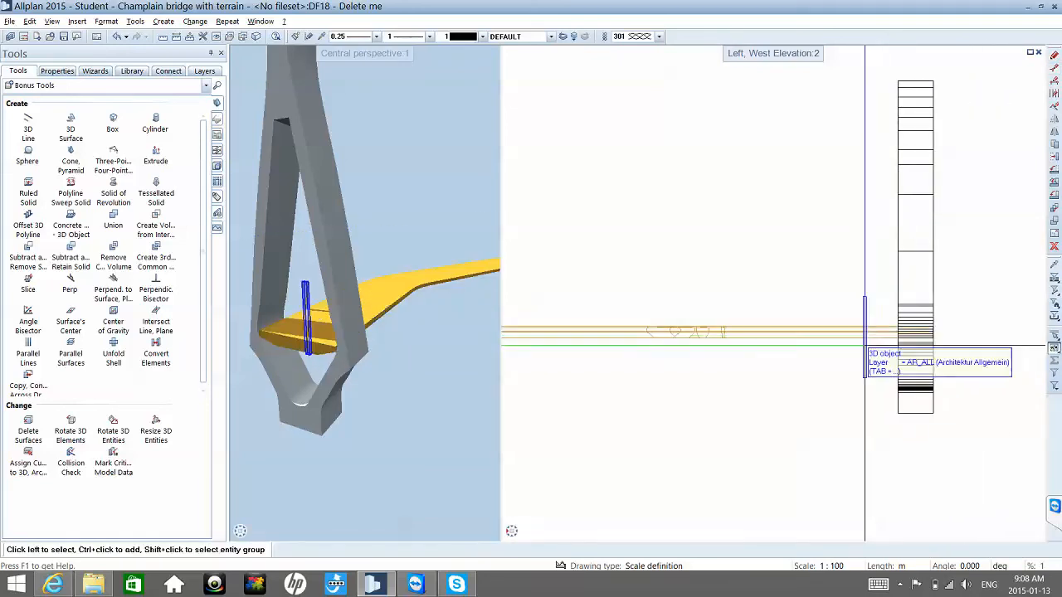
# - Stretch the post's bottom end up to the underside of the deck
pyautogui.scroll(2, 868, 350)
pyautogui.press('s')
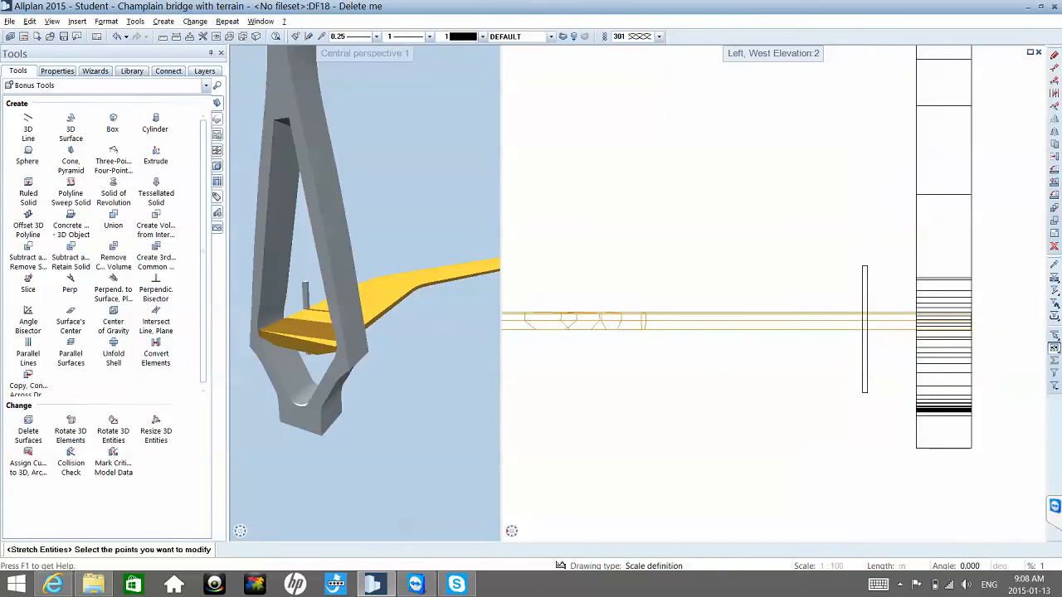
pyautogui.click(831, 425)
pyautogui.click(877, 387)
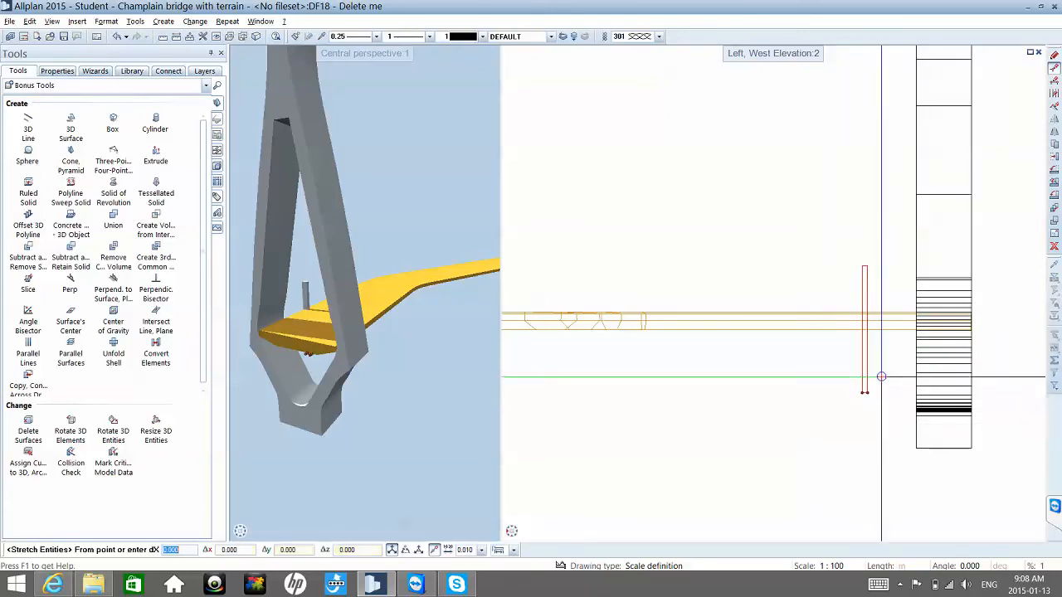
pyautogui.click(866, 393)
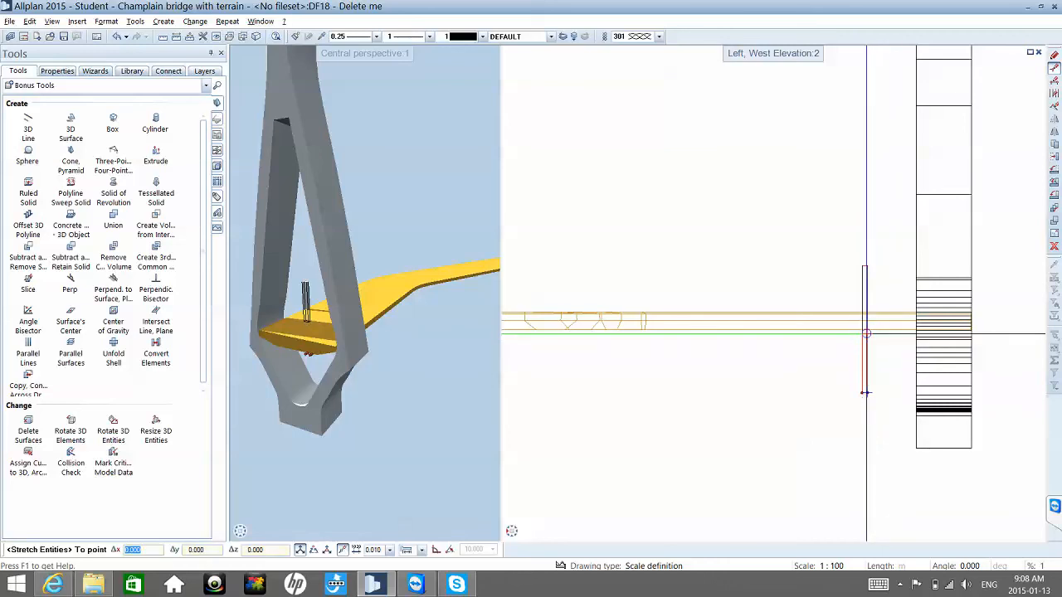
pyautogui.click(866, 329)
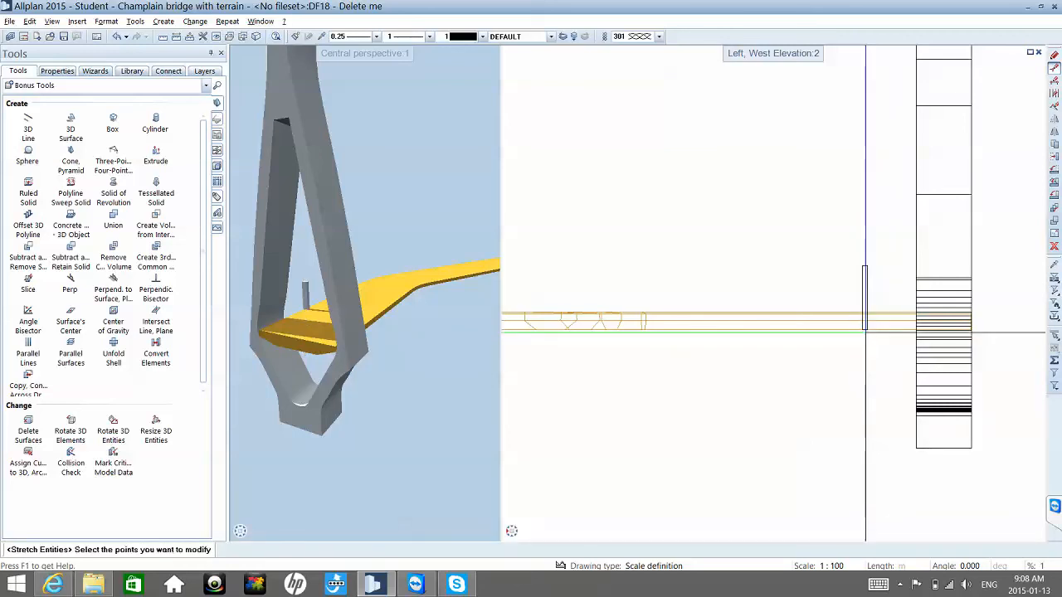
# - Stretch the post's top end down to slightly above the deck's top surface, keeping its bottom end in place
pyautogui.scroll(4, 866, 299)
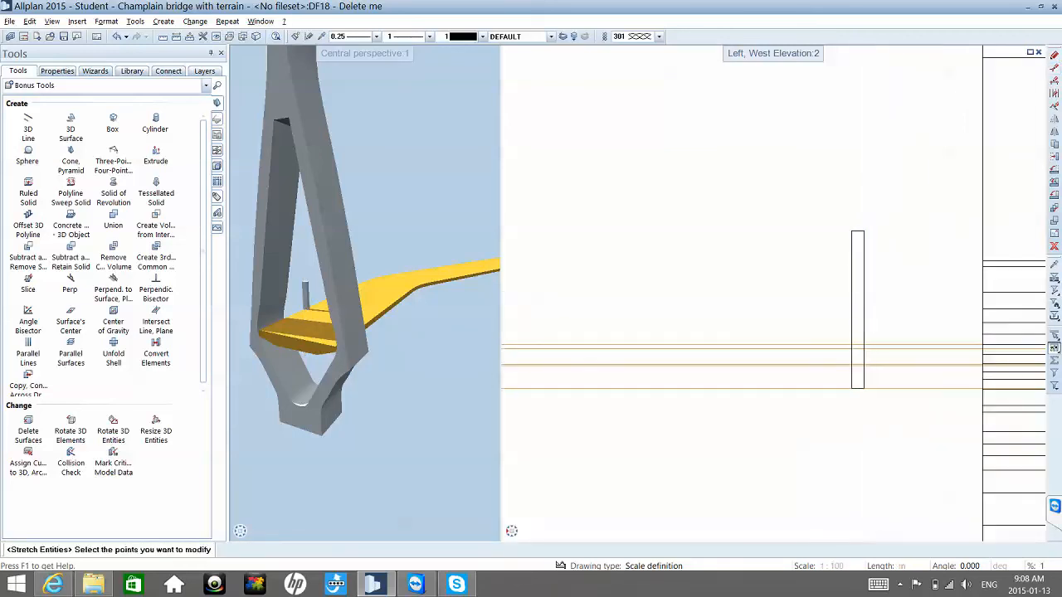
pyautogui.moveTo(820, 215); pyautogui.dragTo(874, 231)
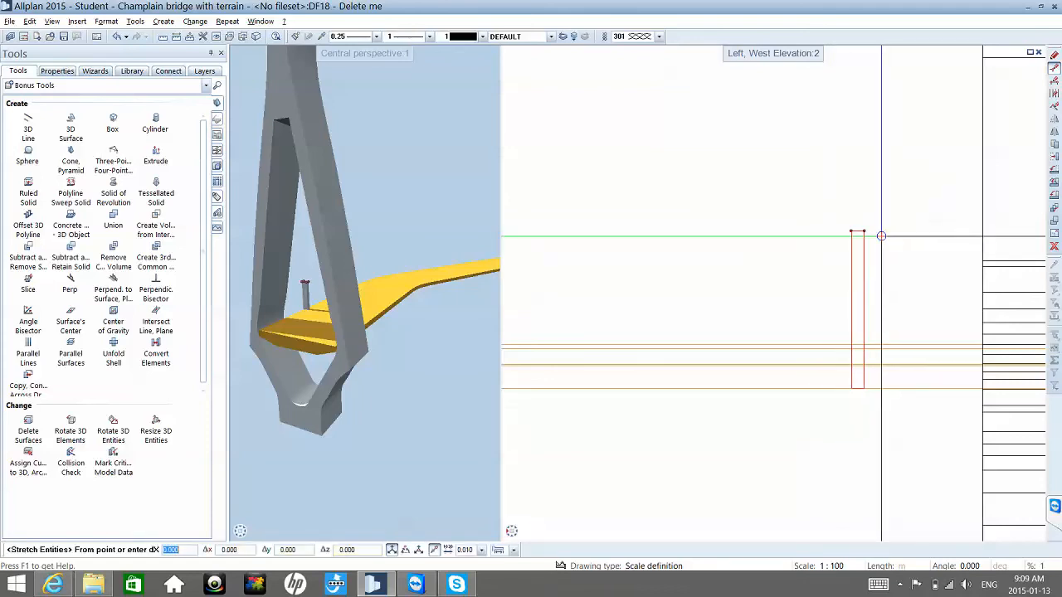
pyautogui.click(864, 231)
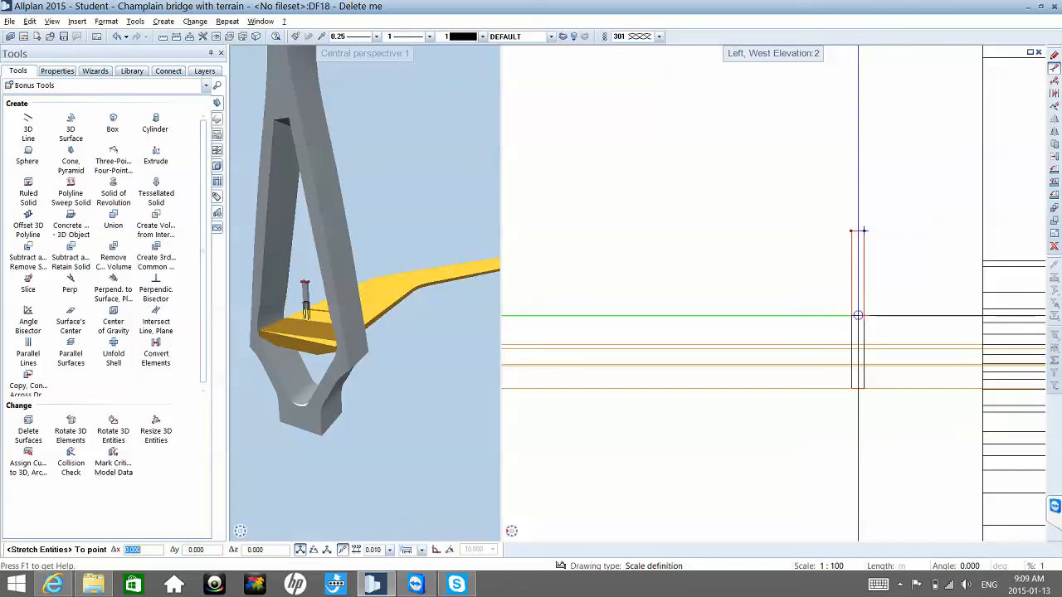
pyautogui.click(867, 306)
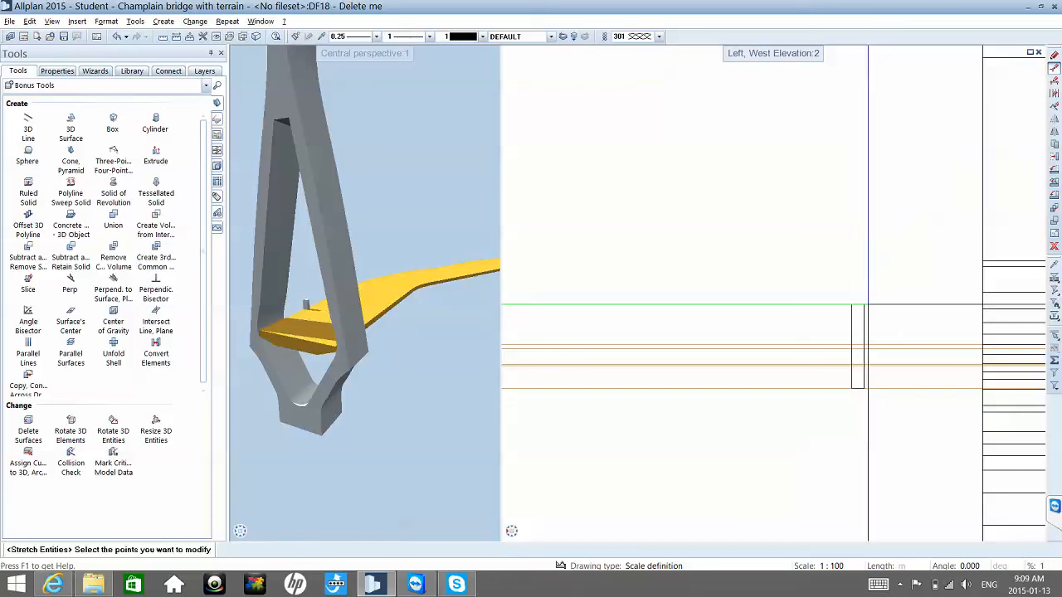
pyautogui.scroll(-1, 868, 305)
pyautogui.press('Escape')
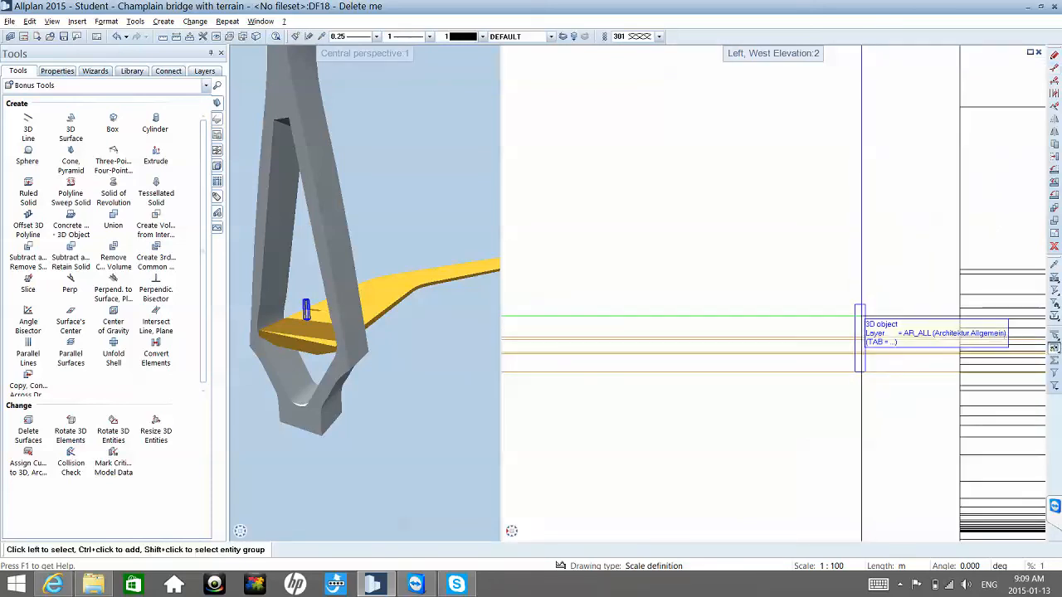
# - Copy the shortened post 5 times at equal spacing along the deck, away from the pylon, using its lower corner as reference point
pyautogui.press('c')
pyautogui.click(859, 316)
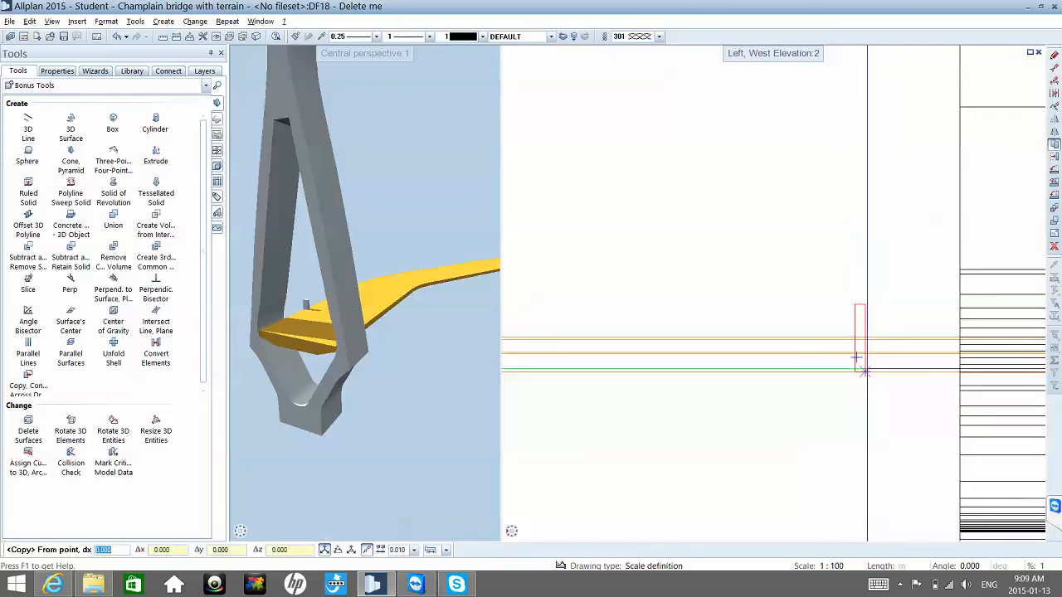
pyautogui.click(856, 357)
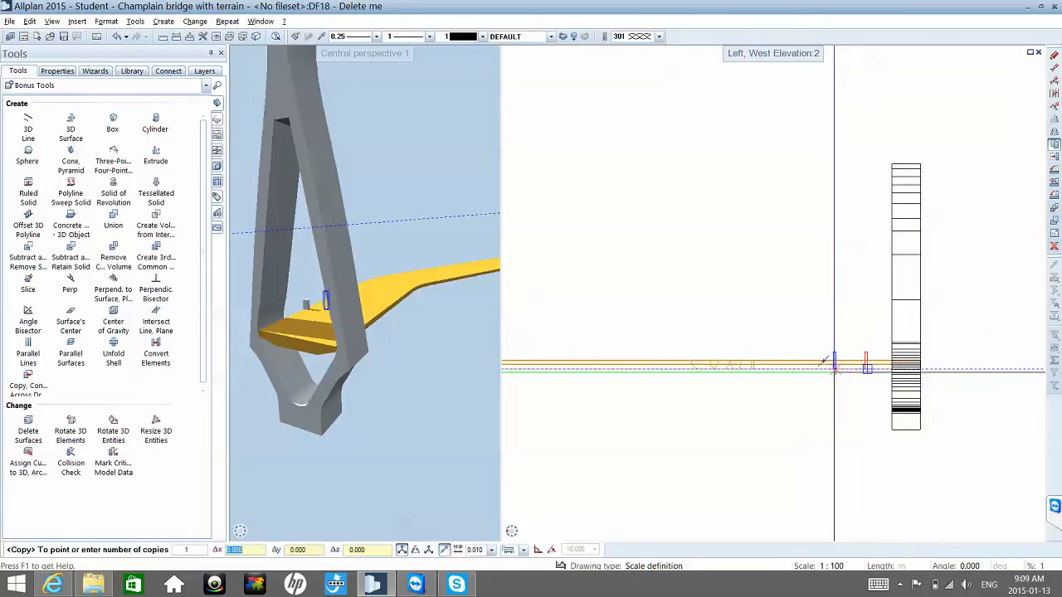
pyautogui.scroll(3, 819, 372)
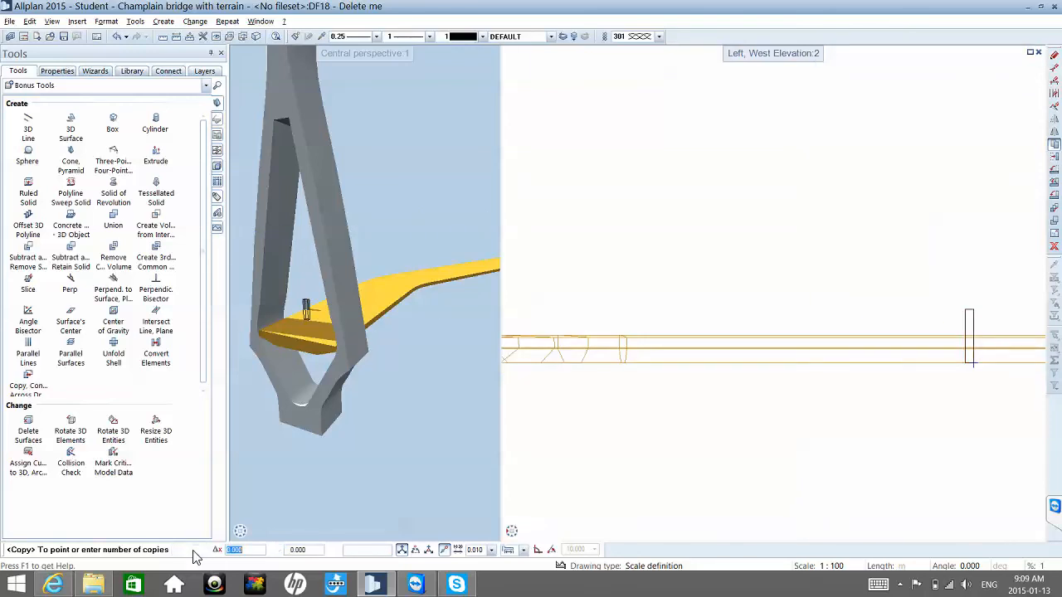
pyautogui.press('Return')
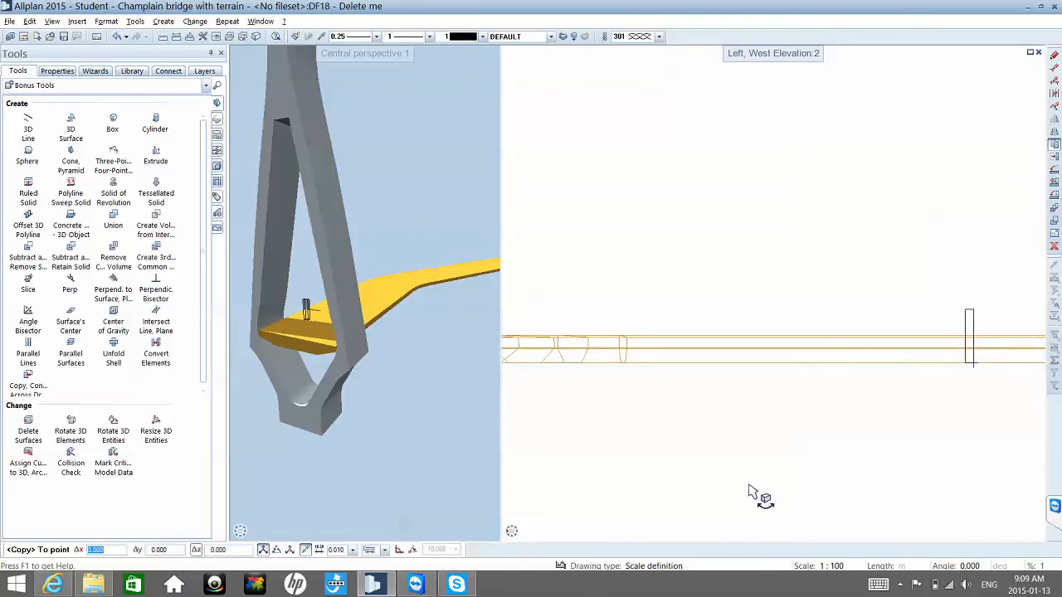
pyautogui.click(871, 365)
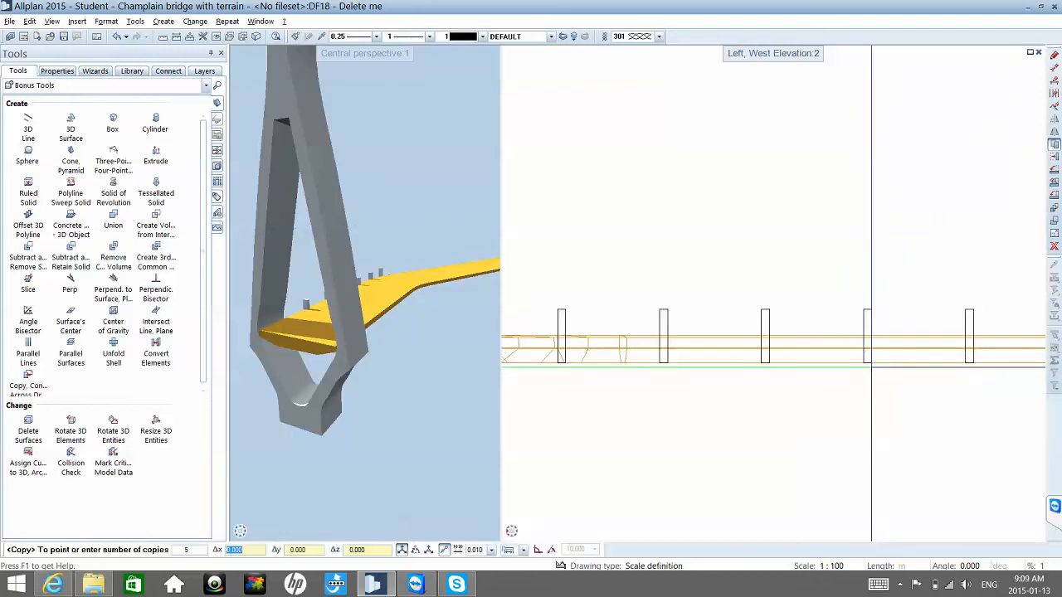
pyautogui.press('Escape')
# - Examine in plan view how the row of copied posts lines up with the deck's straight edge and its bend
pyautogui.scroll(-2, 863, 387)
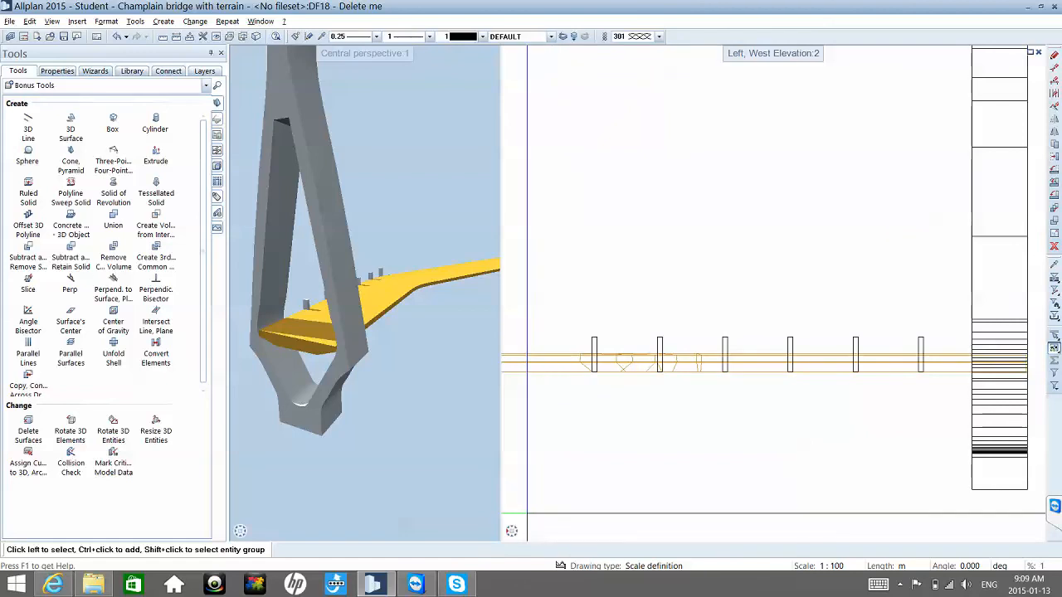
pyautogui.moveTo(512, 533)
pyautogui.click(532, 502)
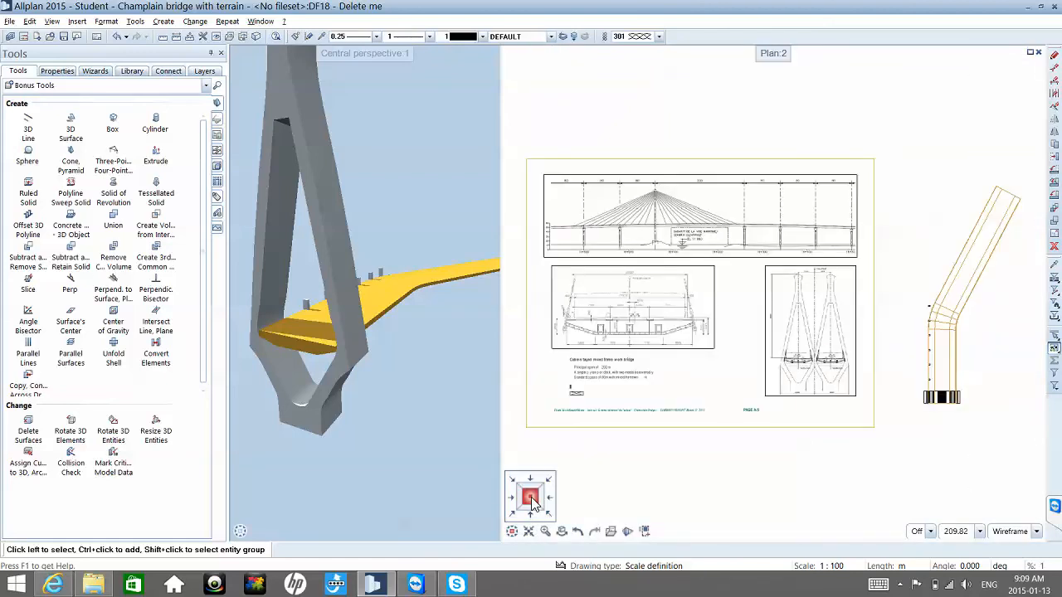
pyautogui.scroll(6, 923, 326)
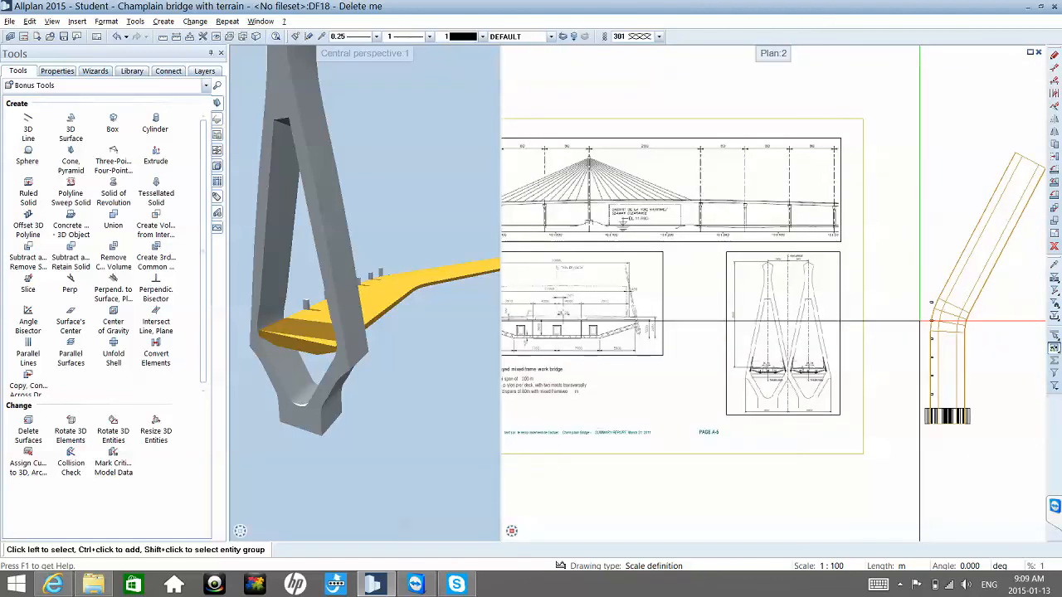
pyautogui.moveTo(924, 327); pyautogui.dragTo(809, 305, button='middle')
pyautogui.scroll(-5, 807, 304)
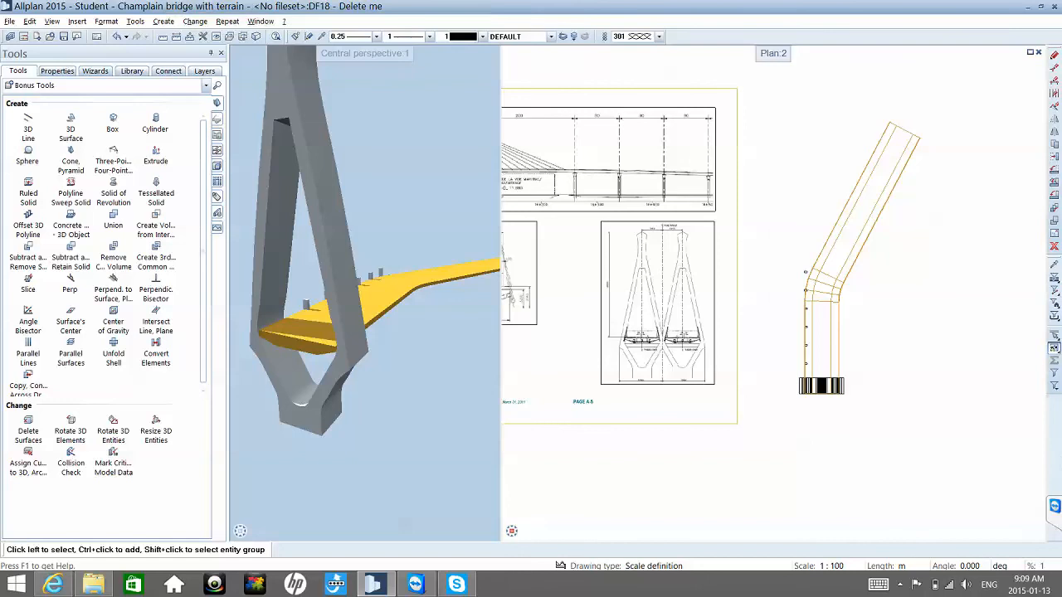
pyautogui.scroll(2, 870, 321)
pyautogui.scroll(1, 796, 282)
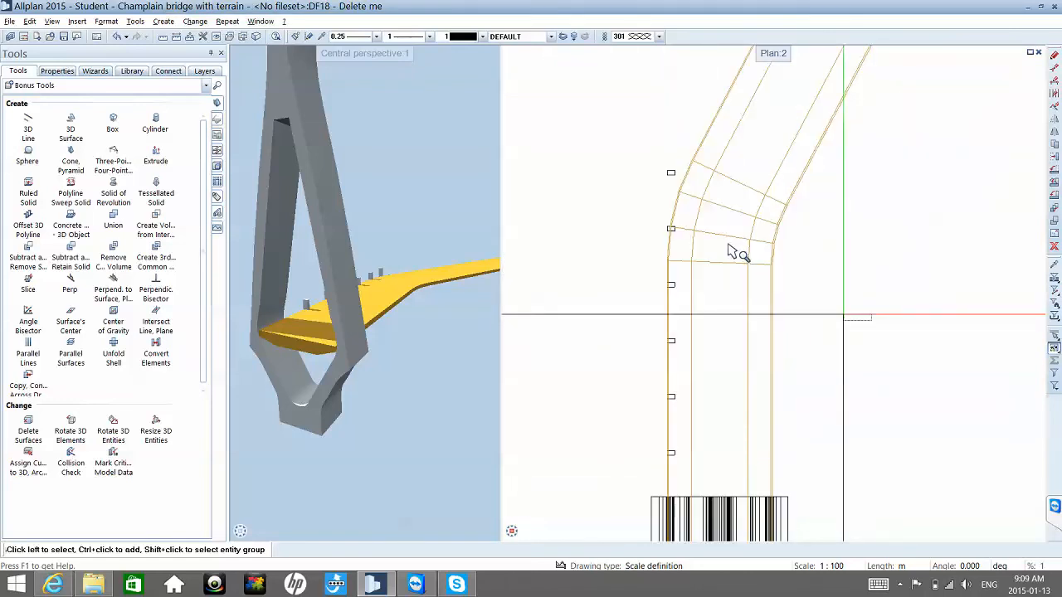
# - Delete the two copied posts farthest from the pylon, beside the deck's bend
pyautogui.scroll(3, 650, 180)
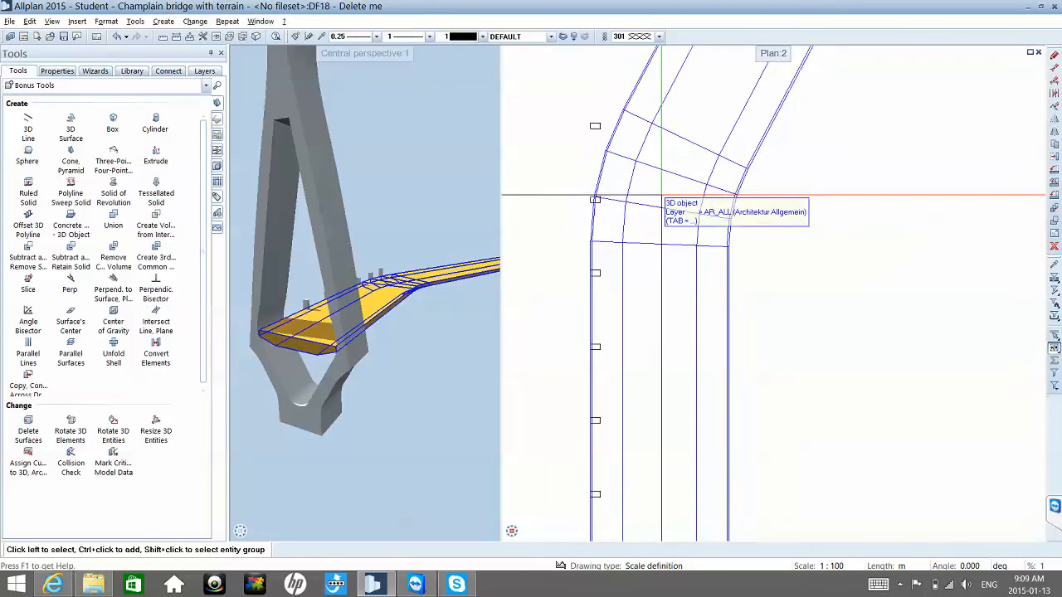
pyautogui.scroll(-2, 576, 124)
pyautogui.moveTo(550, 87); pyautogui.dragTo(628, 213)
pyautogui.press('Delete')
# - Copy and mirror the four remaining posts to the opposite deck edge, using an axis lengthwise through the midpoint of the pylon's width
pyautogui.scroll(-2, 628, 213)
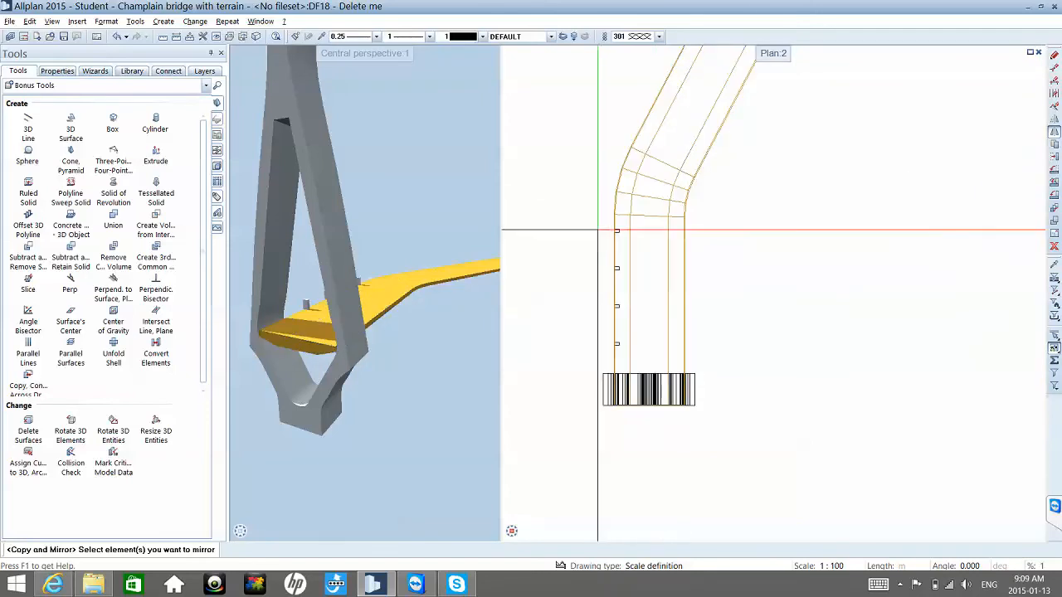
pyautogui.moveTo(592, 219); pyautogui.dragTo(633, 313)
pyautogui.click(1054, 348)
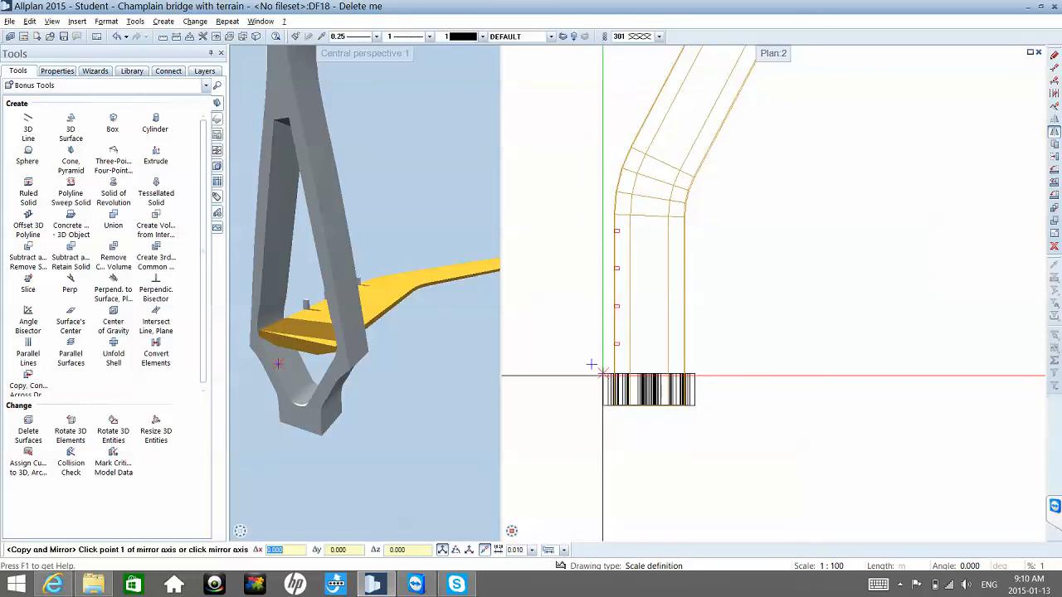
pyautogui.rightClick(604, 377)
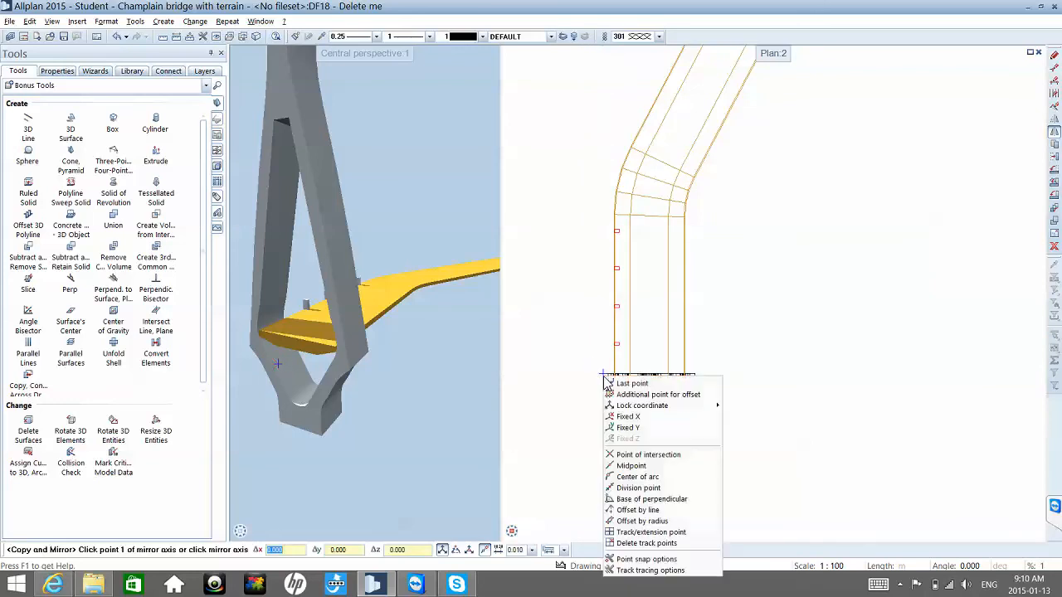
pyautogui.click(661, 464)
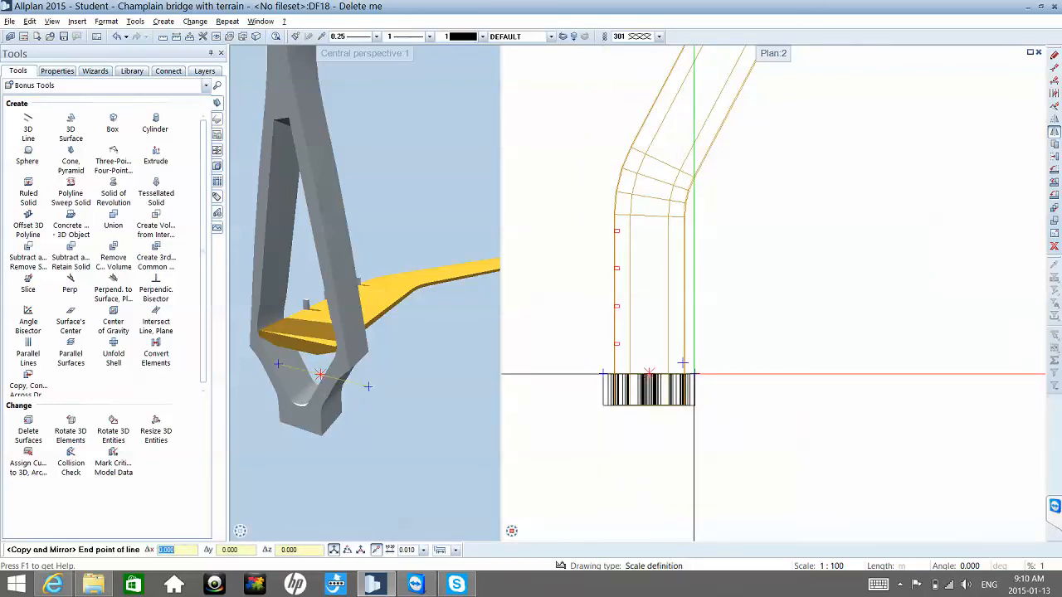
pyautogui.click(683, 364)
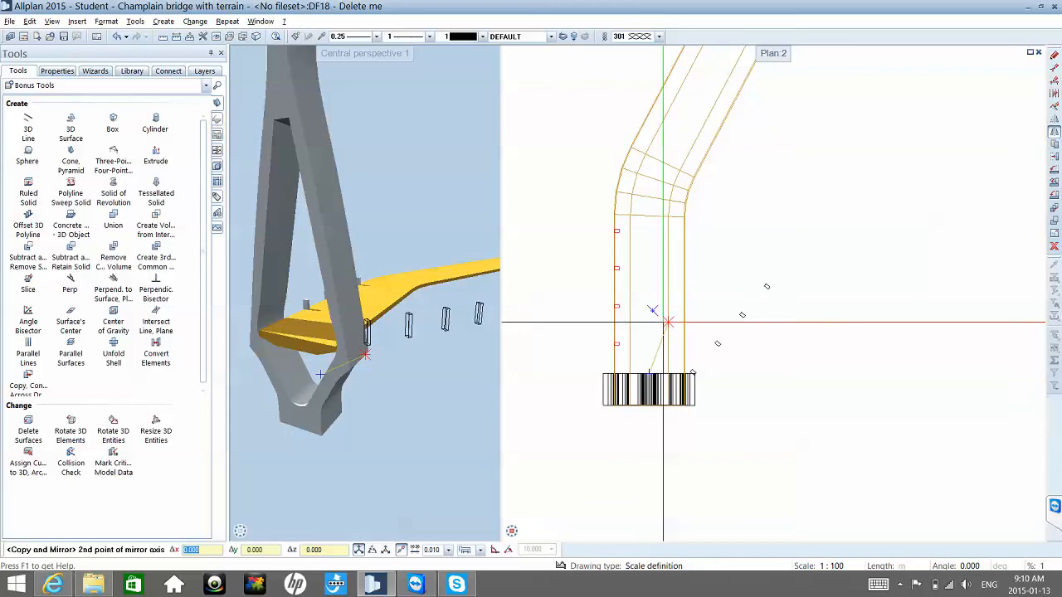
pyautogui.click(650, 308)
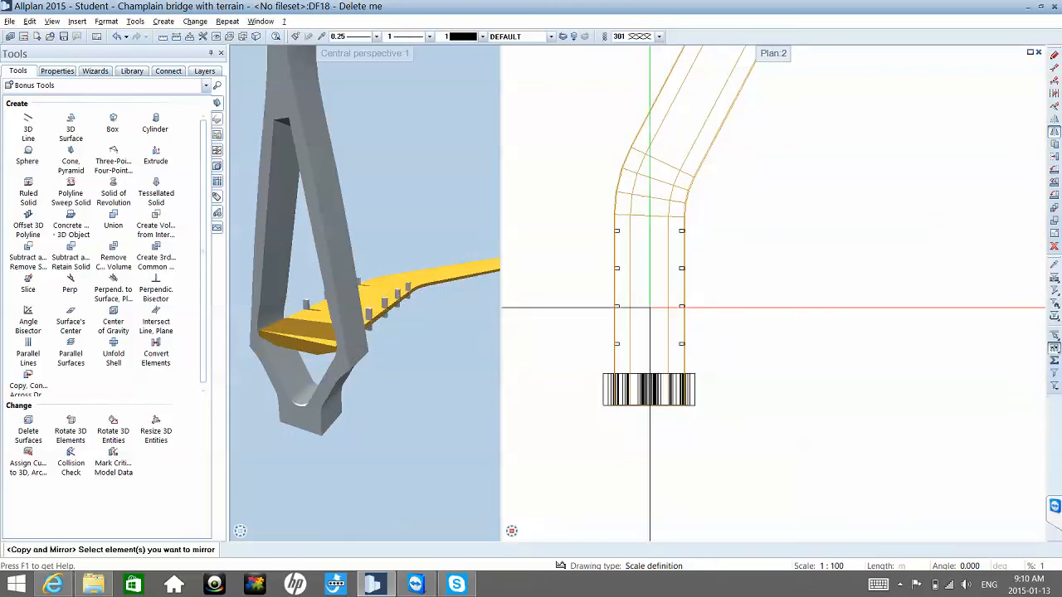
pyautogui.press('Escape')
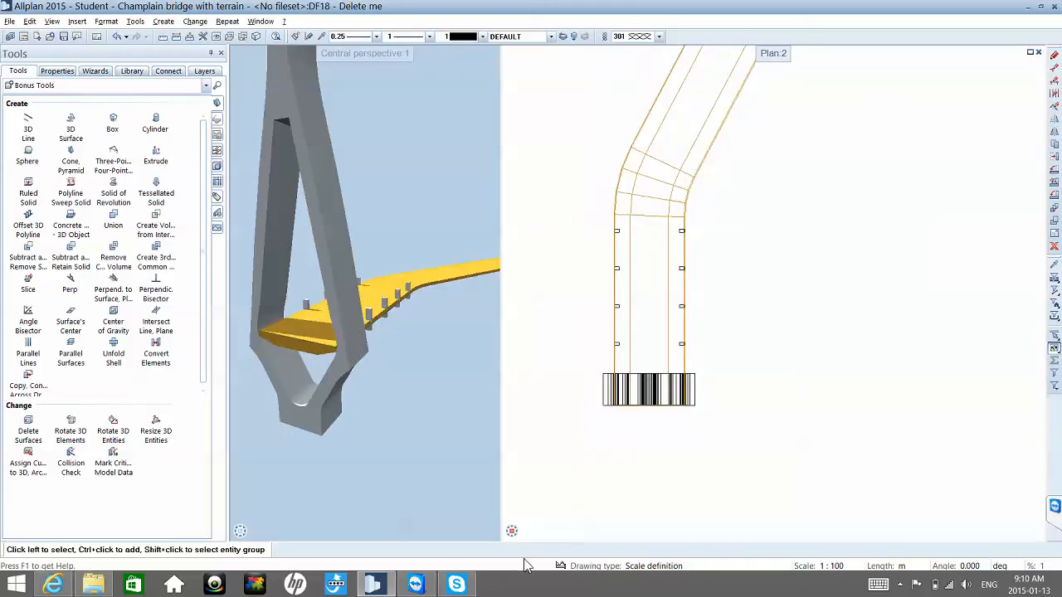
# - In the east elevation, stretch the bottom ends of all posts up from the deck's underside to the lower side edge of the deck
pyautogui.moveTo(514, 534)
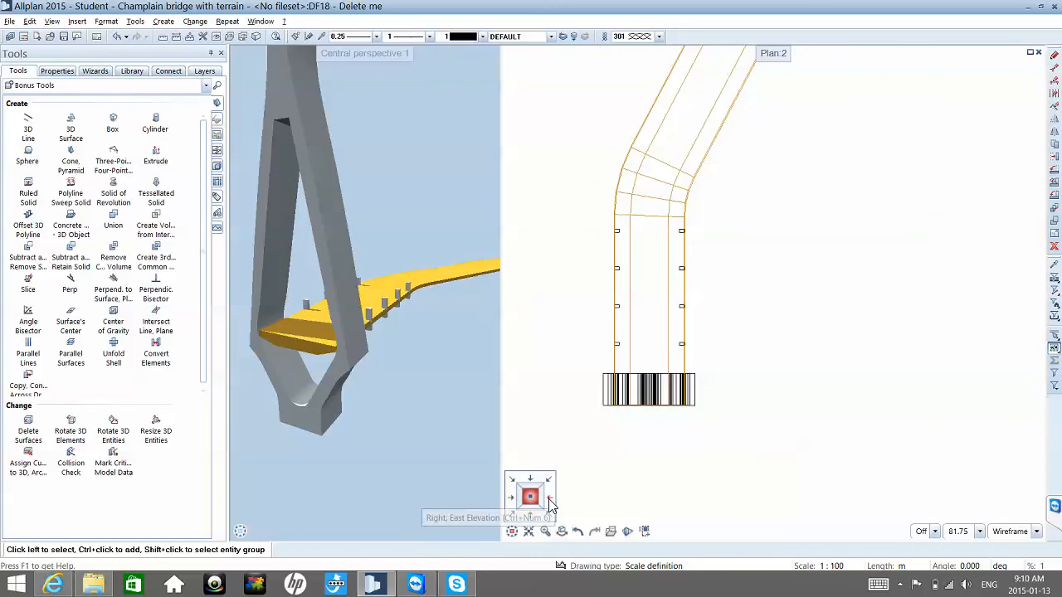
pyautogui.click(550, 498)
pyautogui.scroll(4, 572, 409)
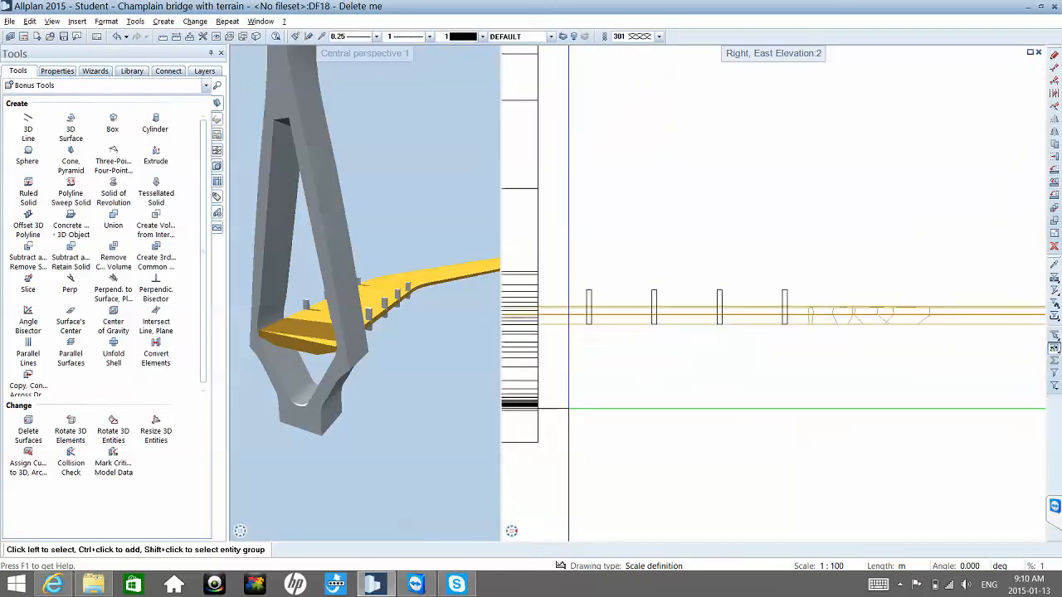
pyautogui.hotkey('ctrl', 'm')
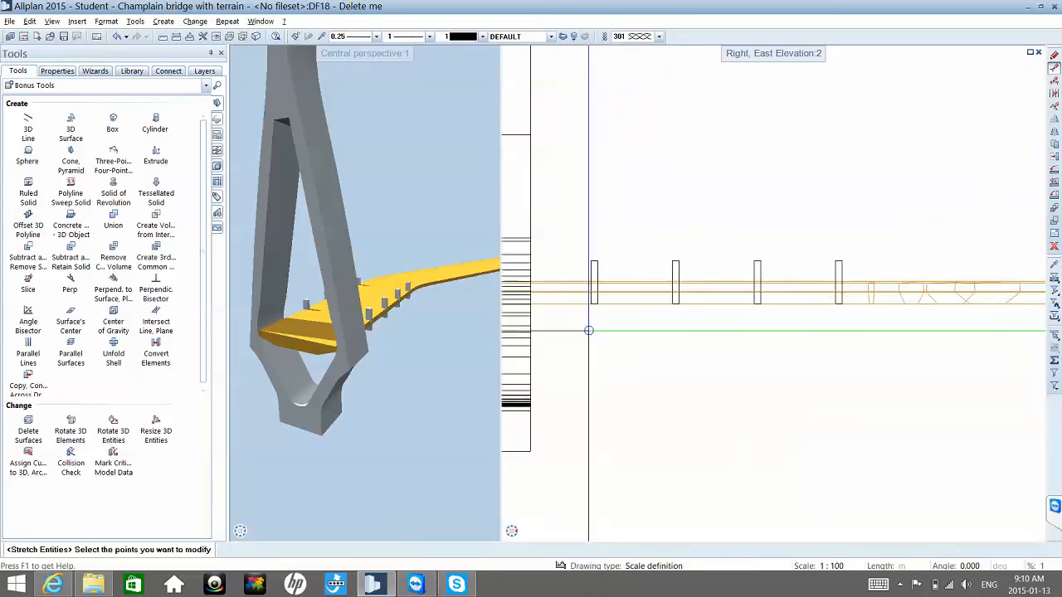
pyautogui.moveTo(584, 325); pyautogui.dragTo(854, 300)
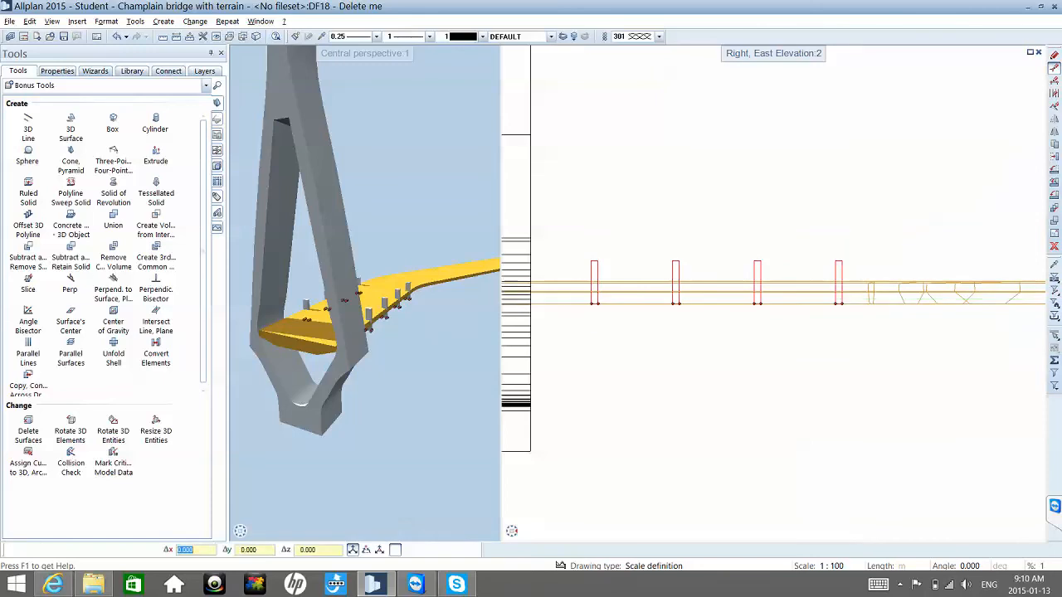
pyautogui.click(842, 304)
pyautogui.scroll(4, 842, 298)
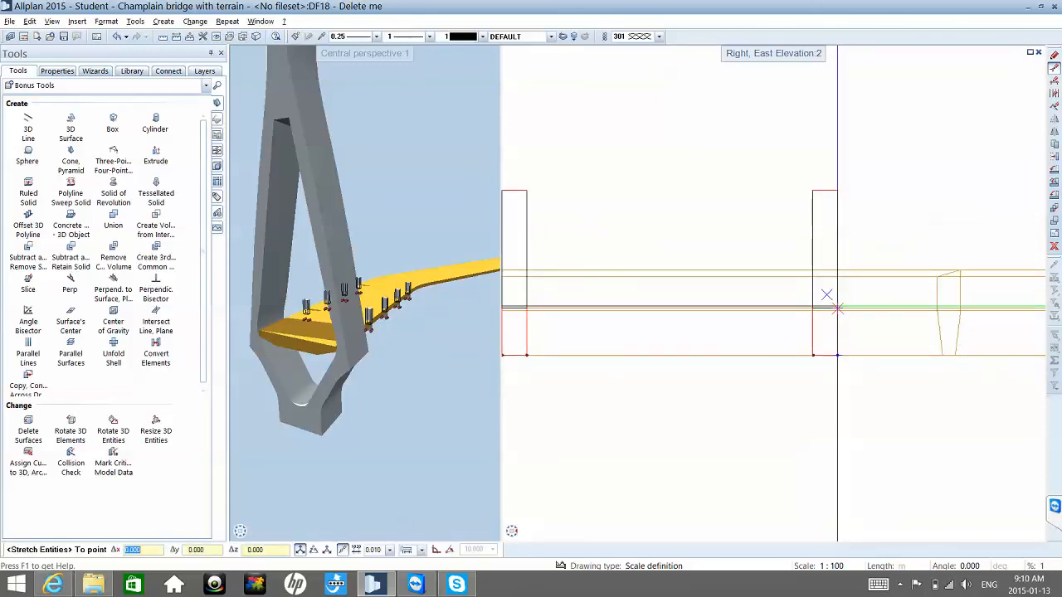
pyautogui.click(837, 307)
pyautogui.press('Escape')
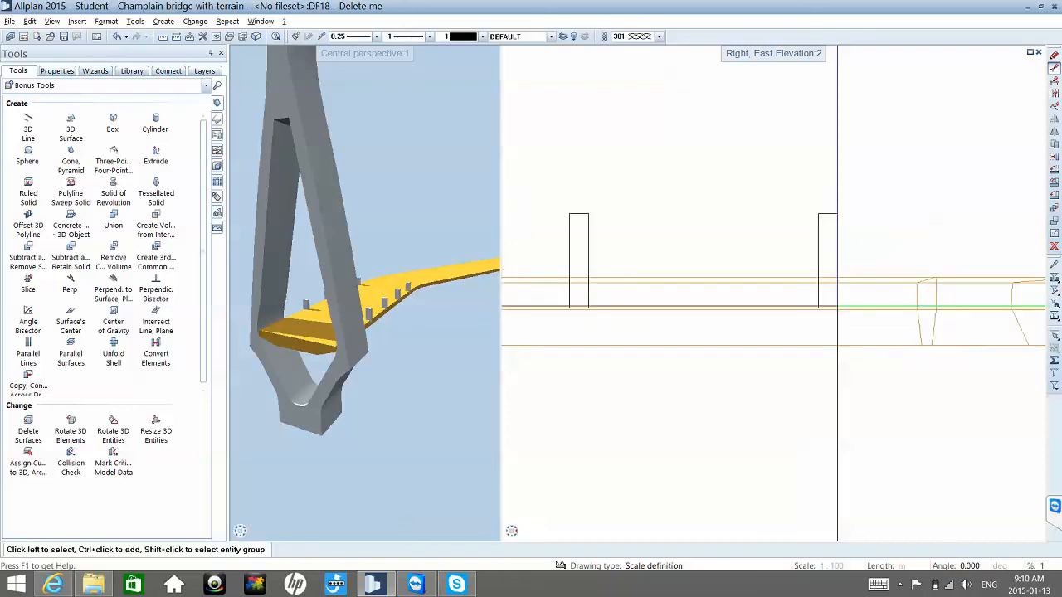
pyautogui.scroll(-4, 837, 307)
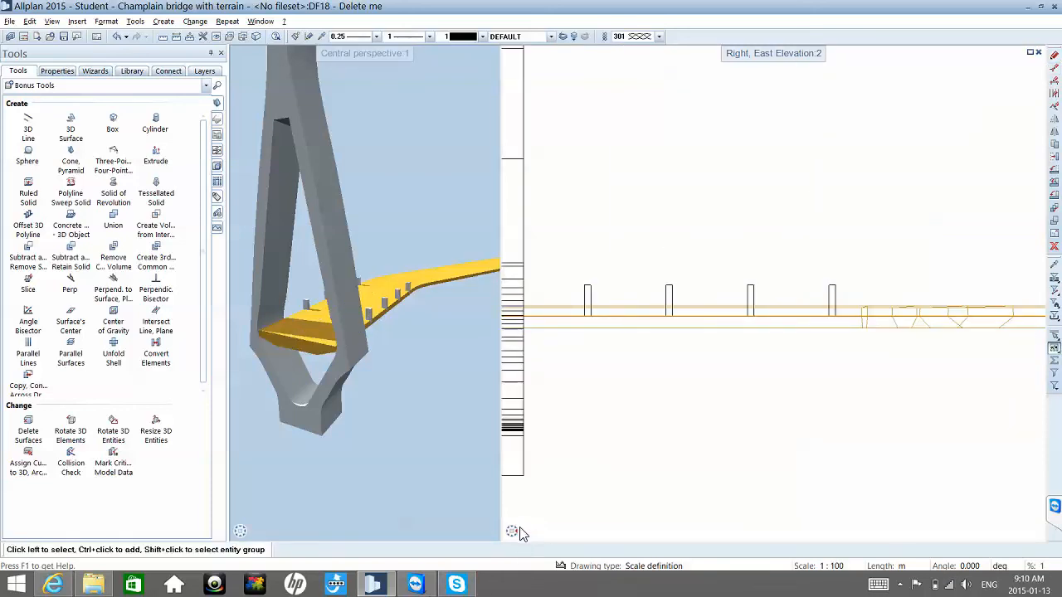
pyautogui.click(512, 516)
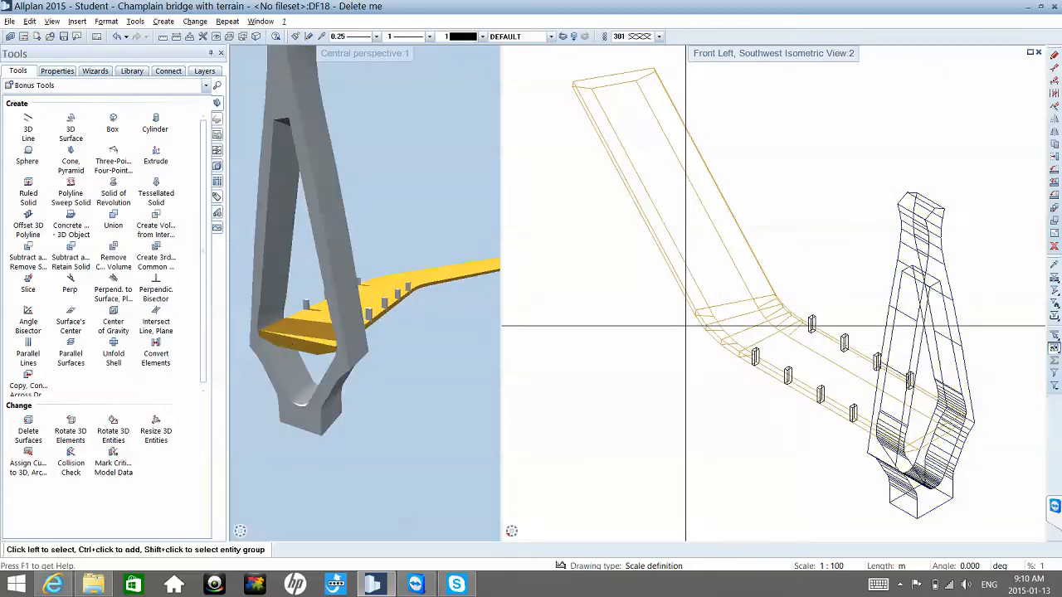
pyautogui.click(68, 87)
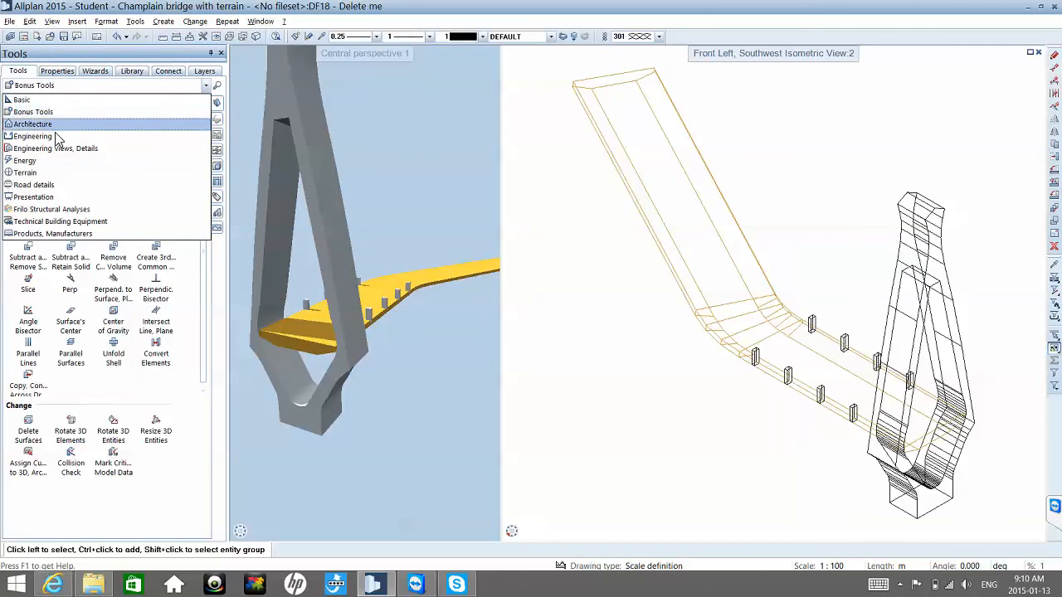
pyautogui.click(55, 124)
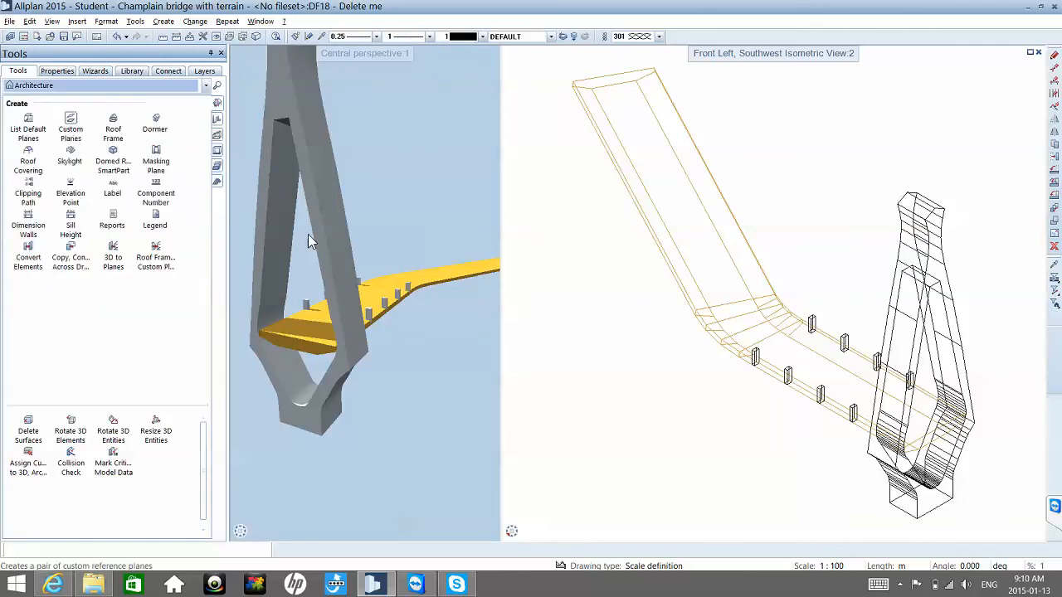
pyautogui.click(217, 184)
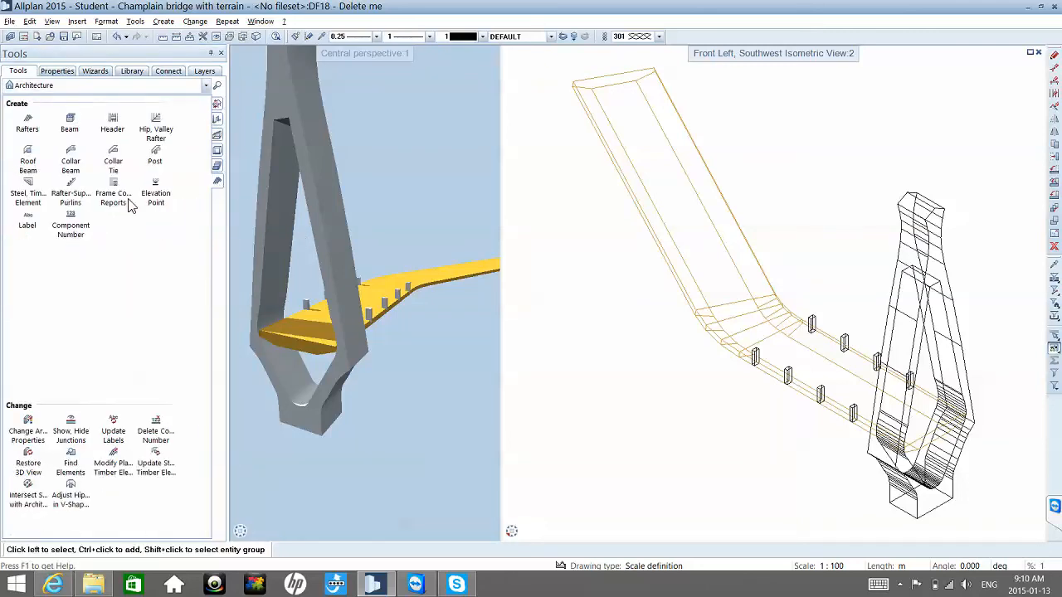
pyautogui.click(39, 193)
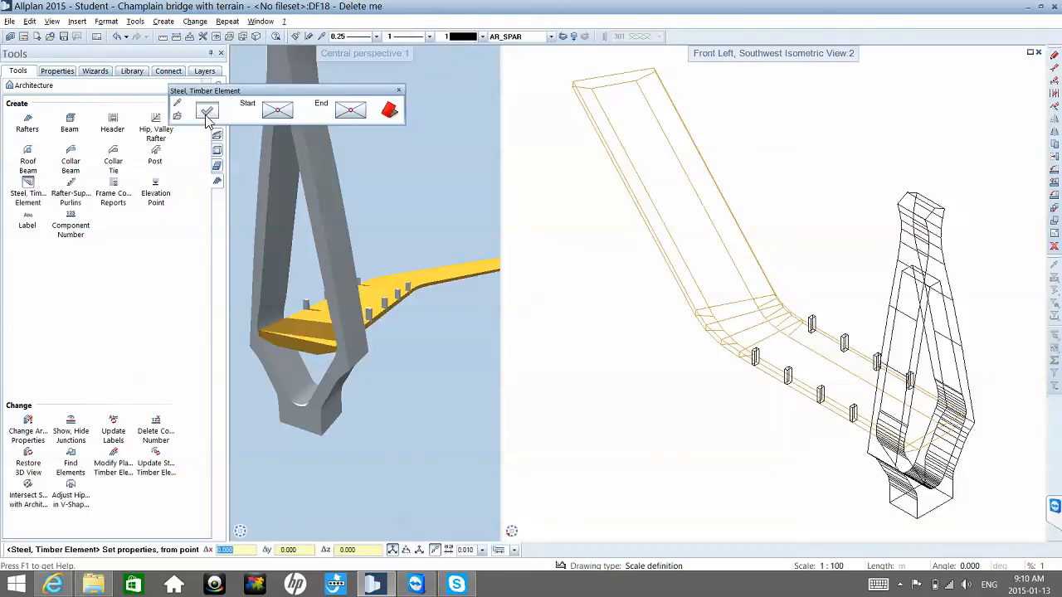
pyautogui.click(207, 112)
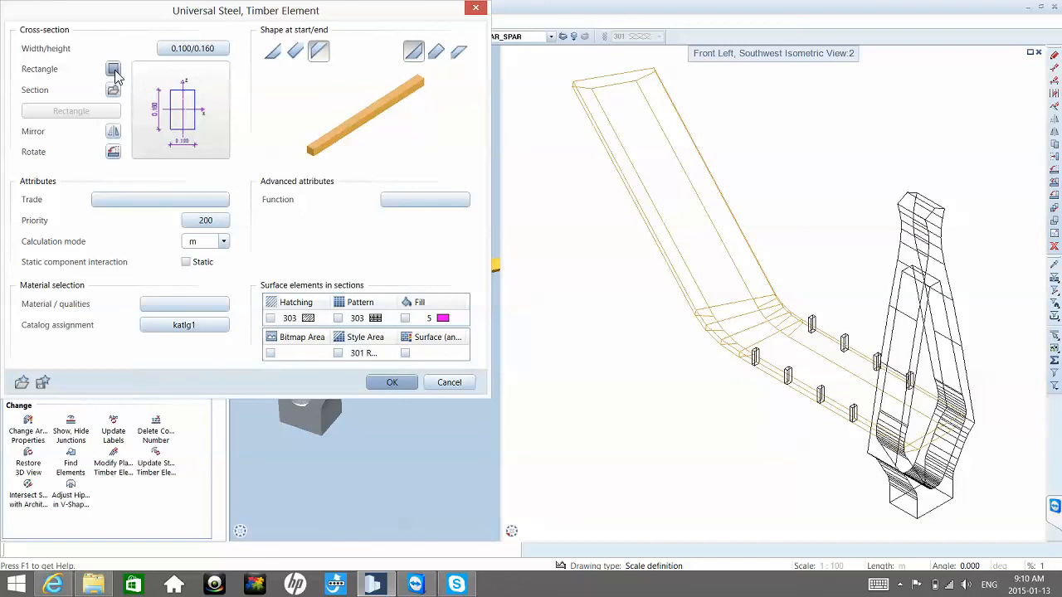
pyautogui.click(455, 383)
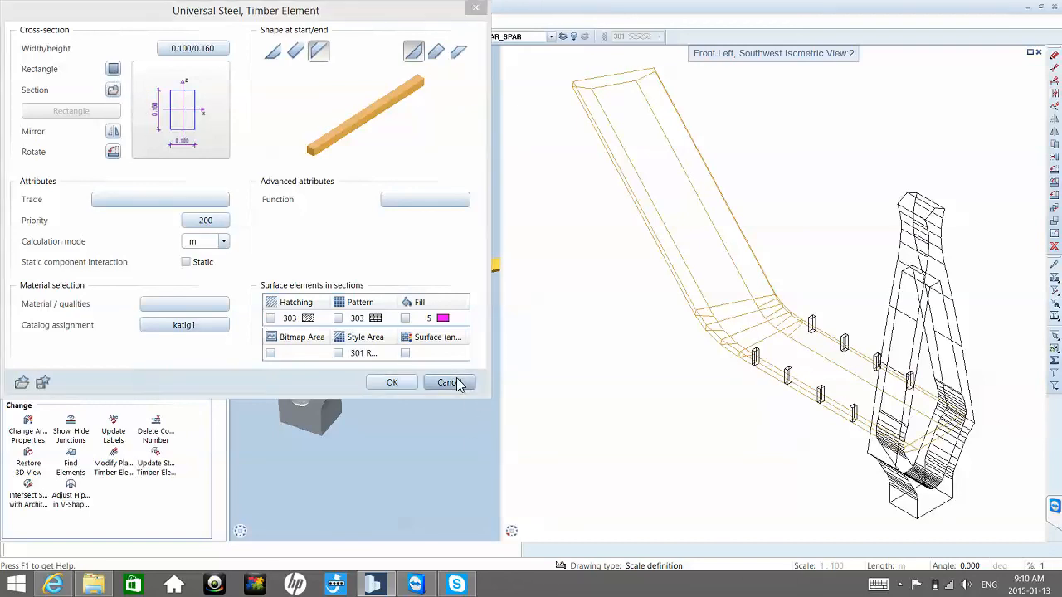
# - Draw a circle with a radius of 0.1 m in an empty area of the plan view
pyautogui.click(38, 86)
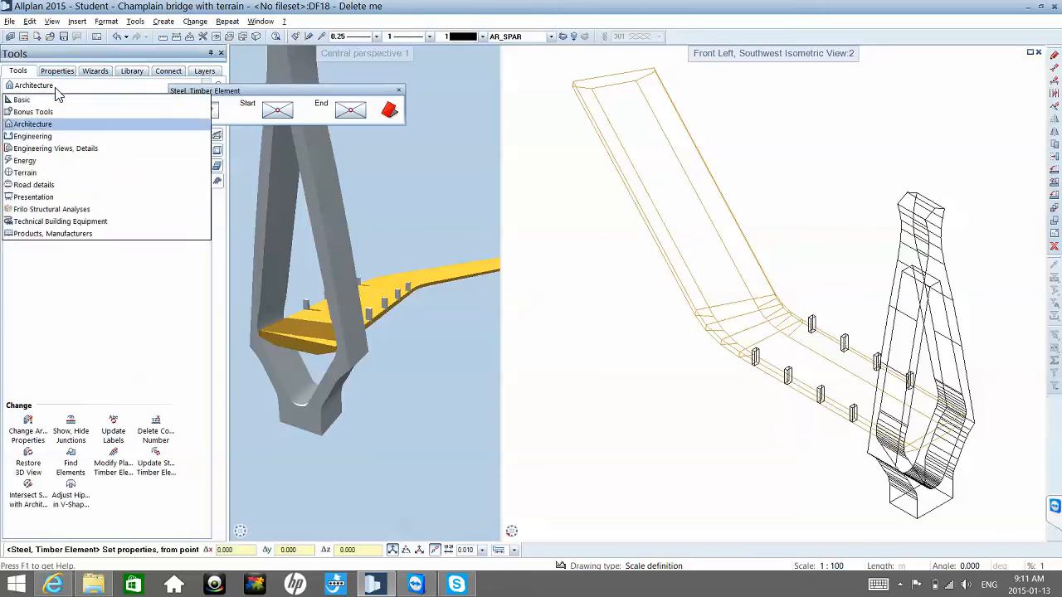
pyautogui.click(25, 99)
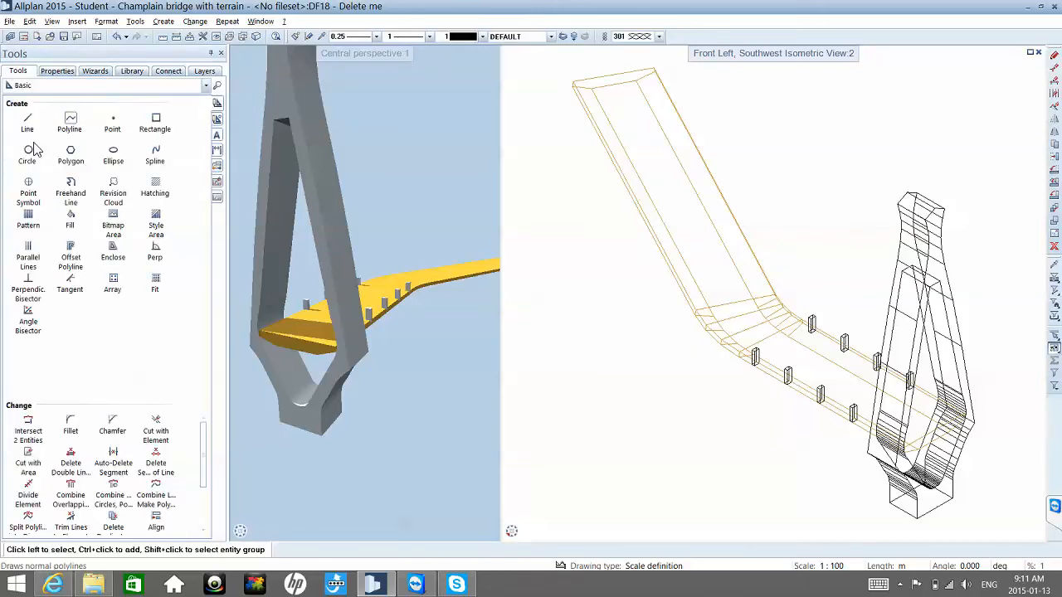
pyautogui.click(29, 156)
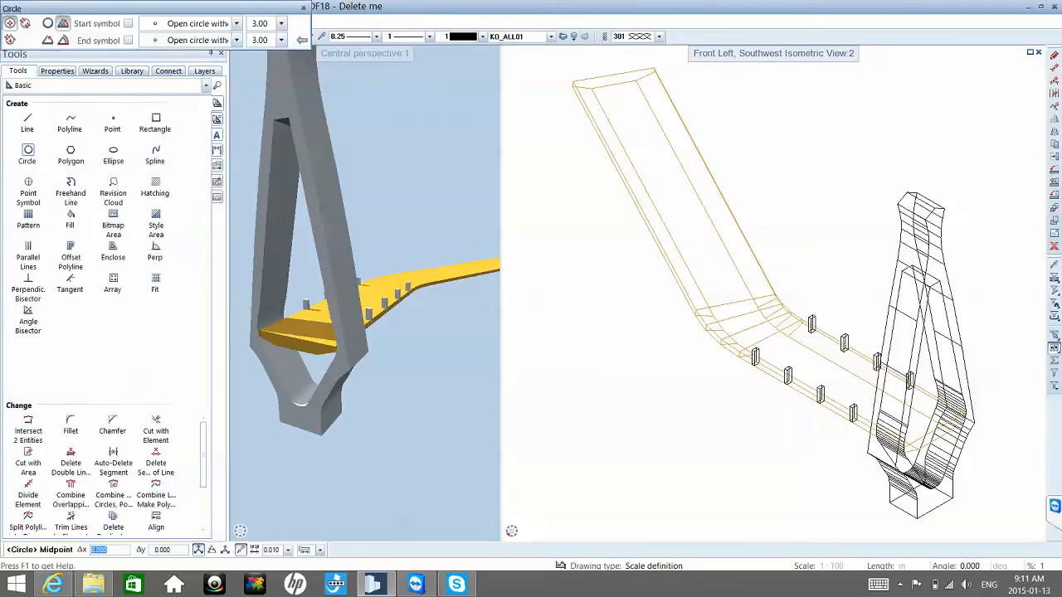
pyautogui.scroll(6, 696, 388)
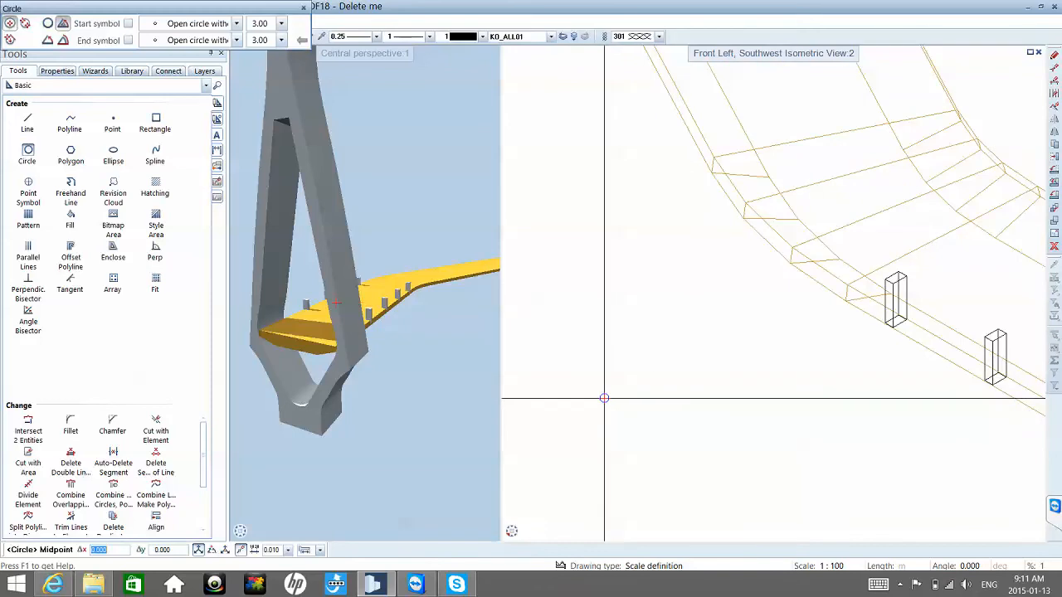
pyautogui.moveTo(514, 538)
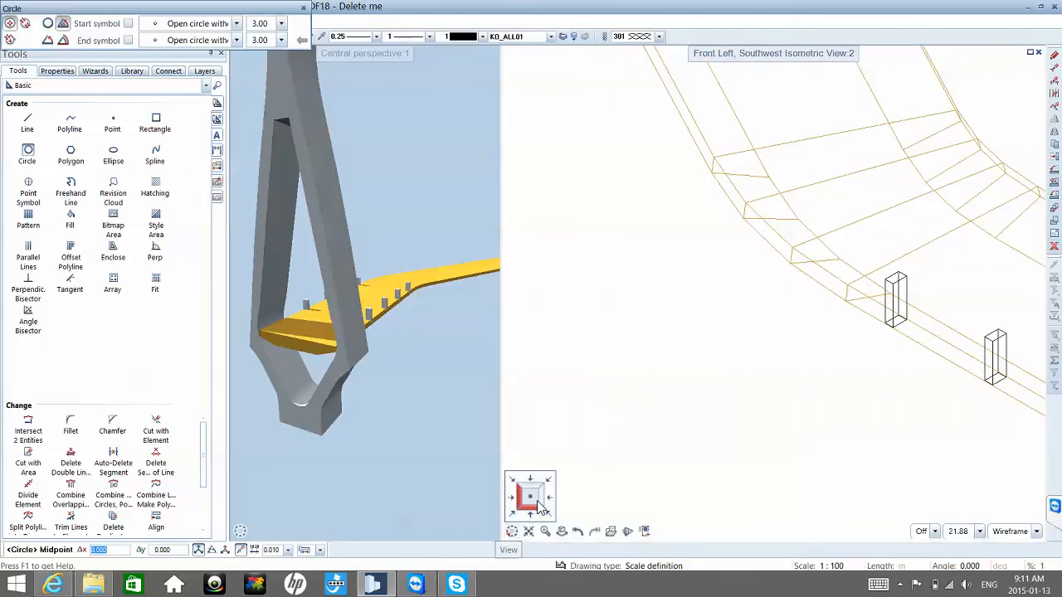
pyautogui.click(539, 502)
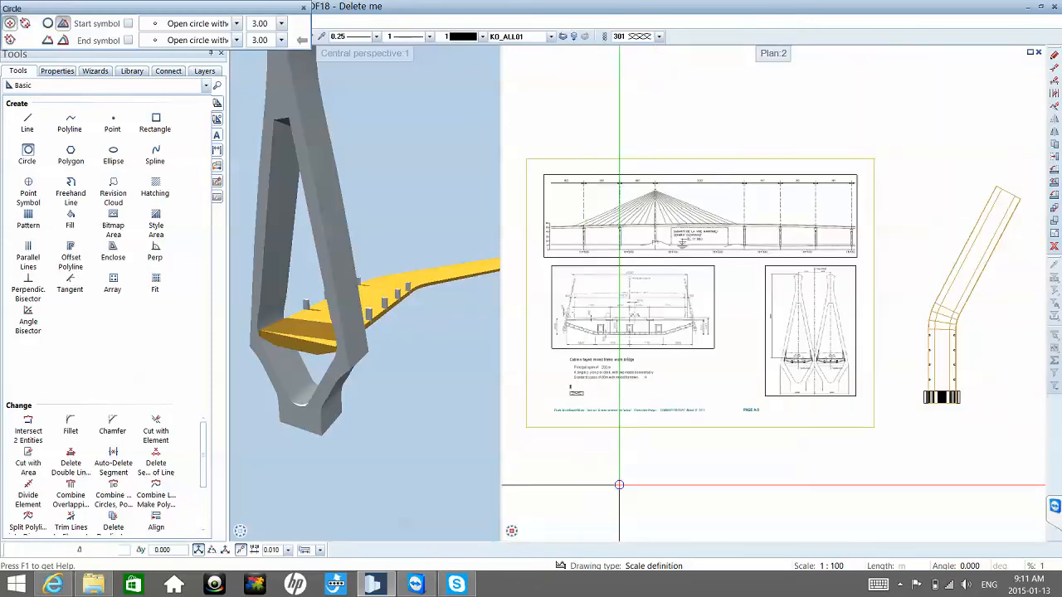
pyautogui.scroll(1, 619, 484)
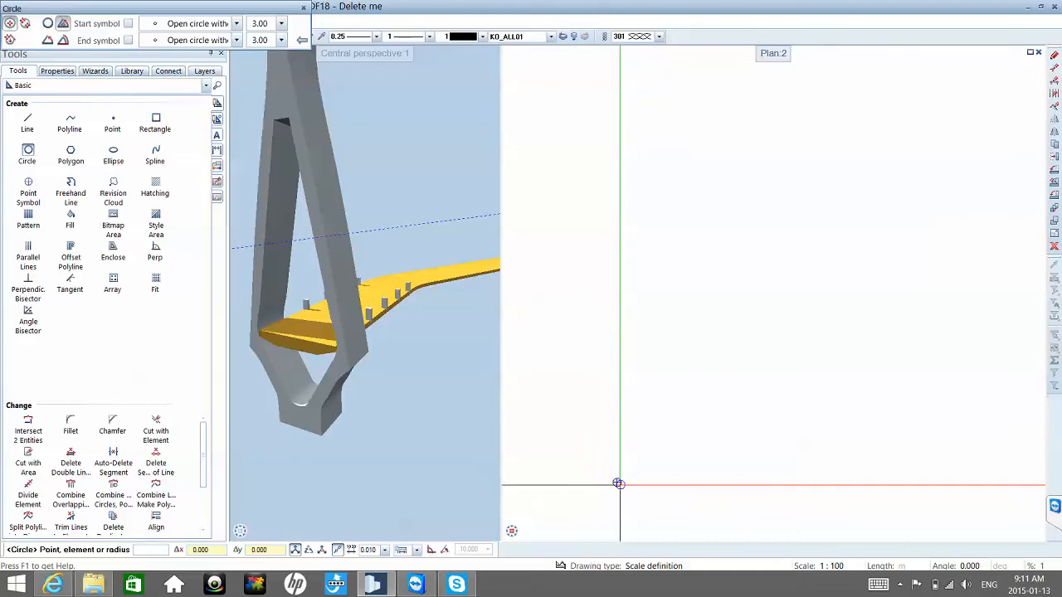
pyautogui.click(606, 481)
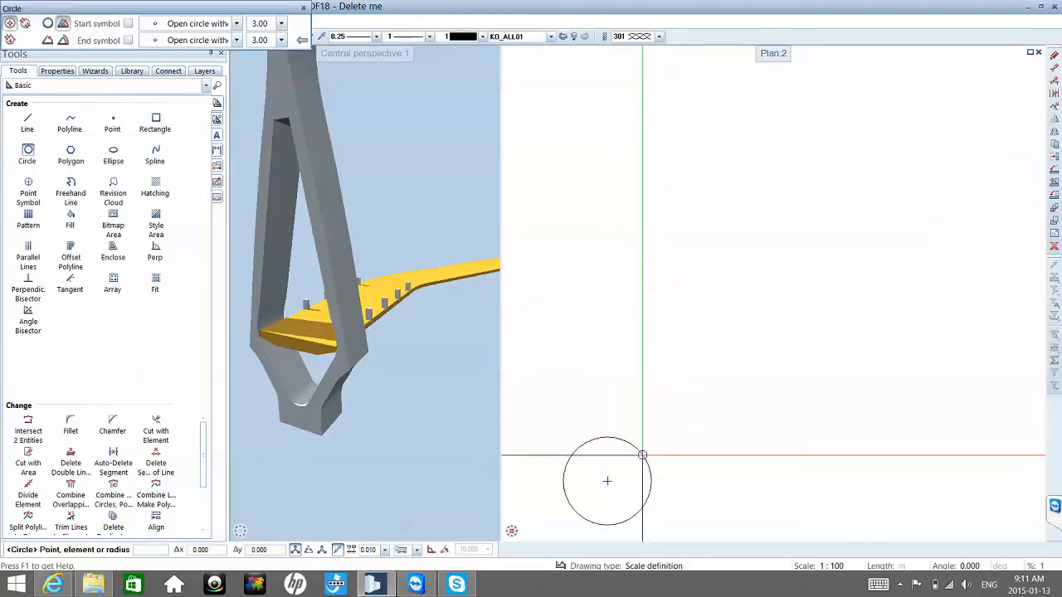
pyautogui.write('.5')
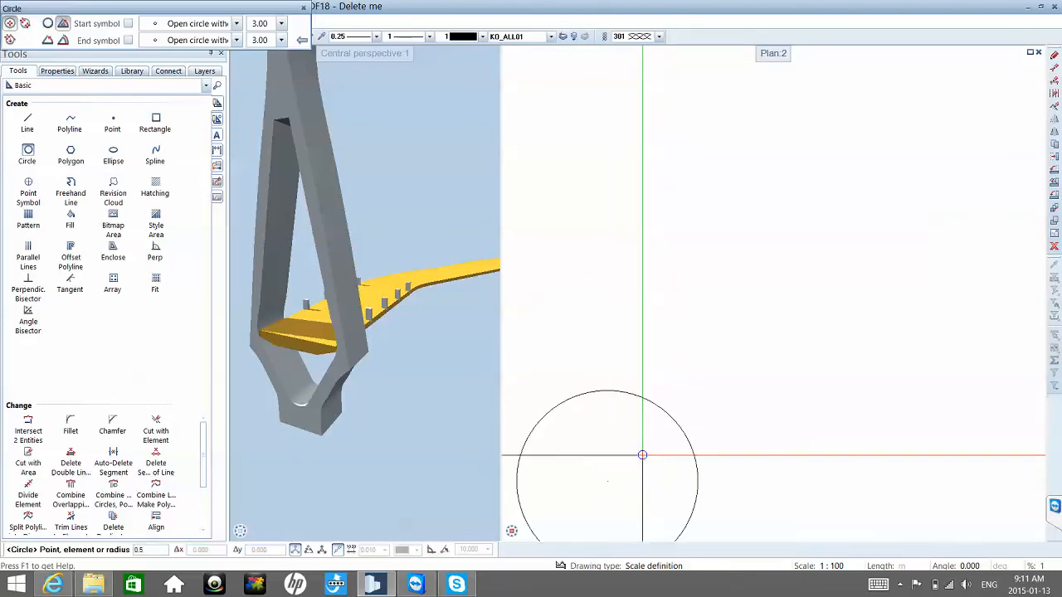
pyautogui.press('BackSpace')
pyautogui.press('BackSpace')
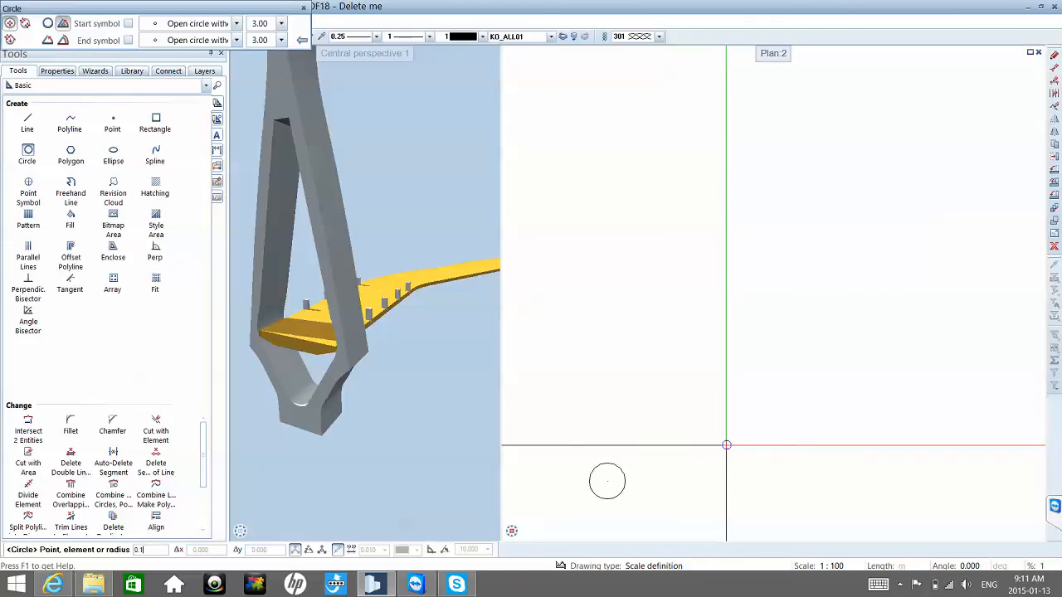
pyautogui.press('Return')
pyautogui.press('Escape')
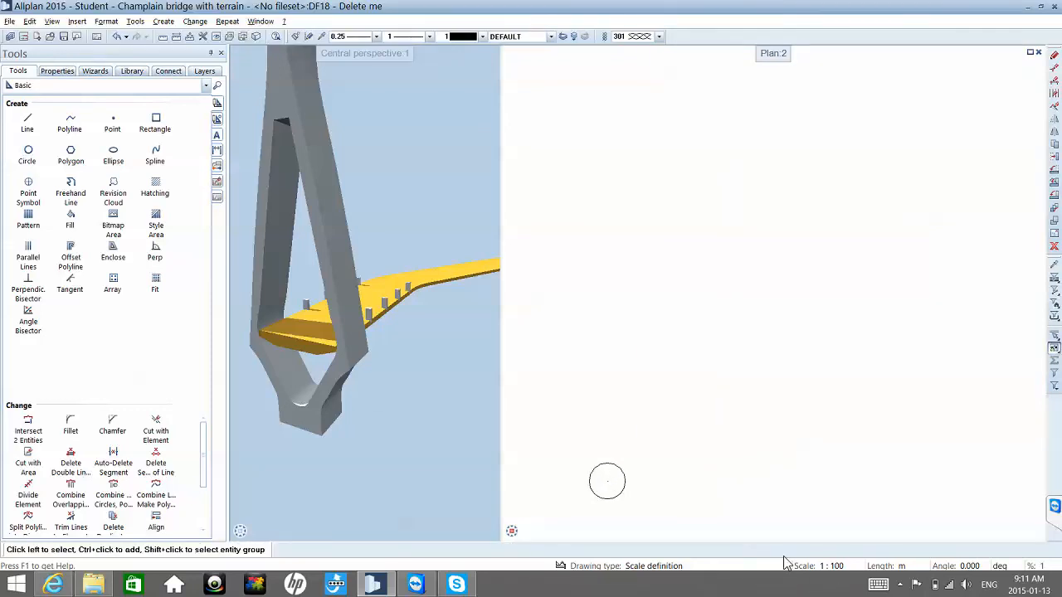
# - Save the circle as a dumb symbol named "cable" in the Bridge 2D Cros+sections library, with its base point at the circle's center
pyautogui.click(131, 71)
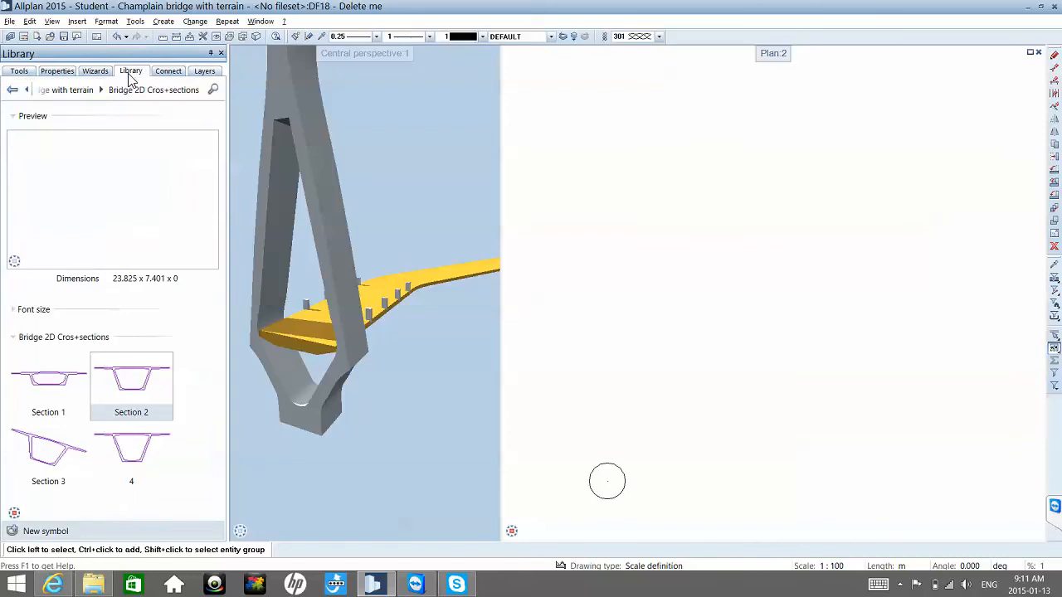
pyautogui.click(18, 532)
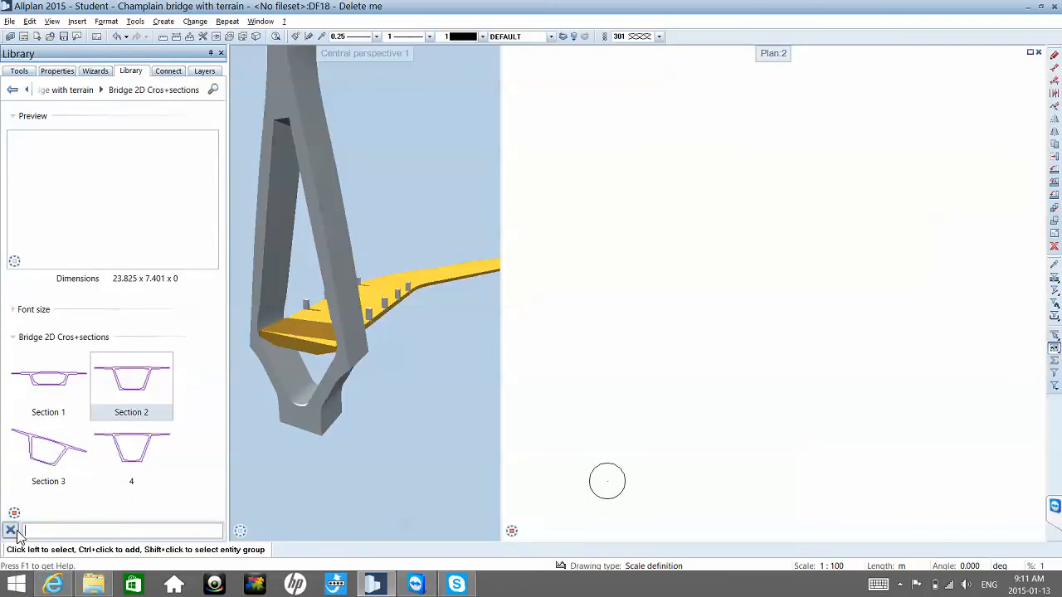
pyautogui.write('cable')
pyautogui.press('Return')
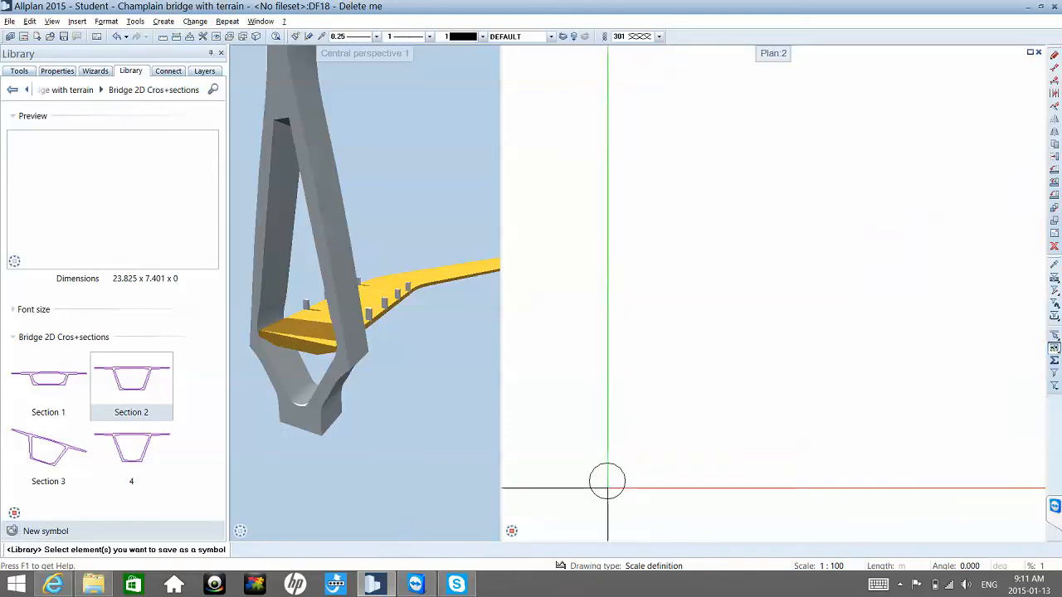
pyautogui.click(606, 483)
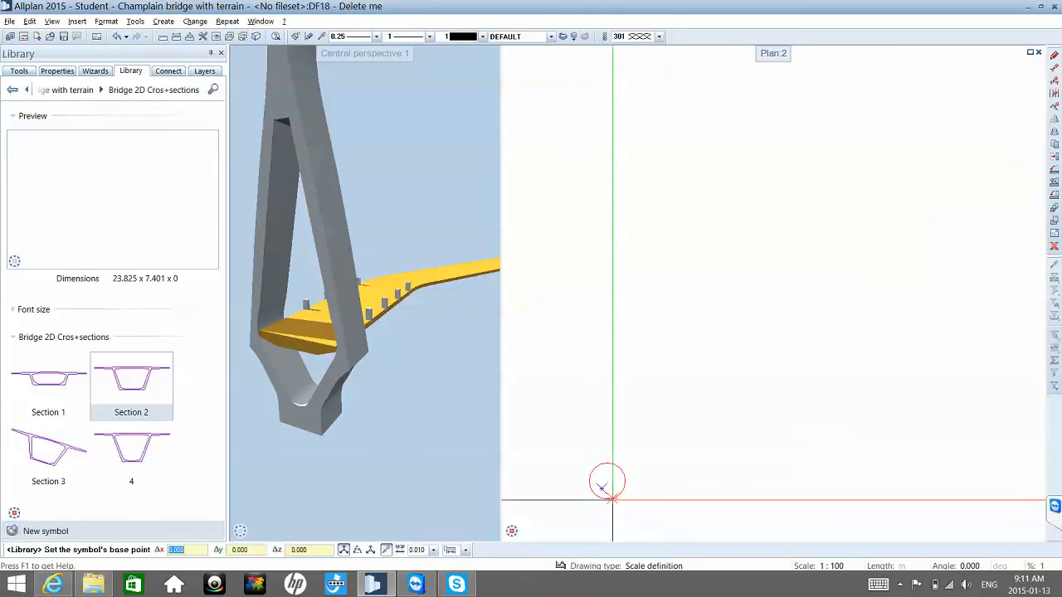
pyautogui.click(606, 485)
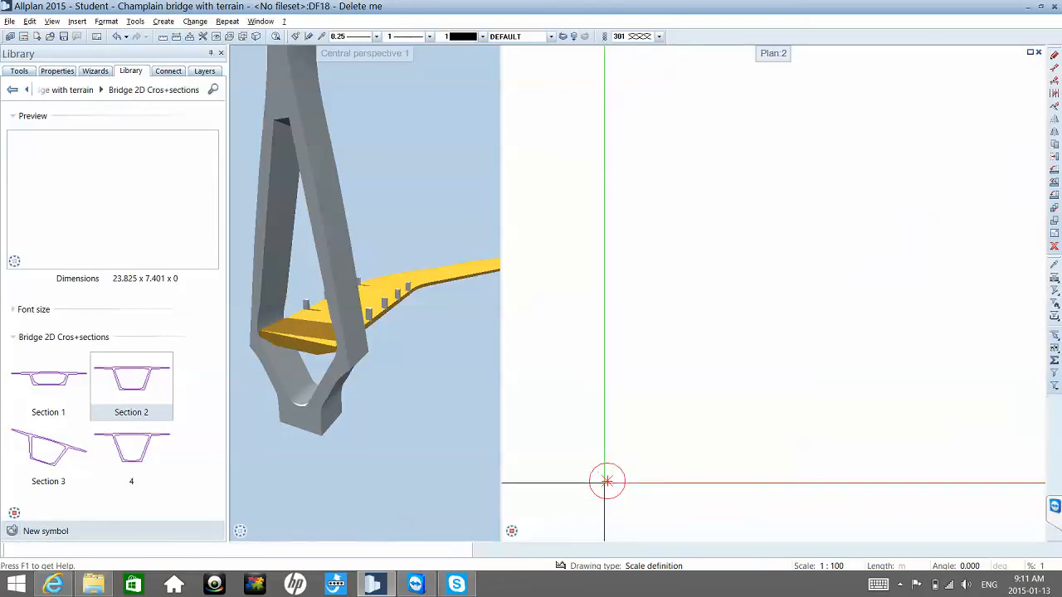
pyautogui.click(549, 324)
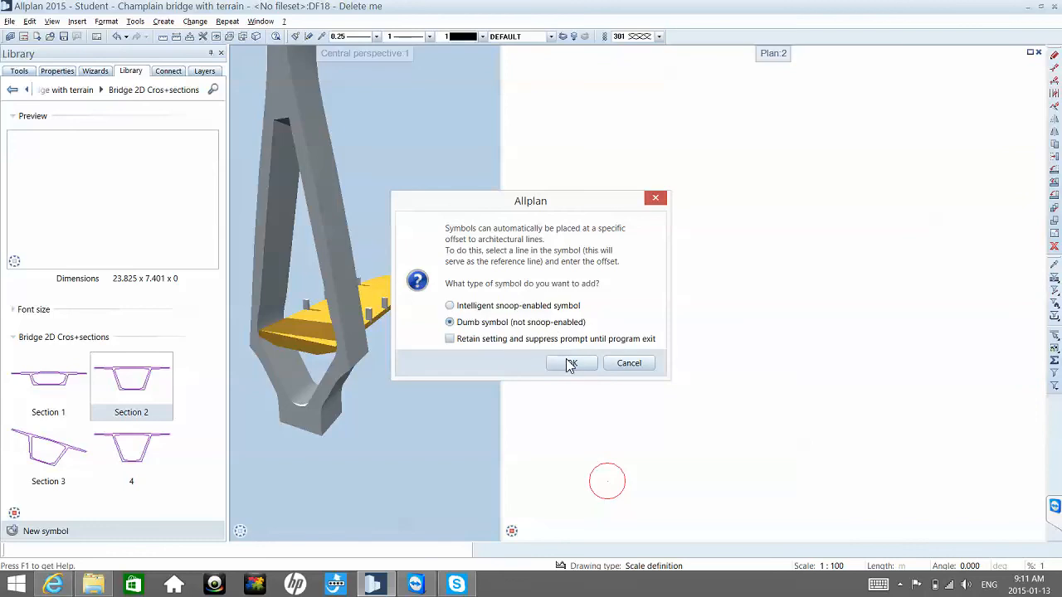
pyautogui.click(572, 363)
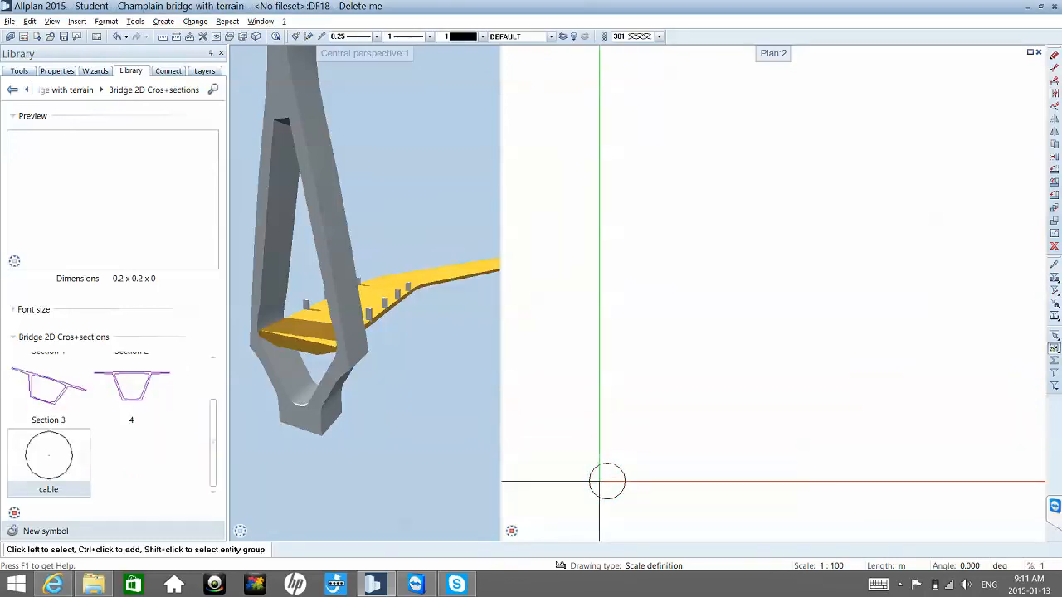
# - Delete the leftover circle from the plan and show the bridge in the Front Left, Southwest Isometric view
pyautogui.press('F2')
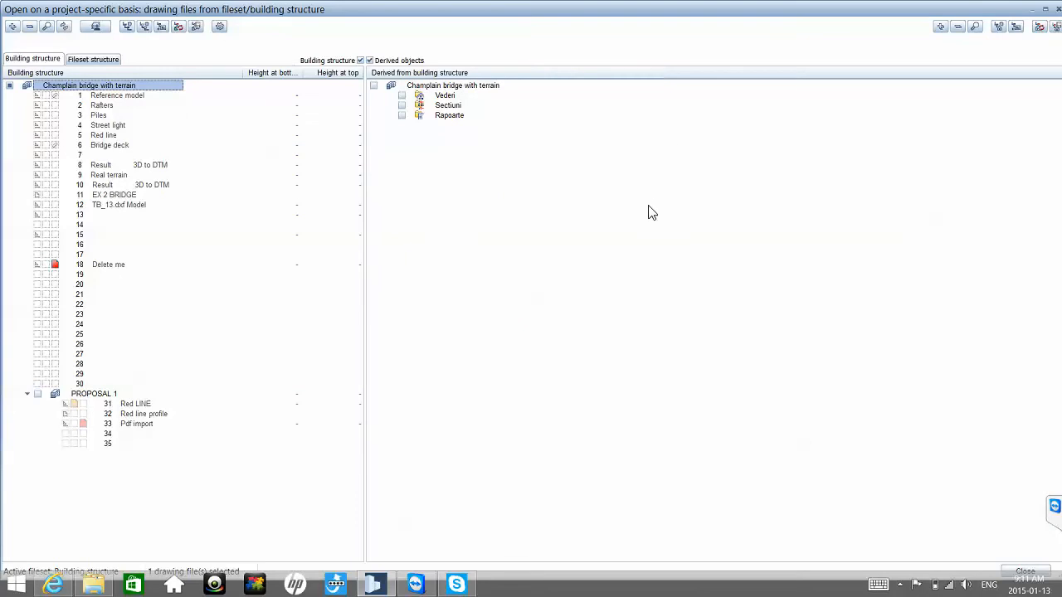
pyautogui.press('Escape')
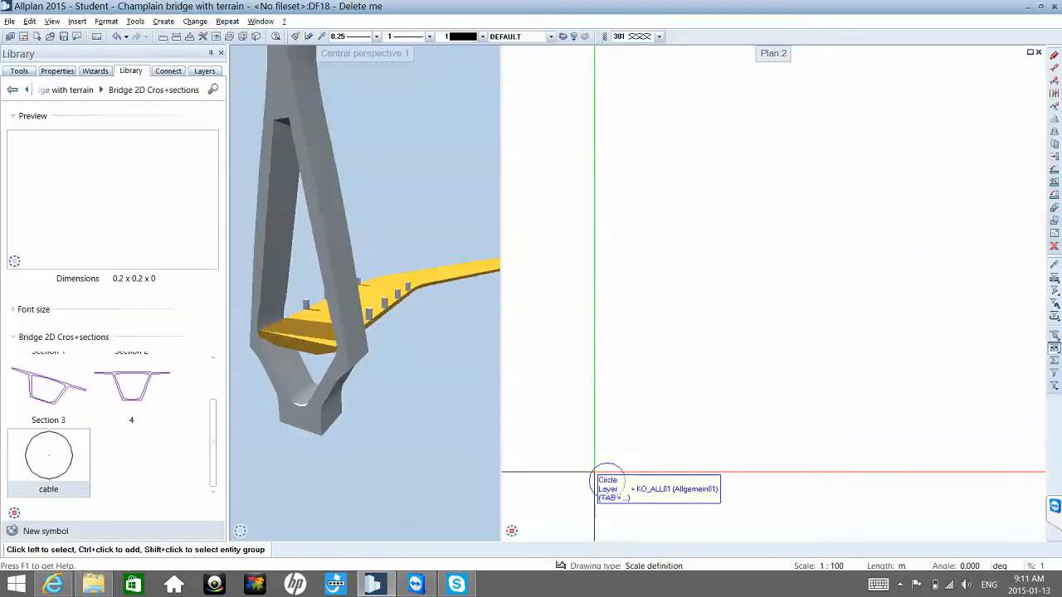
pyautogui.click(607, 482)
pyautogui.press('Delete')
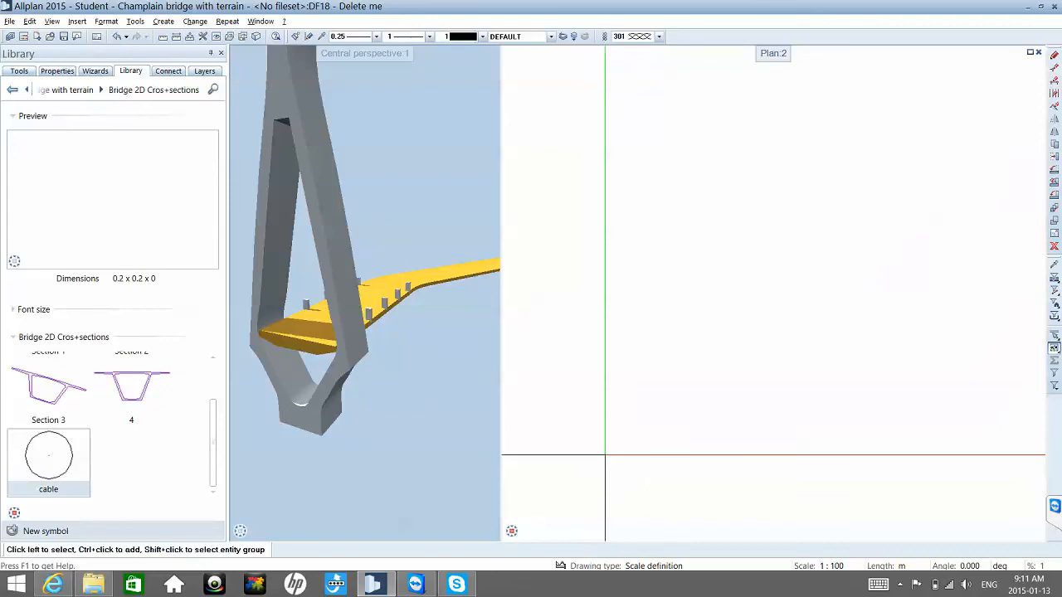
pyautogui.scroll(-3, 609, 438)
pyautogui.moveTo(515, 535)
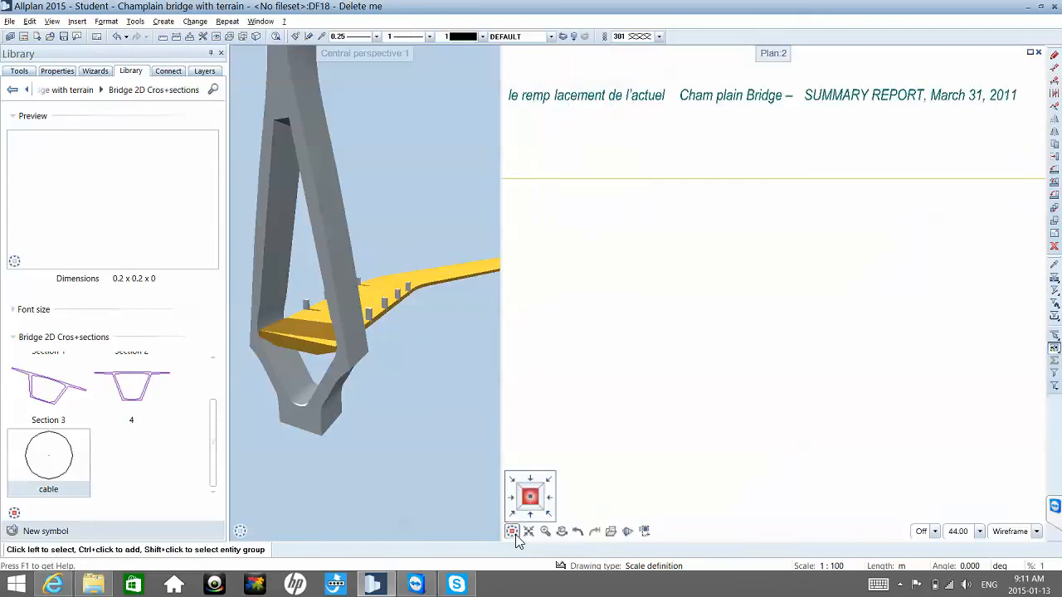
pyautogui.click(512, 517)
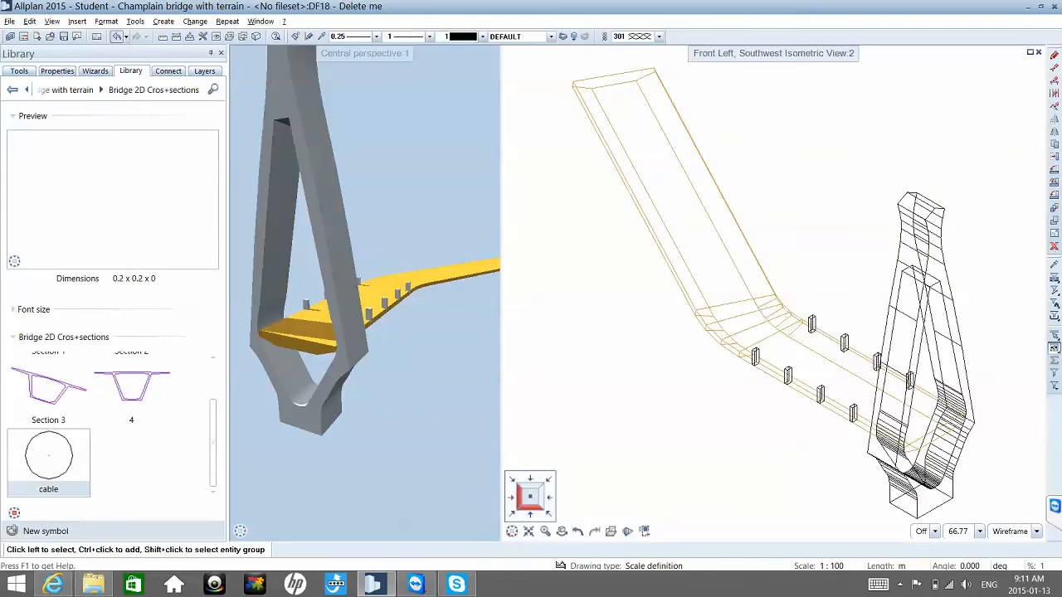
# - Start a Steel, Timber Element and assign it the "cable" symbol from the project's Bridge 2D Cros+sections folder as cross-section
pyautogui.click(20, 71)
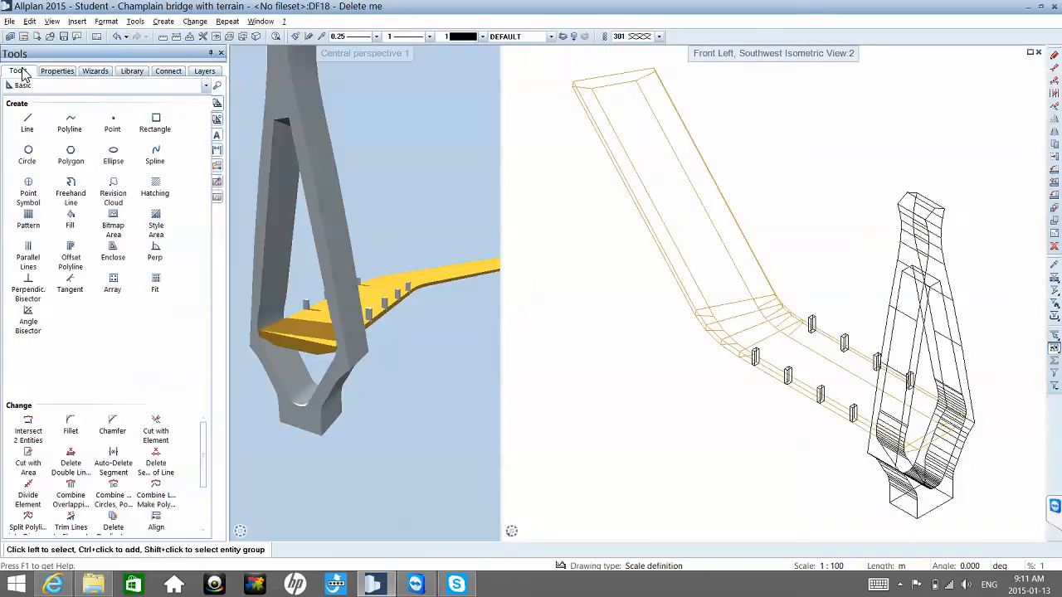
pyautogui.click(147, 86)
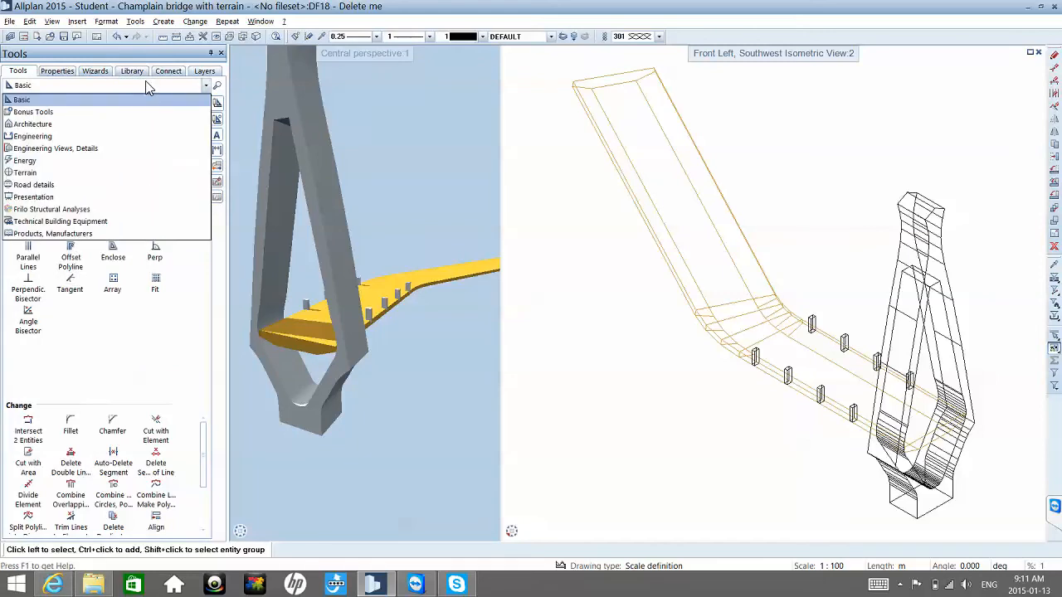
pyautogui.click(82, 127)
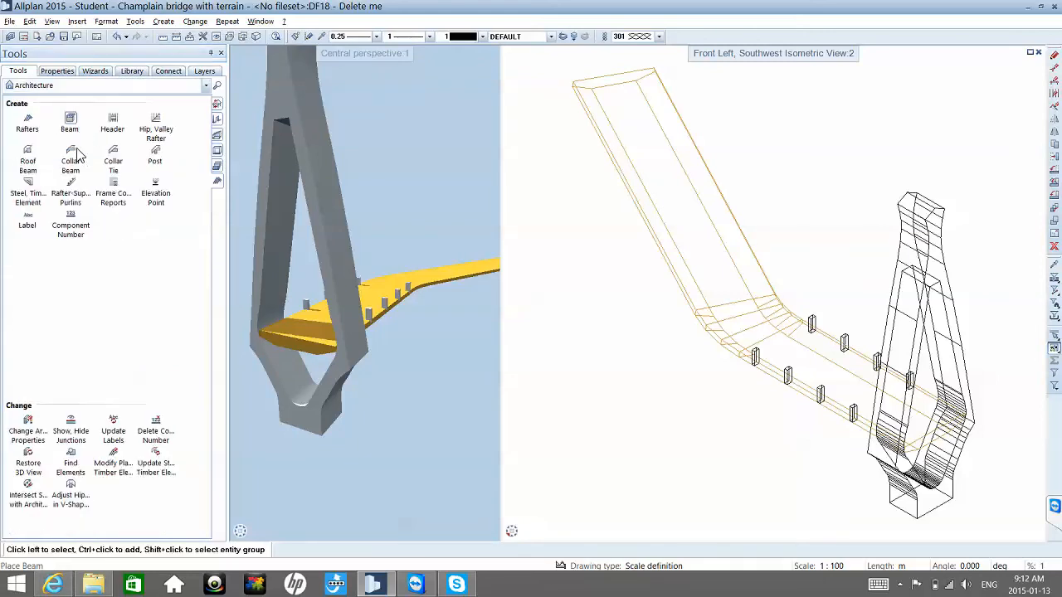
pyautogui.click(28, 184)
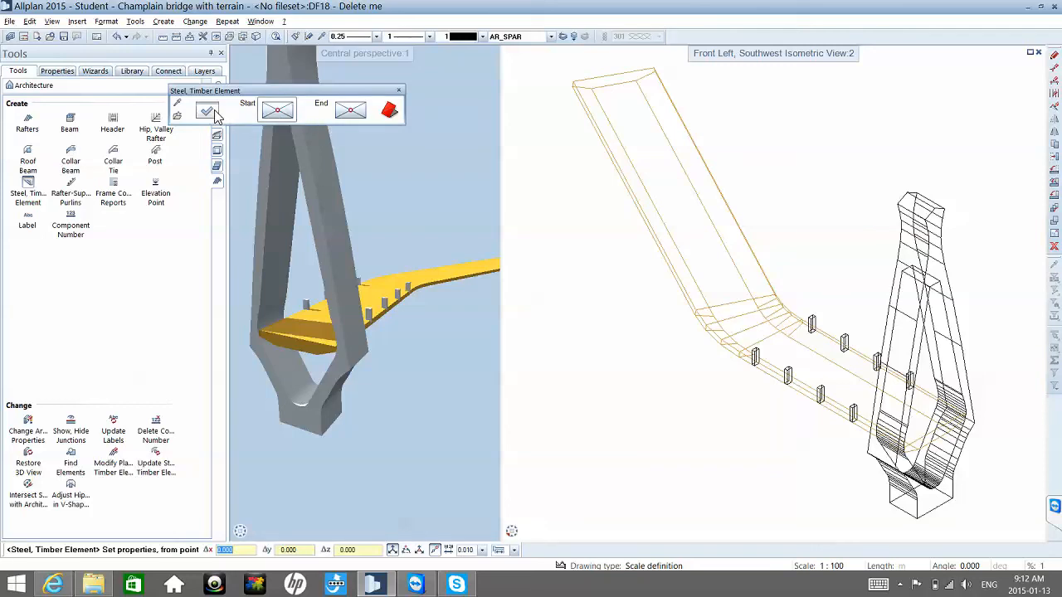
pyautogui.click(207, 111)
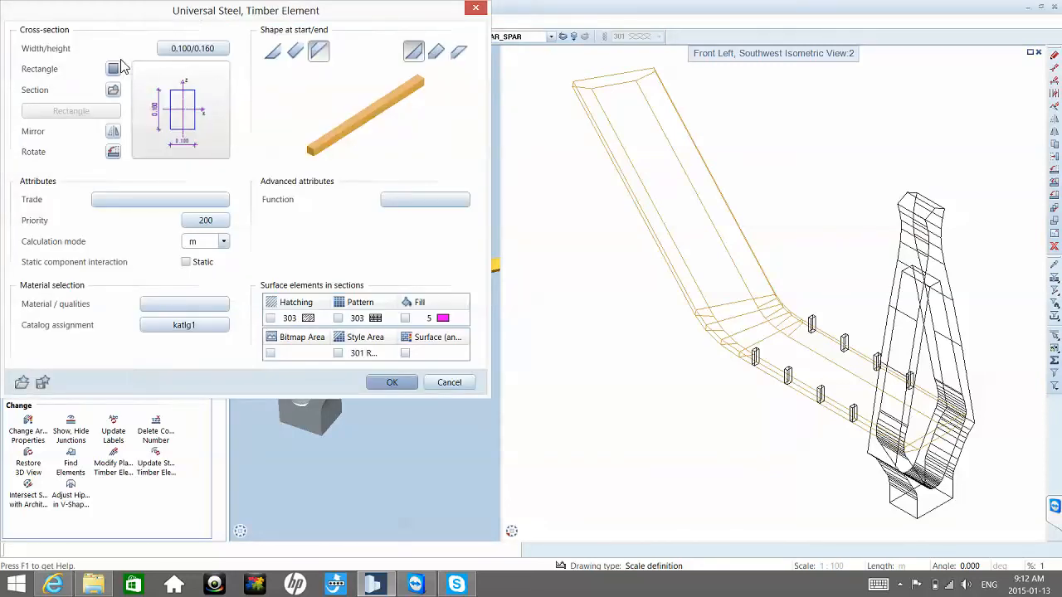
pyautogui.click(112, 90)
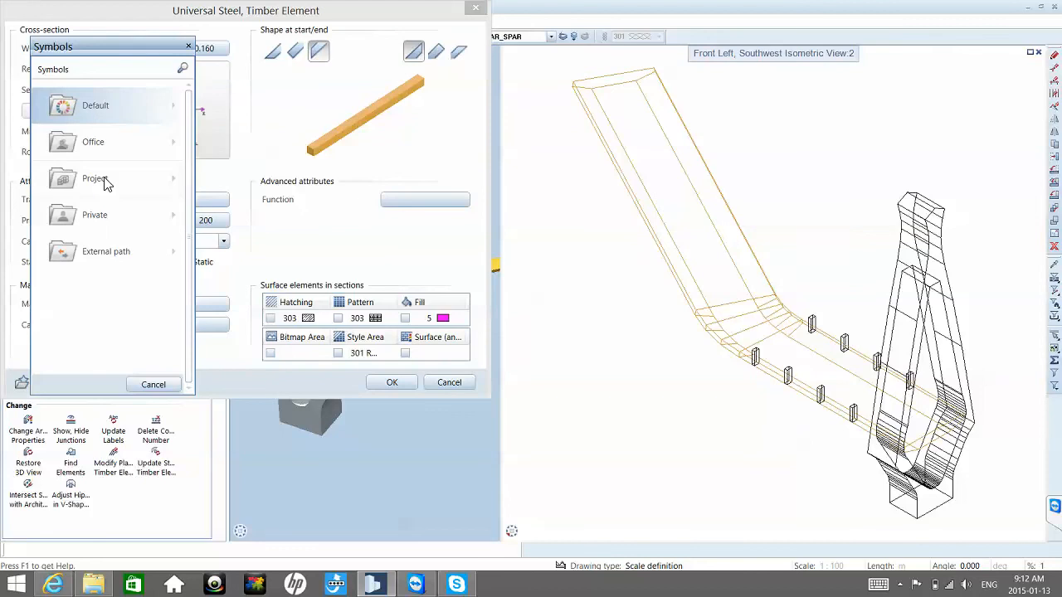
pyautogui.click(97, 179)
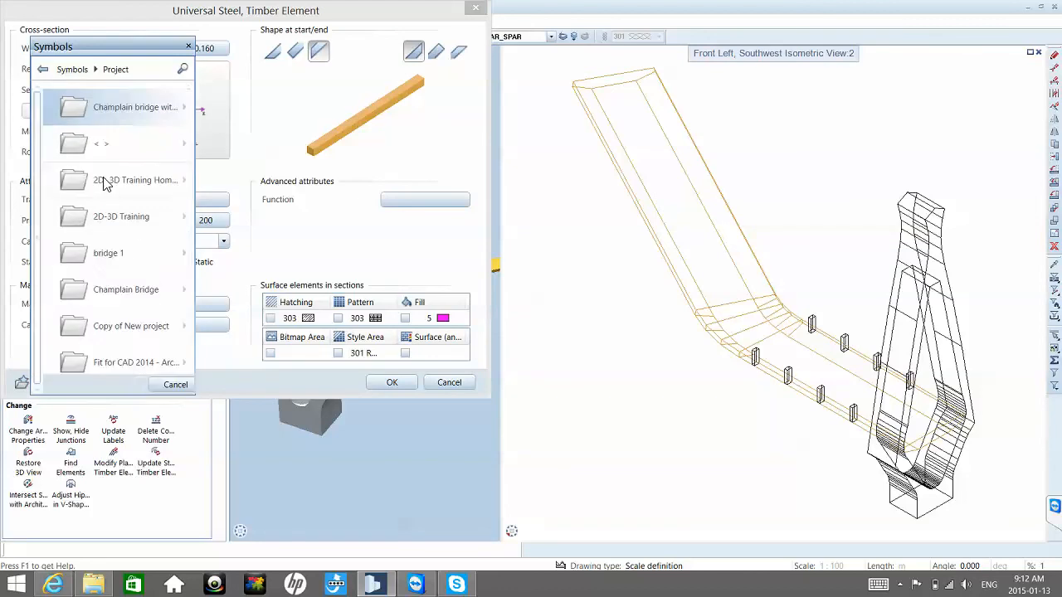
pyautogui.click(104, 106)
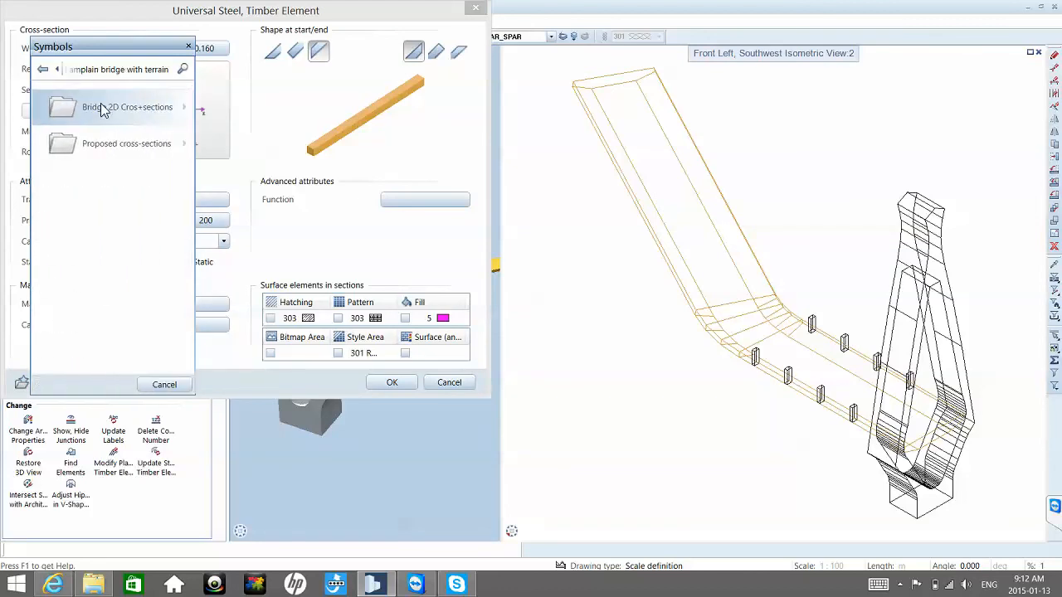
pyautogui.click(105, 107)
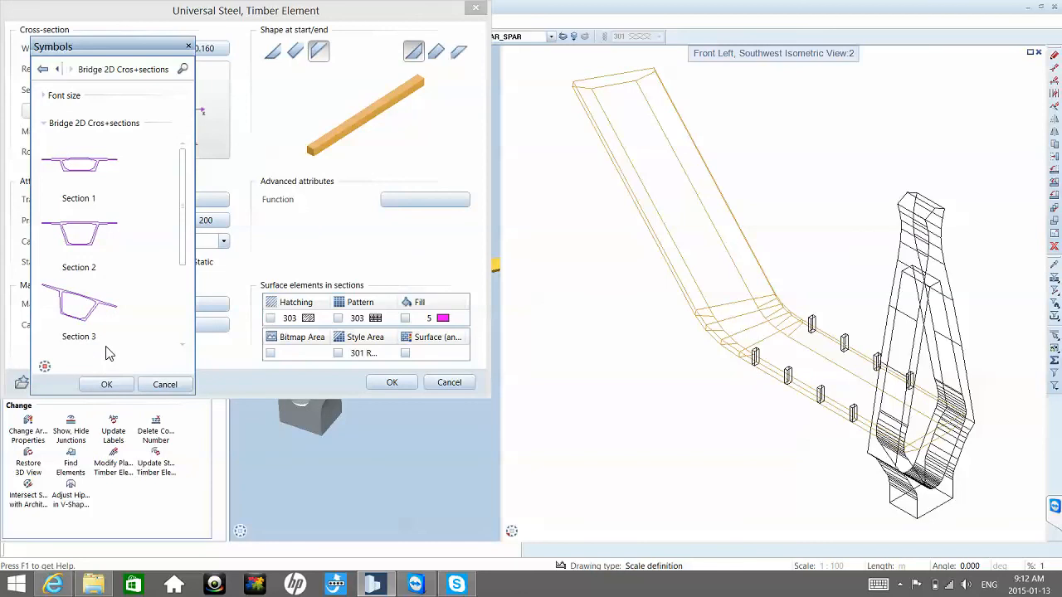
pyautogui.scroll(-1, 165, 347)
pyautogui.scroll(-1, 80, 327)
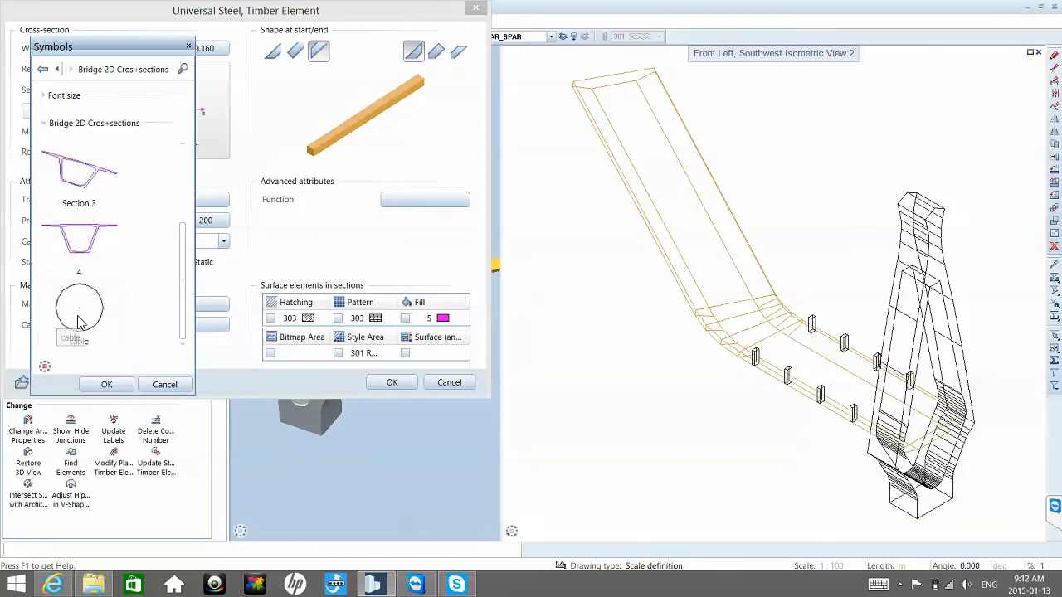
pyautogui.click(79, 322)
pyautogui.click(106, 384)
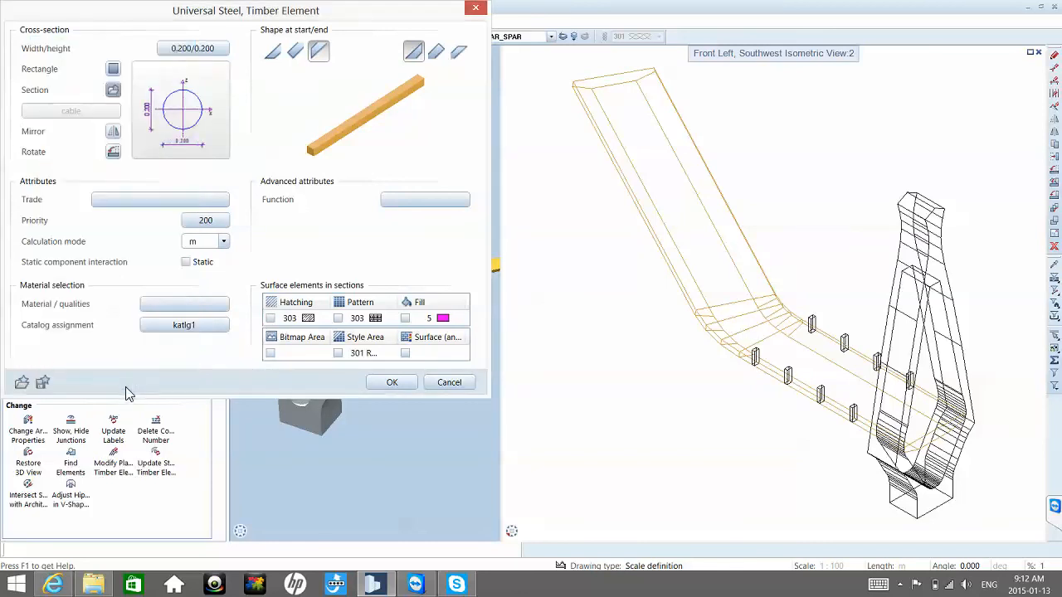
# - Set the element's width/height to 0.1/0.1 and choose the first shape option for its start and the last one for its end
pyautogui.click(187, 54)
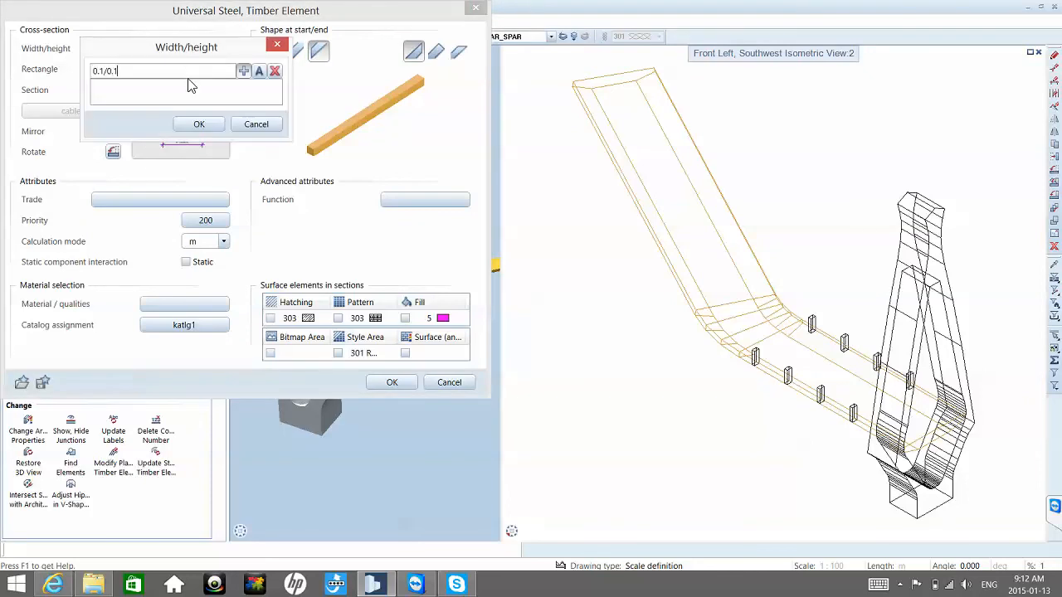
pyautogui.click(207, 117)
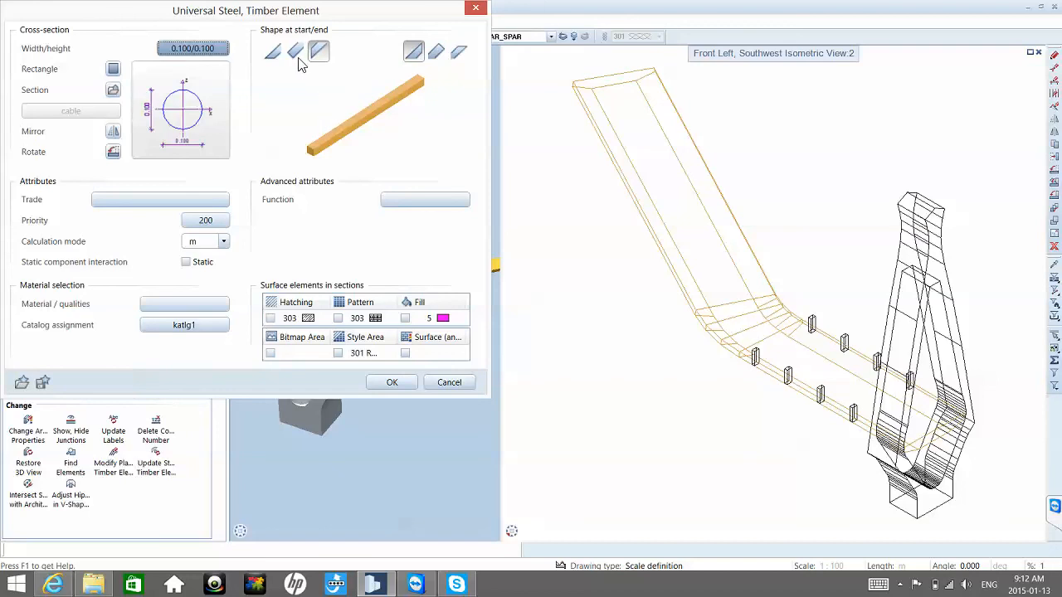
pyautogui.click(461, 53)
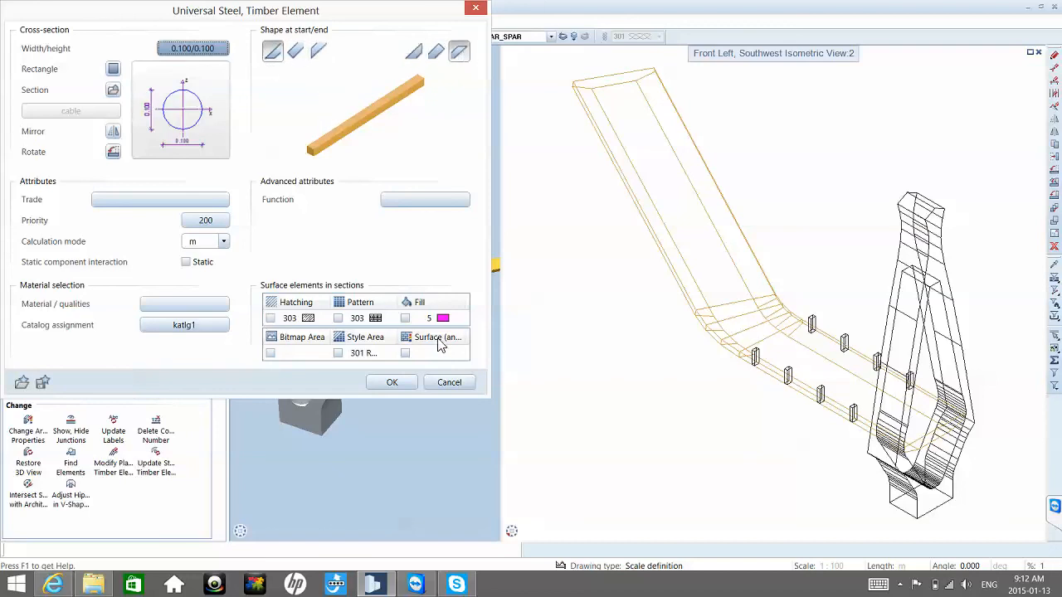
pyautogui.click(393, 383)
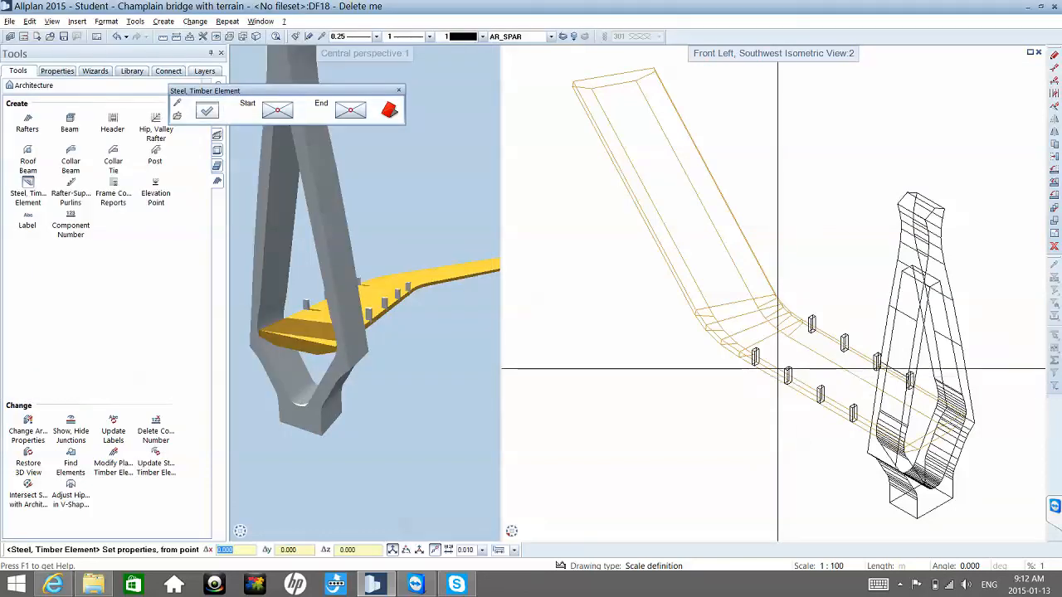
# - Start the first cable at the midpoint between opposite top corners of the near-edge post farthest from the pylon
pyautogui.scroll(6, 778, 369)
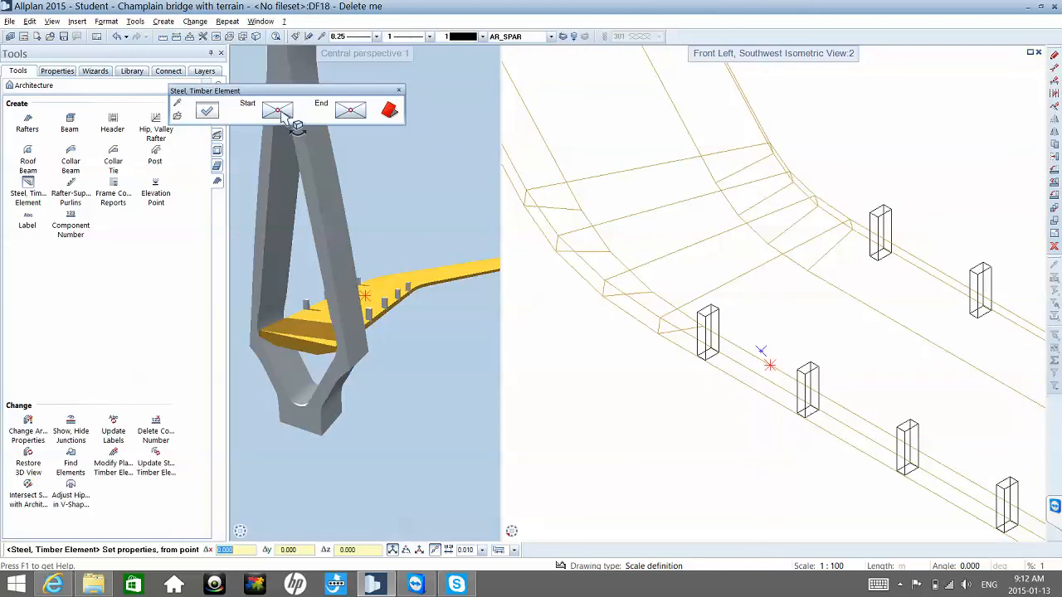
pyautogui.scroll(4, 711, 336)
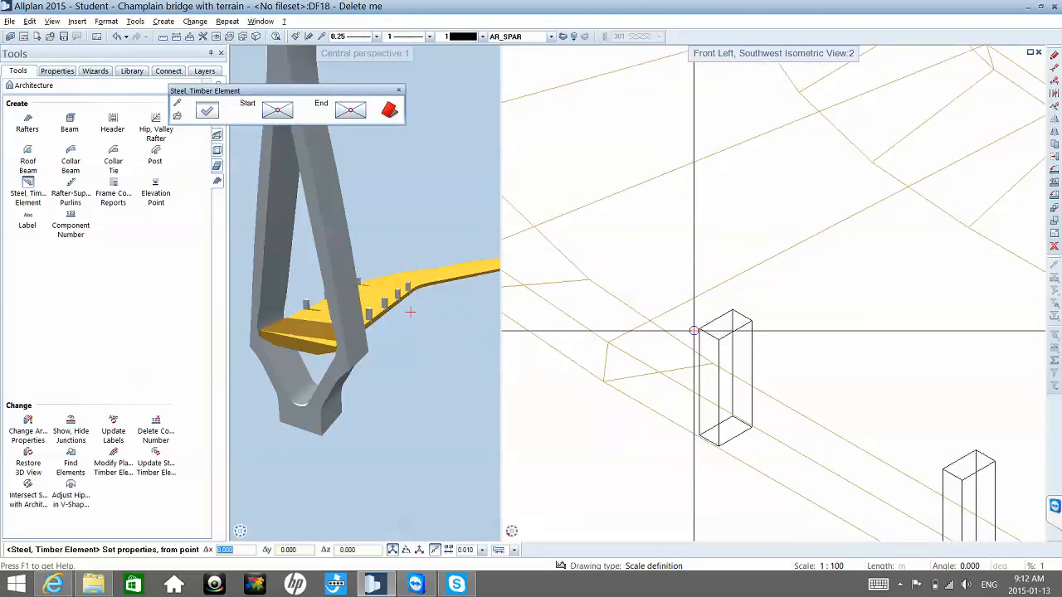
pyautogui.rightClick(701, 334)
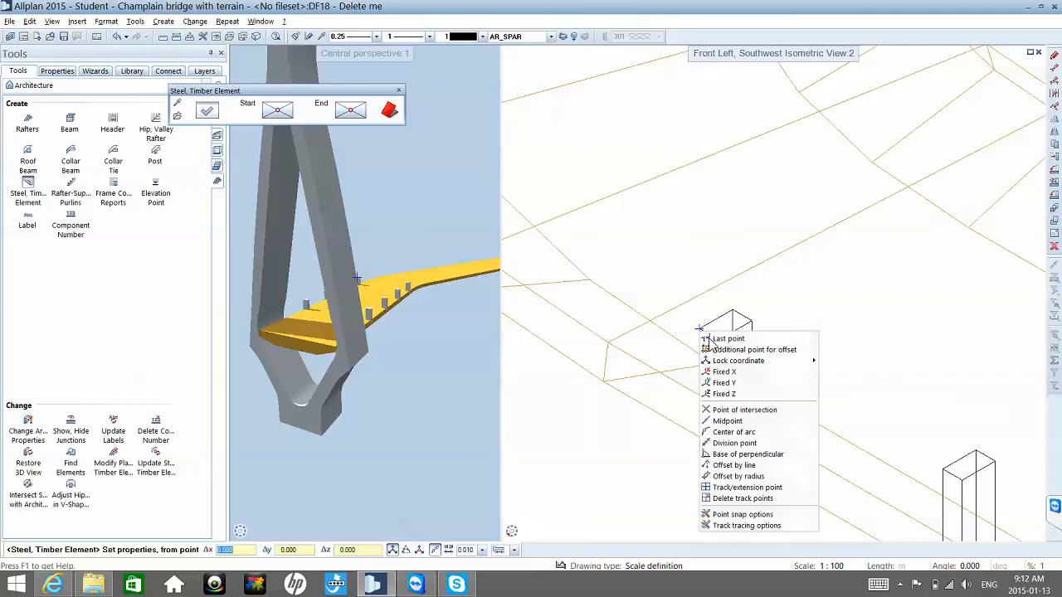
pyautogui.click(751, 421)
pyautogui.click(751, 322)
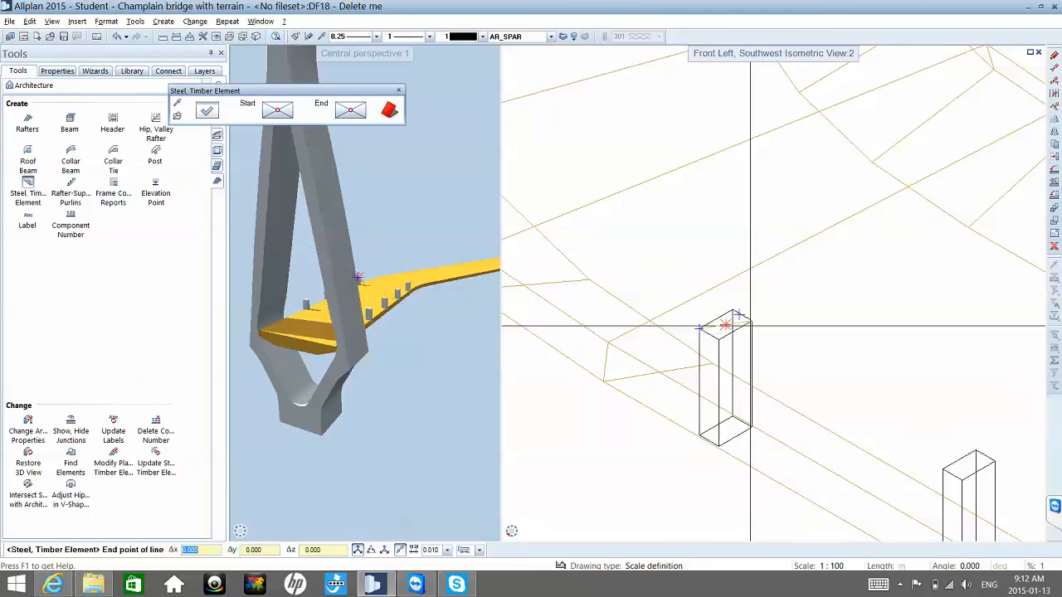
pyautogui.click(738, 315)
pyautogui.scroll(-1, 824, 314)
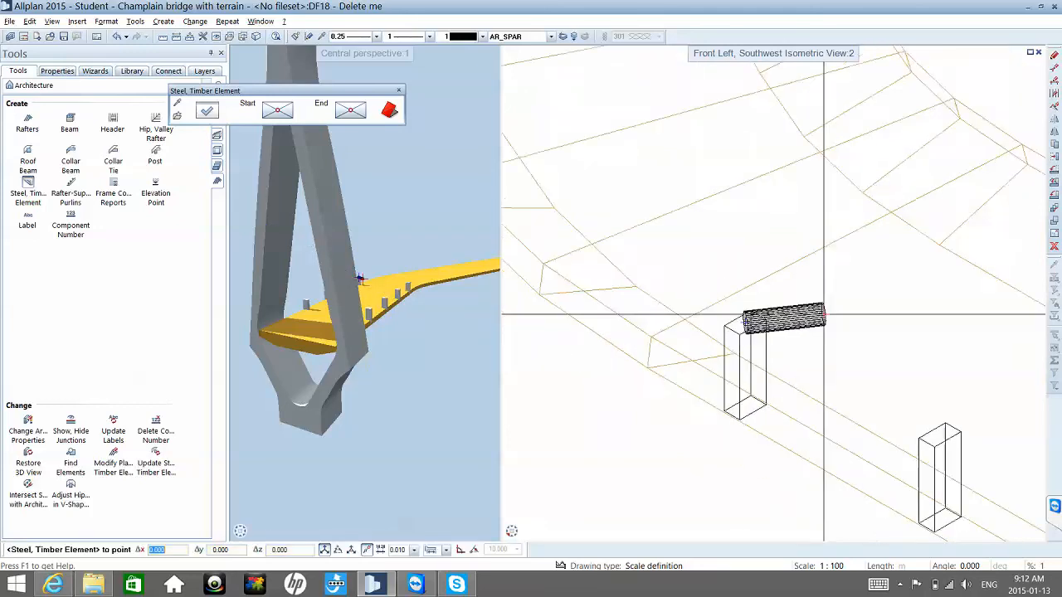
# - Show the bridge in the Rear Left, Northwest Isometric view while the cable's end point is still open
pyautogui.scroll(-5, 824, 314)
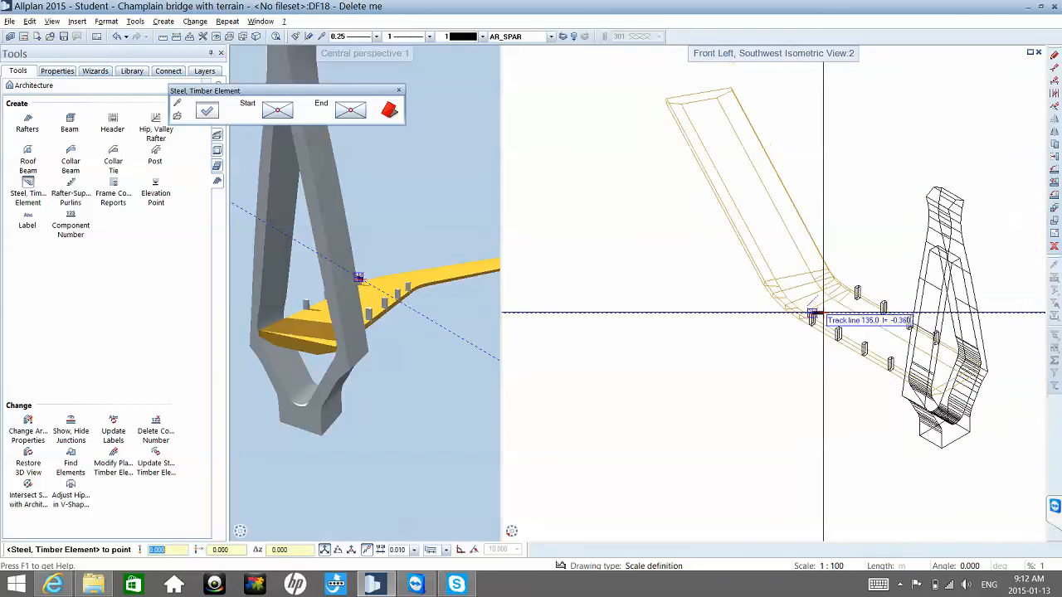
pyautogui.scroll(5, 824, 314)
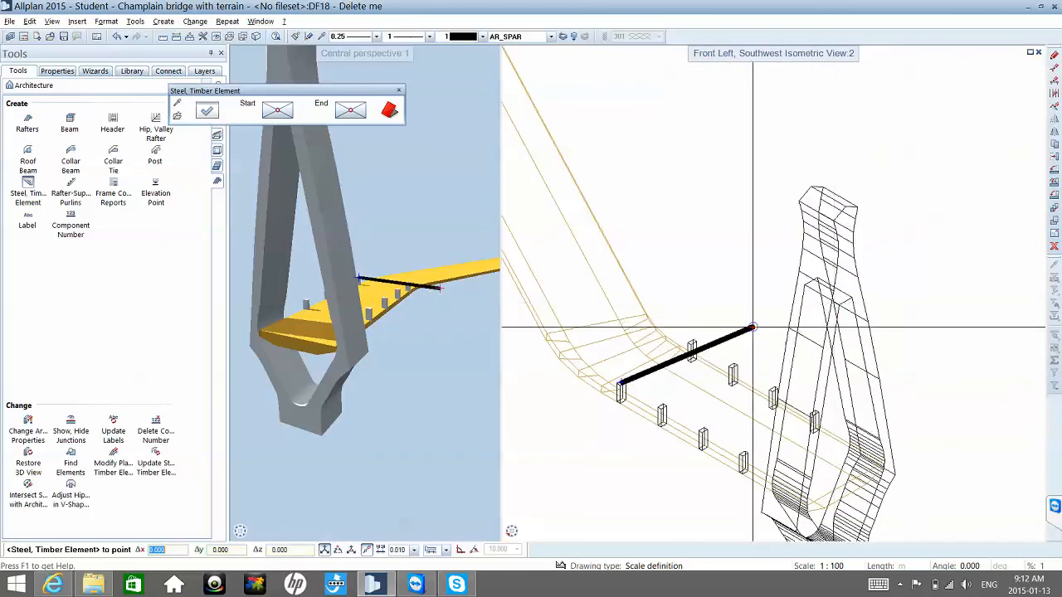
pyautogui.scroll(5, 752, 328)
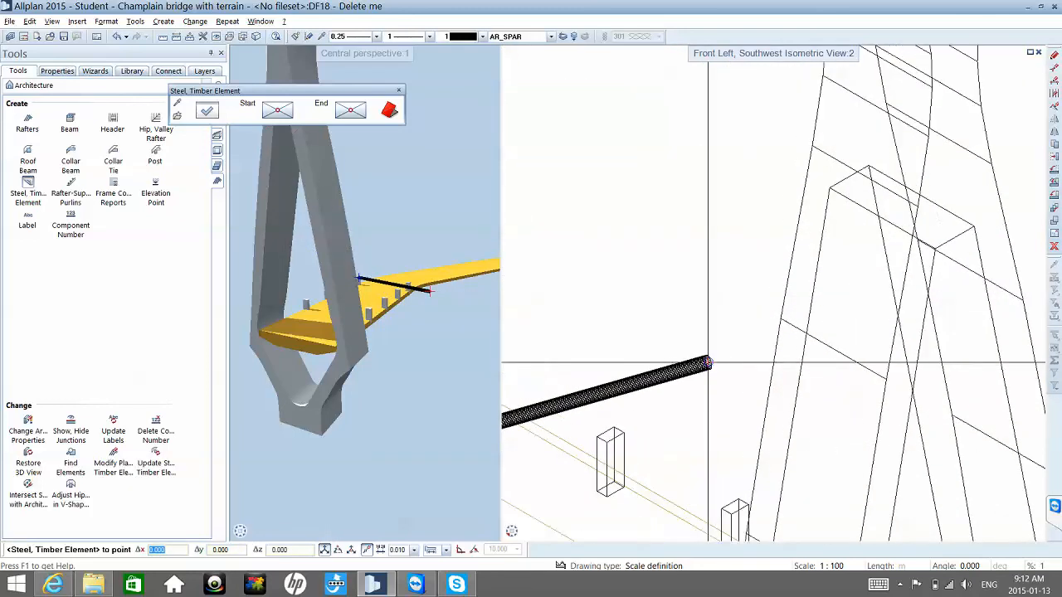
pyautogui.scroll(4, 708, 363)
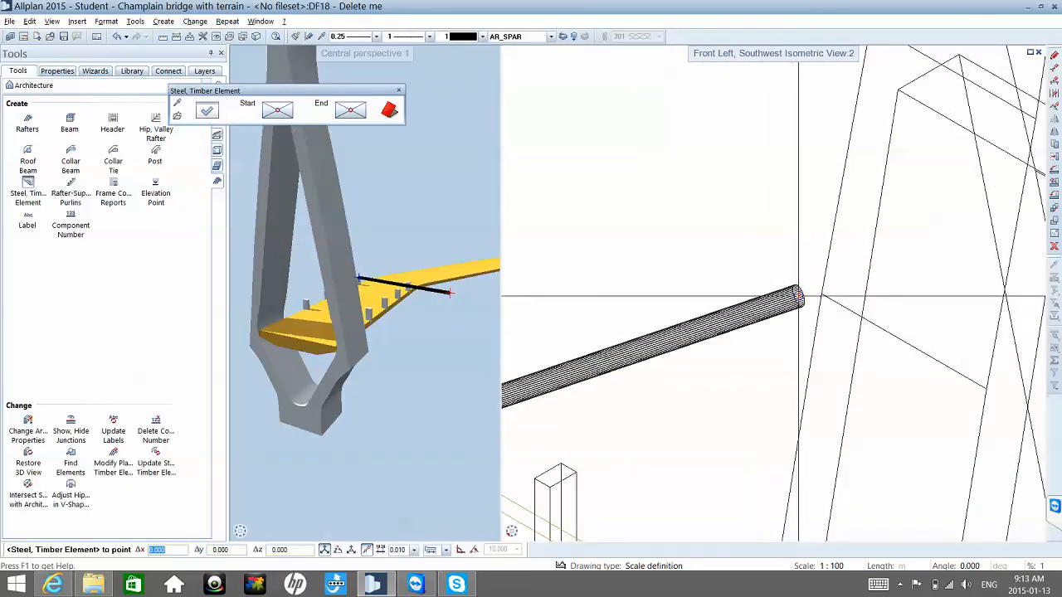
pyautogui.moveTo(512, 535)
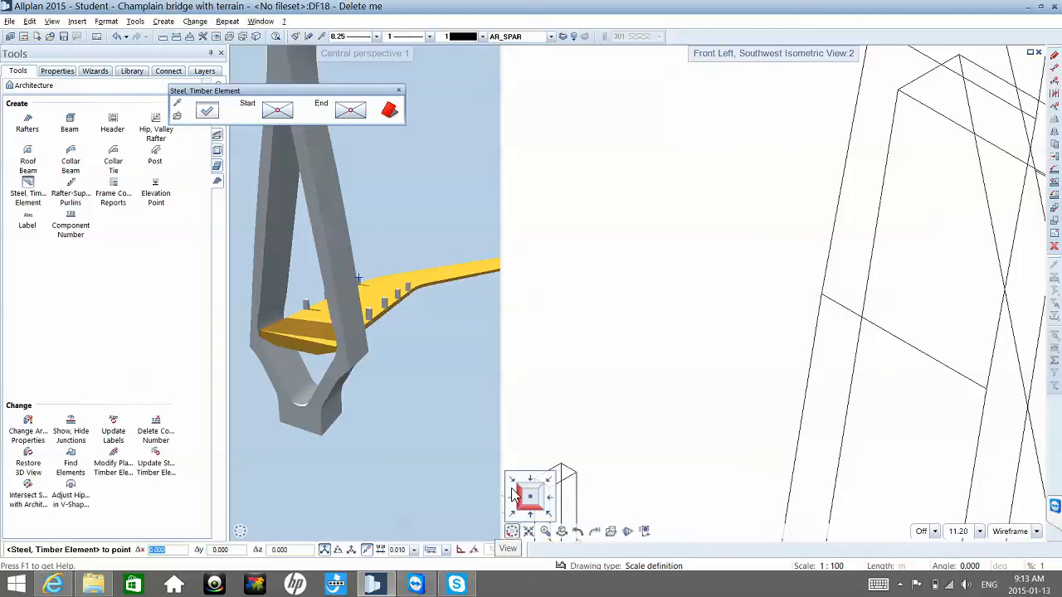
pyautogui.click(513, 487)
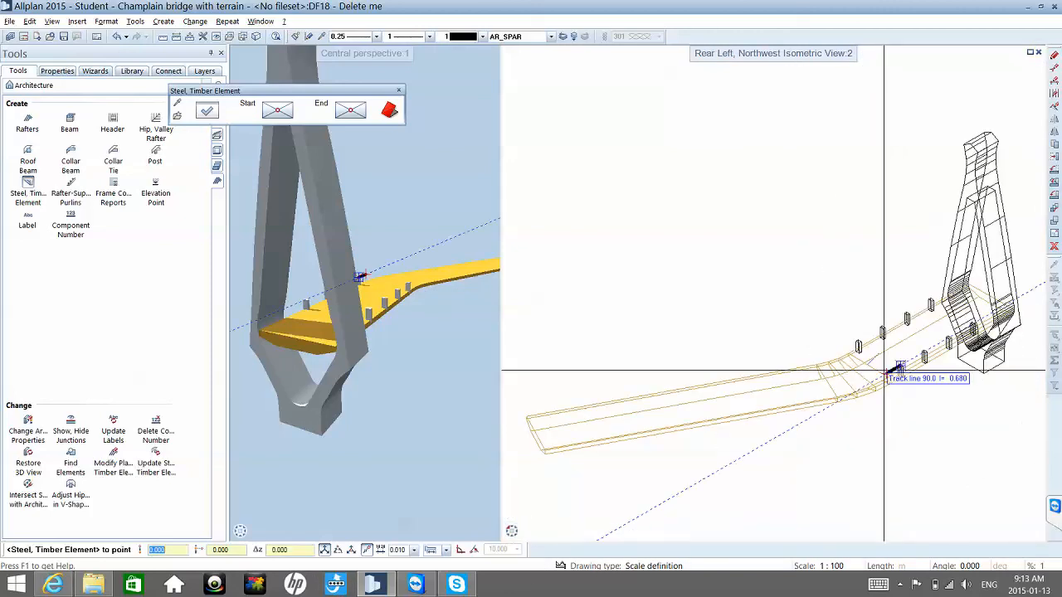
# - Anchor the cable's end at the middle-left point of its section and place it on the pylon leg's inner segment corner
pyautogui.scroll(6, 986, 221)
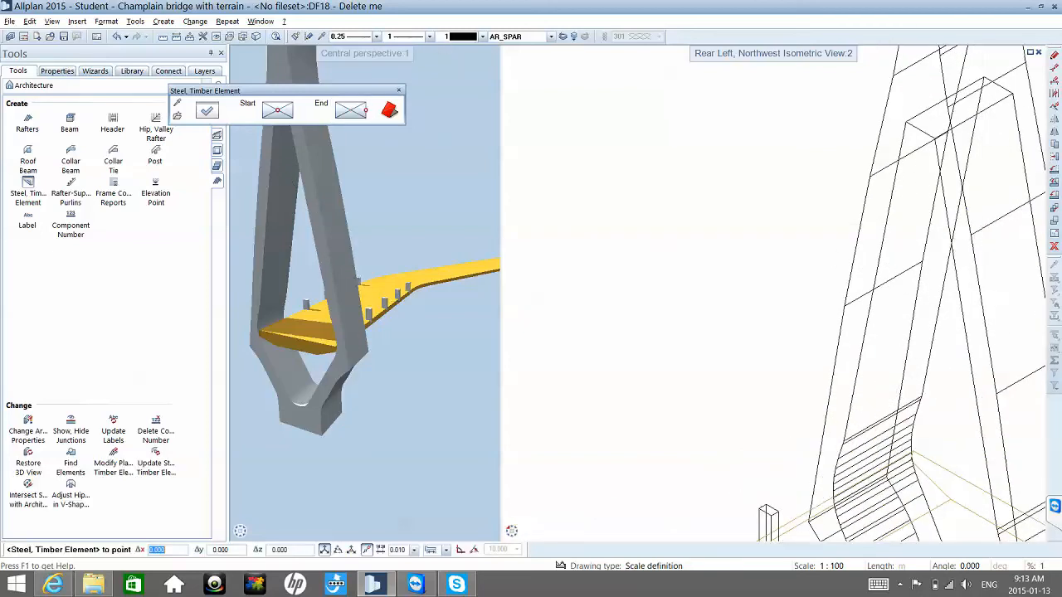
pyautogui.scroll(-3, 971, 231)
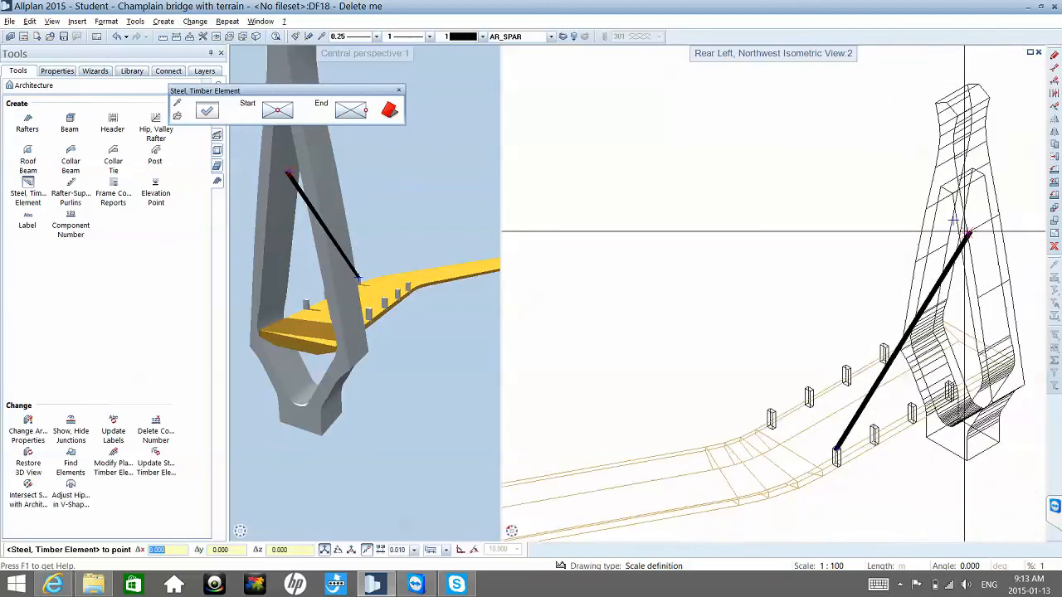
pyautogui.scroll(3, 966, 232)
pyautogui.scroll(1, 969, 236)
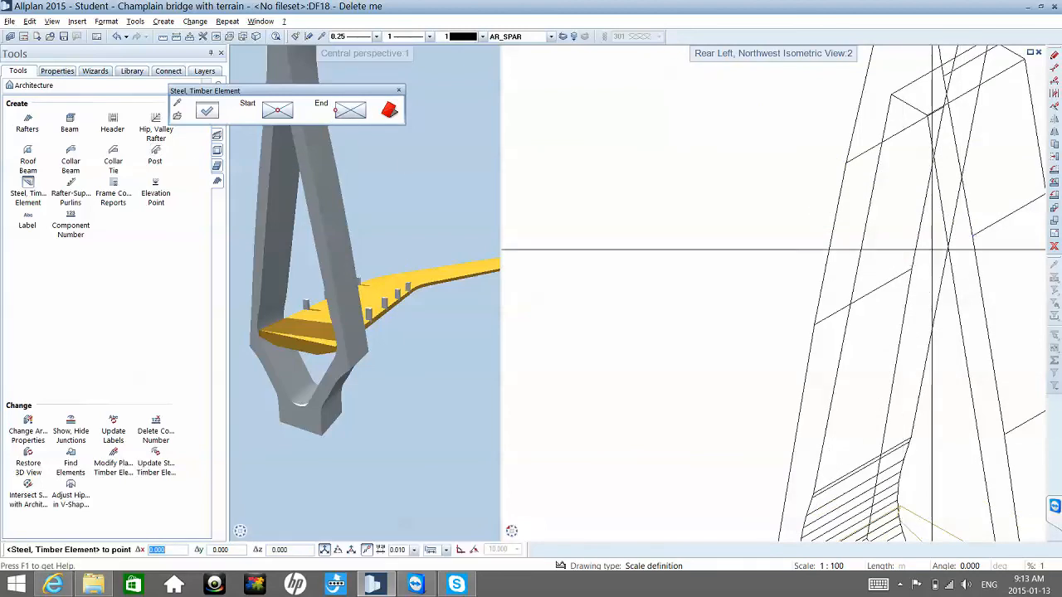
pyautogui.click(969, 235)
pyautogui.scroll(-5, 954, 241)
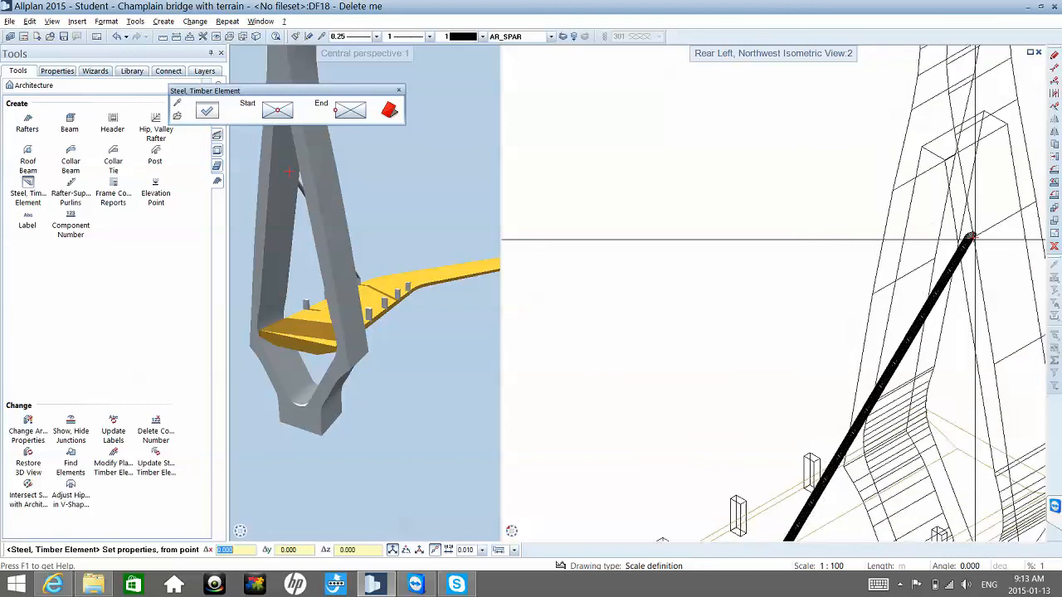
pyautogui.scroll(1, 930, 249)
pyautogui.scroll(2, 930, 252)
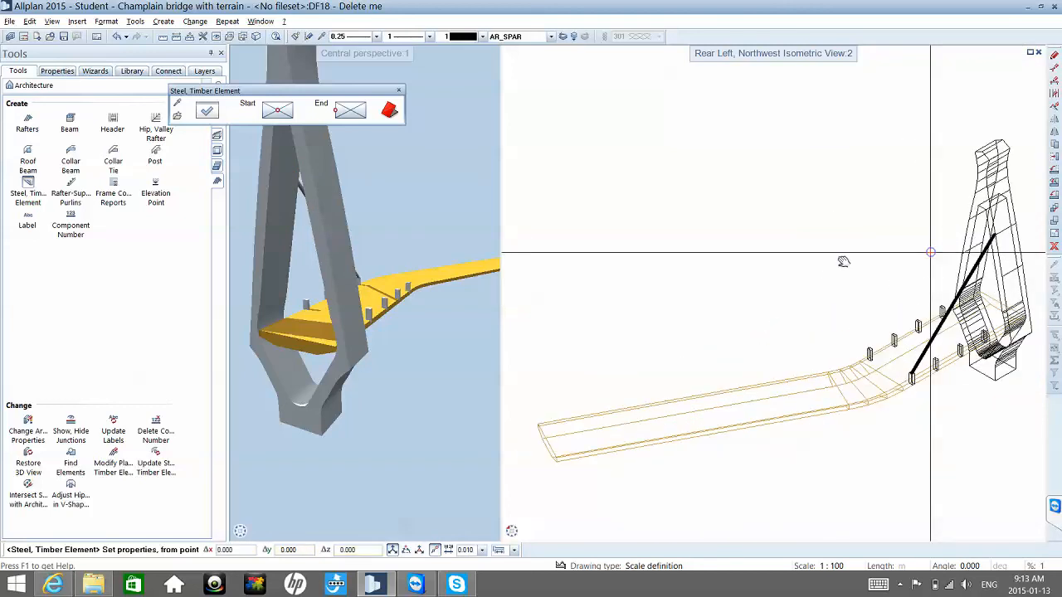
pyautogui.press('Escape')
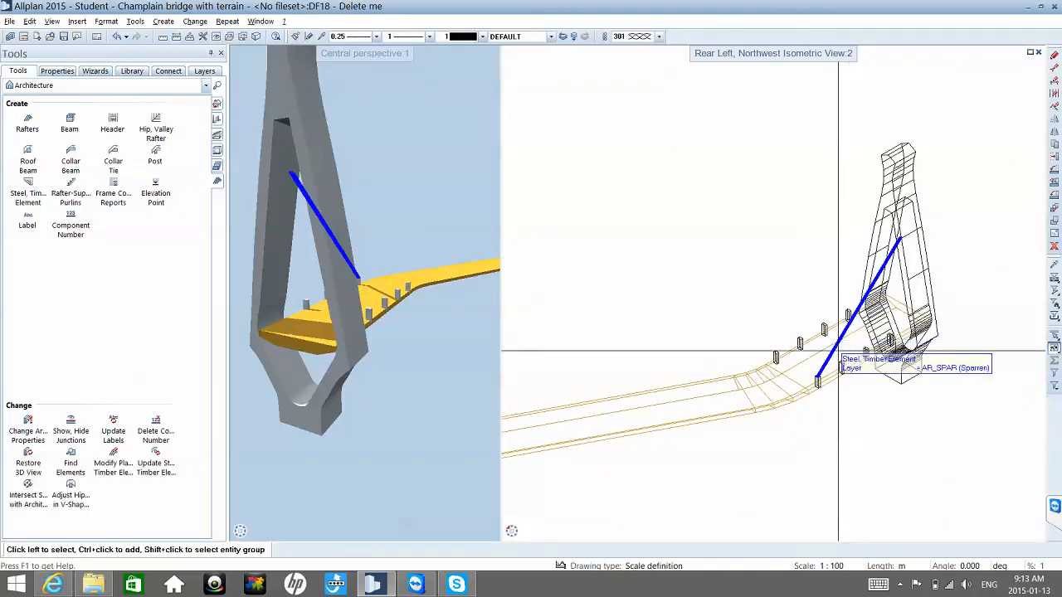
# - Set the first cable's cross-section width/height to 0.020/0.02
pyautogui.scroll(3, 847, 325)
pyautogui.doubleClick(826, 350)
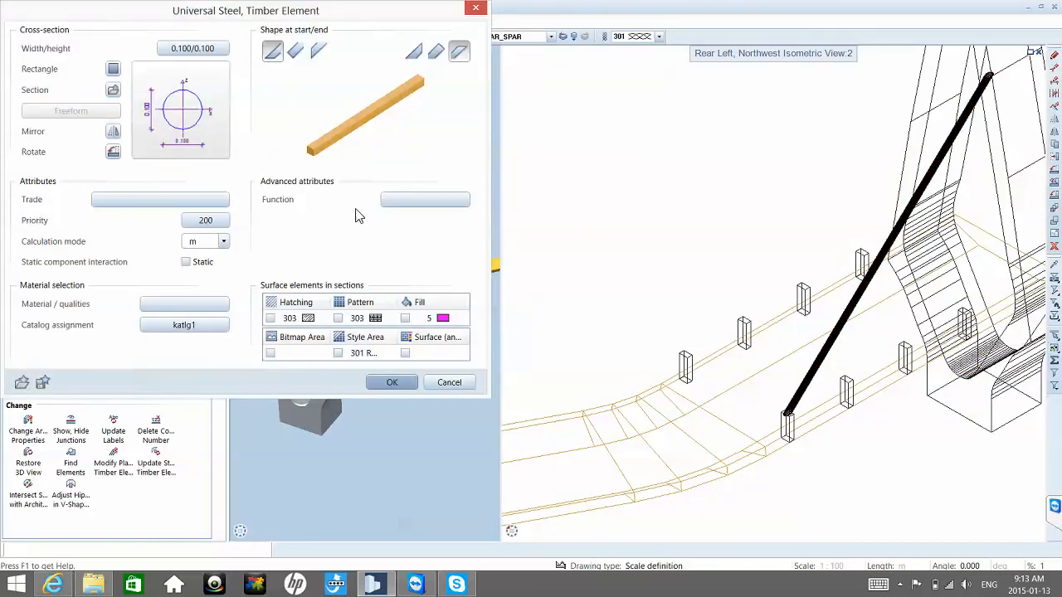
pyautogui.click(191, 50)
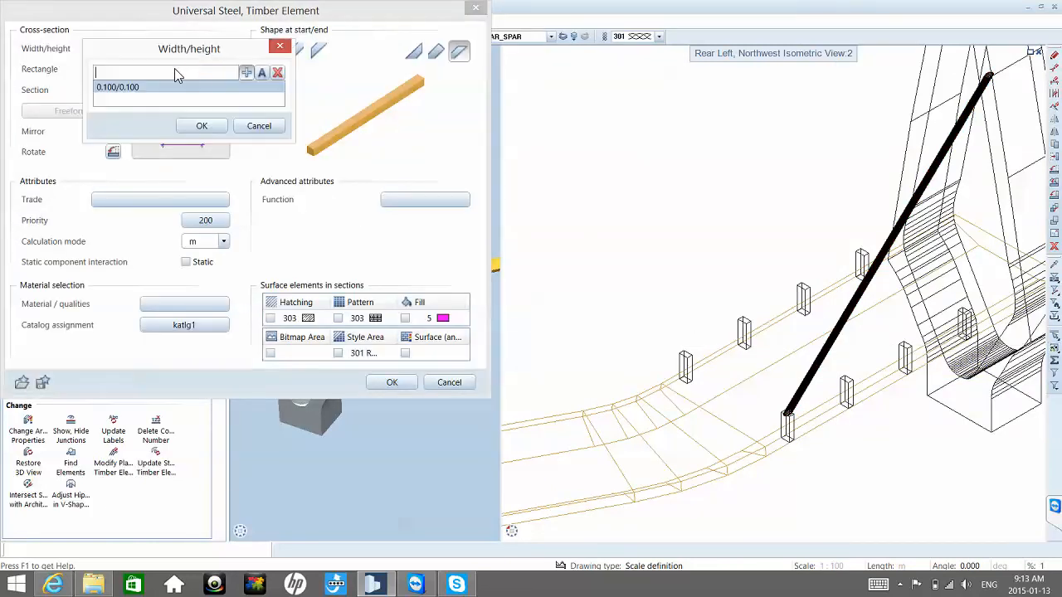
pyautogui.write('0.0')
pyautogui.write('20')
pyautogui.write('/0.02')
pyautogui.press('Return')
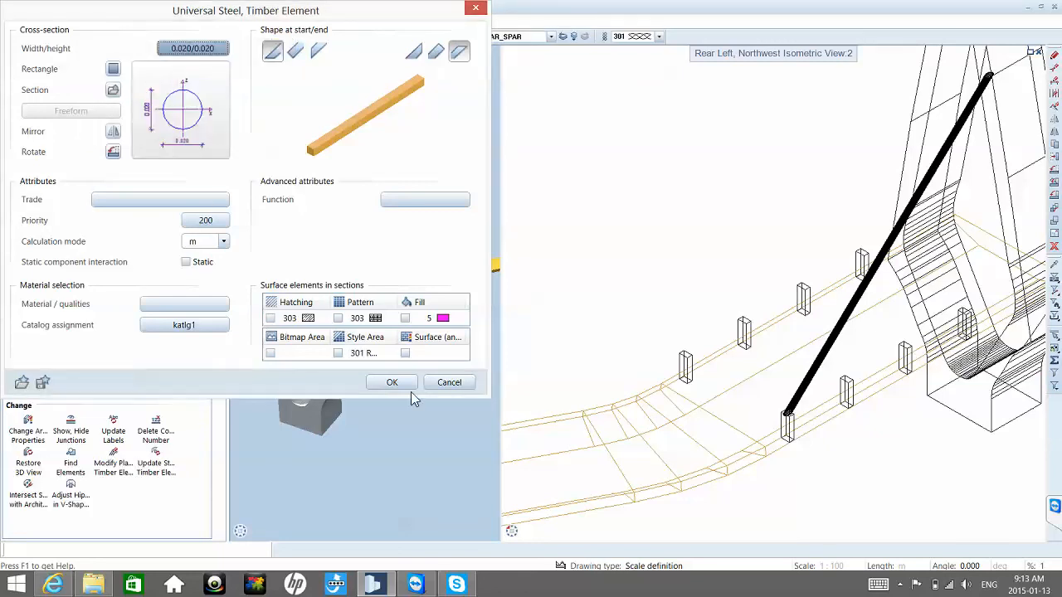
pyautogui.click(392, 383)
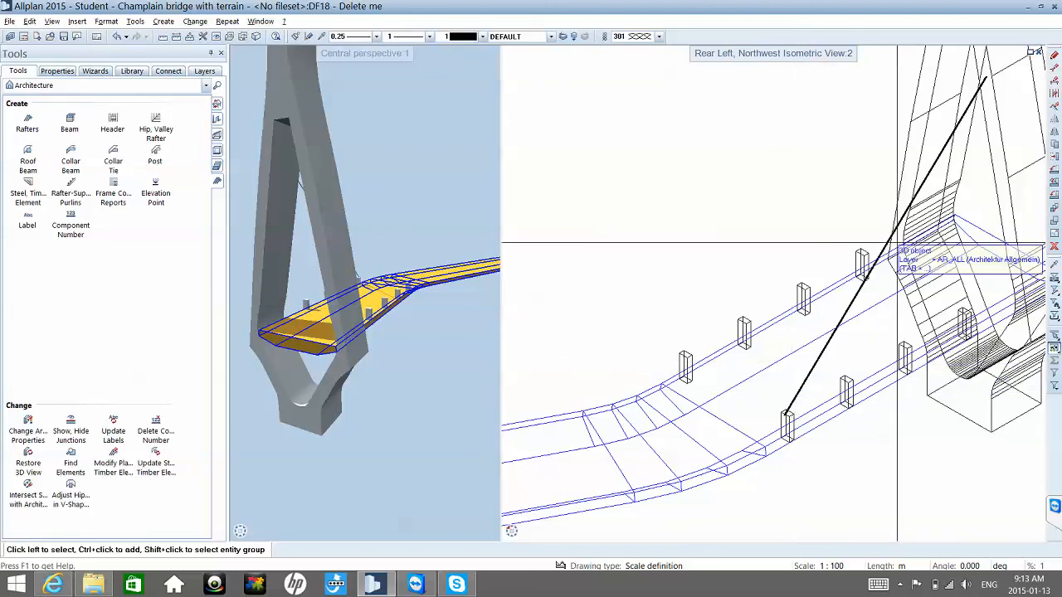
# - Start a second Steel, Timber Element at the midpoint between opposite top corners of the next post toward the pylon
pyautogui.moveTo(788, 330); pyautogui.dragTo(676, 410, button='middle')
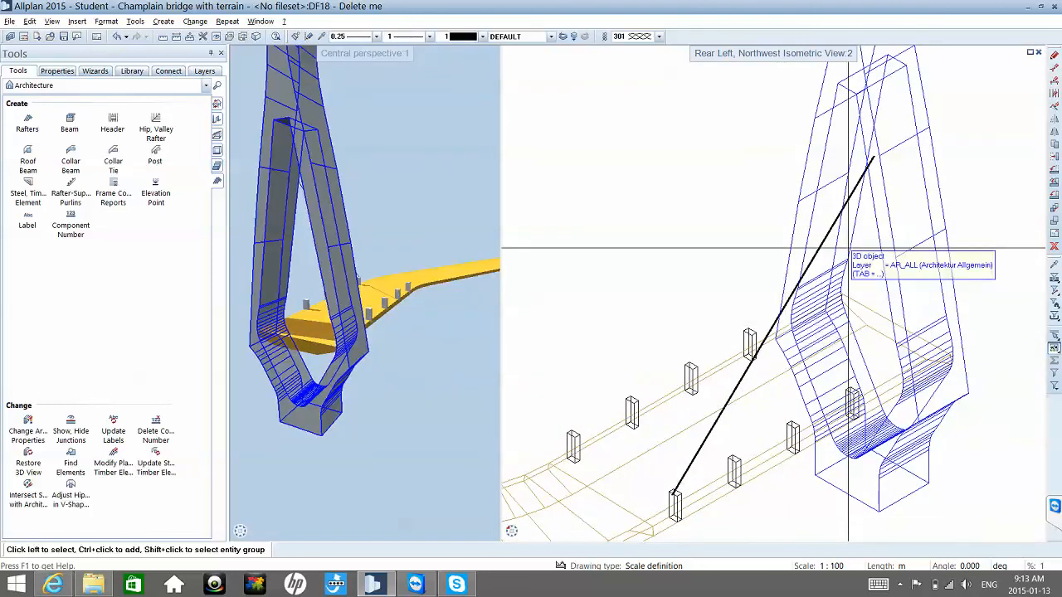
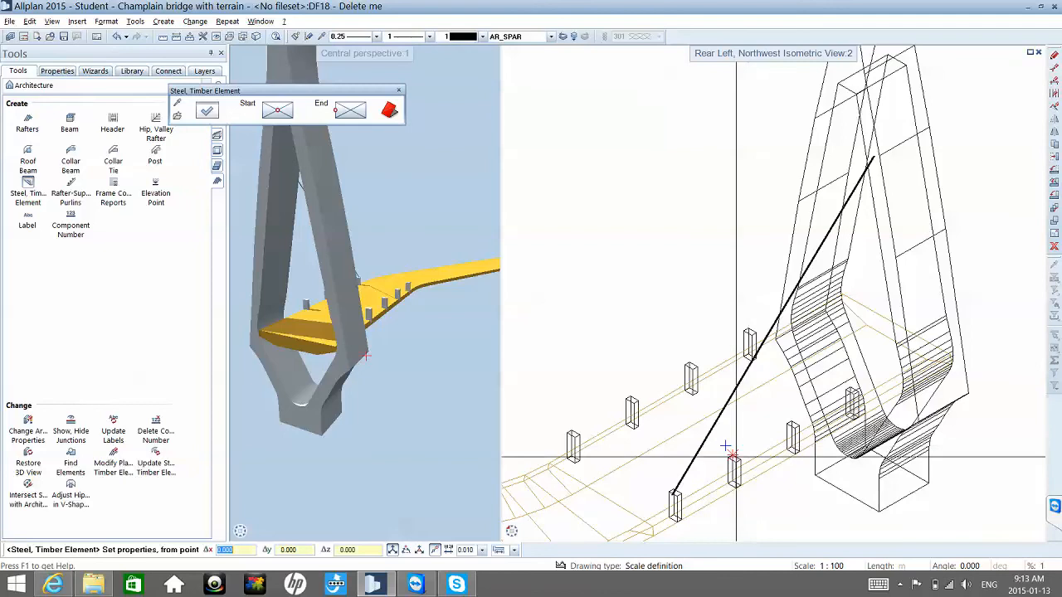
pyautogui.scroll(4, 739, 473)
pyautogui.scroll(5, 738, 473)
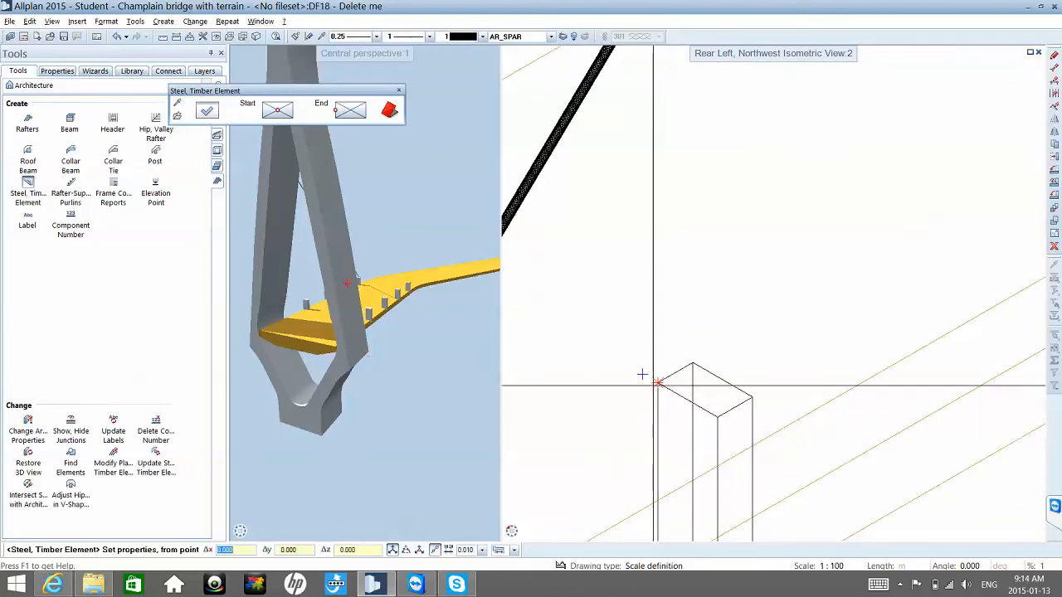
pyautogui.rightClick(657, 382)
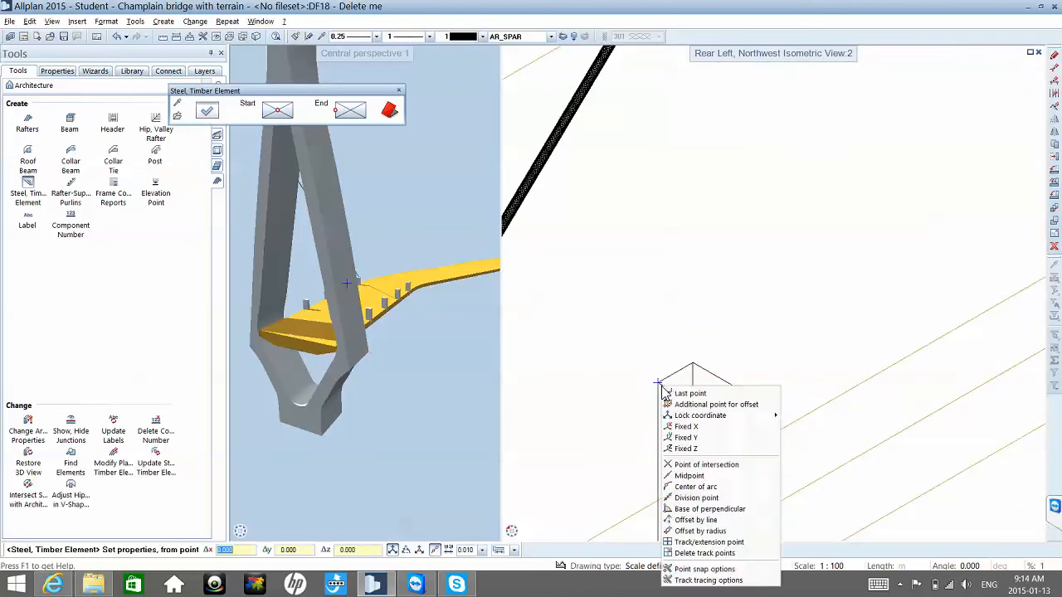
pyautogui.click(704, 477)
pyautogui.click(735, 390)
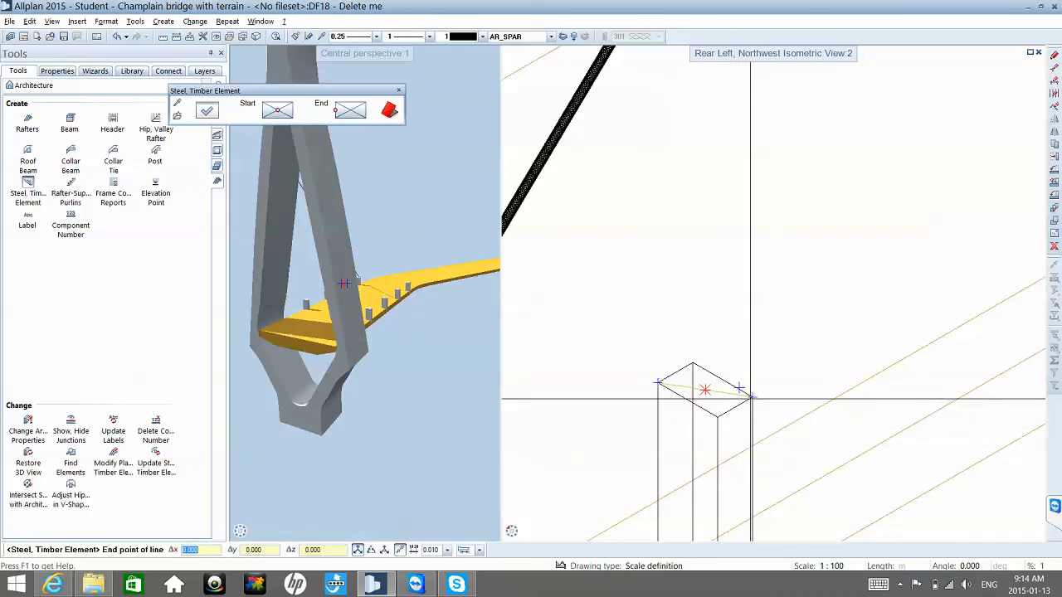
pyautogui.click(751, 399)
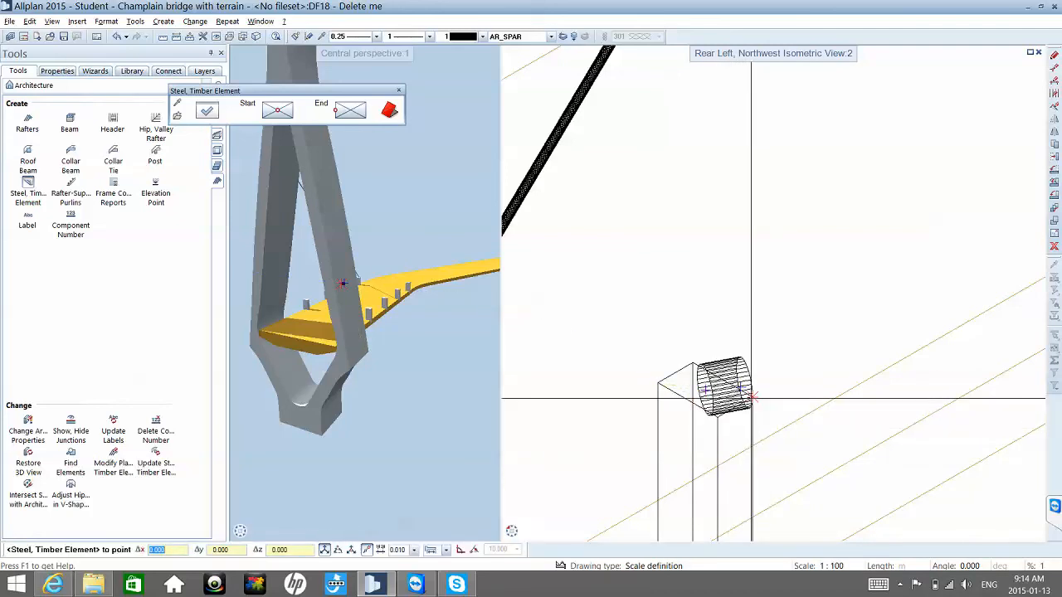
# - Match the second cable's properties to those of the first cable while its end point is still open
pyautogui.scroll(-5, 751, 399)
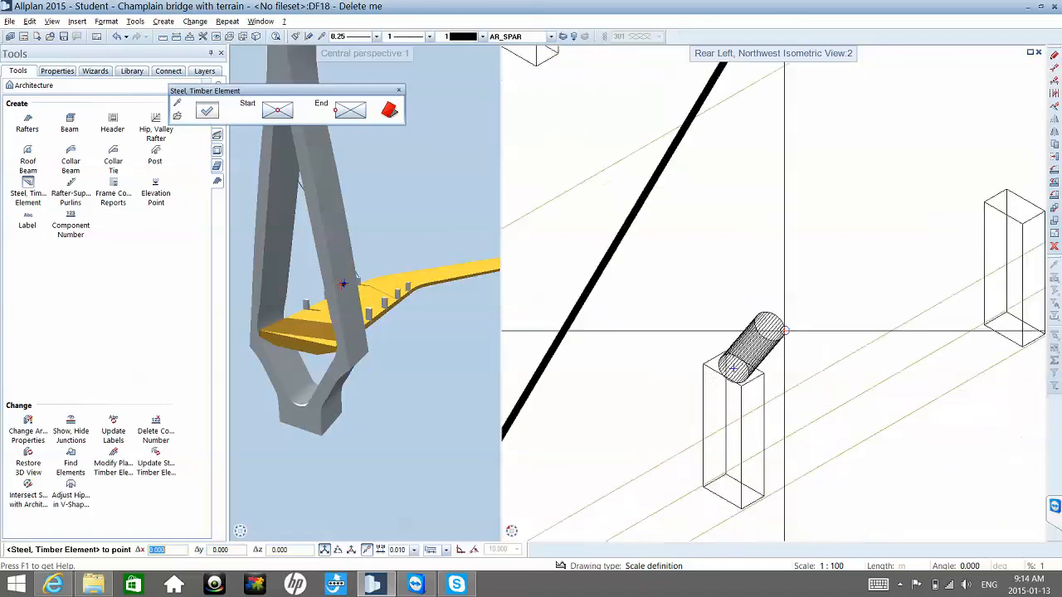
pyautogui.scroll(-2, 768, 338)
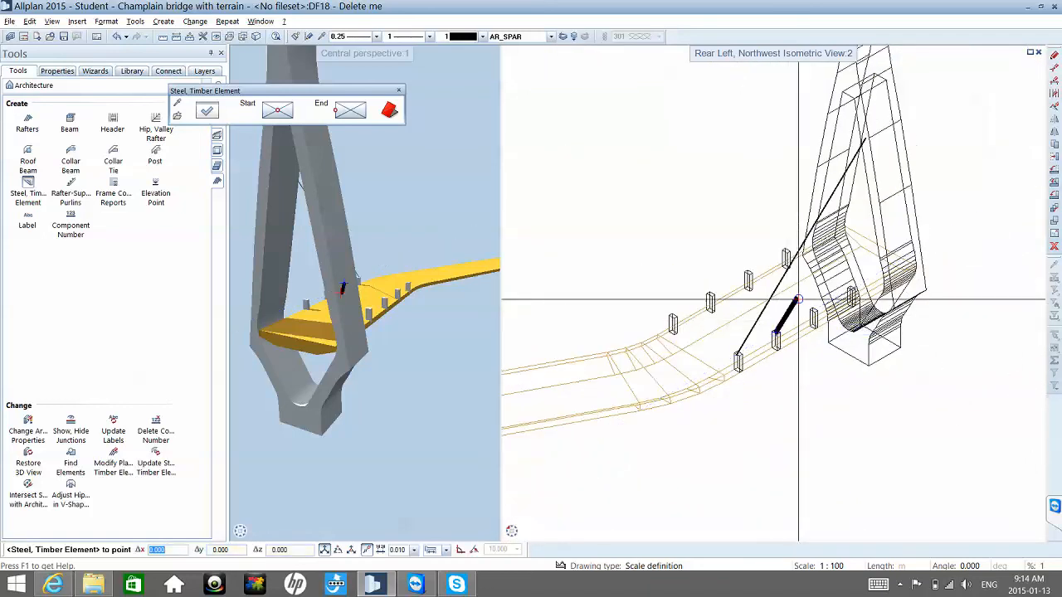
pyautogui.scroll(4, 876, 184)
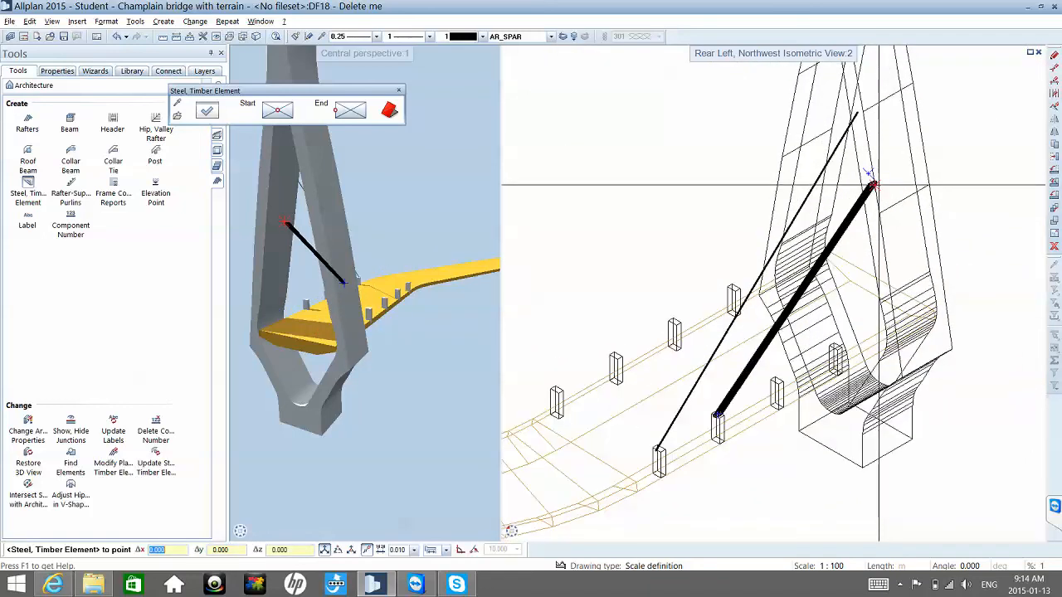
pyautogui.click(212, 116)
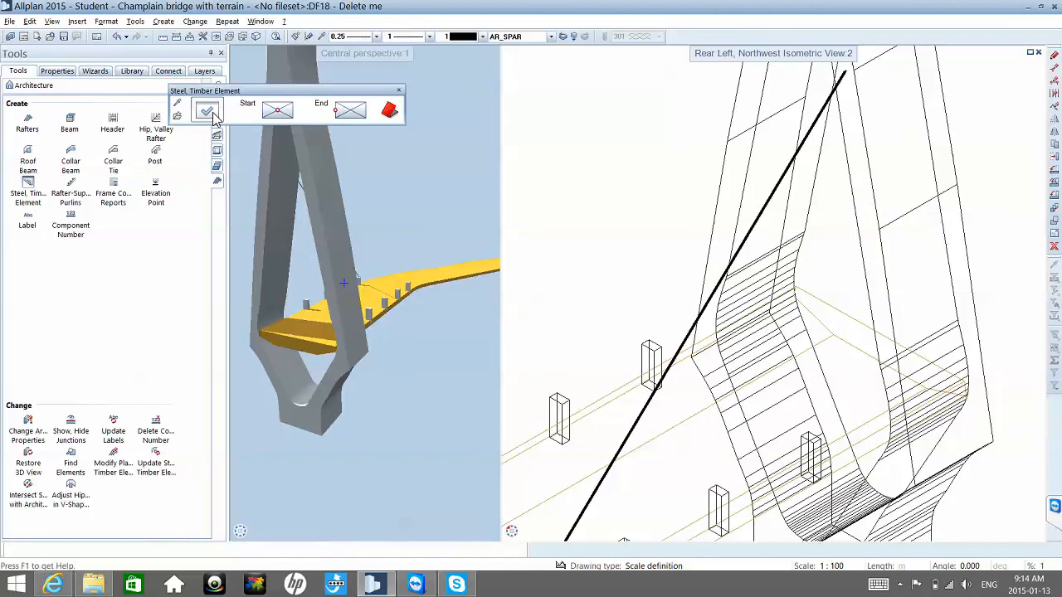
pyautogui.press('Return')
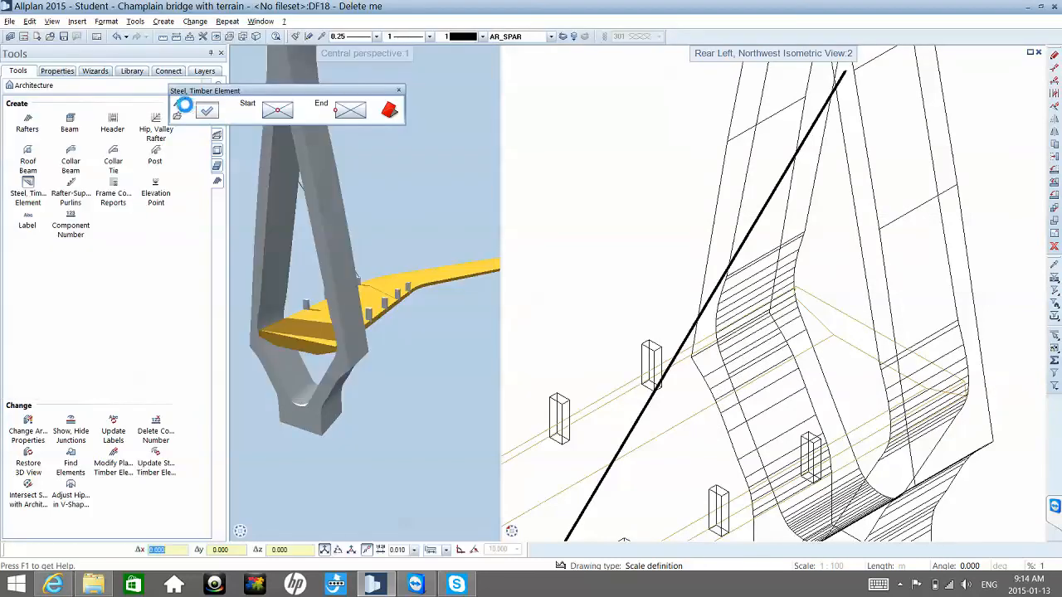
pyautogui.scroll(-4, 615, 334)
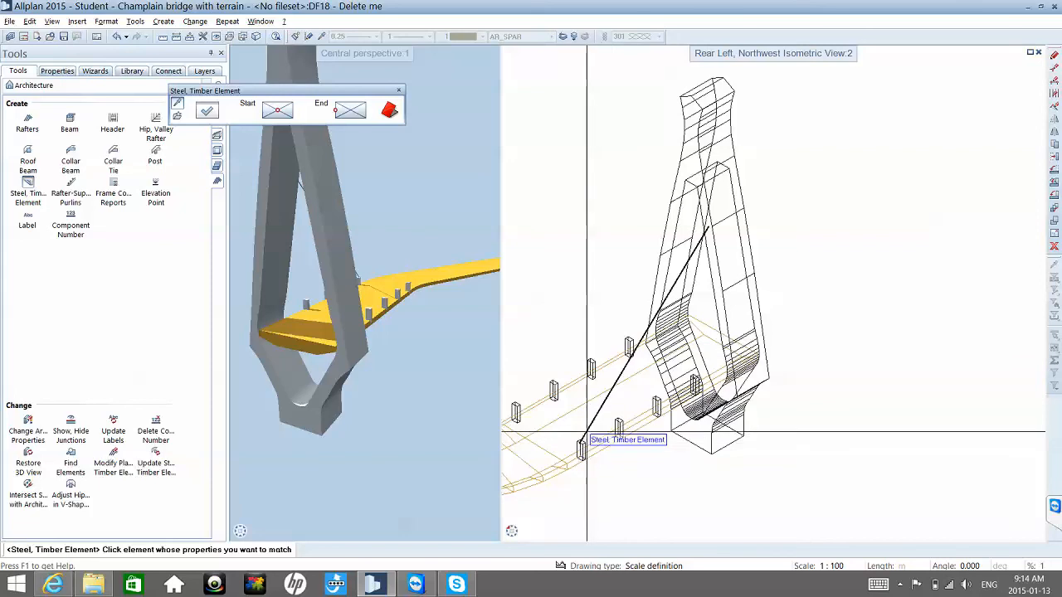
pyautogui.click(588, 430)
pyautogui.click(619, 420)
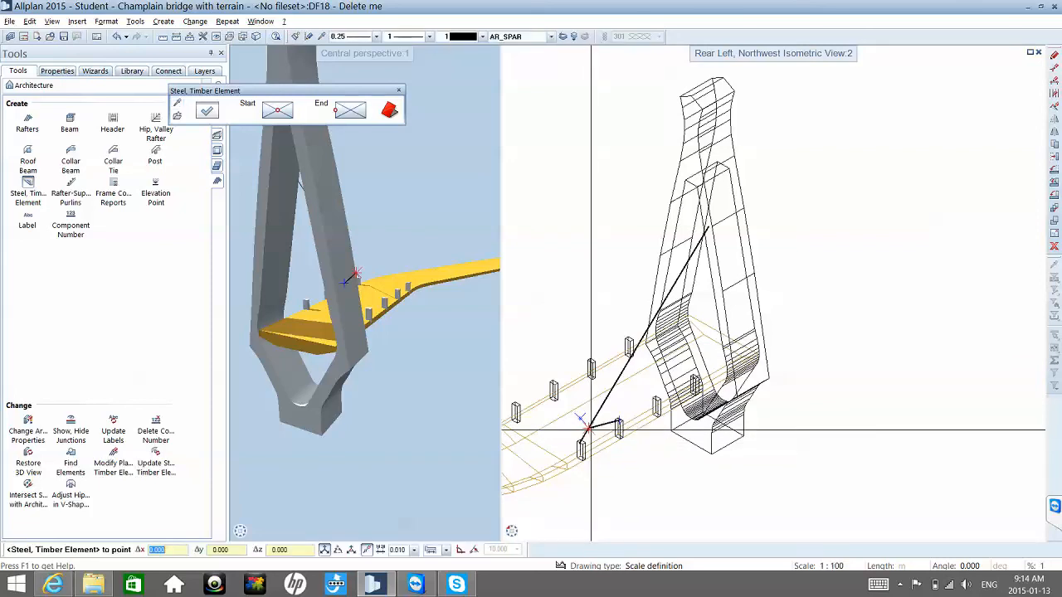
pyautogui.scroll(4, 706, 306)
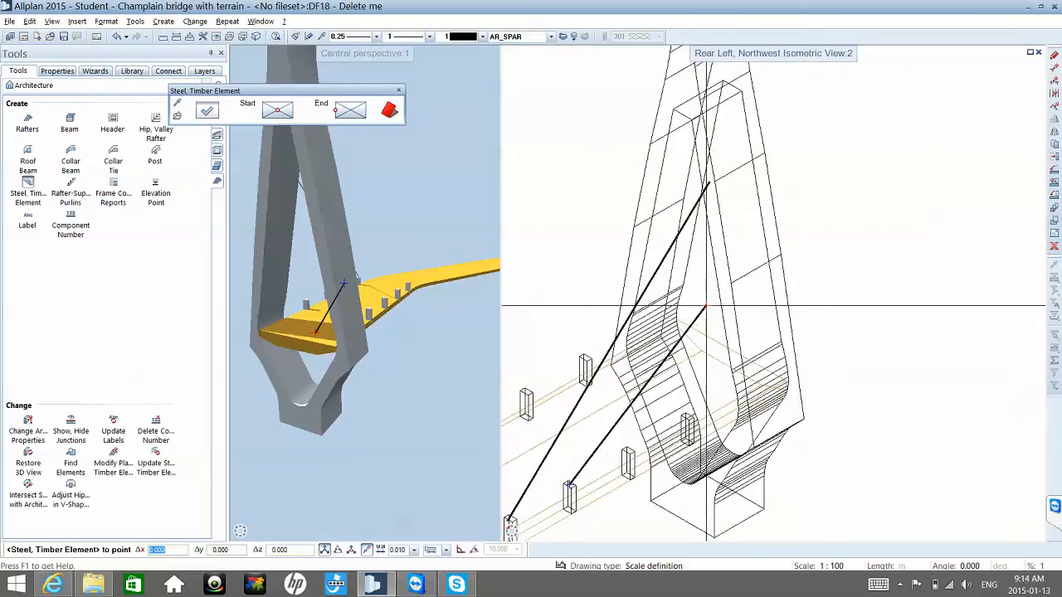
# - End the second cable at the midpoint between the segment corners on the pylon leg's face
pyautogui.scroll(2, 706, 306)
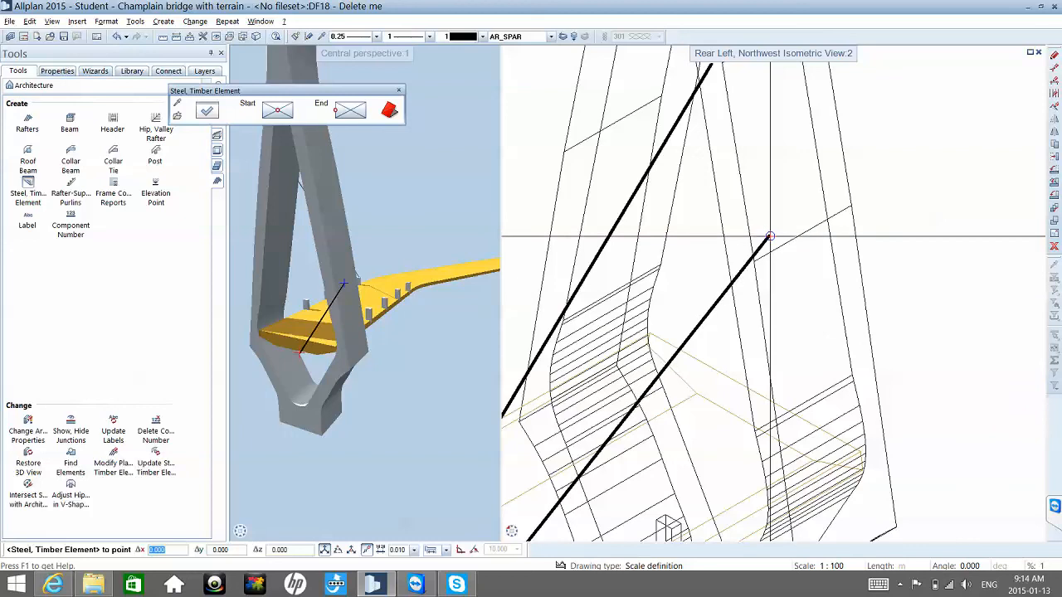
pyautogui.rightClick(755, 264)
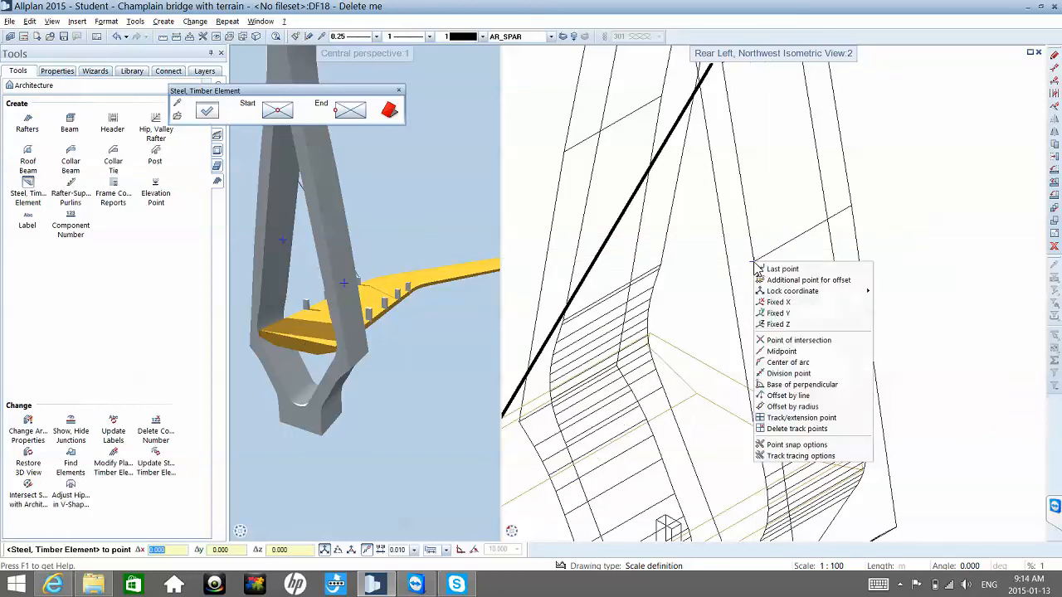
pyautogui.click(766, 323)
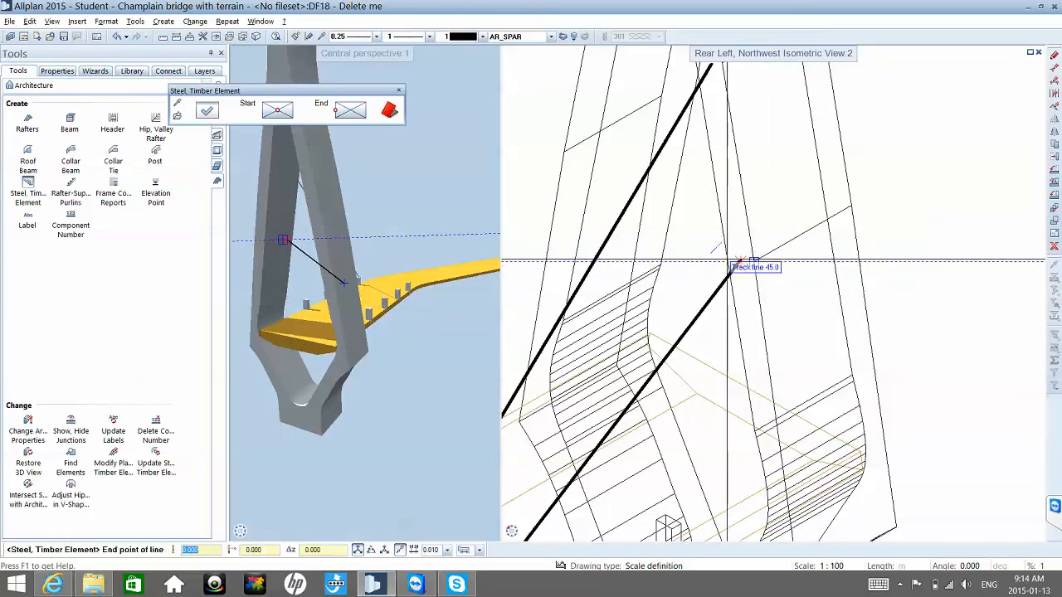
pyautogui.click(735, 263)
pyautogui.scroll(-4, 730, 257)
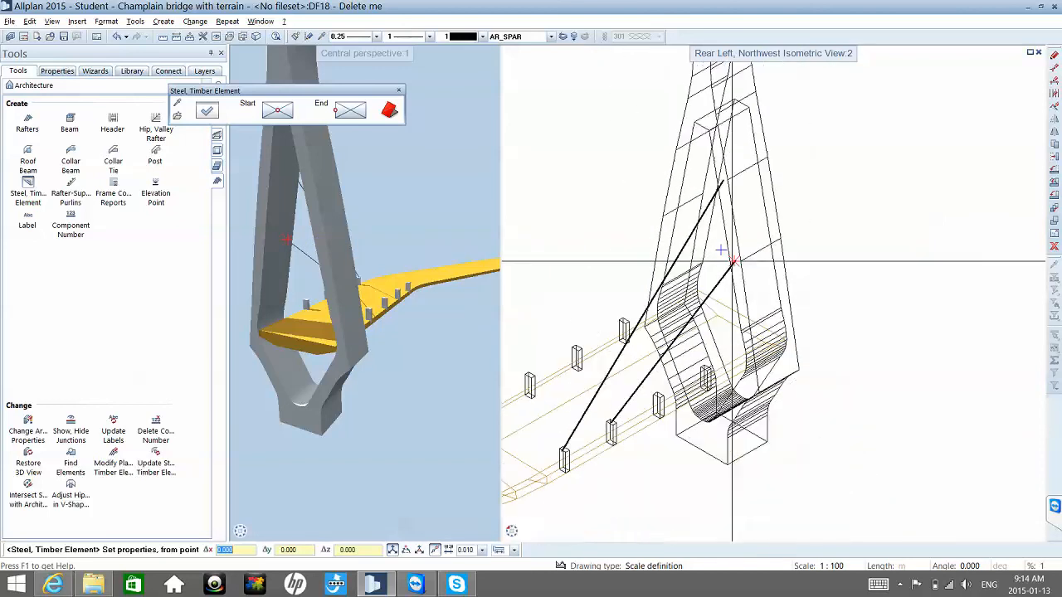
# - Start a third Steel, Timber Element at the midpoint between opposite top corners of the next post toward the pylon
pyautogui.scroll(-2, 732, 261)
pyautogui.scroll(3, 681, 368)
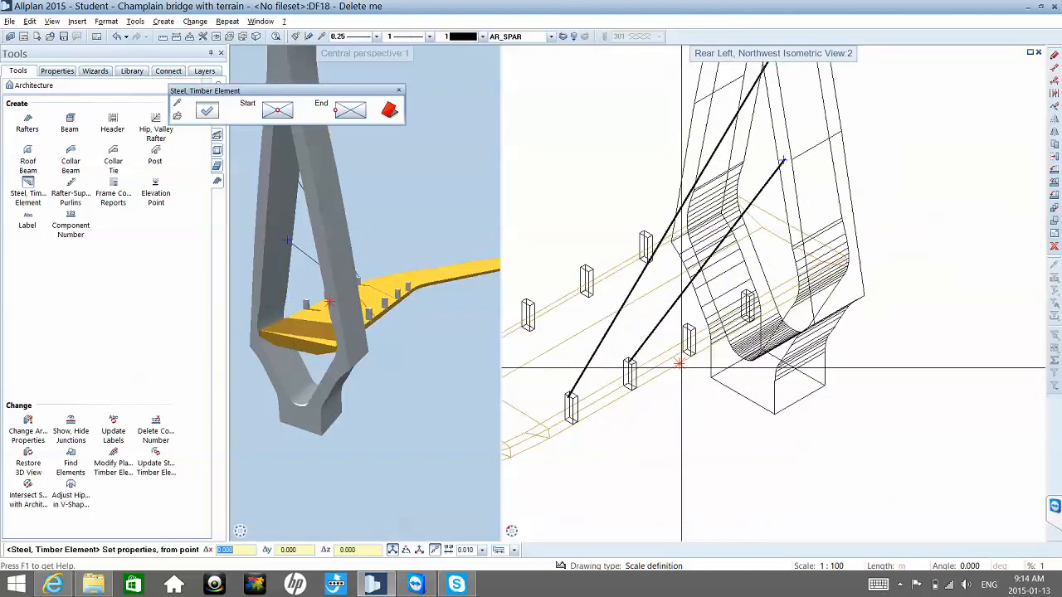
pyautogui.scroll(5, 681, 368)
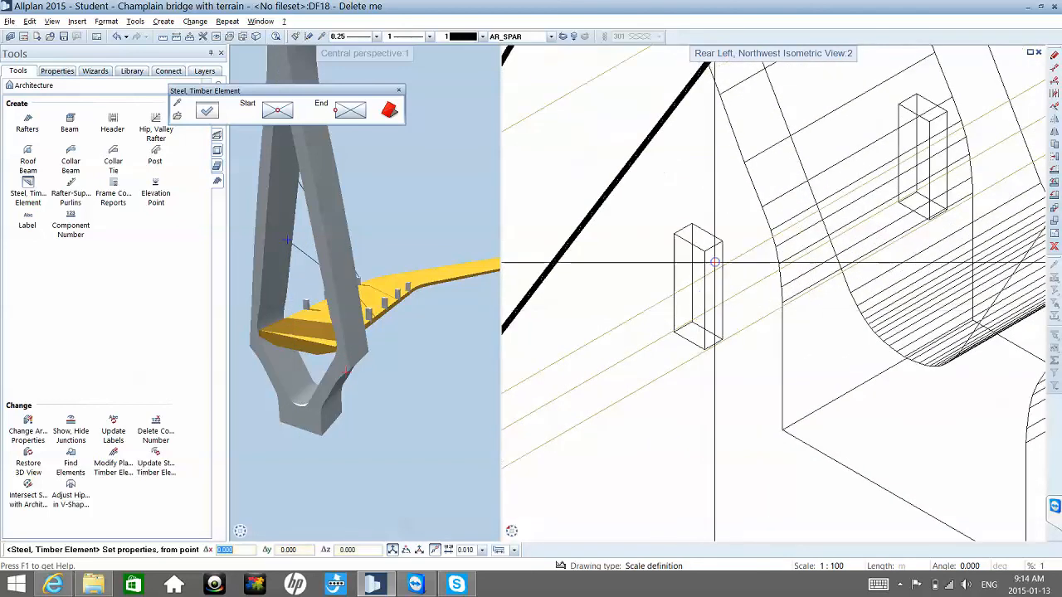
pyautogui.rightClick(677, 238)
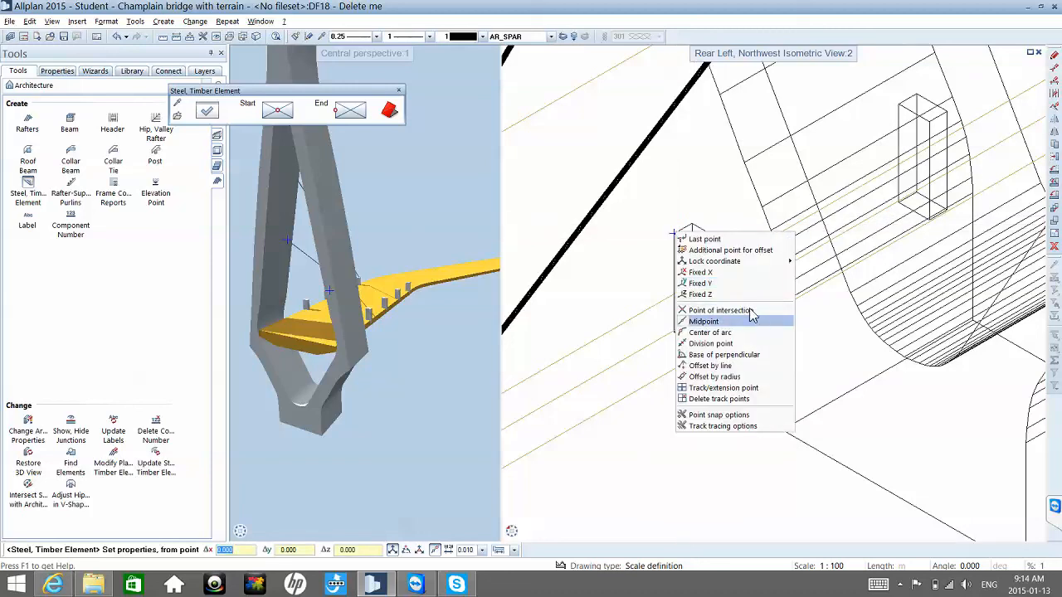
pyautogui.click(749, 311)
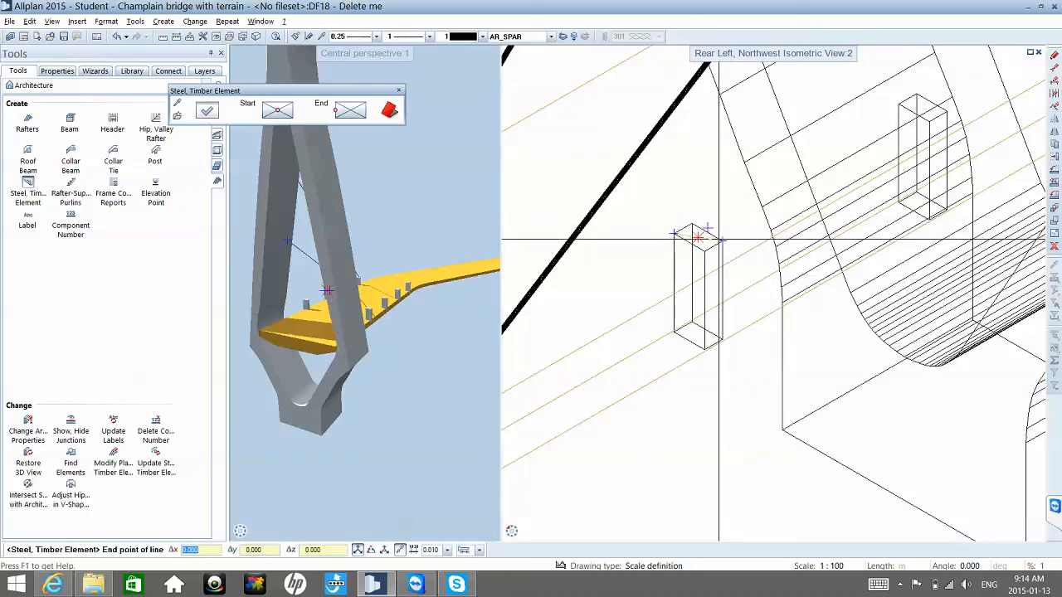
pyautogui.click(700, 238)
pyautogui.scroll(-3, 705, 240)
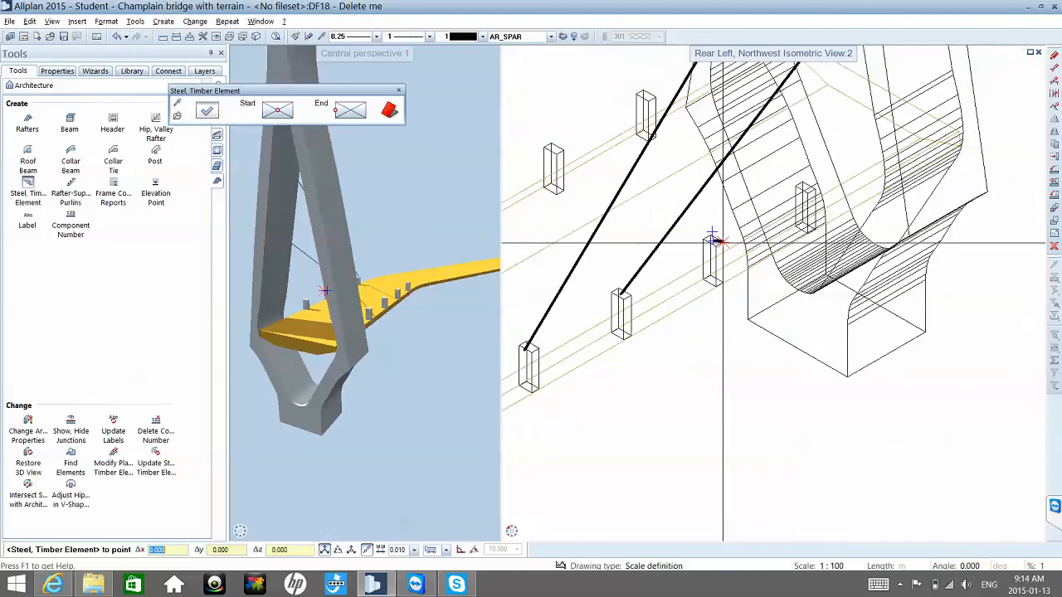
# - End the third cable at the midpoint across the pylon leg's face, at the segment line just above the curved part, and finish the command
pyautogui.scroll(-4, 716, 240)
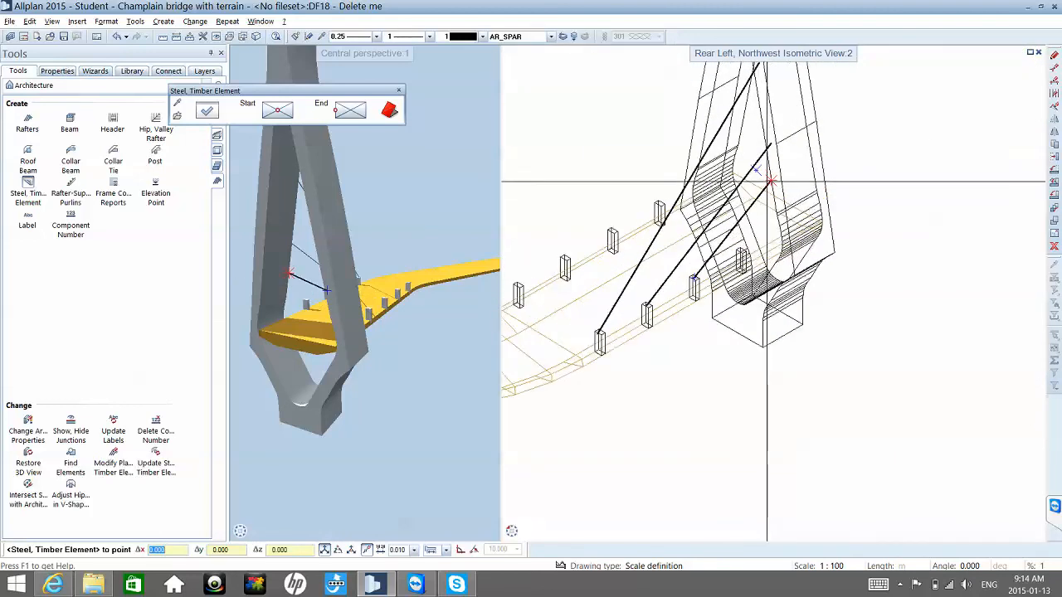
pyautogui.scroll(6, 771, 181)
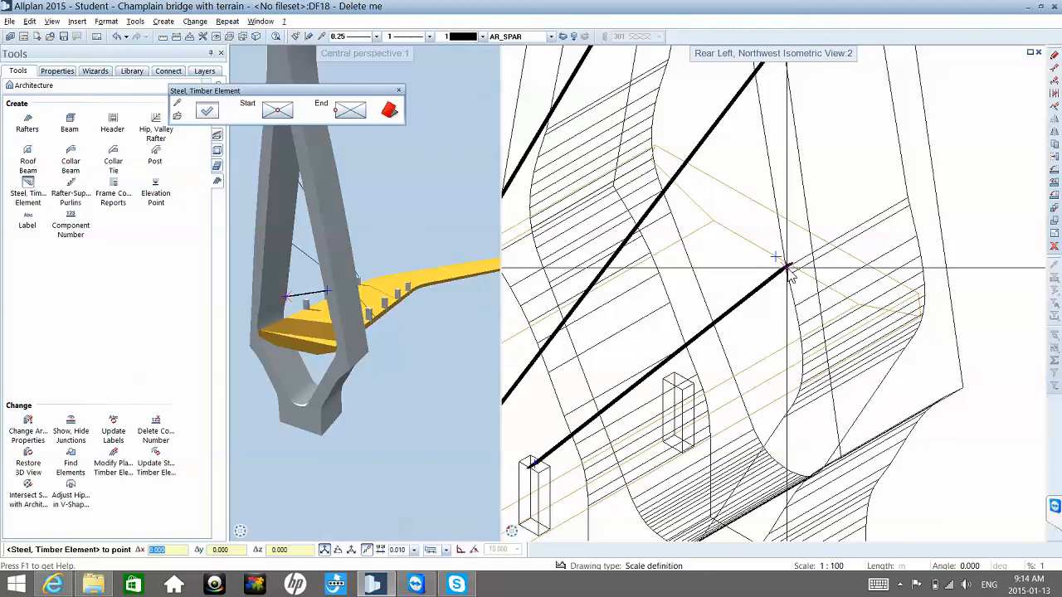
pyautogui.rightClick(788, 269)
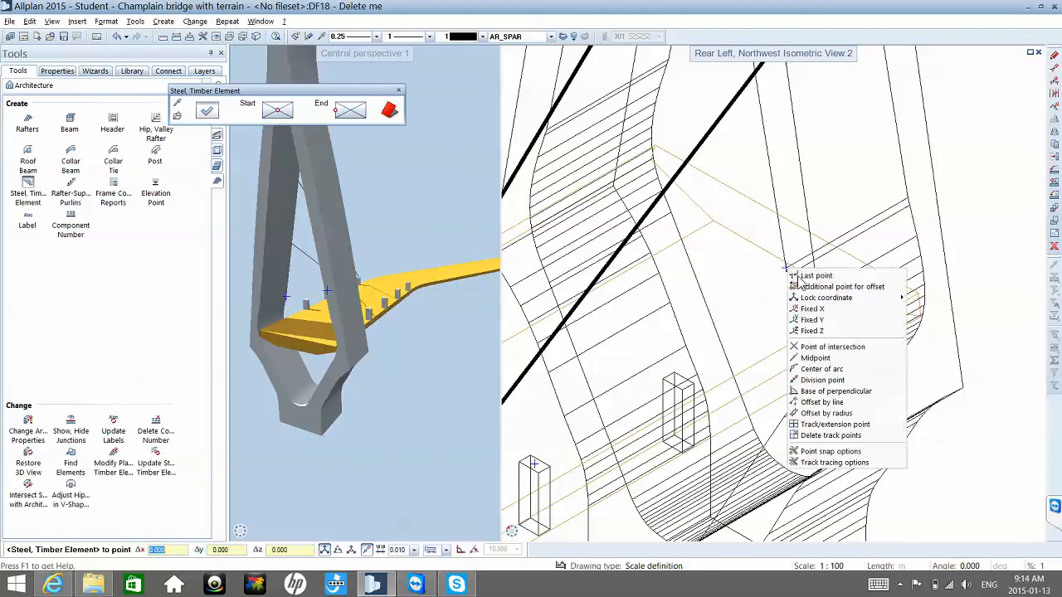
pyautogui.click(829, 358)
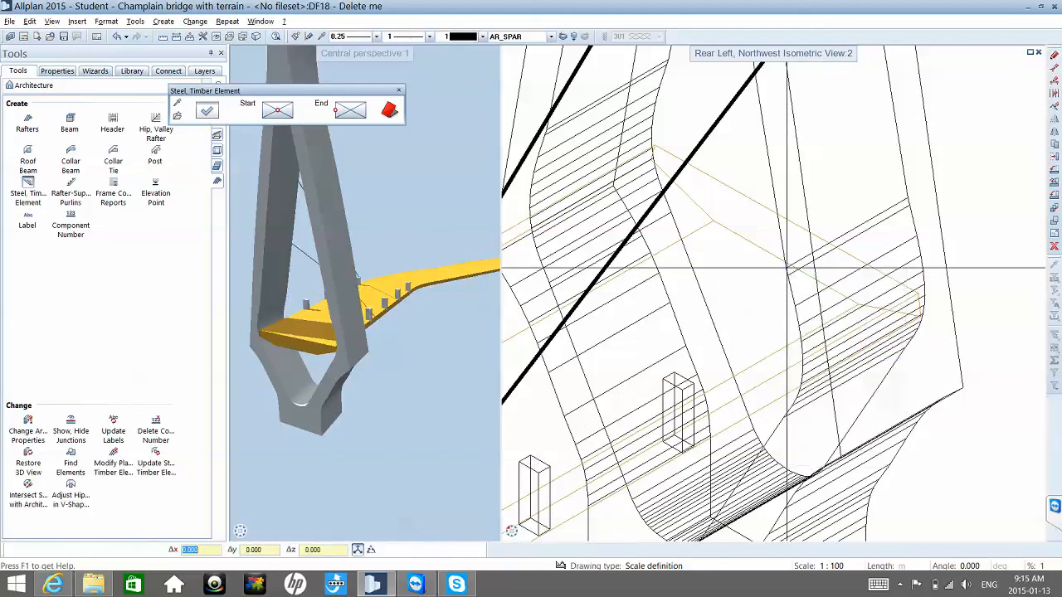
pyautogui.click(798, 267)
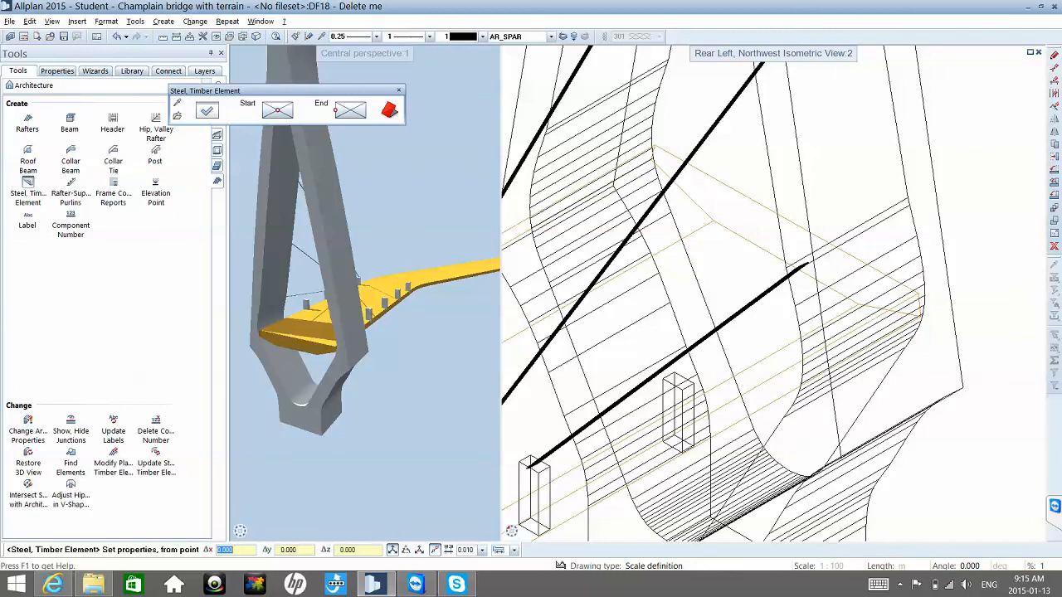
pyautogui.press('Escape')
pyautogui.press('Escape')
# - In the Left, West Elevation view, give the lowest cable a vertical cut at its pylon end
pyautogui.scroll(-5, 815, 274)
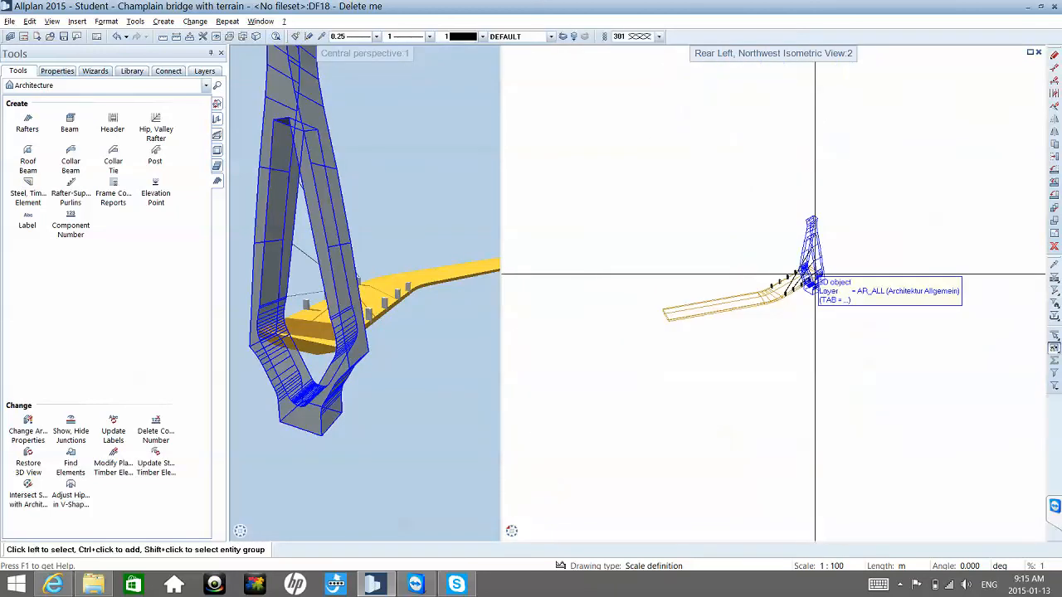
pyautogui.moveTo(516, 535)
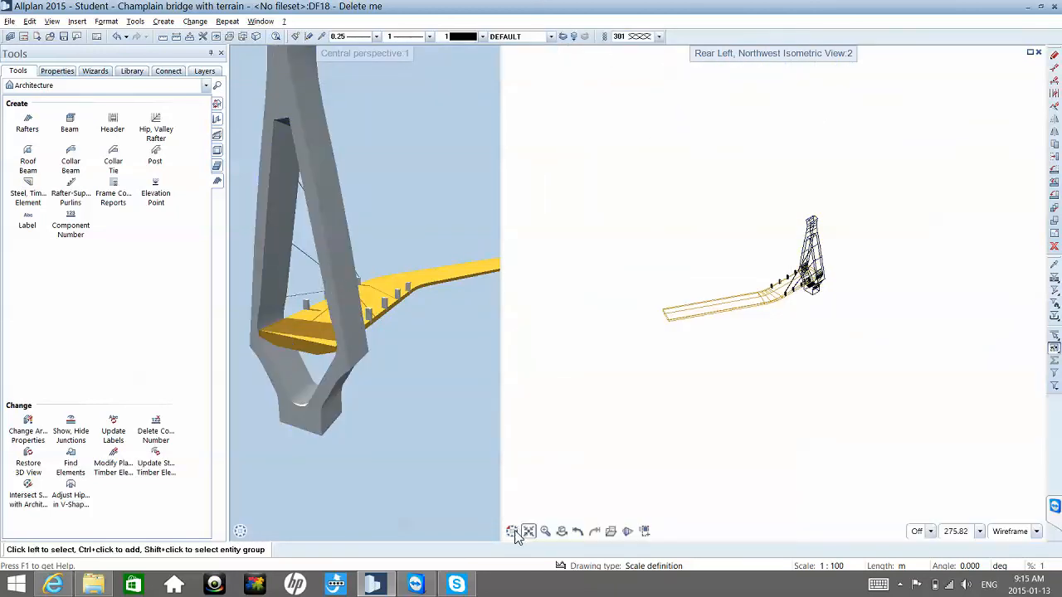
pyautogui.click(535, 516)
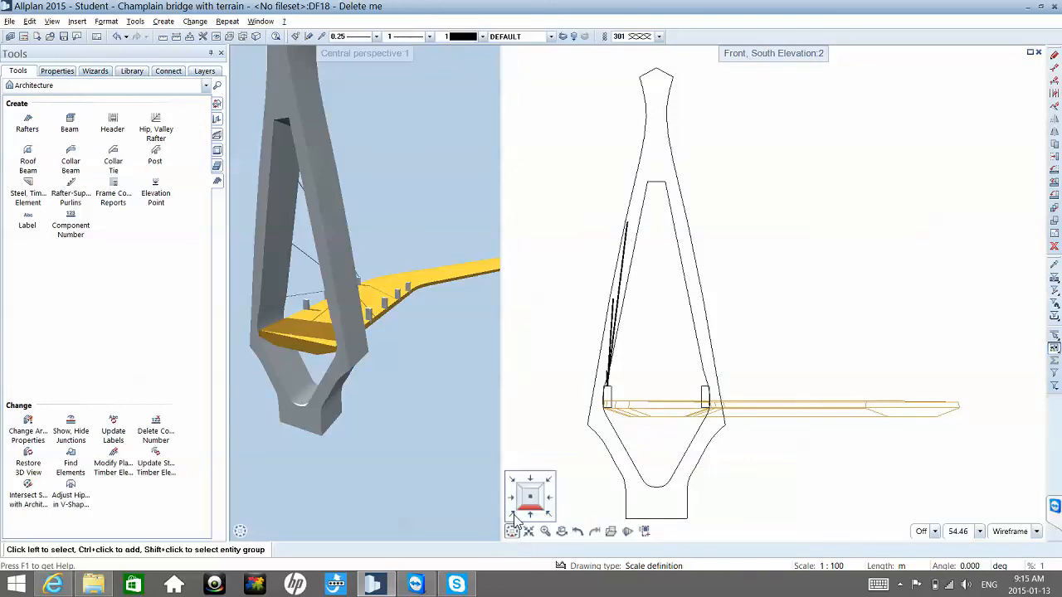
pyautogui.click(518, 500)
pyautogui.scroll(4, 868, 340)
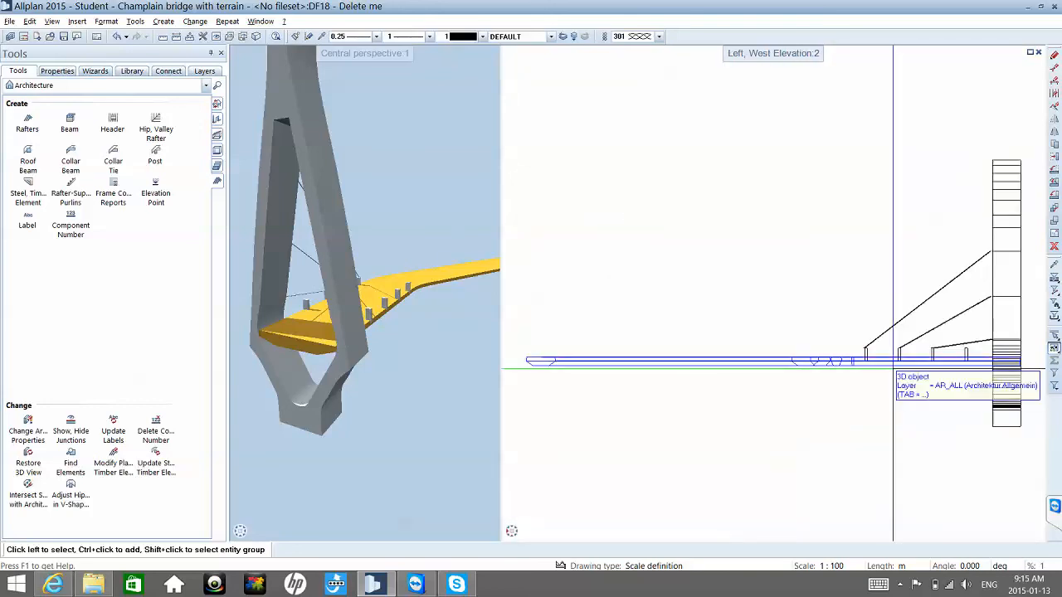
pyautogui.scroll(5, 868, 341)
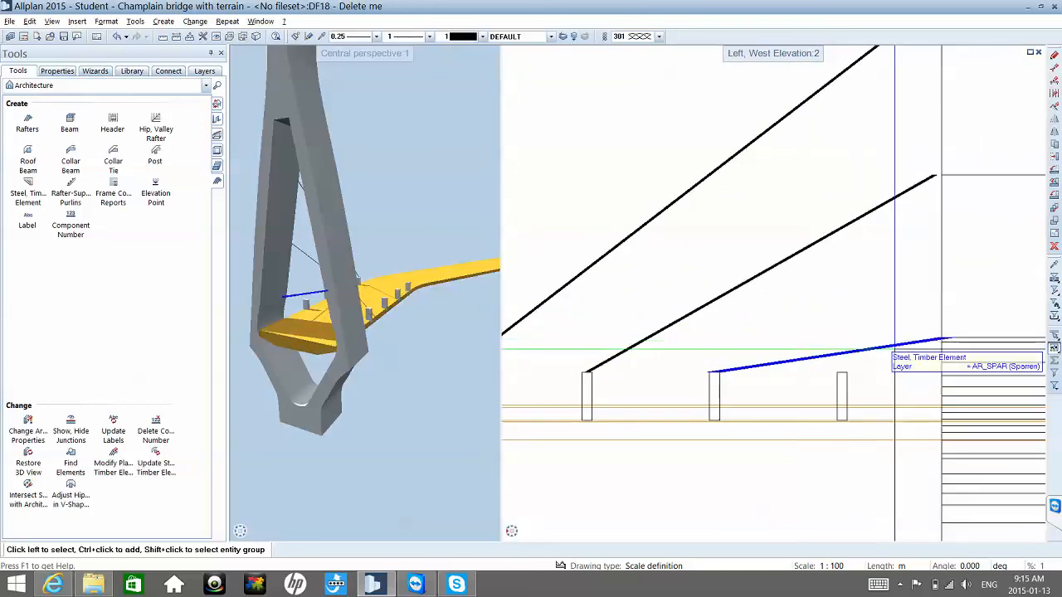
pyautogui.scroll(-1, 955, 343)
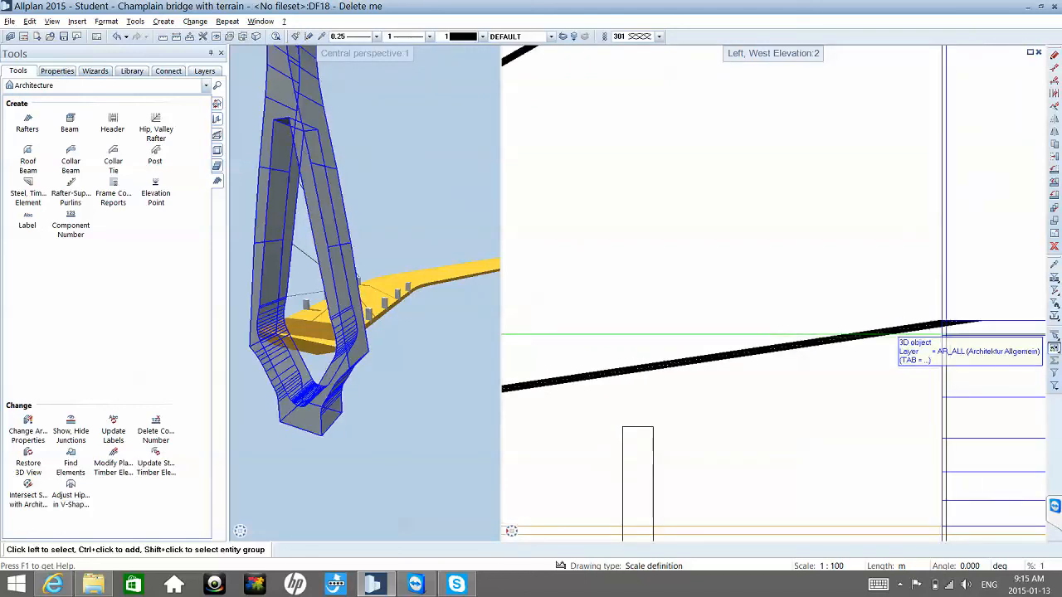
pyautogui.doubleClick(931, 340)
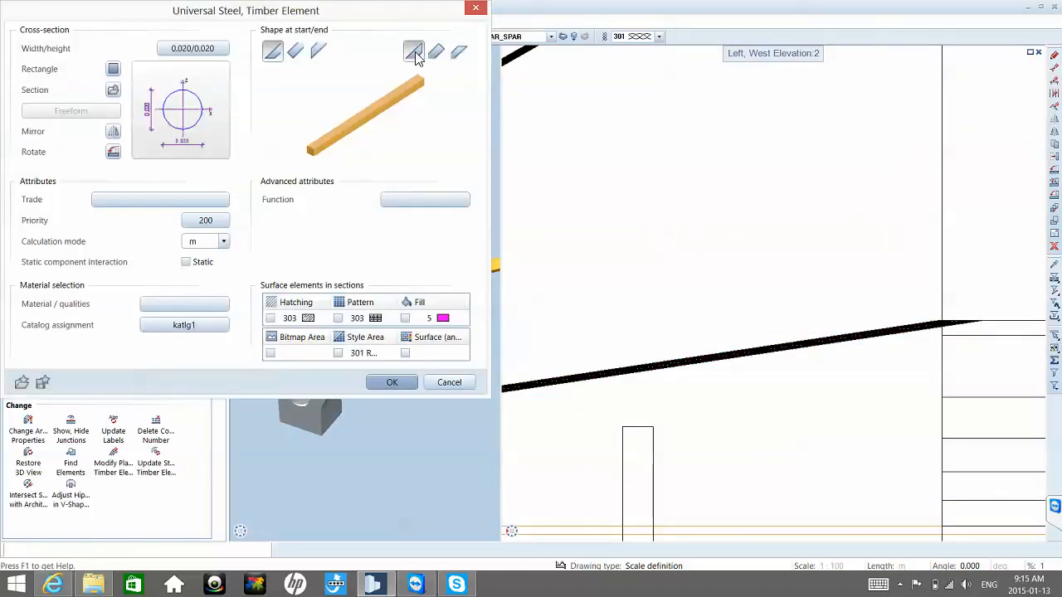
pyautogui.click(392, 383)
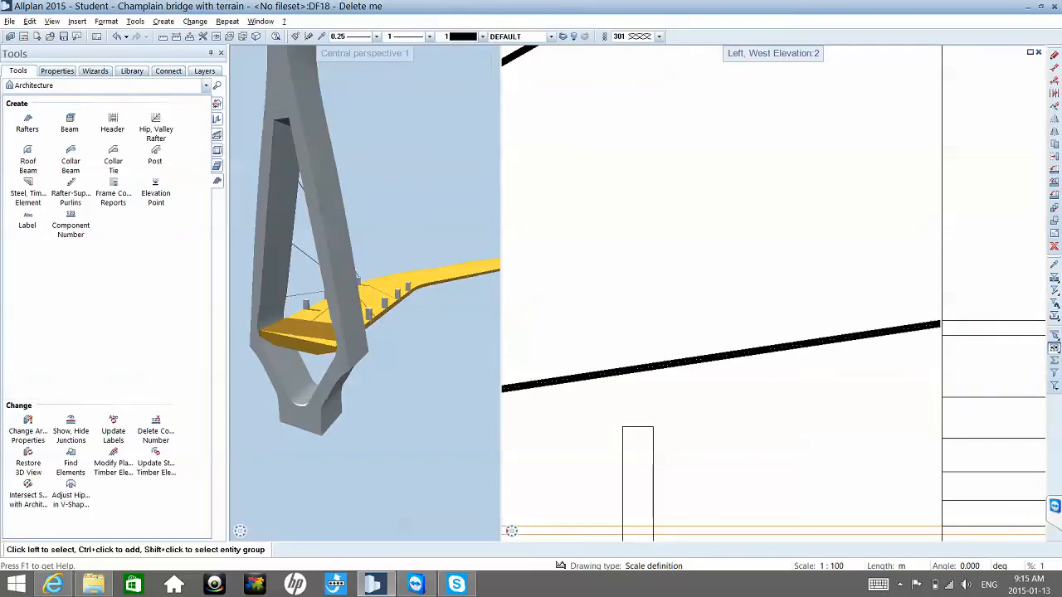
# - Stretch the lowest cable's pylon end onto the pylon face with Stretch Entities, using the Divide surfaces option
pyautogui.scroll(-3, 938, 332)
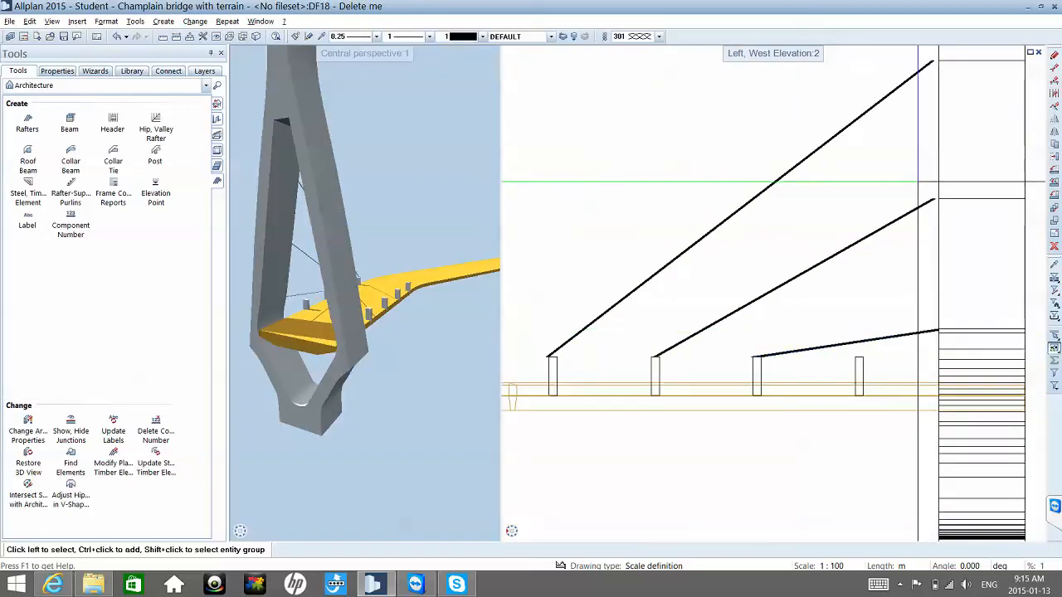
pyautogui.scroll(3, 915, 296)
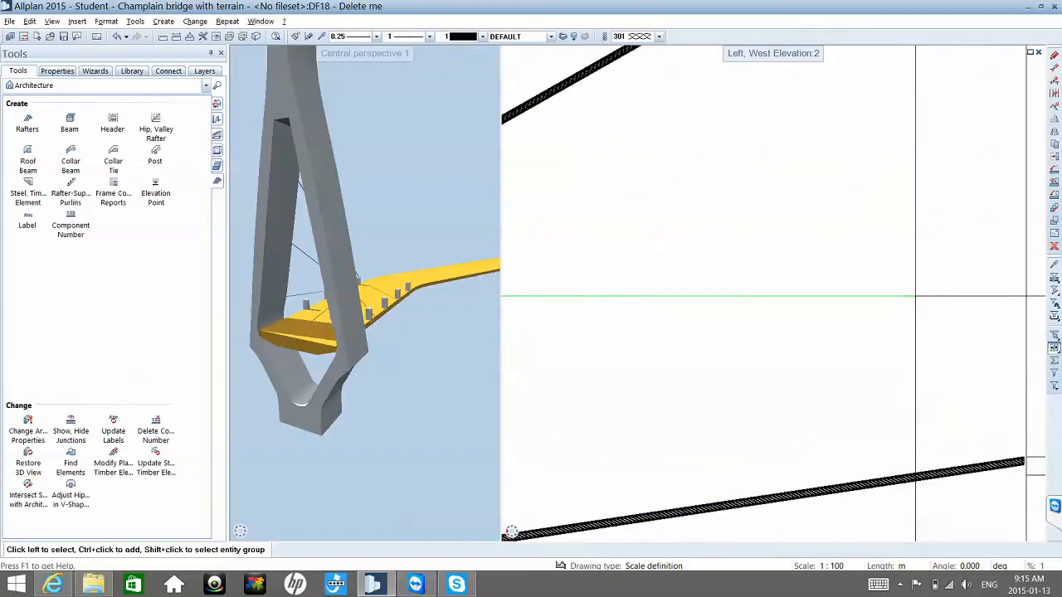
pyautogui.press('s')
pyautogui.moveTo(871, 299); pyautogui.dragTo(857, 284, button='middle')
pyautogui.scroll(1, 858, 285)
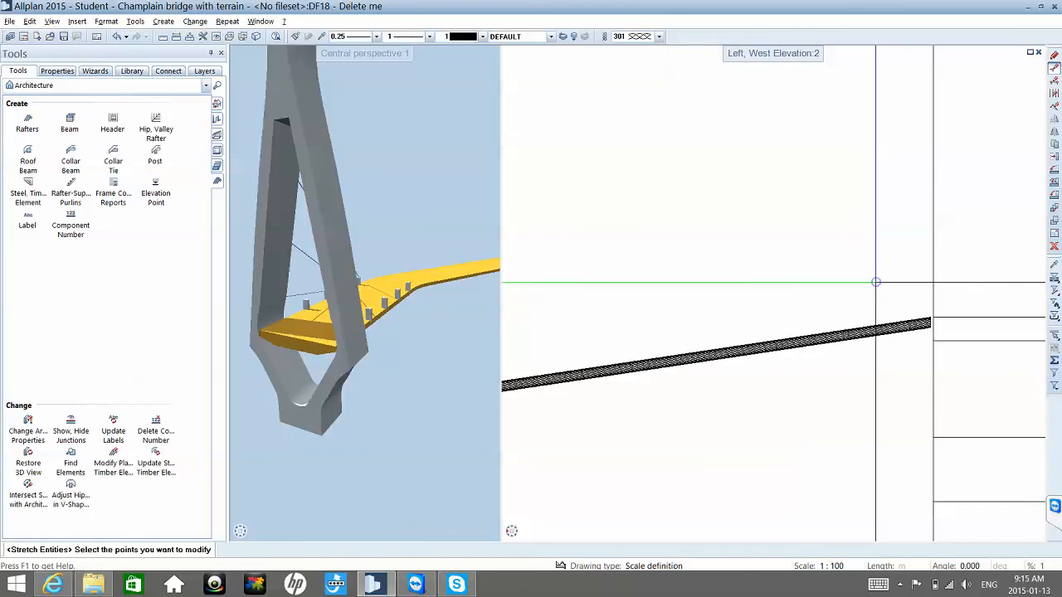
pyautogui.scroll(3, 959, 271)
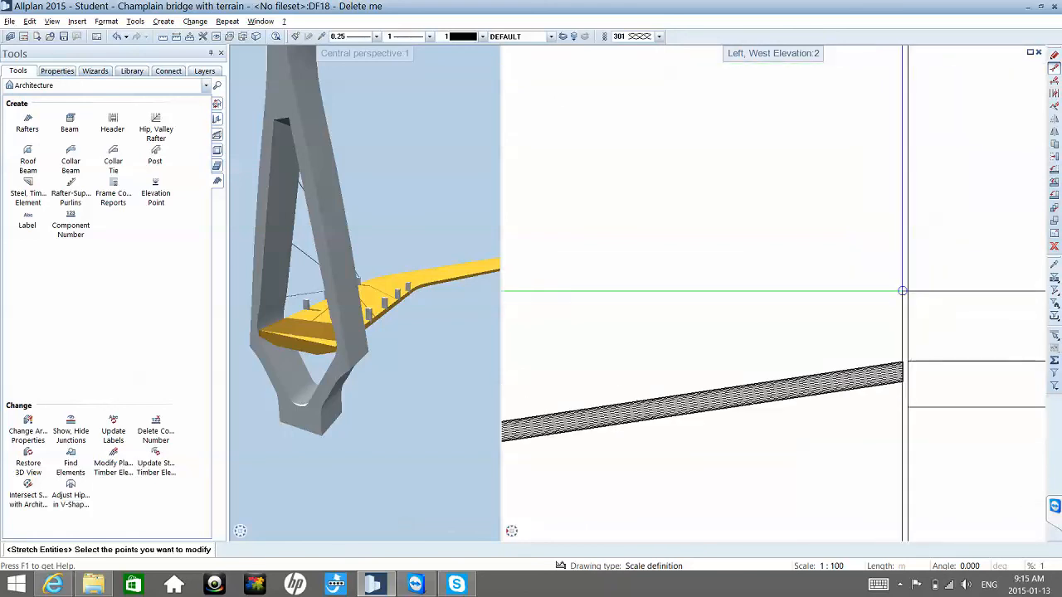
pyautogui.moveTo(881, 299); pyautogui.dragTo(904, 413)
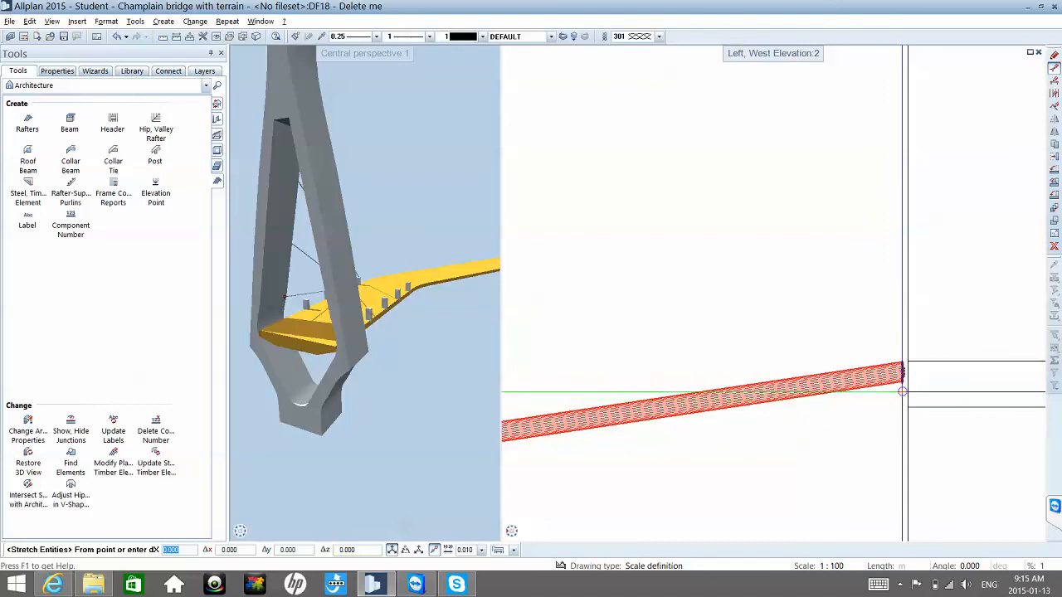
pyautogui.click(902, 373)
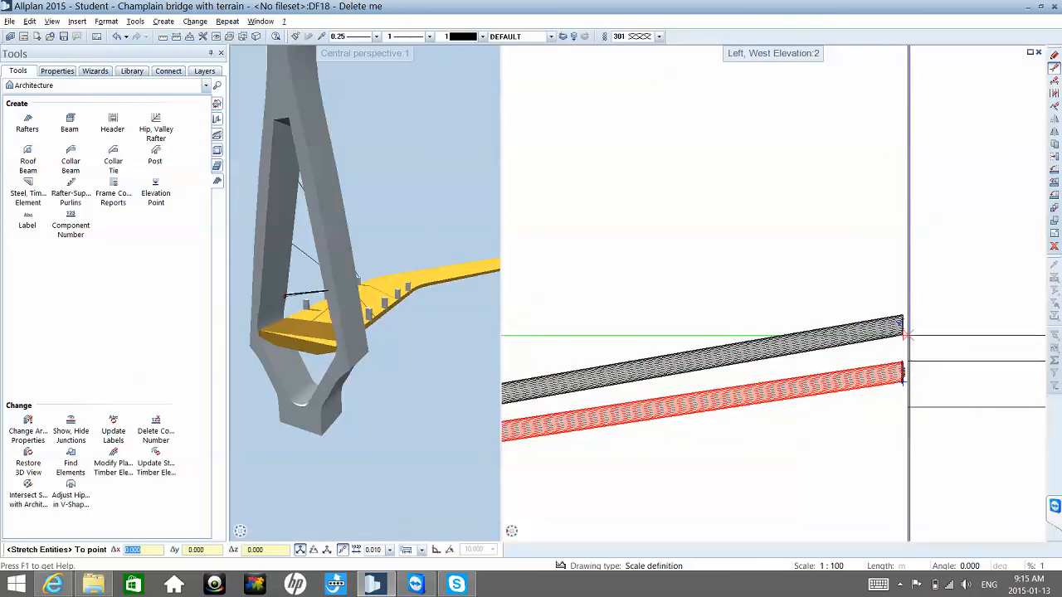
pyautogui.click(908, 323)
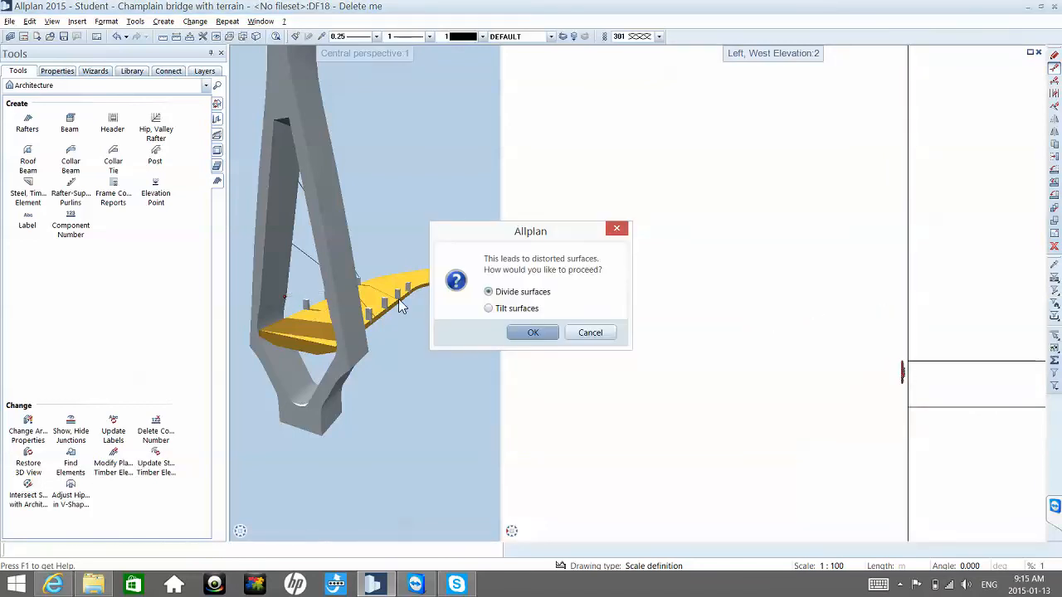
pyautogui.click(532, 333)
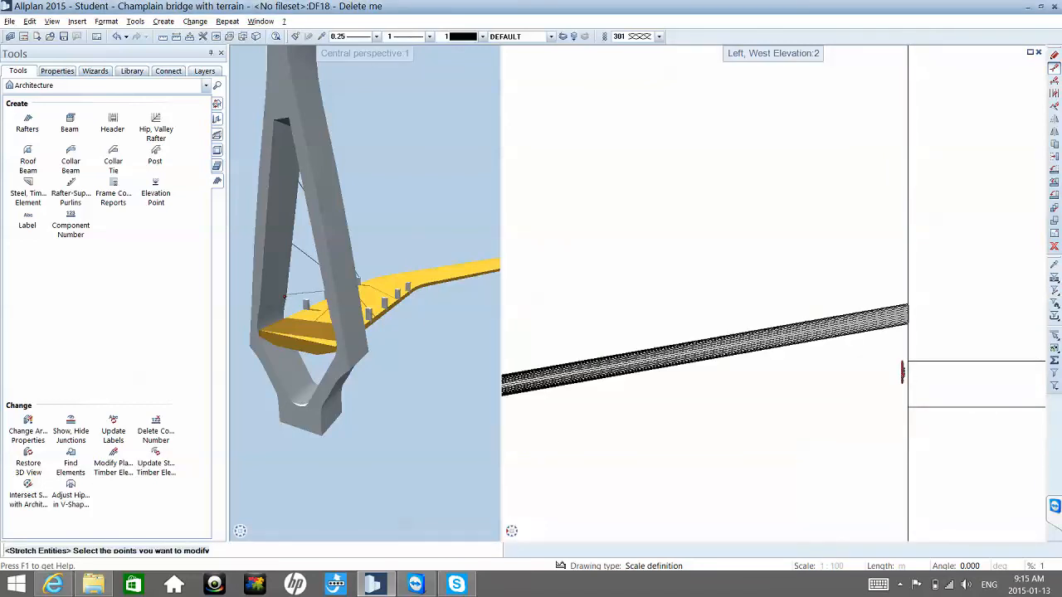
# - Check how the three cables meet the pylon in the perspective and west elevation views
pyautogui.moveTo(245, 286); pyautogui.dragTo(897, 300, button='middle')
pyautogui.scroll(5, 880, 299)
pyautogui.scroll(-5, 867, 292)
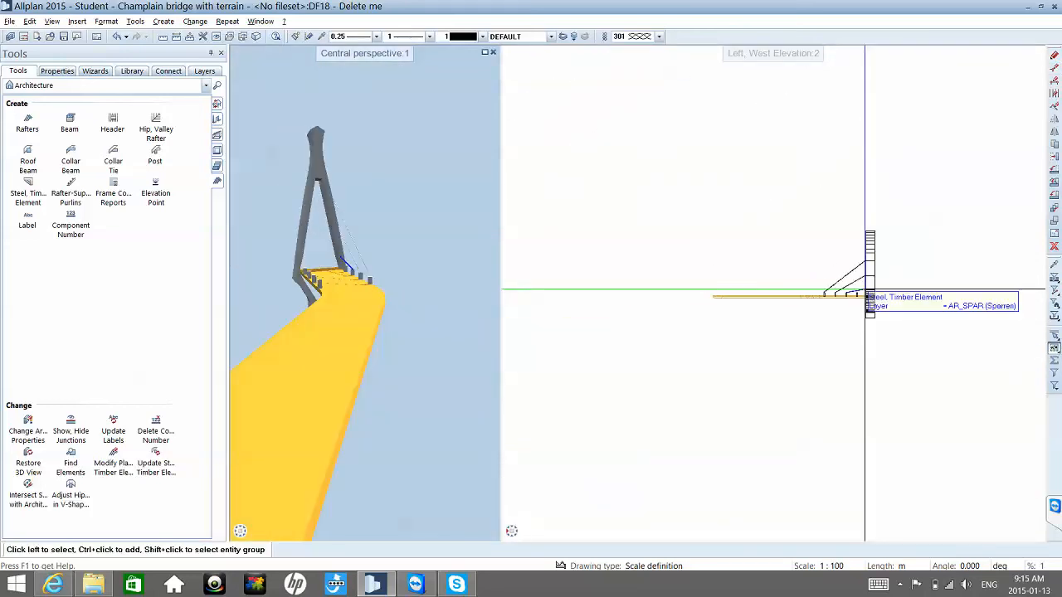
pyautogui.scroll(3, 867, 291)
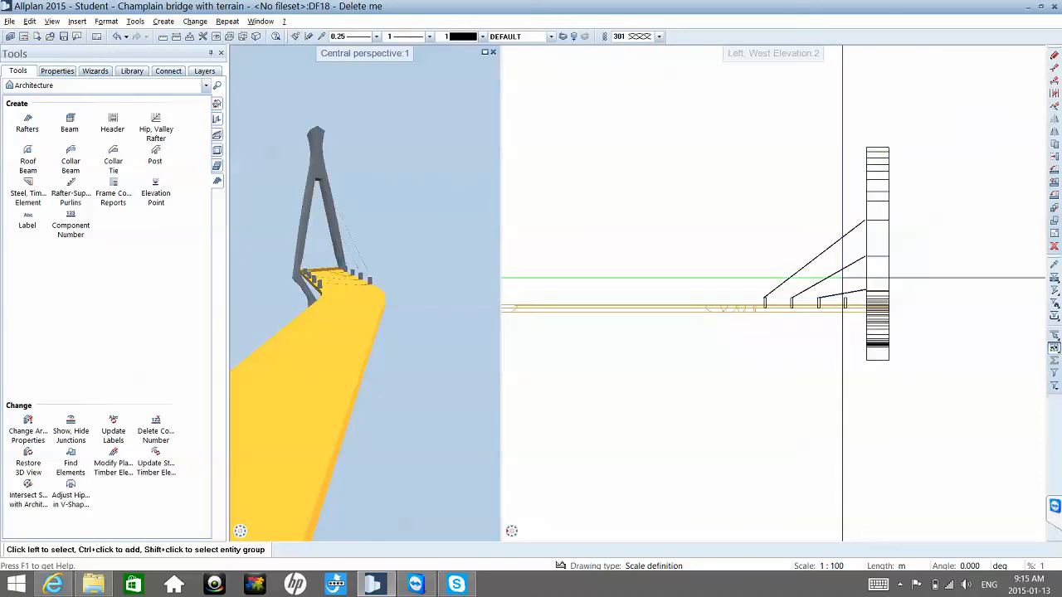
pyautogui.scroll(3, 843, 281)
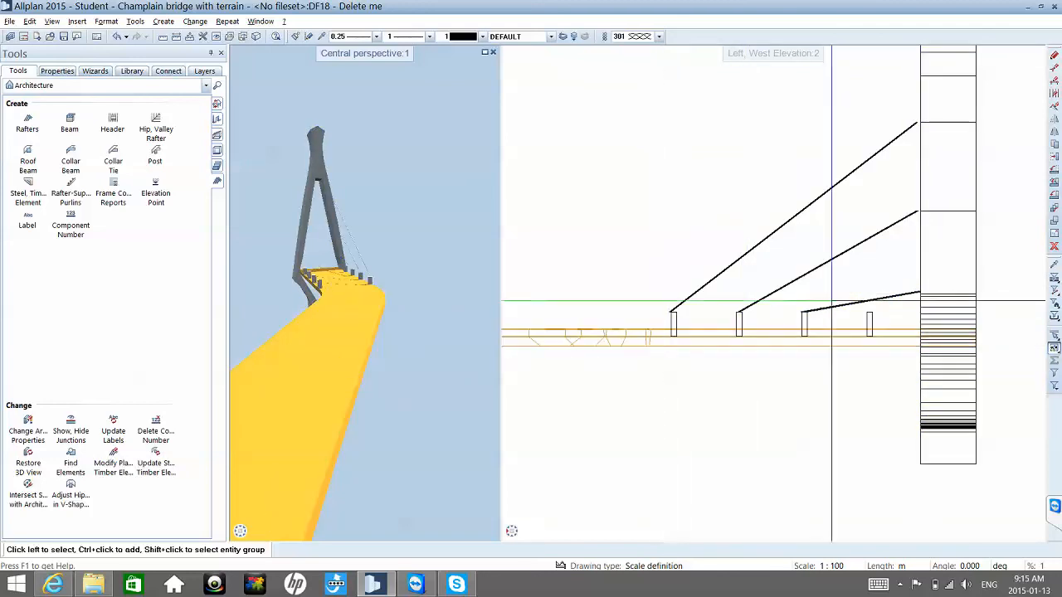
pyautogui.moveTo(926, 119); pyautogui.dragTo(921, 143, button='middle')
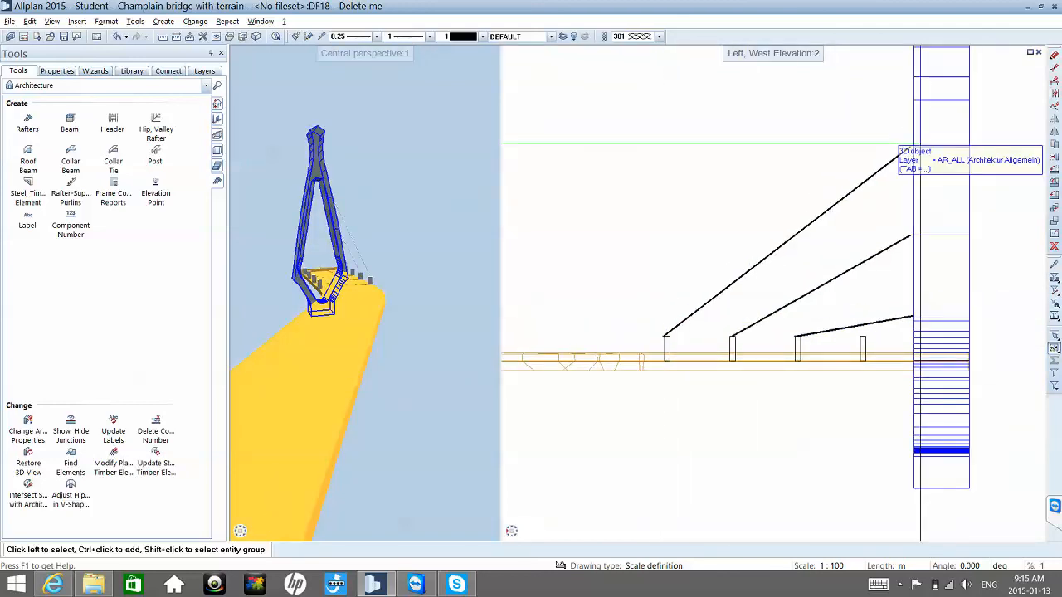
pyautogui.scroll(-1, 921, 143)
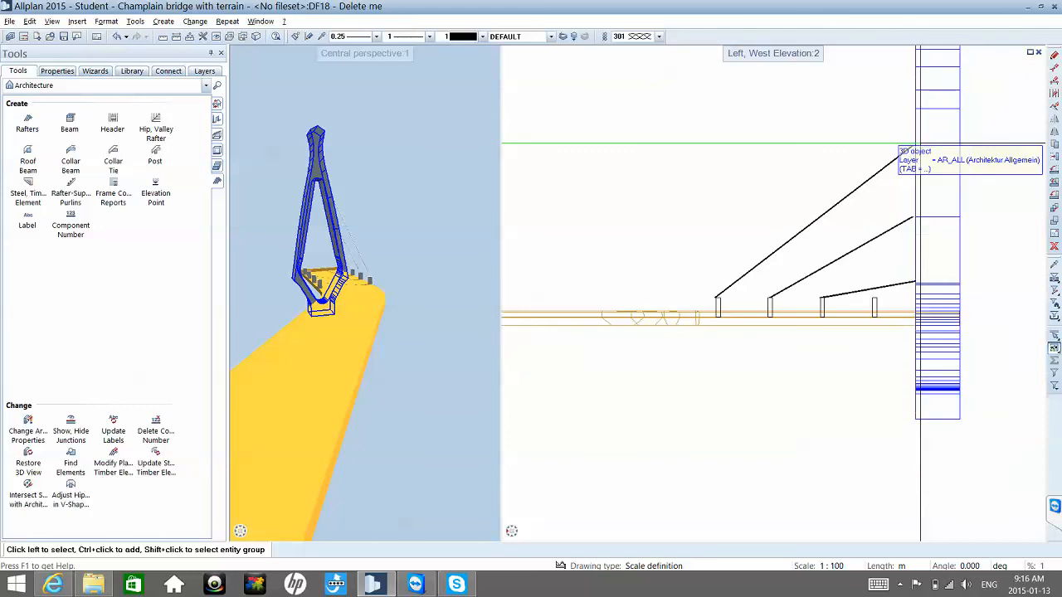
# - Examine the three stay cables between the deck posts and the pylon leg from several perspective angles and at different scales in west elevation
pyautogui.moveTo(314, 195); pyautogui.dragTo(821, 195)
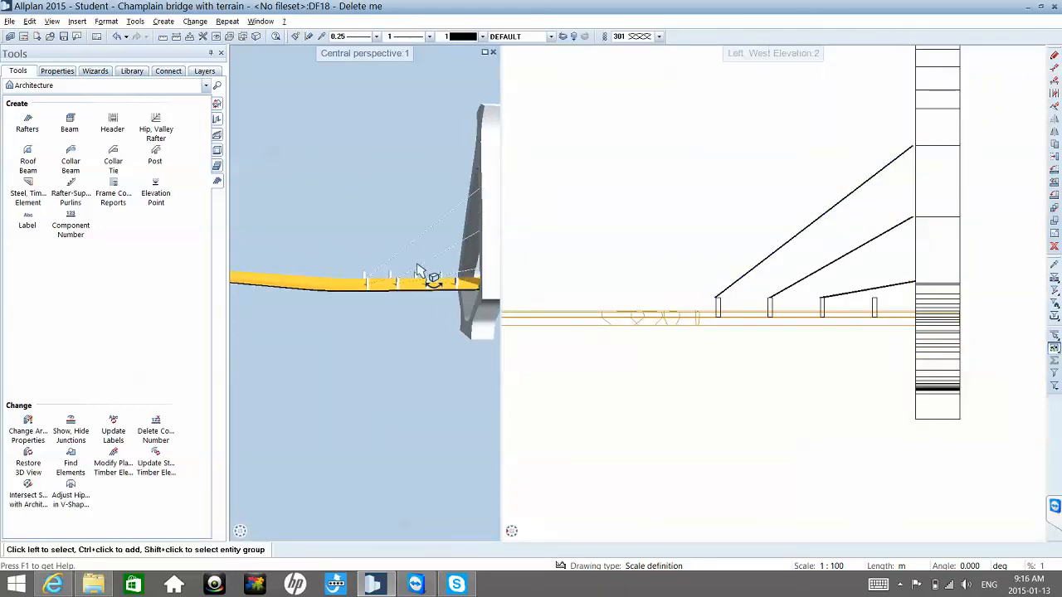
pyautogui.moveTo(419, 272); pyautogui.dragTo(362, 316)
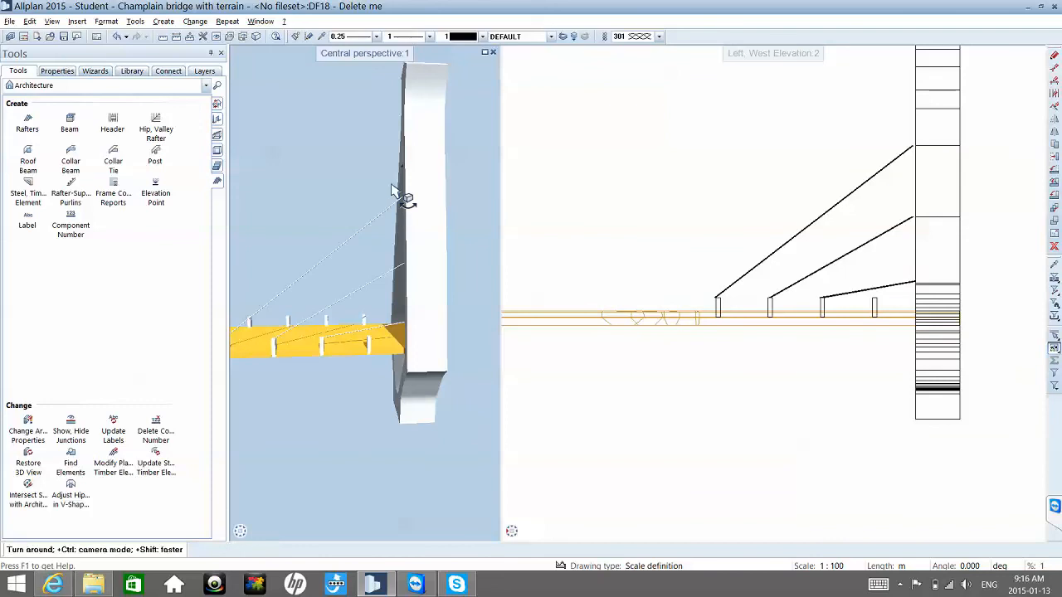
pyautogui.moveTo(394, 191); pyautogui.dragTo(697, 274)
pyautogui.scroll(-2, 687, 264)
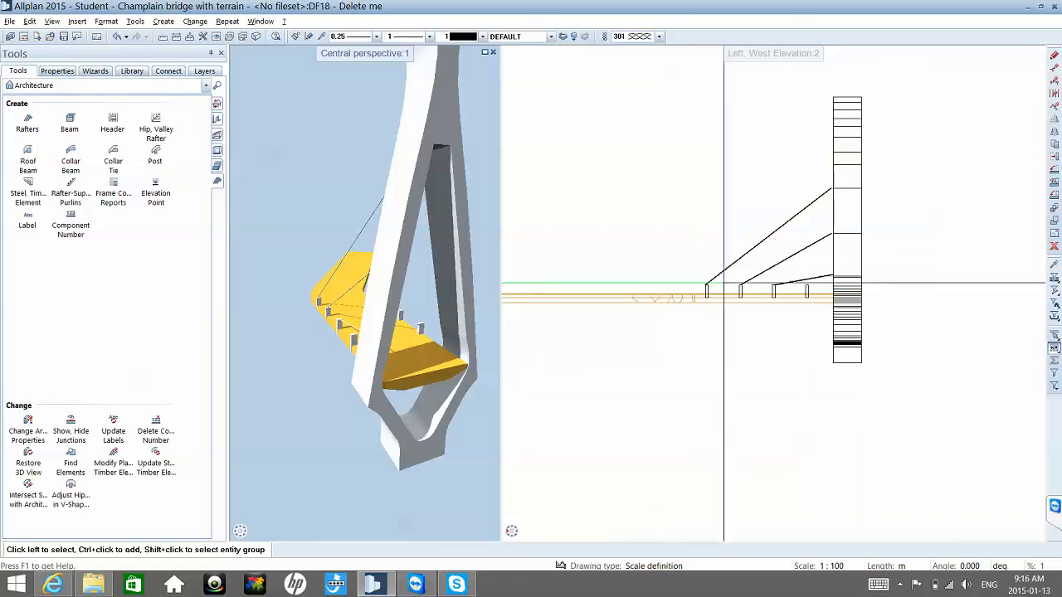
pyautogui.scroll(2, 735, 290)
pyautogui.scroll(3, 735, 290)
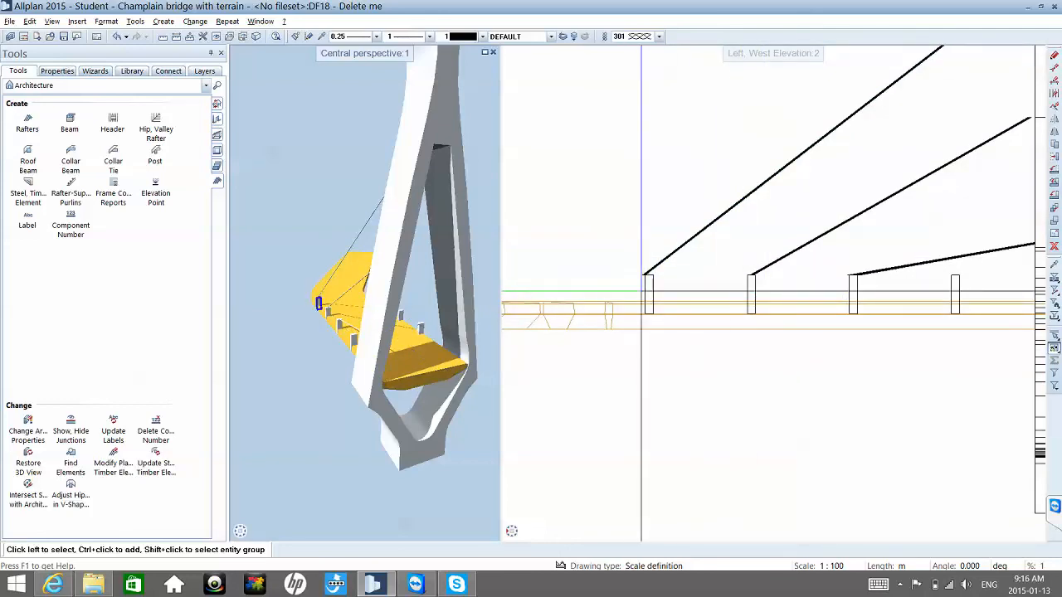
pyautogui.scroll(-4, 845, 339)
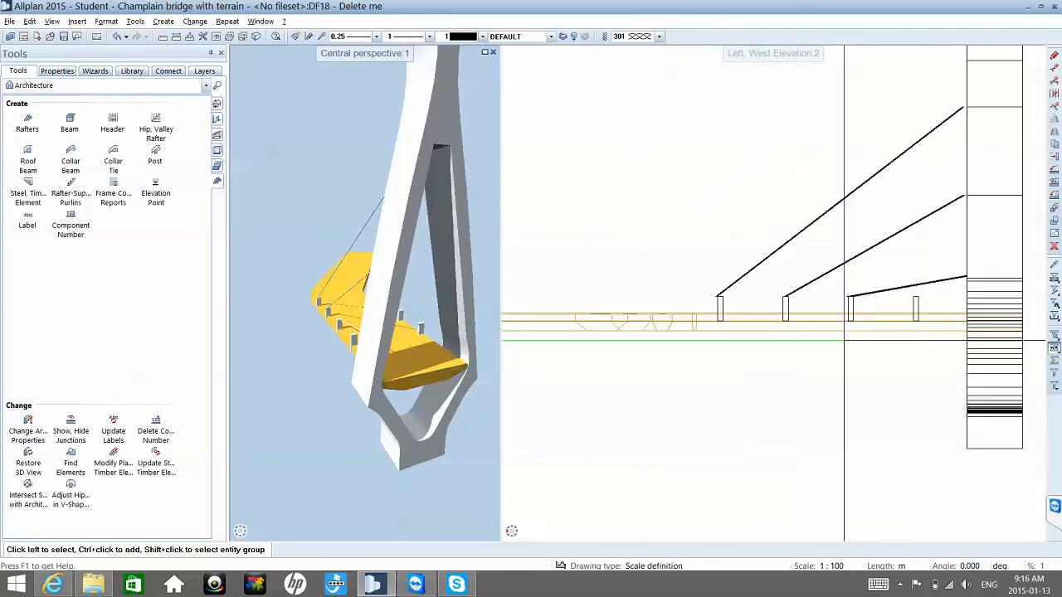
pyautogui.moveTo(988, 395); pyautogui.dragTo(538, 509, button='middle')
pyautogui.moveTo(490, 365); pyautogui.dragTo(871, 374, button='middle')
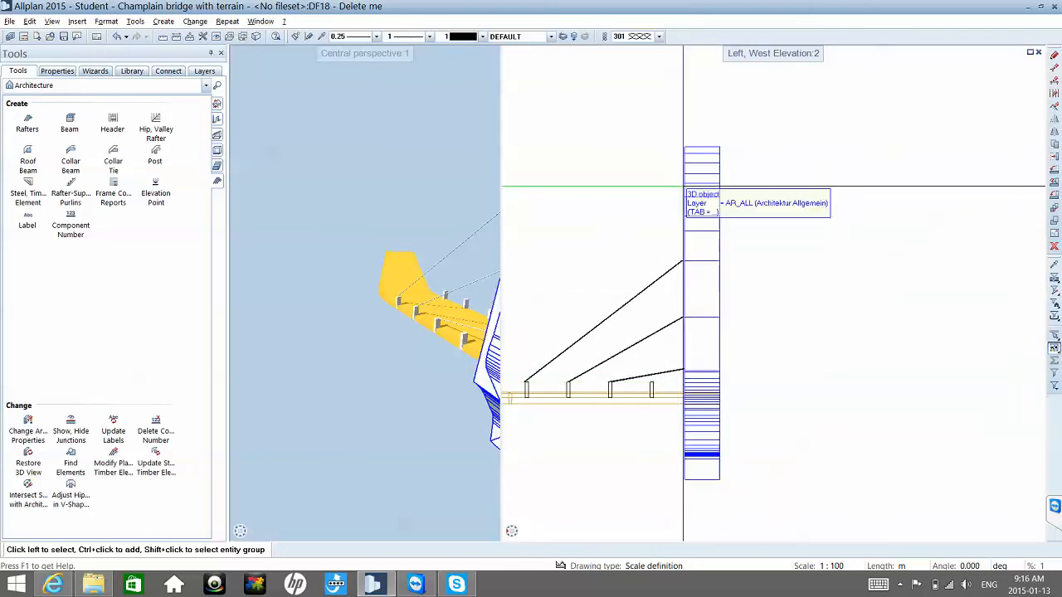